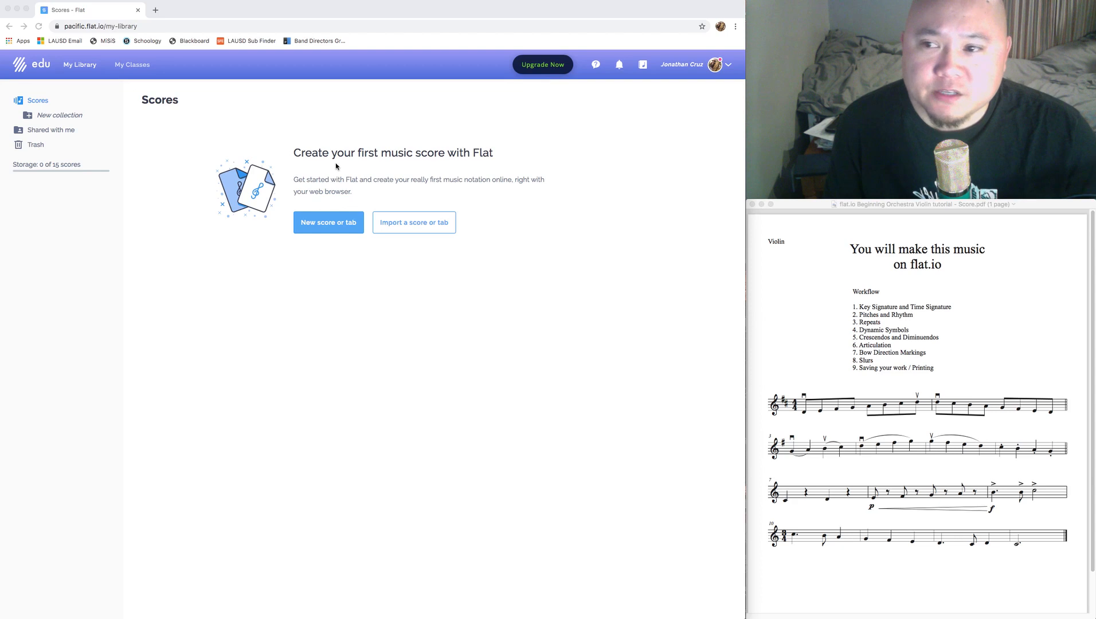
- Start a new private score titled with the teacher's name and continue to the instrument selection
left_click(113, 98)
left_click(81, 70)
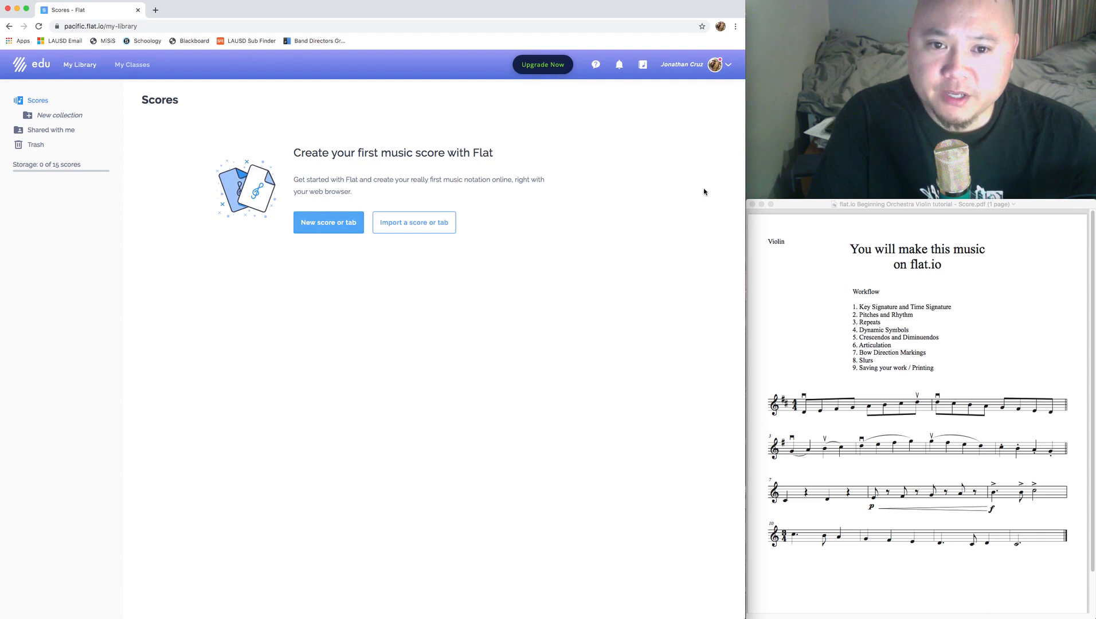
left_click(333, 229)
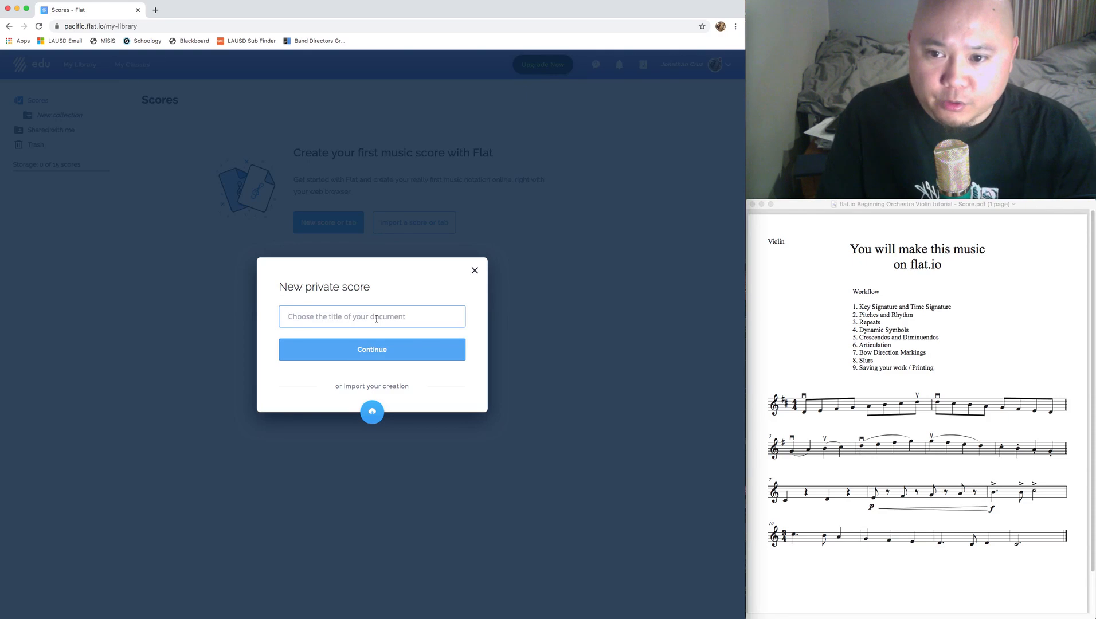
type("Mr. Cruz")
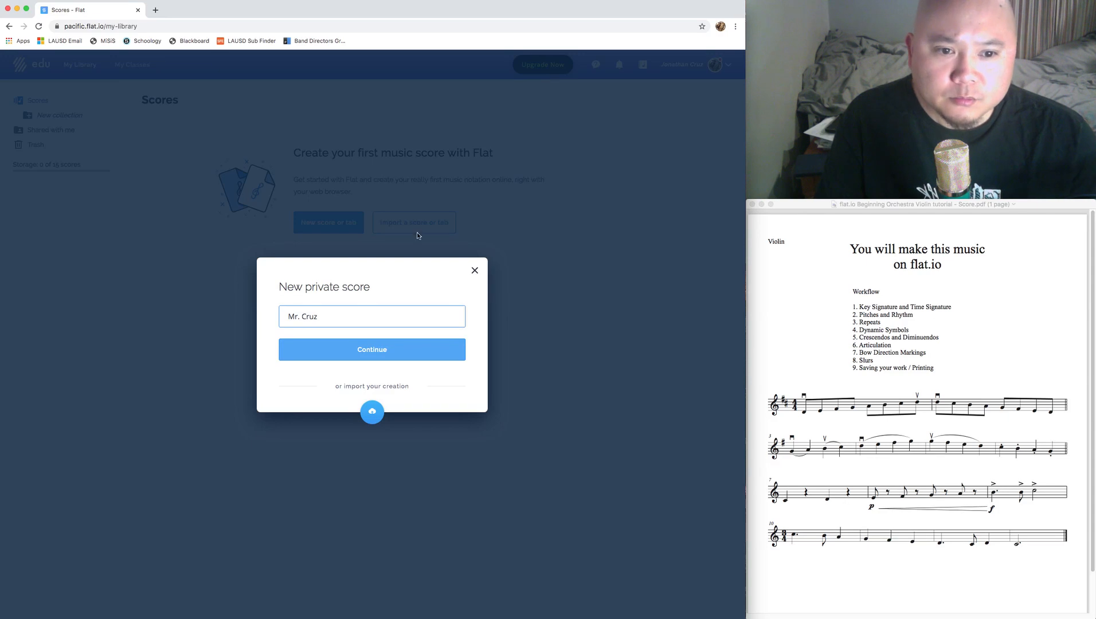
left_click(400, 288)
left_click(352, 317)
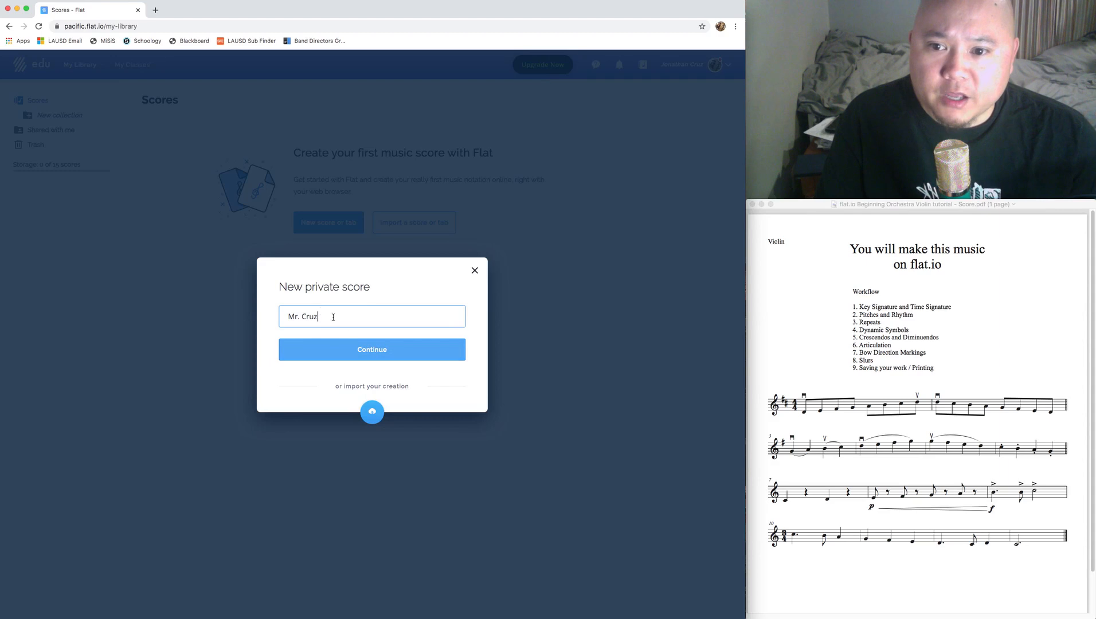
left_click(379, 352)
- Add one Violin from the Strings family and create the score
scroll(243, 353, "down", 5)
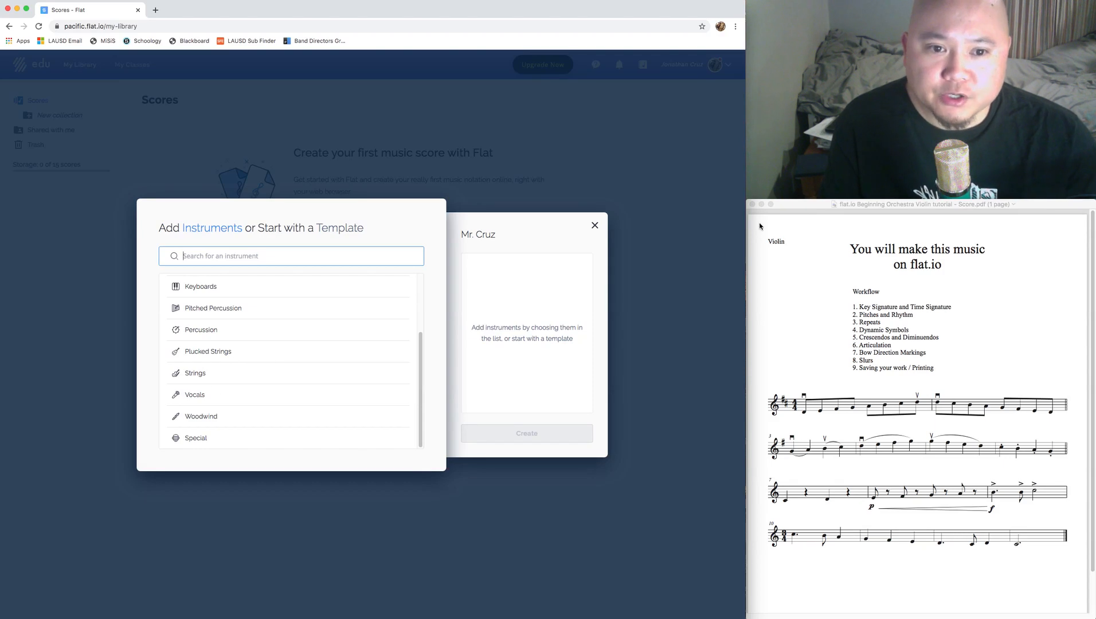
left_click(195, 377)
scroll(194, 379, "down", 1)
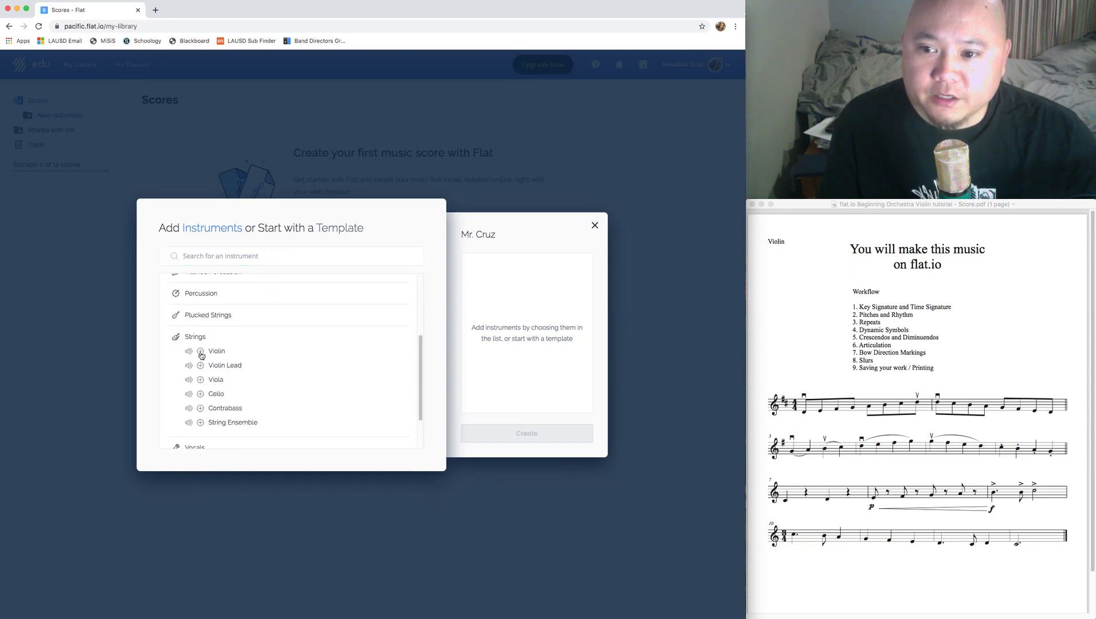
left_click(201, 352)
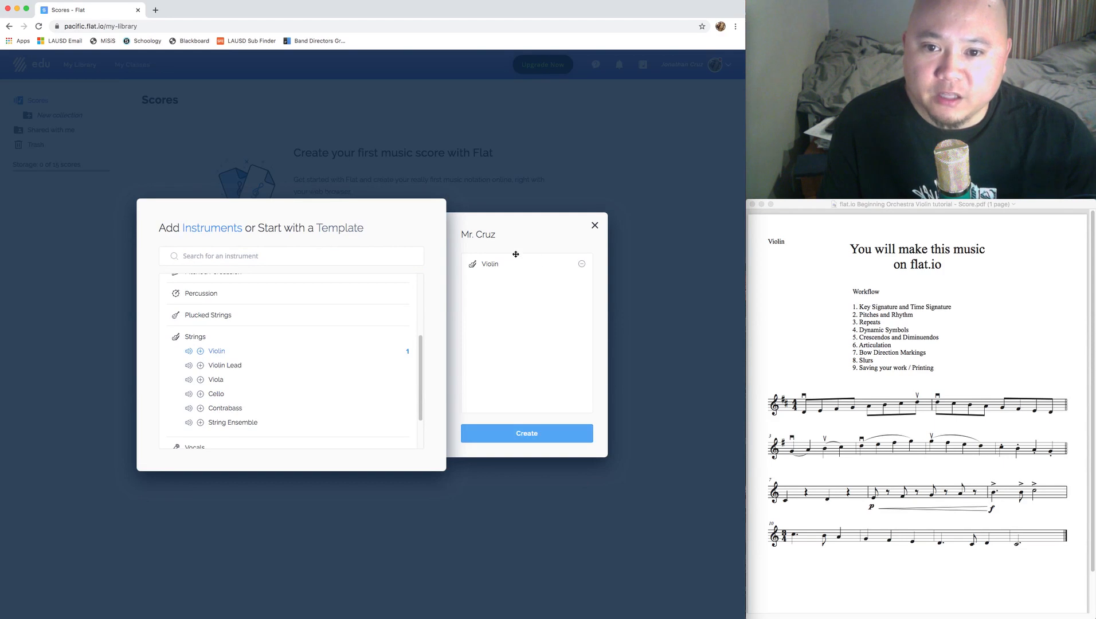
left_click(515, 434)
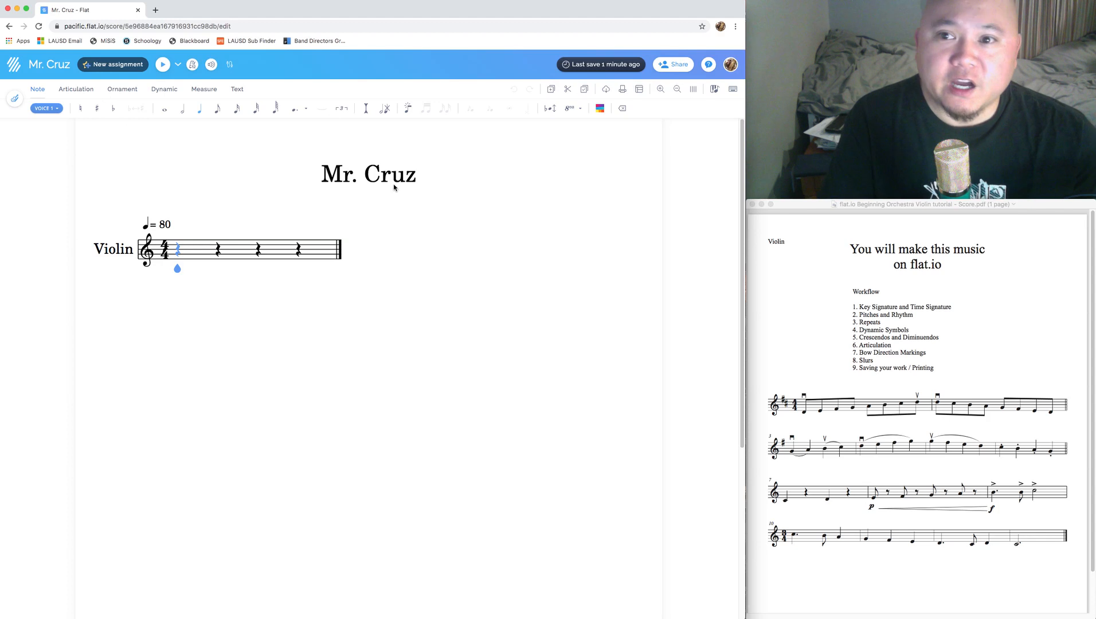
- Examine the articulation, ornament, dynamic and measure notation tools, including the key signature and rehearsal mark choices
left_click(233, 247, "shift")
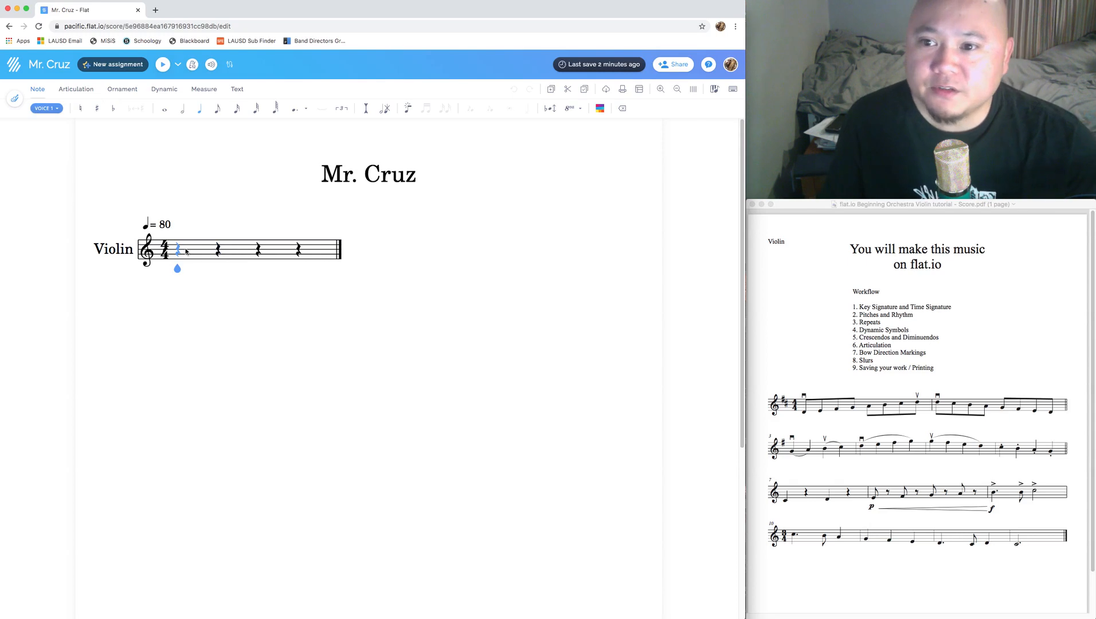
left_click(69, 90)
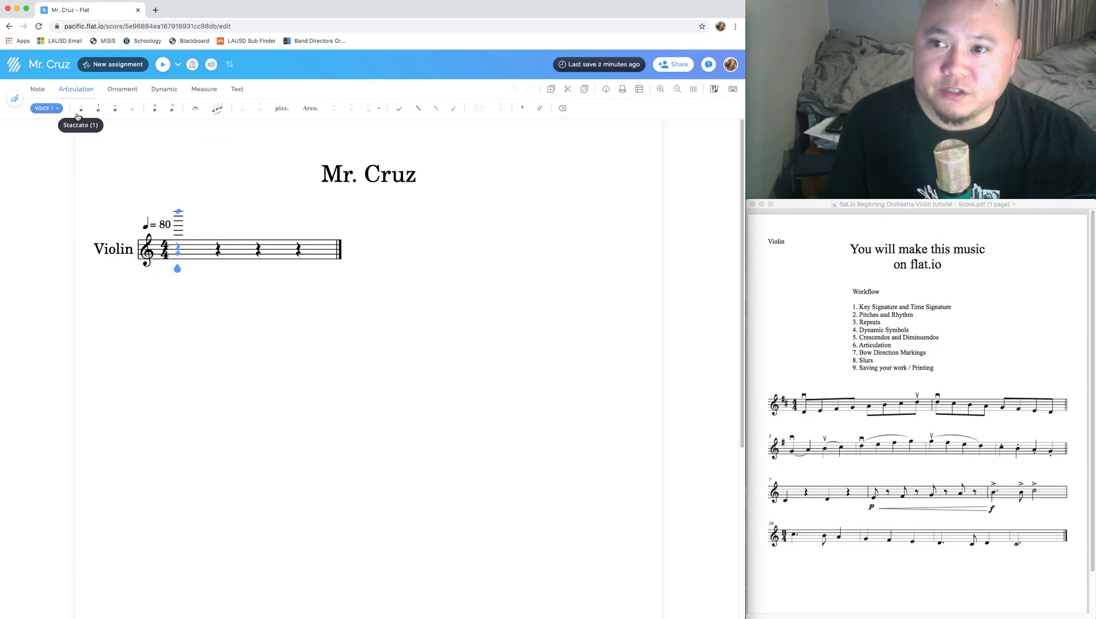
left_click(116, 90)
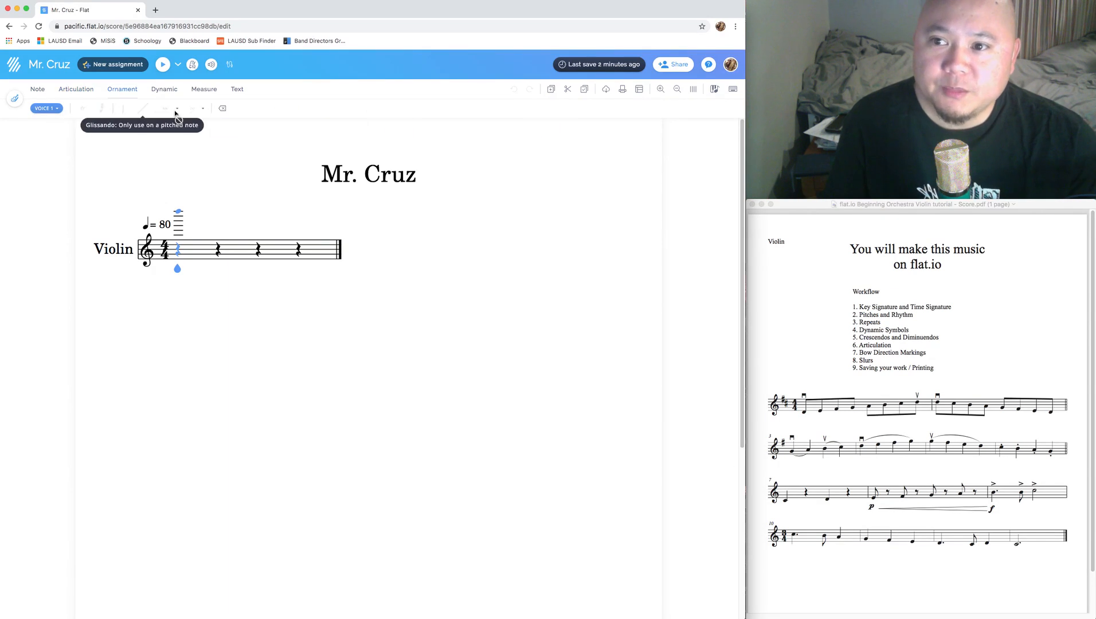
left_click(163, 90)
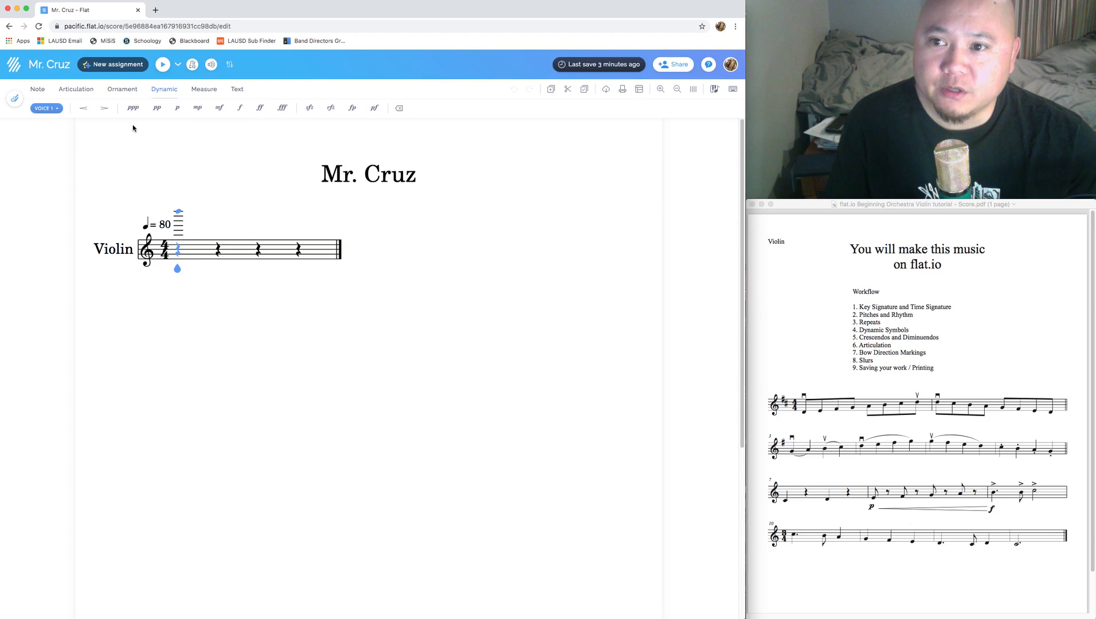
left_click(200, 91)
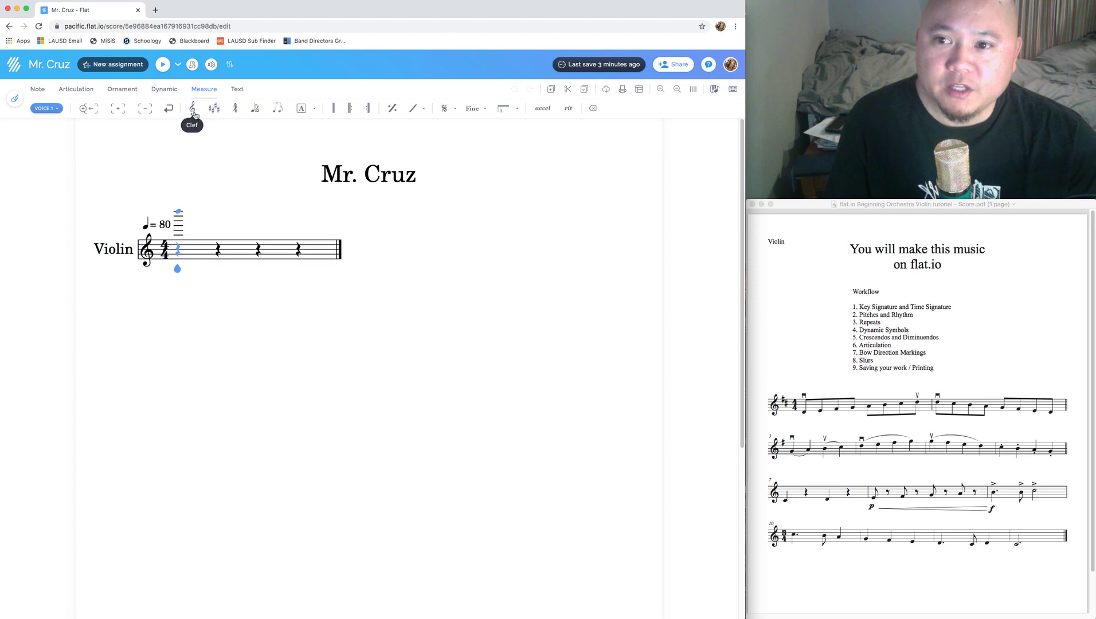
left_click(145, 262)
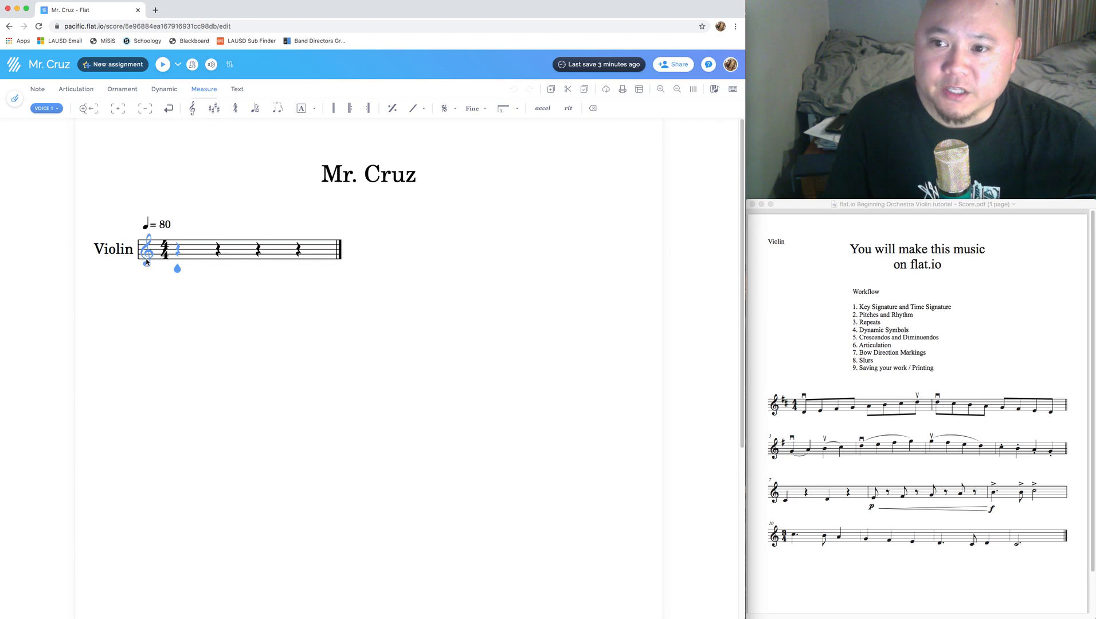
left_click(215, 110)
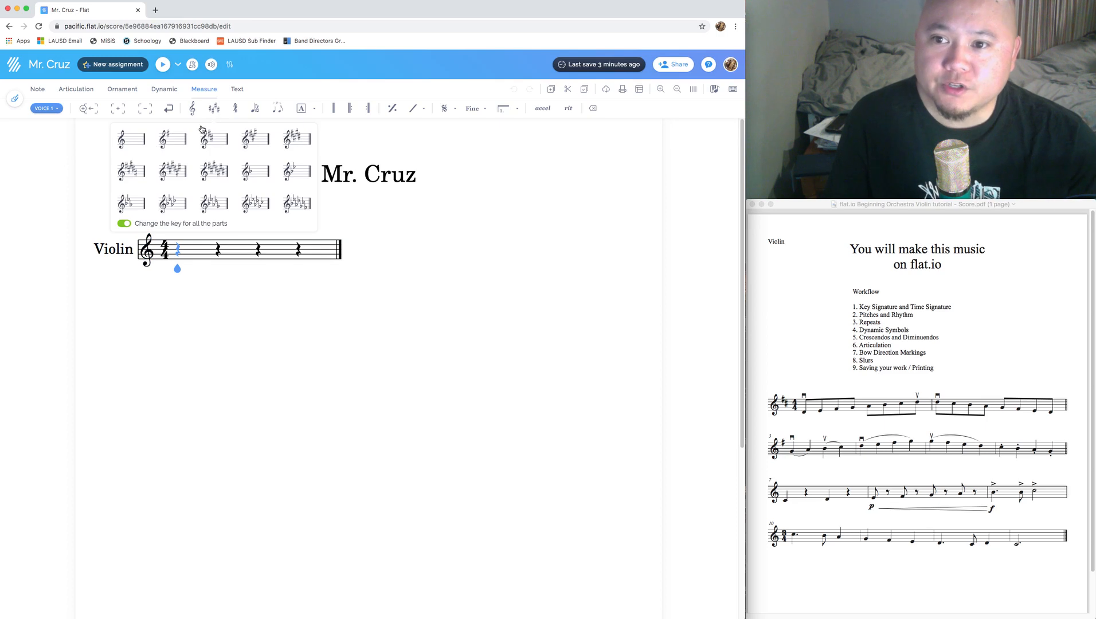
left_click(425, 148)
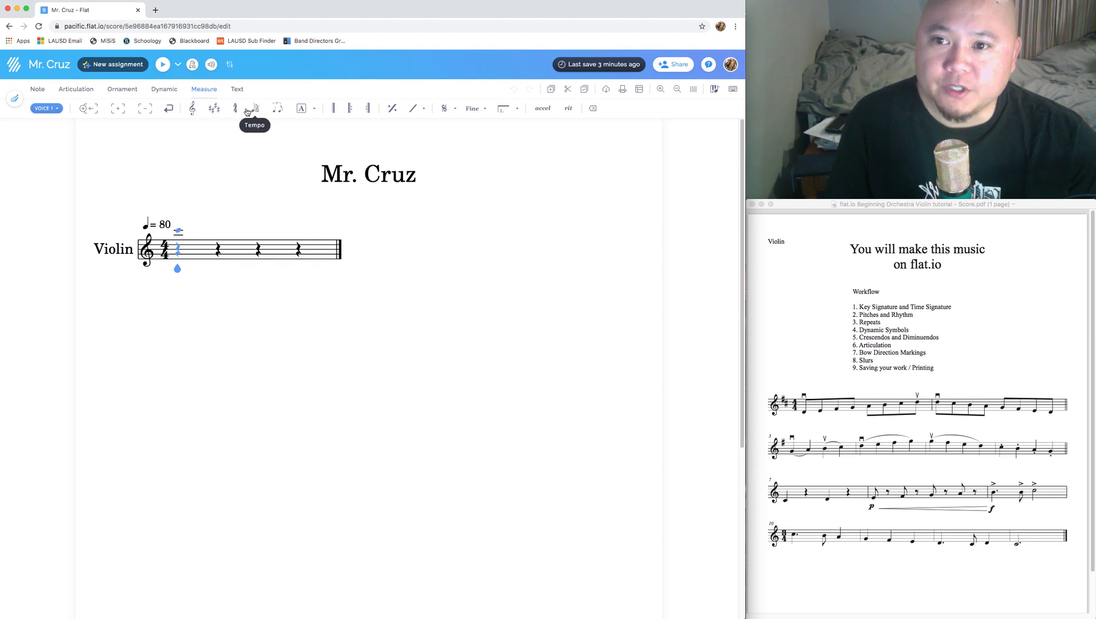
left_click(308, 110)
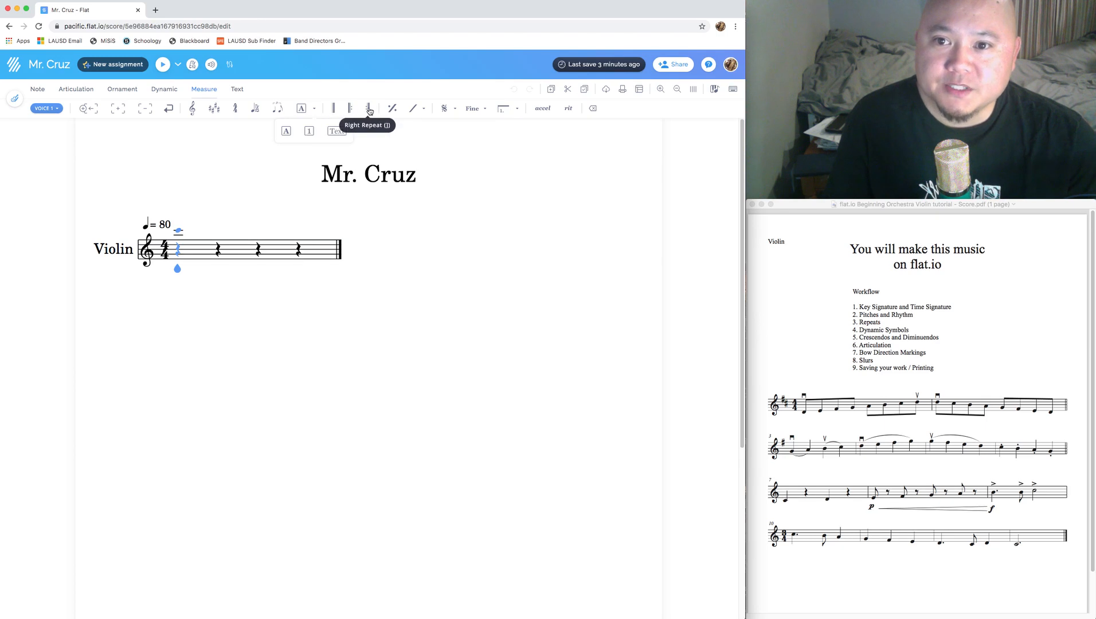
- Apply a double barline to the end of the first measure
left_click(335, 111)
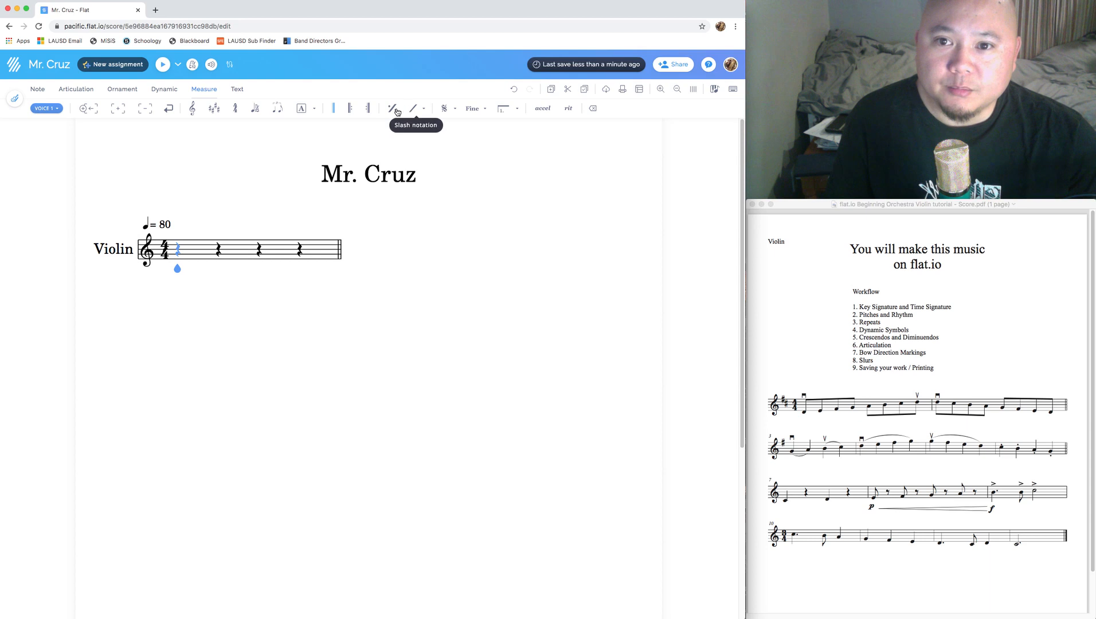
- Examine the segno and coda, Fine and ending options plus the text tools, and return to the note tools
left_click(455, 110)
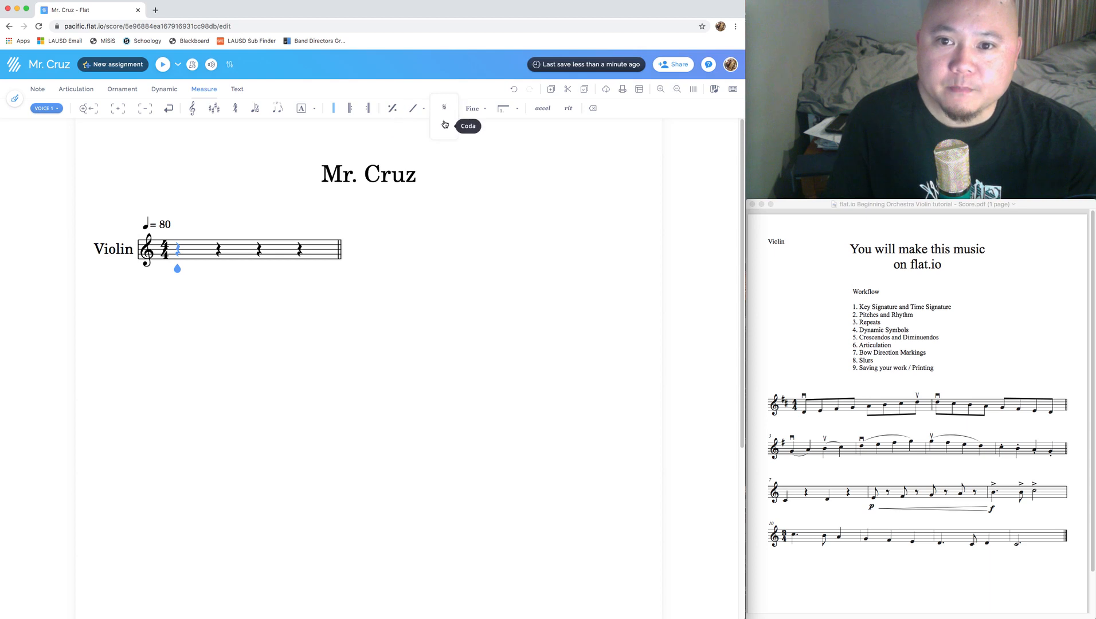
left_click(553, 165)
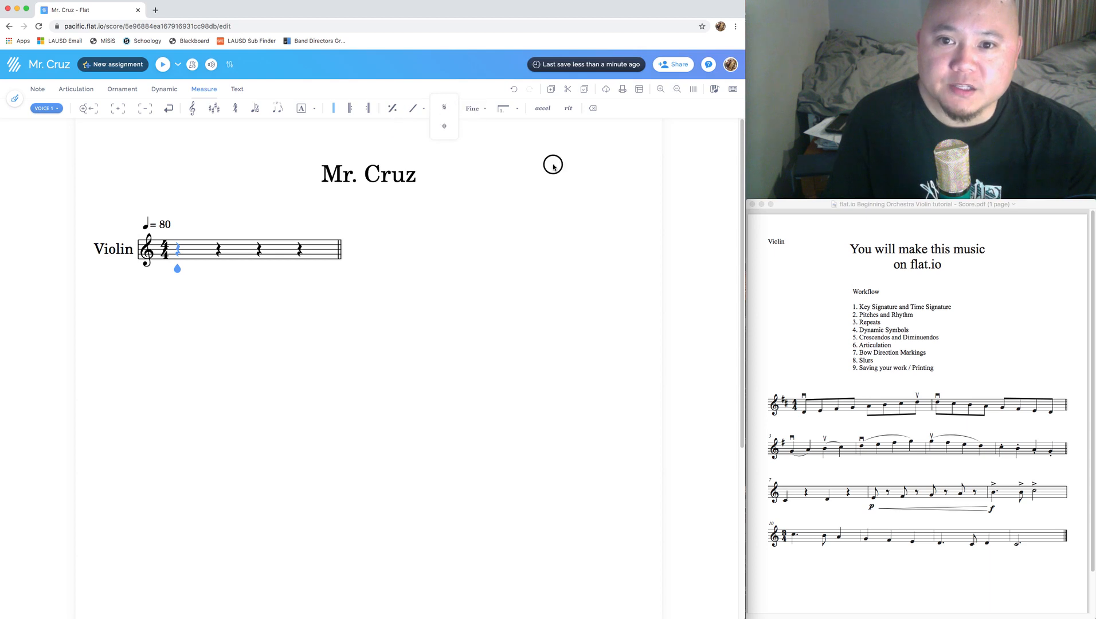
left_click(474, 110)
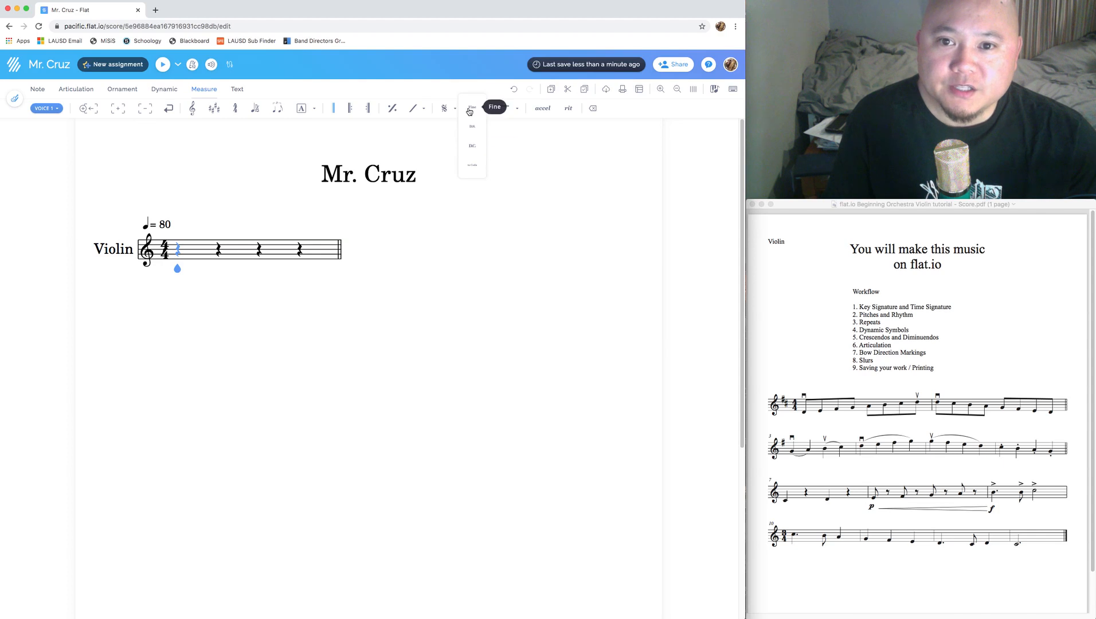
left_click(639, 176)
left_click(508, 108)
left_click(618, 190)
left_click(236, 89)
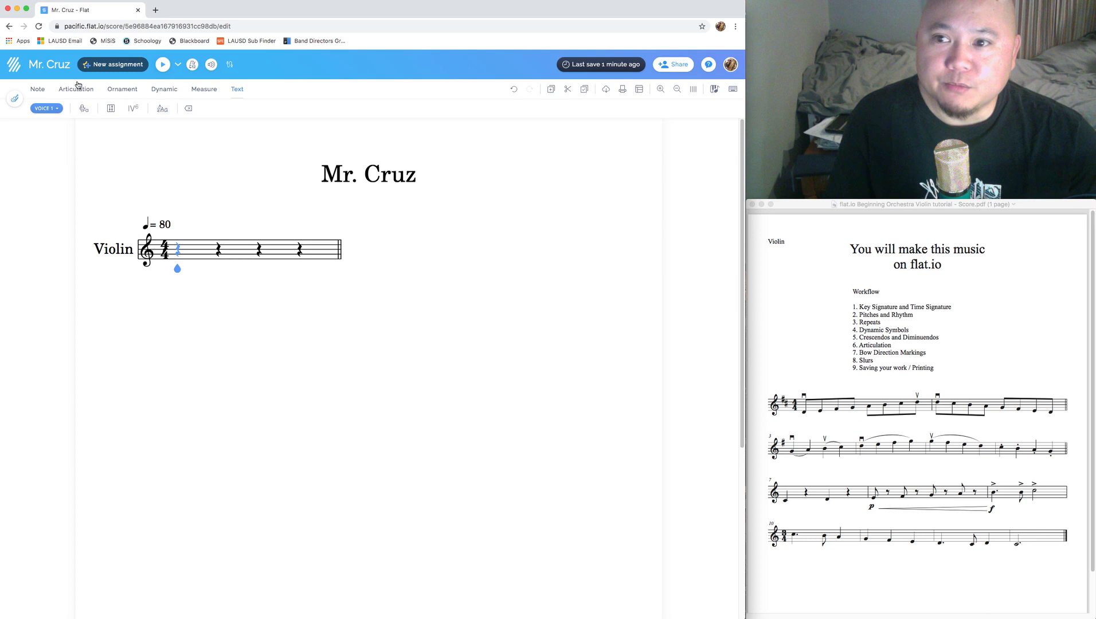
left_click(38, 91)
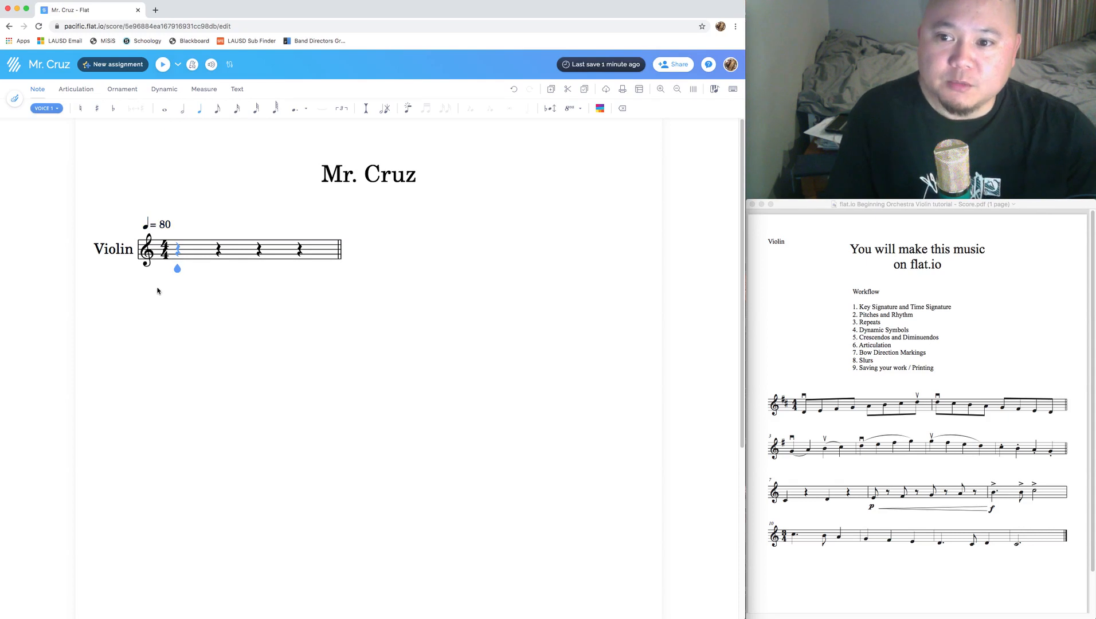
- Switch to the reference PDF and examine the four staves of violin music to reproduce
key("shift+Right")
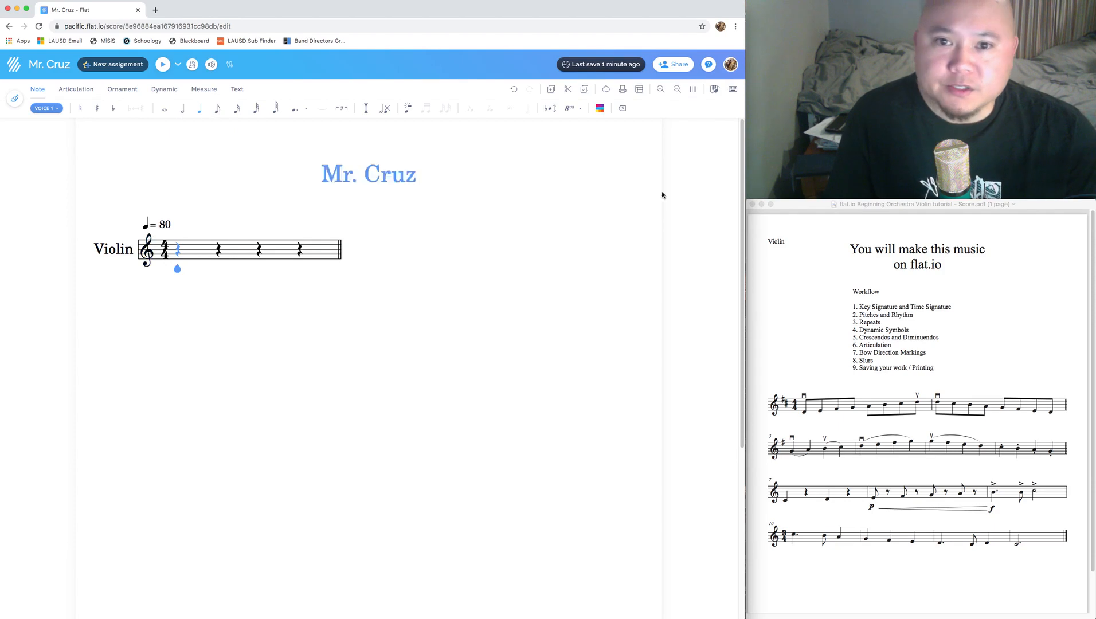
left_click(775, 322)
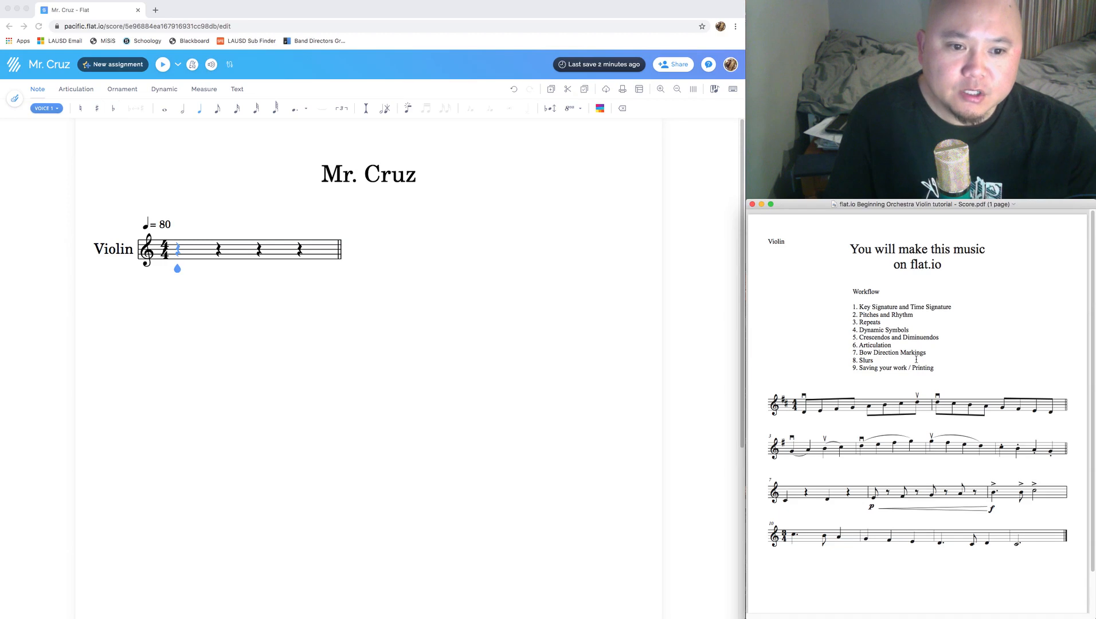
left_click_drag(793, 392, 1051, 549)
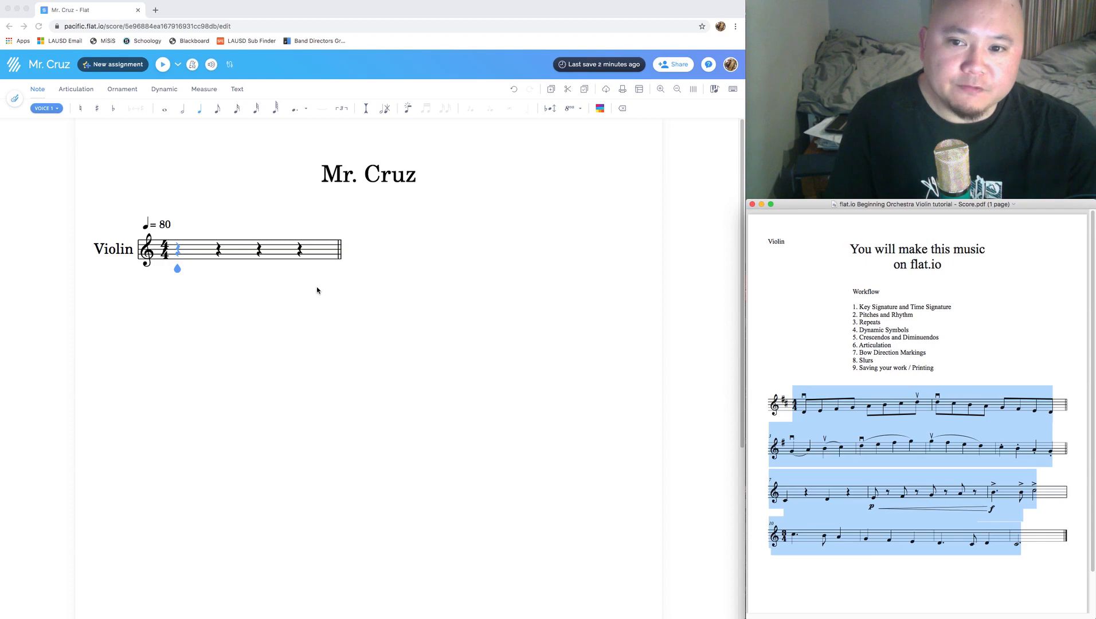
left_click(772, 356)
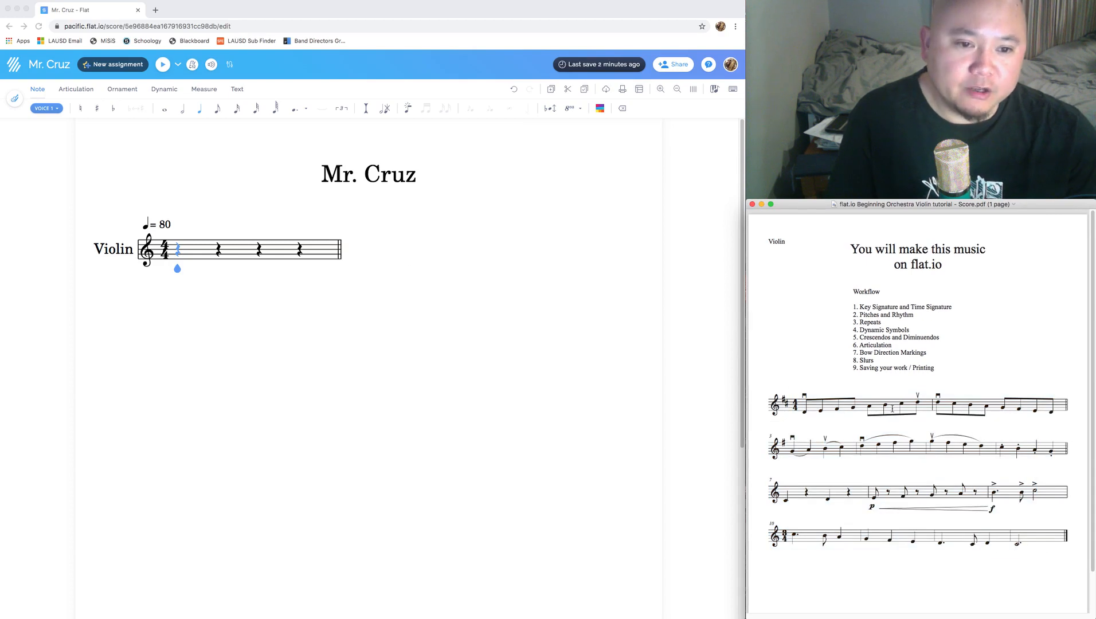
mouse_move(804, 404)
left_mouse_down()
mouse_move(1026, 530)
mouse_move(822, 414)
left_mouse_up()
left_click(1031, 540)
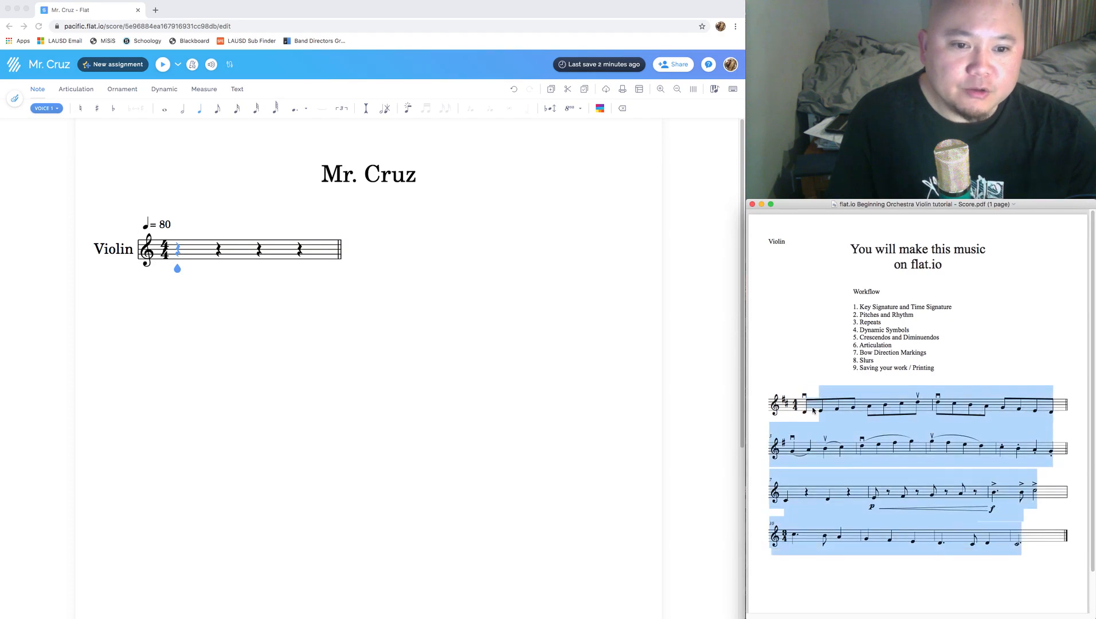
left_click(793, 401)
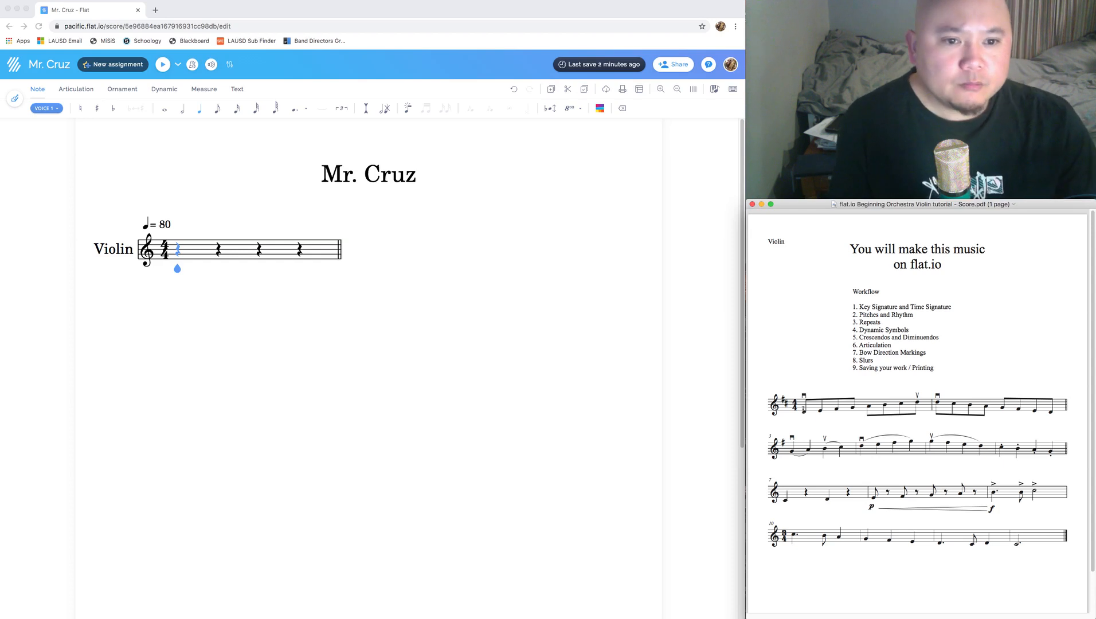
- Review the Workflow list in the reference PDF, from Key Signature and Time Signature through Saving your work / Printing
left_click_drag(853, 292, 951, 369)
left_click(849, 292)
left_click(952, 370)
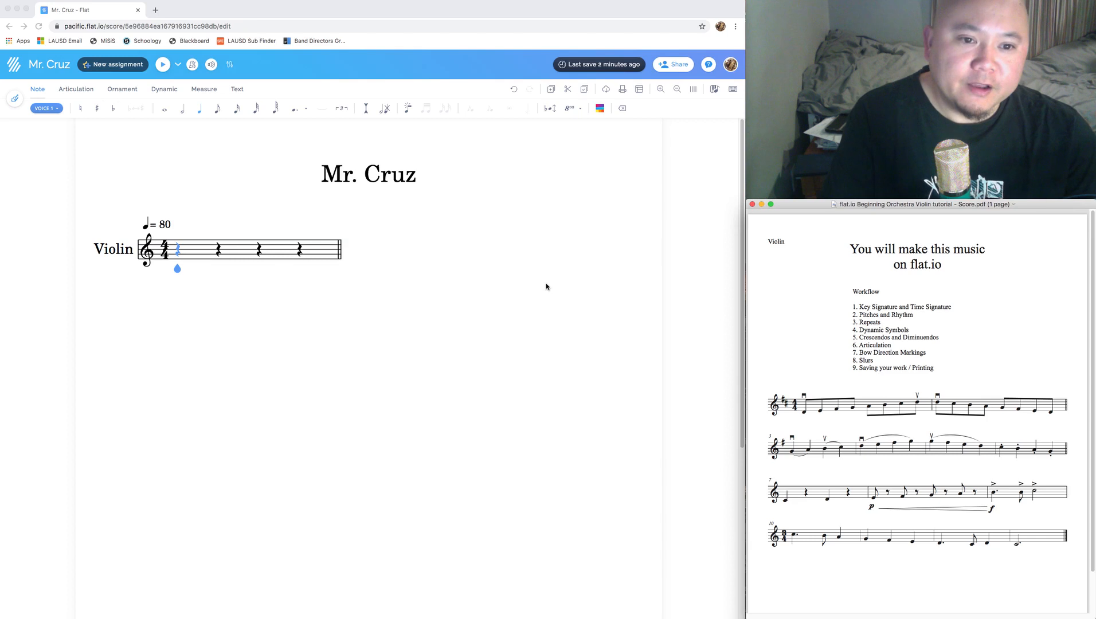
left_click_drag(861, 307, 939, 355)
left_click(951, 363)
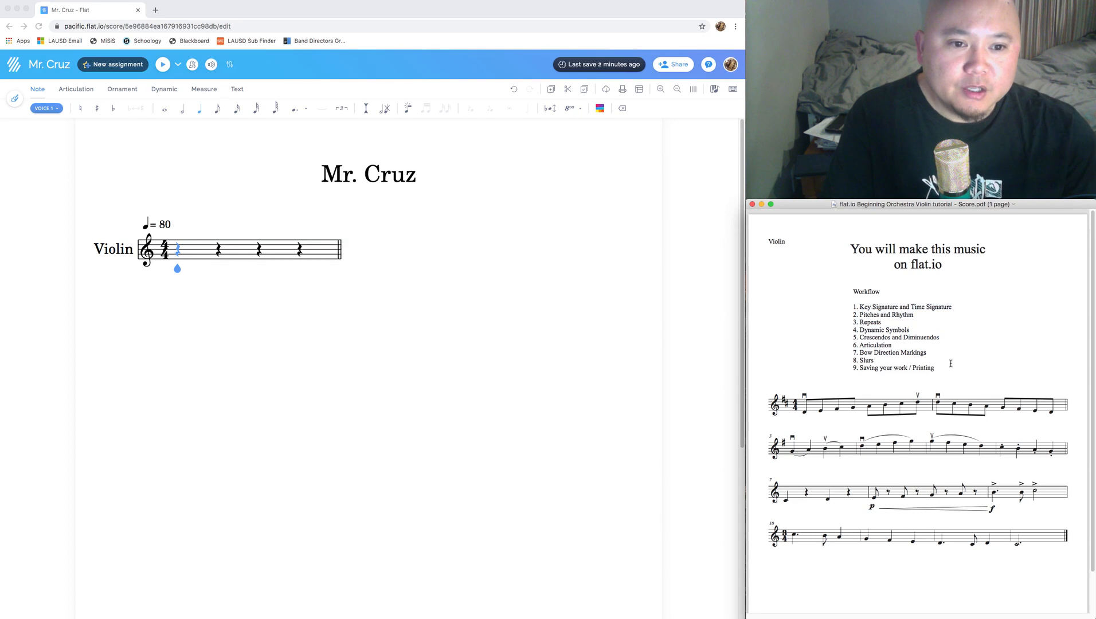
left_click_drag(852, 307, 937, 367)
left_click(860, 307)
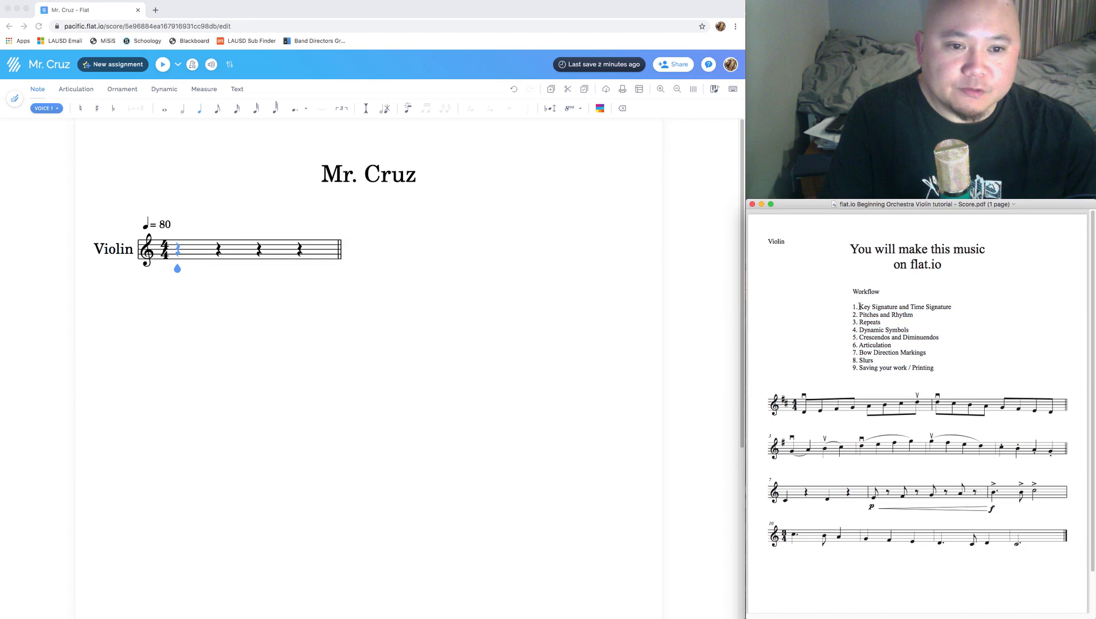
mouse_move(908, 309)
left_mouse_down()
mouse_move(874, 330)
mouse_move(893, 331)
left_mouse_up()
left_click(933, 316)
left_click(918, 347)
left_click_drag(872, 368, 949, 370)
left_click(951, 369)
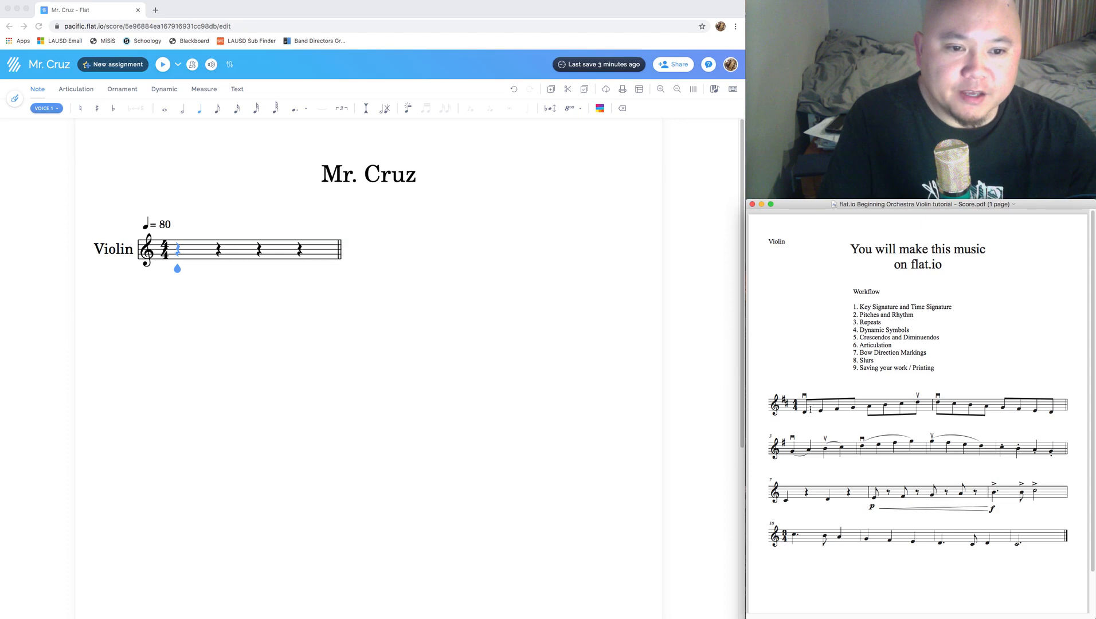
left_click_drag(858, 311, 926, 311)
left_click(938, 318)
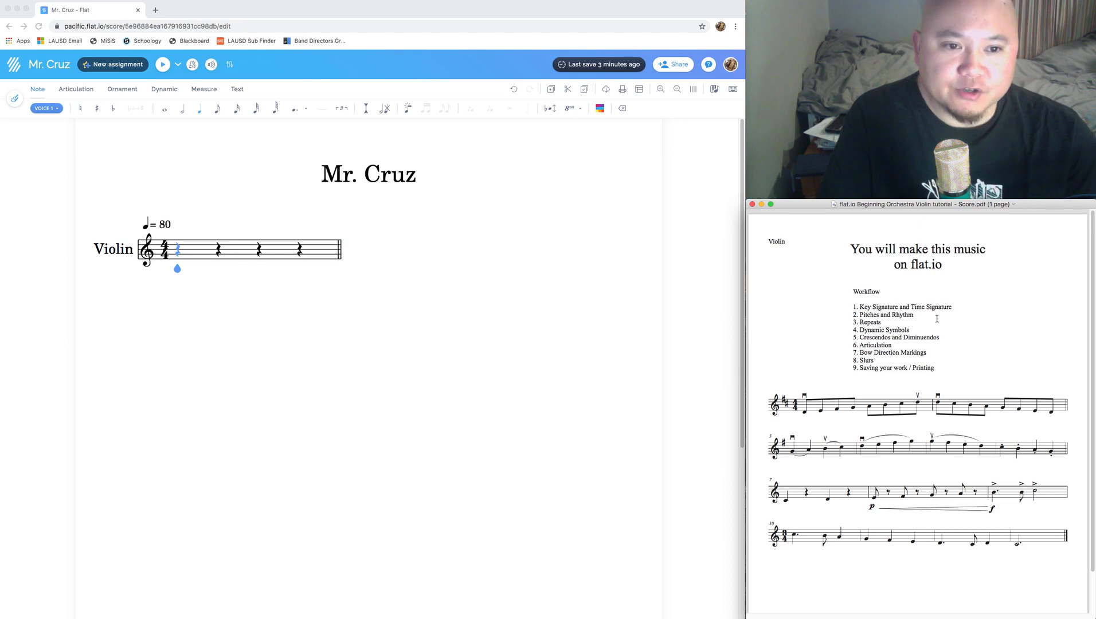
left_click_drag(858, 313, 921, 319)
left_click(964, 324)
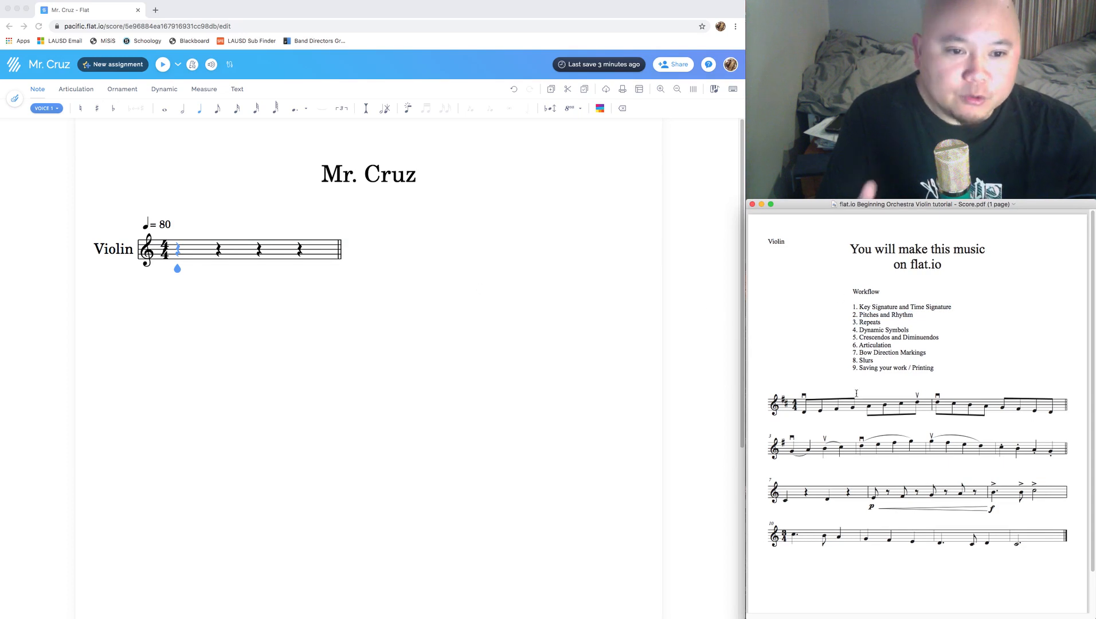
- Examine the opening notes of the first staff and the Workflow list in the reference PDF
left_click_drag(801, 413, 809, 410)
left_click(805, 396)
double_click(821, 411)
double_click(837, 409)
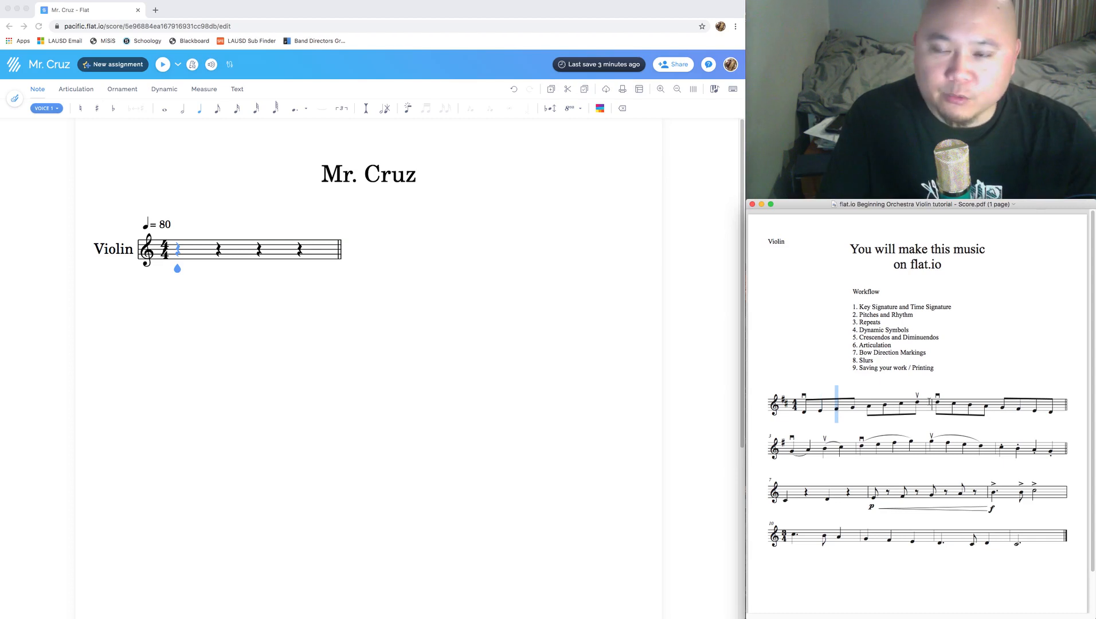
mouse_move(859, 306)
left_mouse_down()
mouse_move(886, 361)
mouse_move(930, 364)
left_mouse_up()
left_click(930, 364)
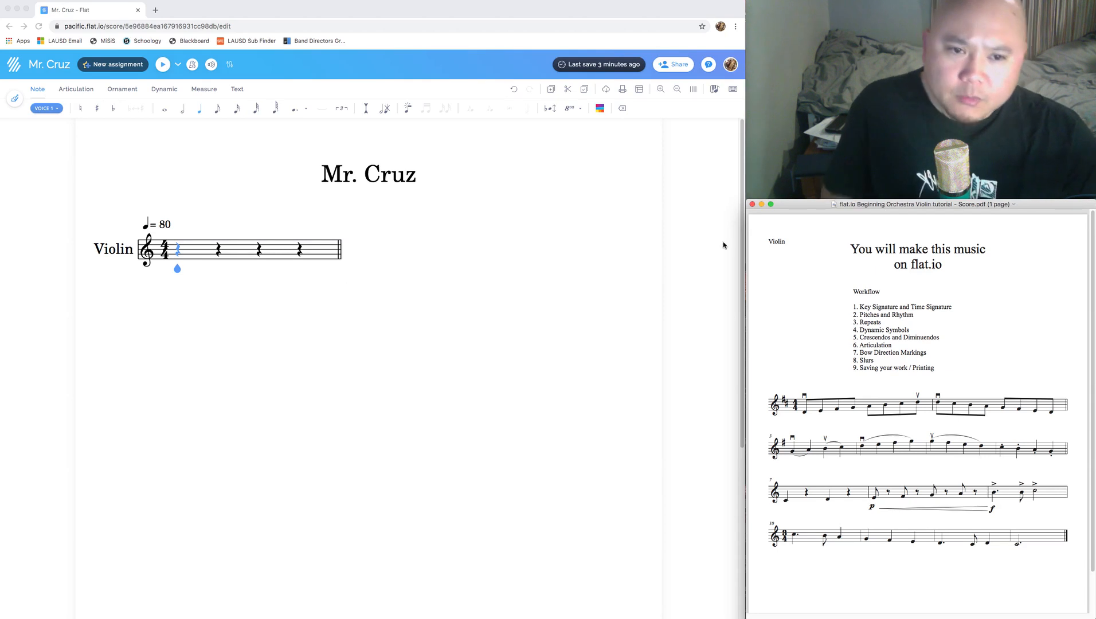
left_click_drag(857, 291, 929, 356)
left_click(929, 356)
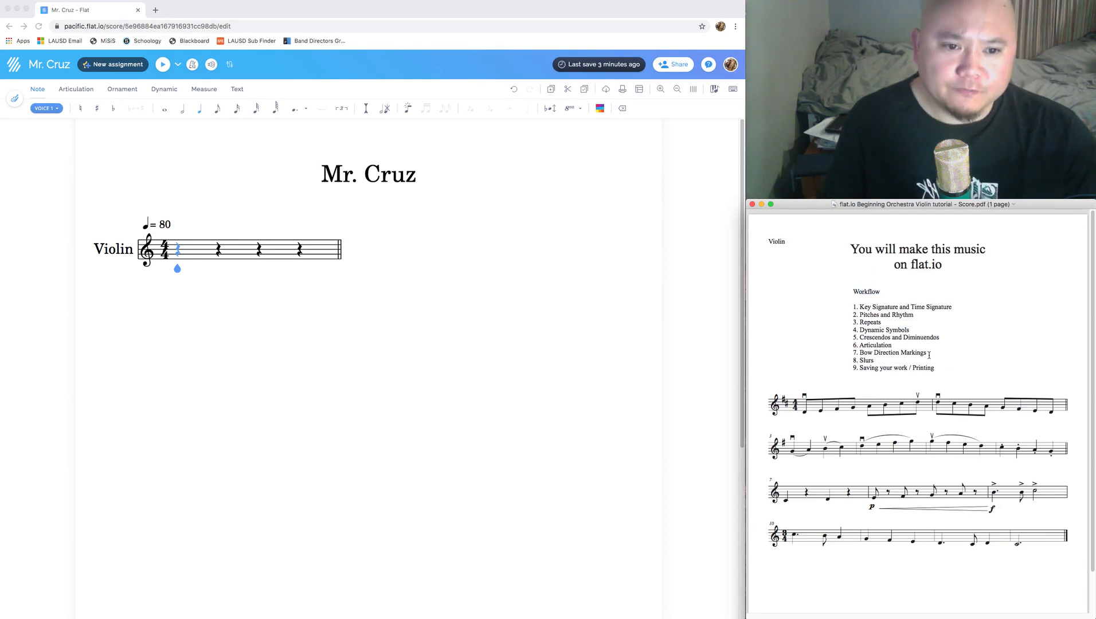
left_click_drag(859, 305, 934, 353)
left_click(934, 352)
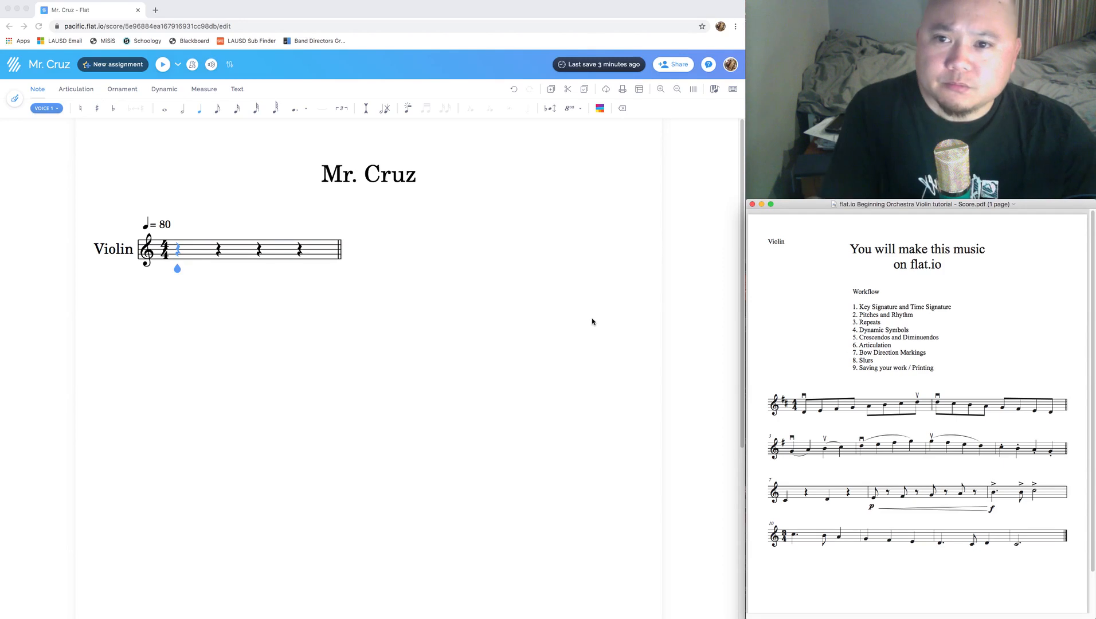
- Review the first Workflow item and the four staves in the reference PDF, then examine the first staff's key signature
left_click(340, 348)
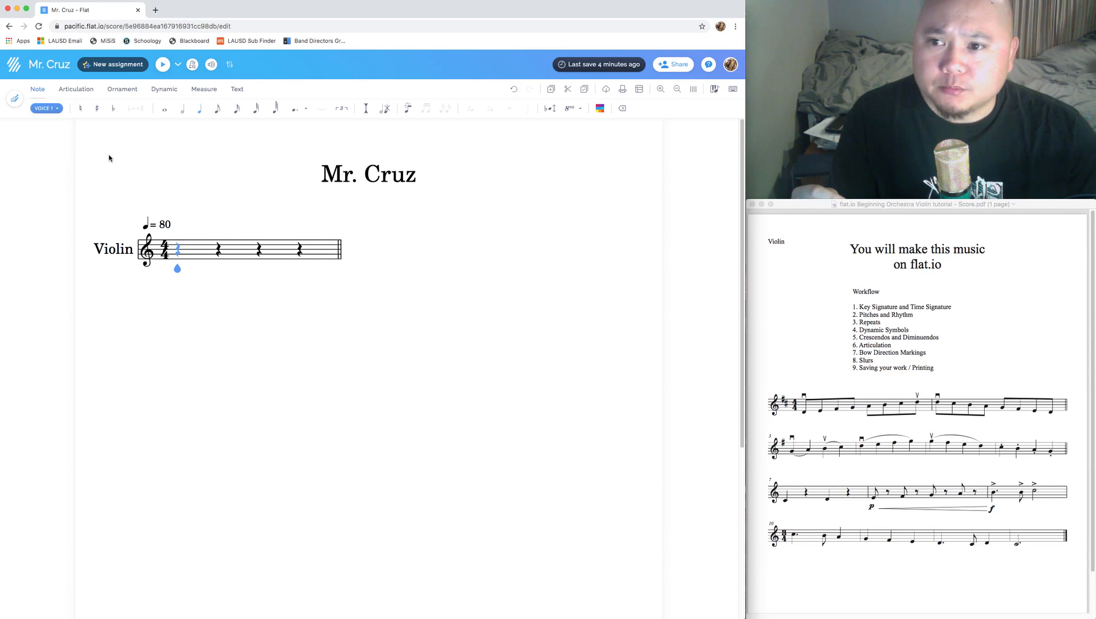
left_click(937, 323)
left_click_drag(859, 307, 993, 312)
left_click(981, 314)
left_click_drag(784, 395, 1045, 554)
left_click(1044, 554)
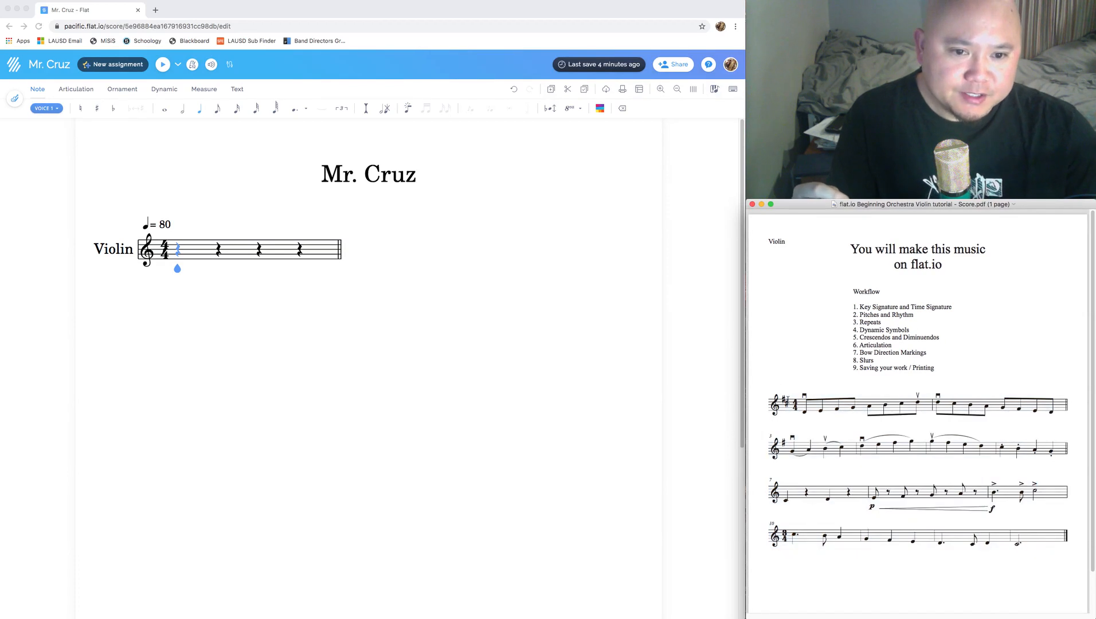
mouse_move(783, 411)
left_mouse_down()
mouse_move(806, 409)
mouse_move(783, 406)
mouse_move(793, 404)
left_mouse_up()
left_click(783, 407)
left_click(785, 404)
left_click(789, 404)
left_click(449, 333)
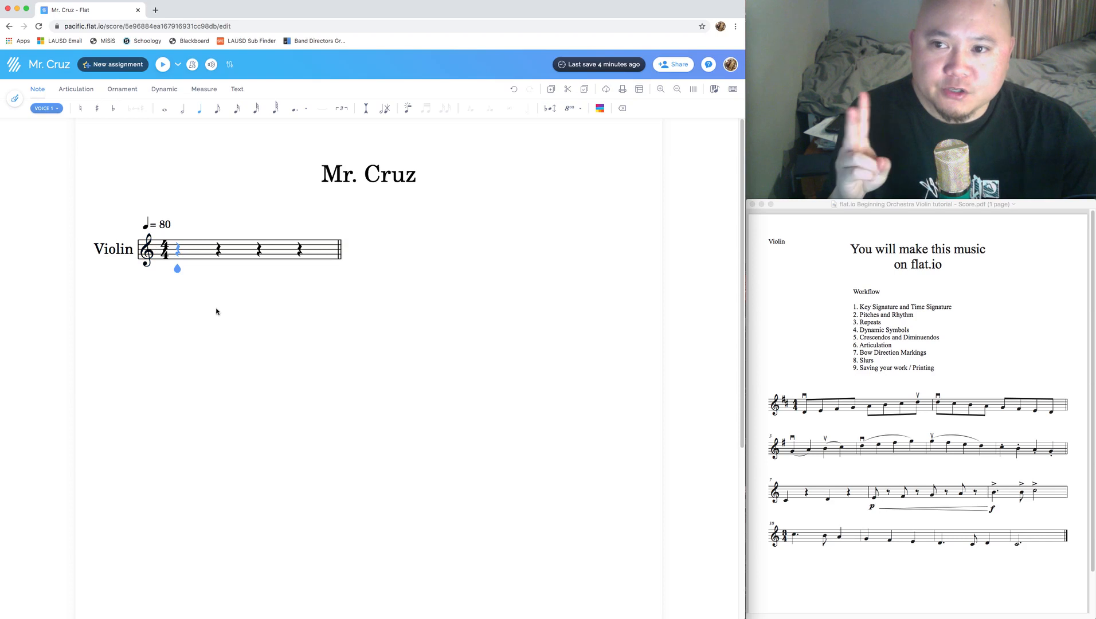
- Try the two-sharp key signature directly from the start of the Violin staff and undo it
left_click(150, 247)
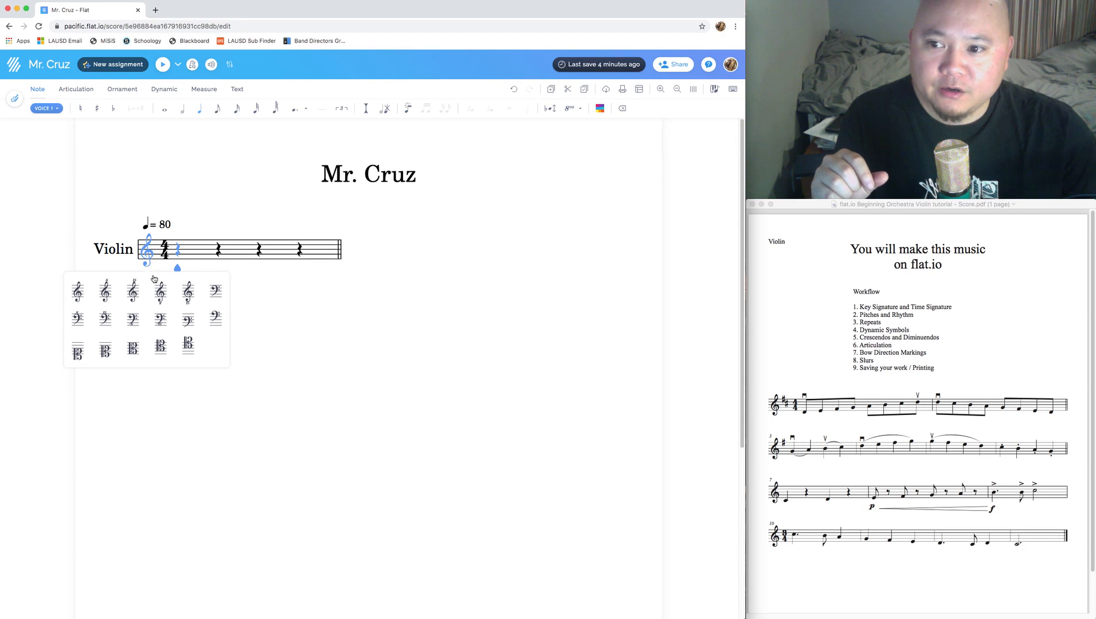
left_click(285, 333)
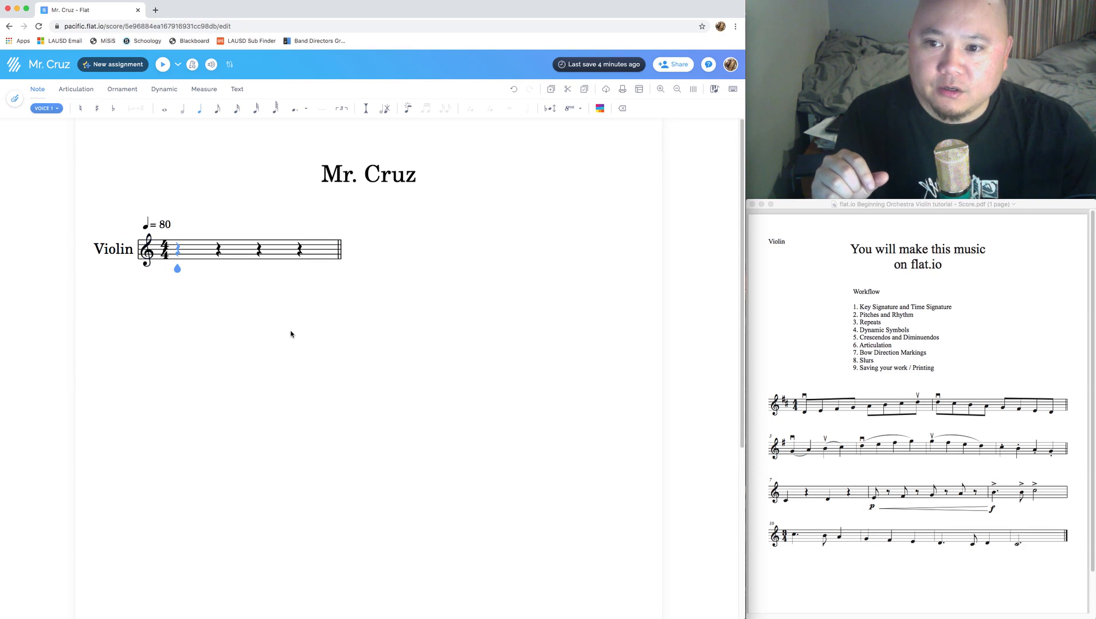
left_click(159, 243)
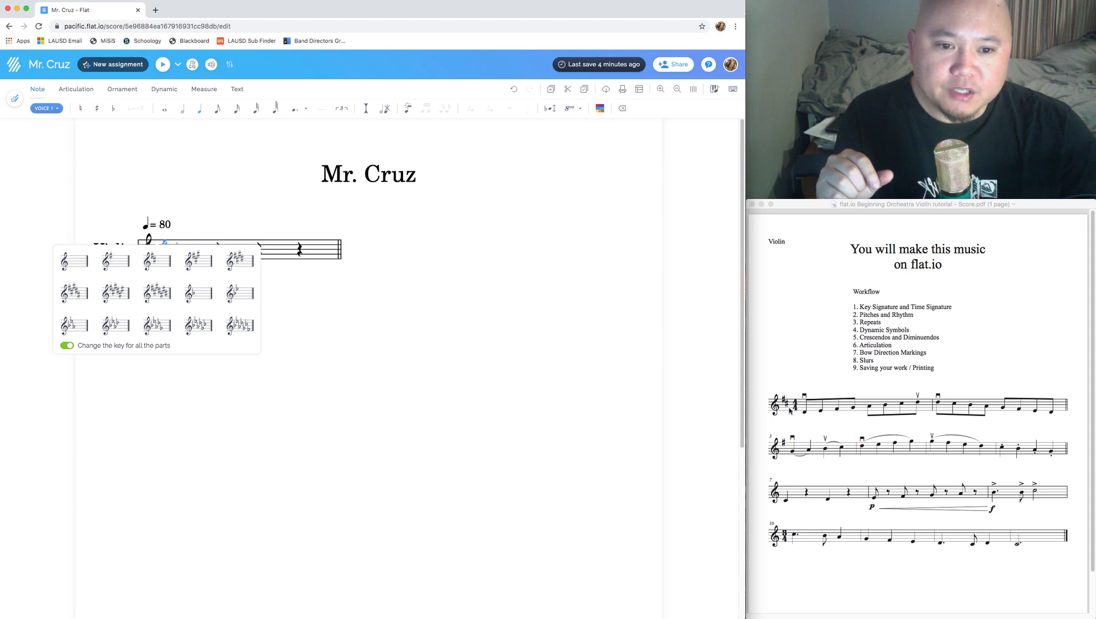
left_click(161, 261)
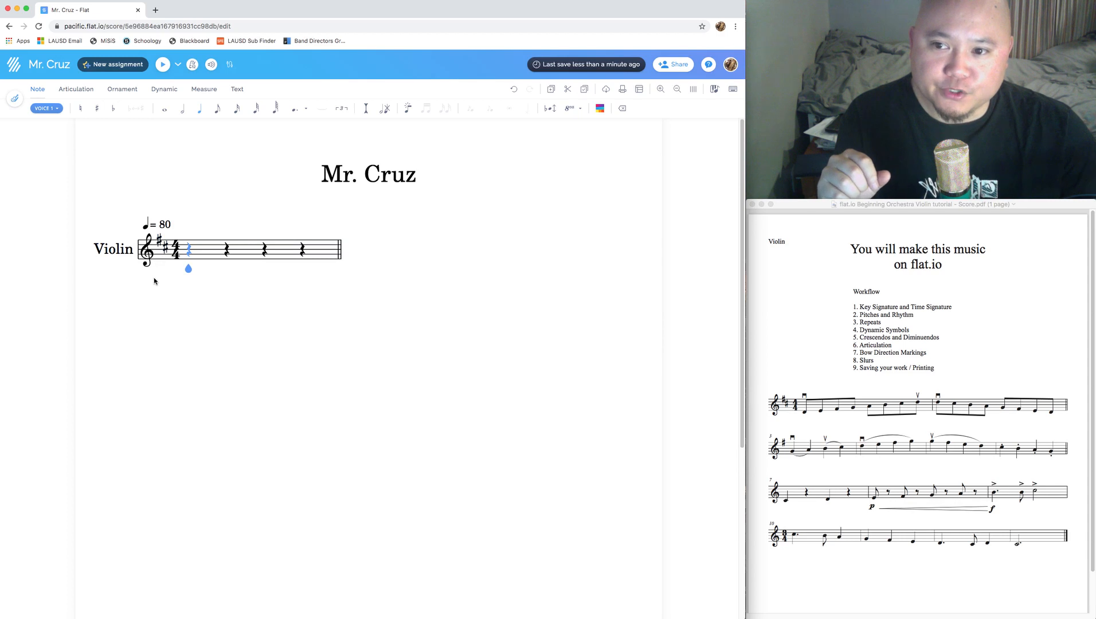
key("super+z")
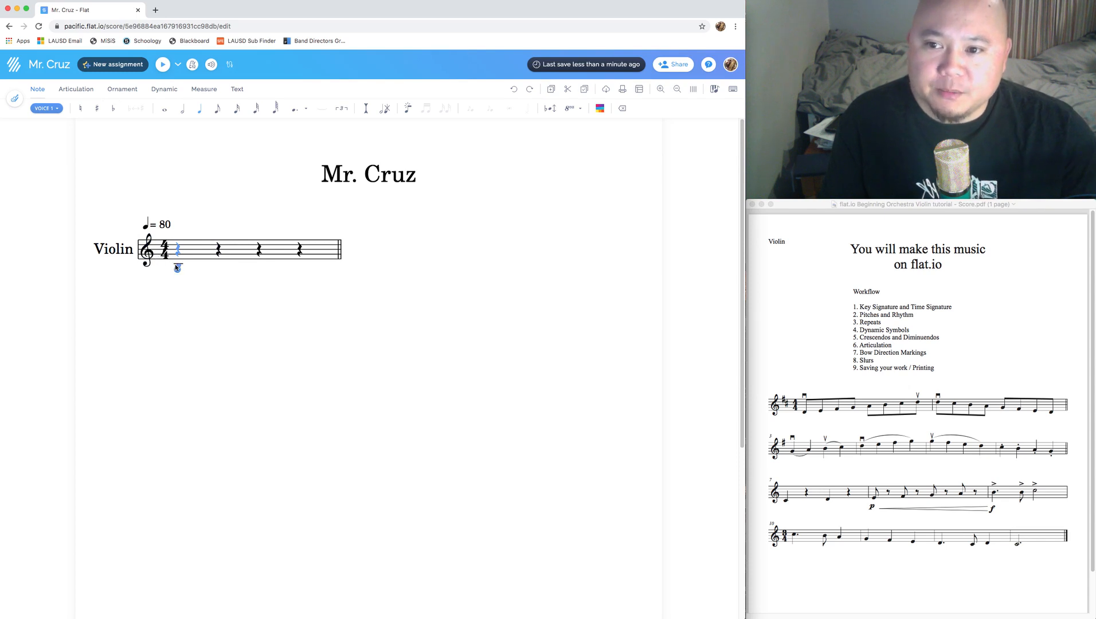
- Set the key signature to two sharps (D major) for all parts using the measure tools
left_click(204, 89)
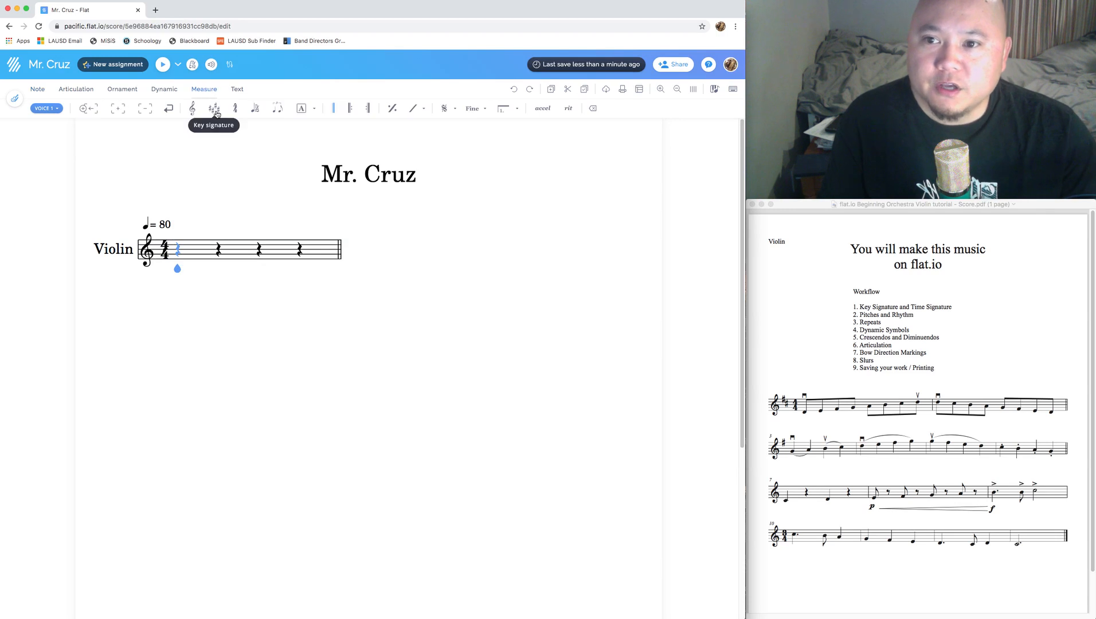
left_click(214, 109)
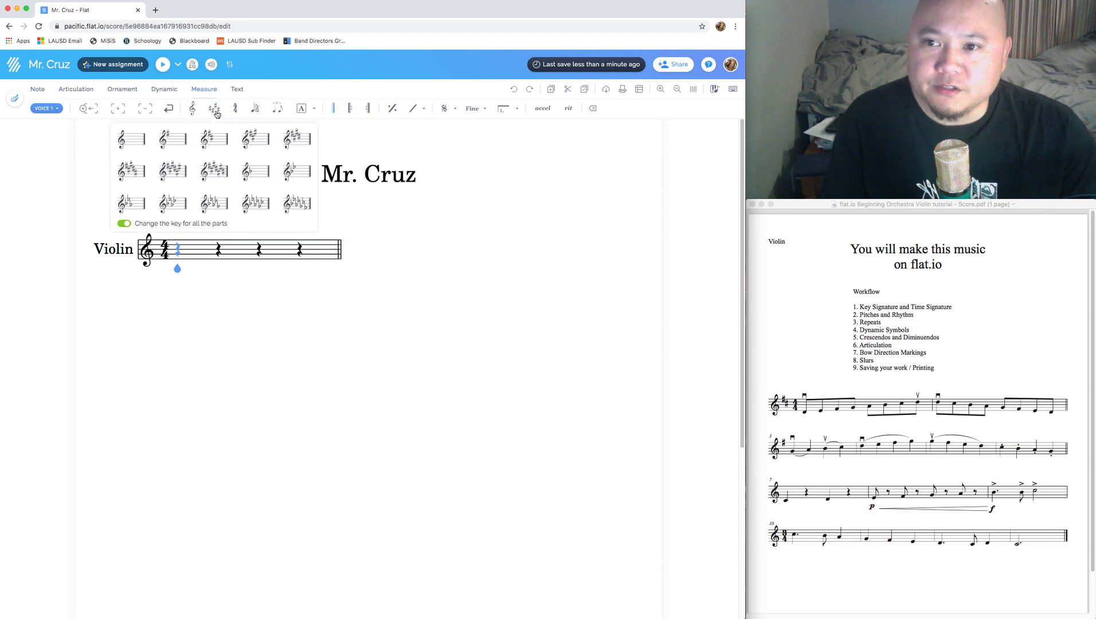
left_click(211, 139)
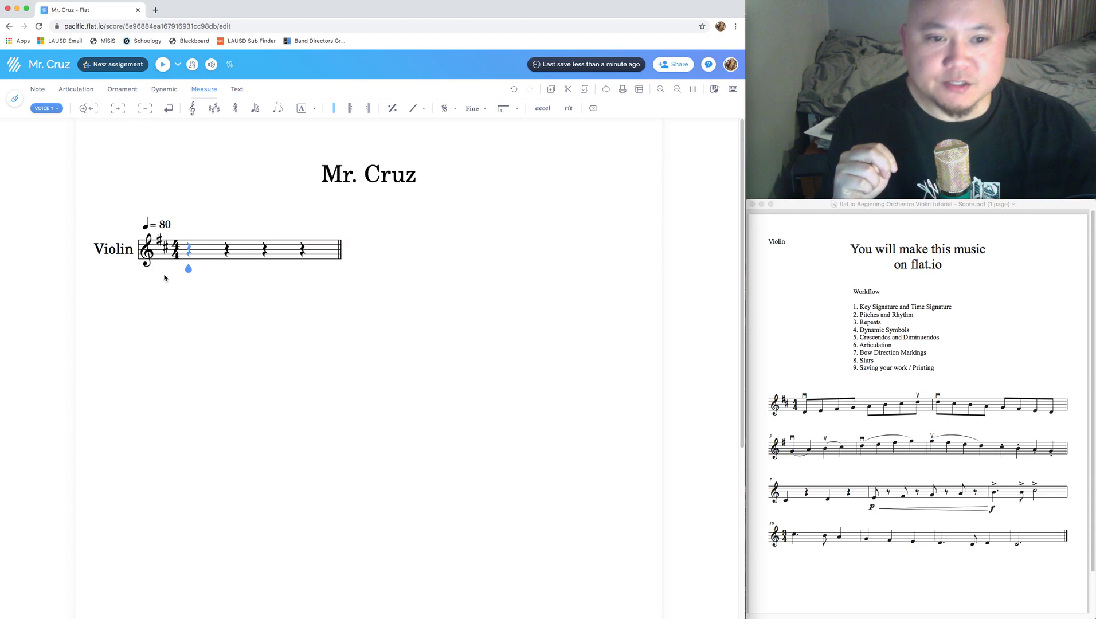
- Check the reference PDF's time signature, then change the one on the Violin staff to 3/4 and back to 4/4
left_click(933, 307)
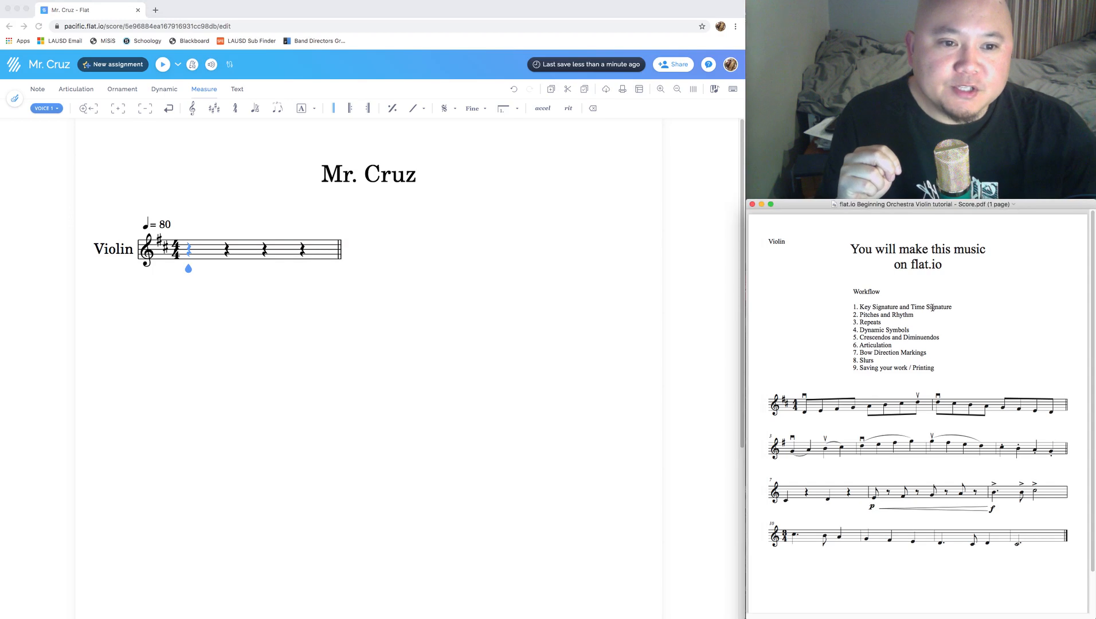
left_click_drag(928, 307, 951, 307)
left_click(795, 410)
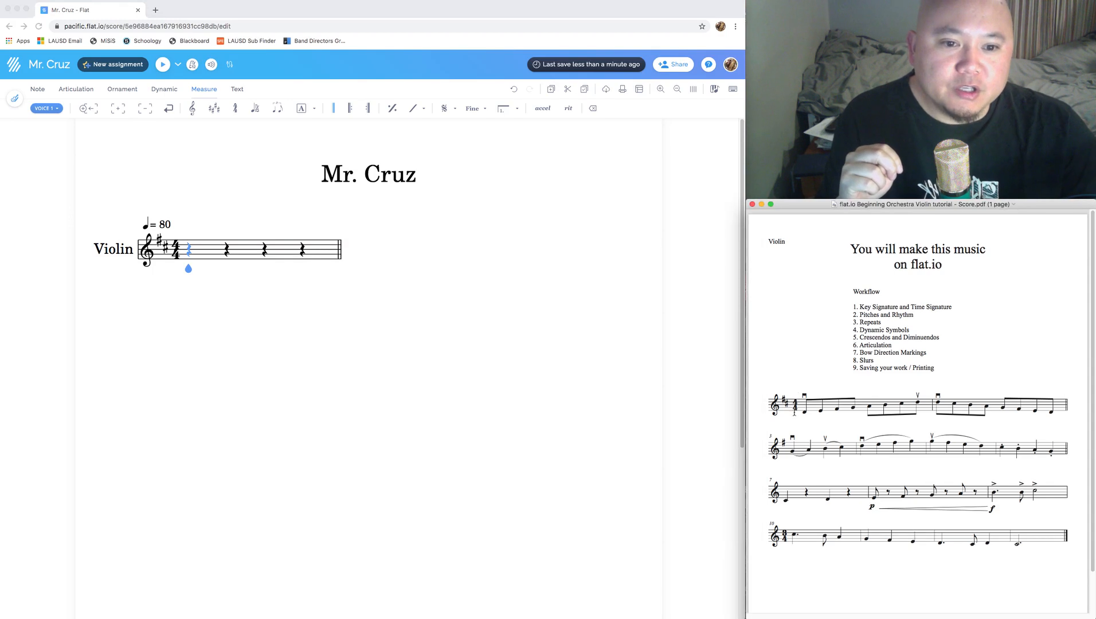
left_click(238, 299)
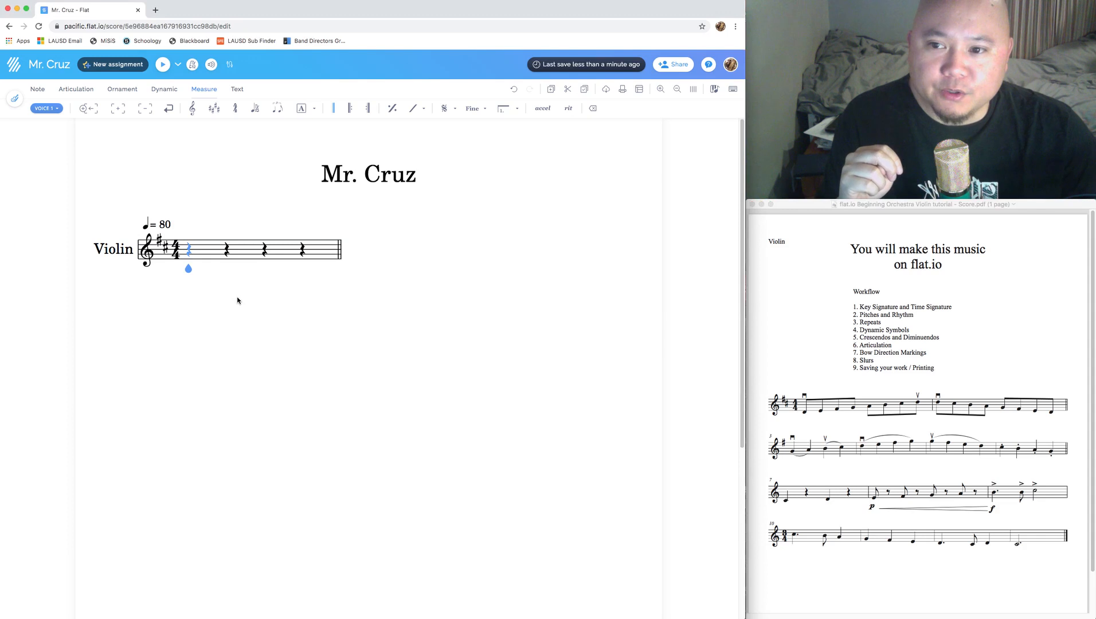
left_click(176, 253)
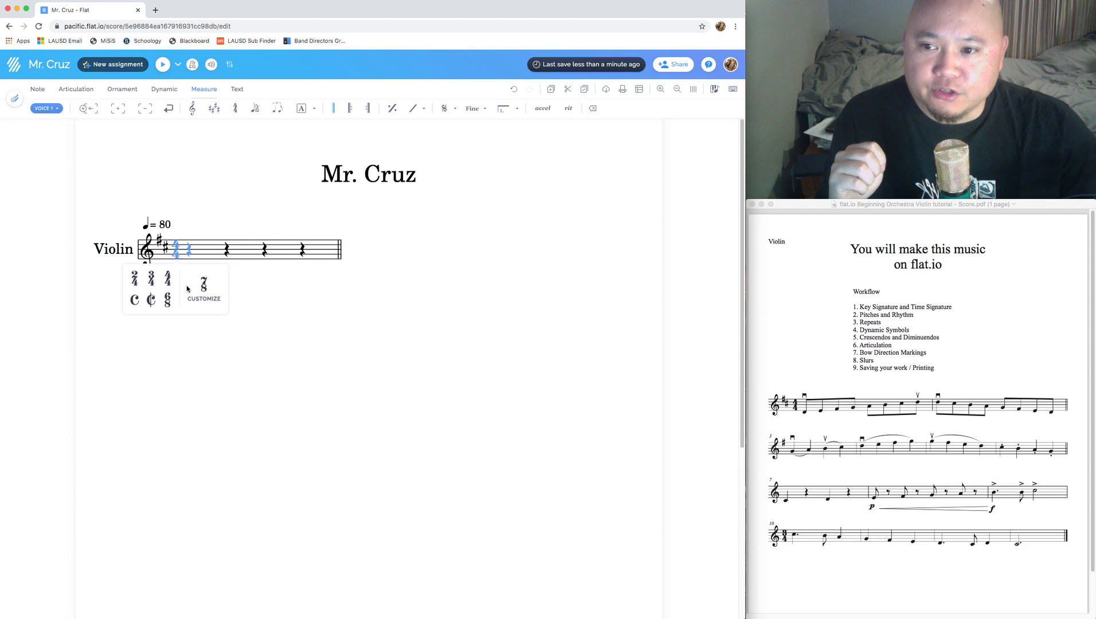
left_click(152, 279)
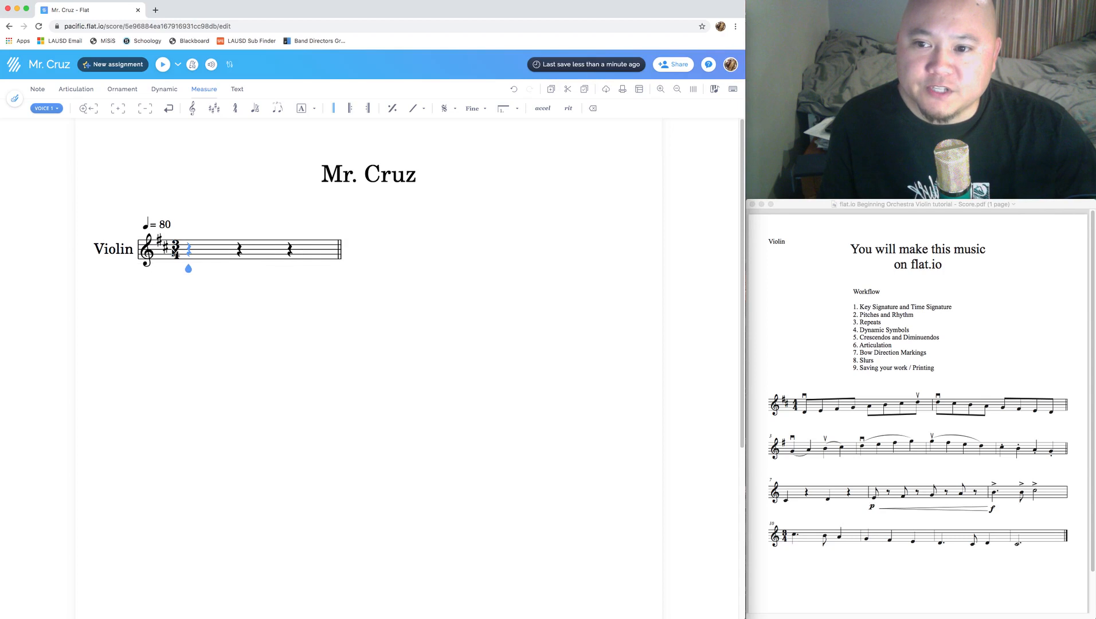
left_click(175, 253)
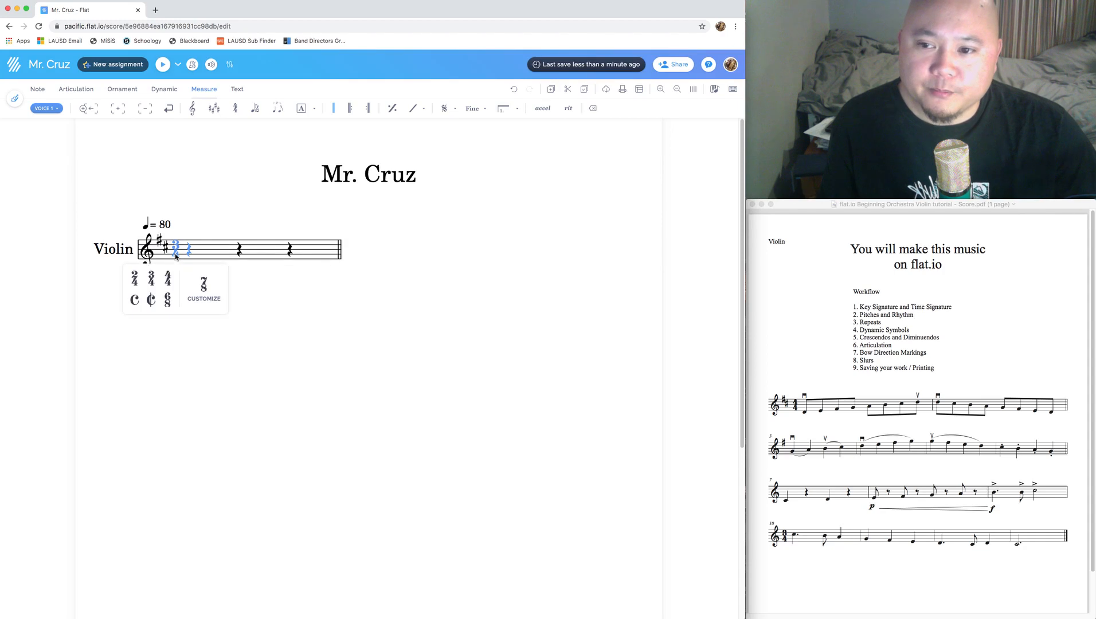
left_click(169, 282)
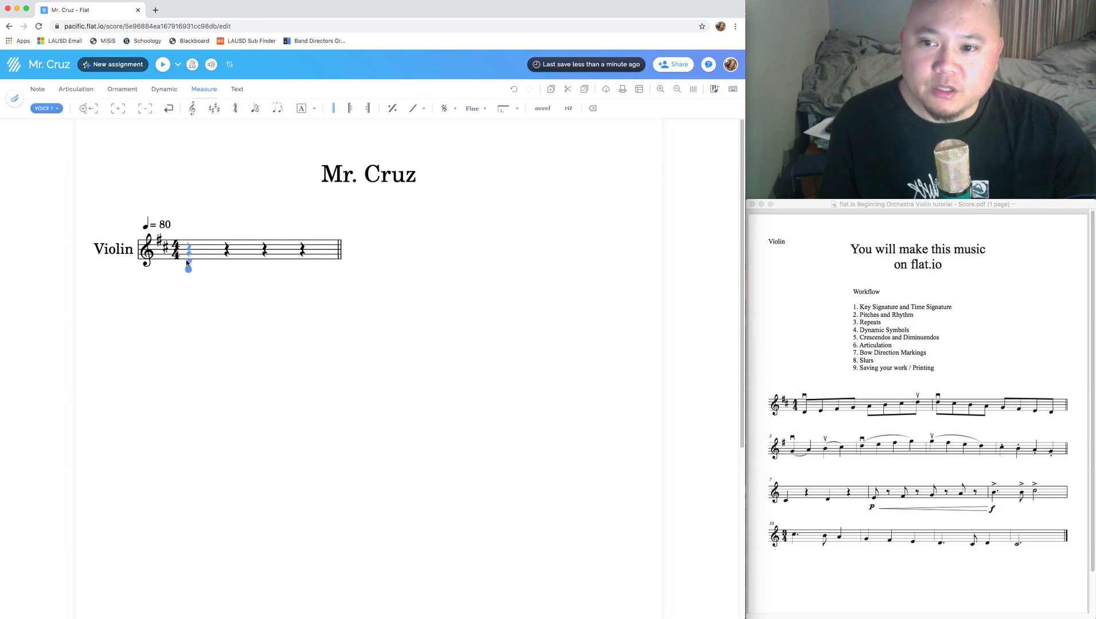
- Use the measure tools to switch the time signature to 3/4 and restore 4/4
left_click(205, 90)
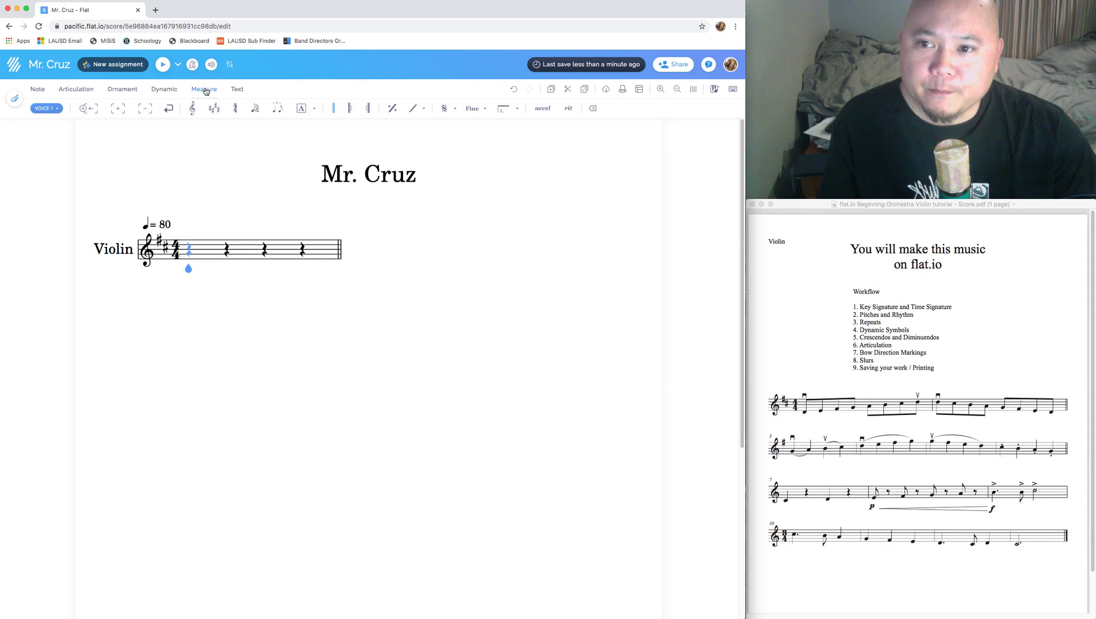
left_click(234, 112)
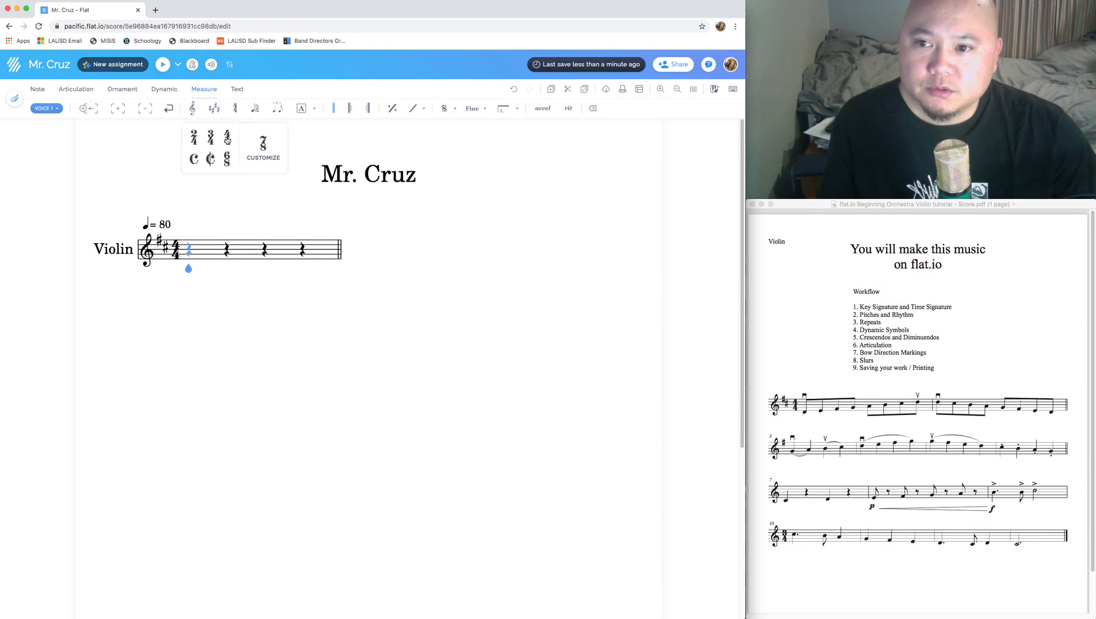
left_click(211, 140)
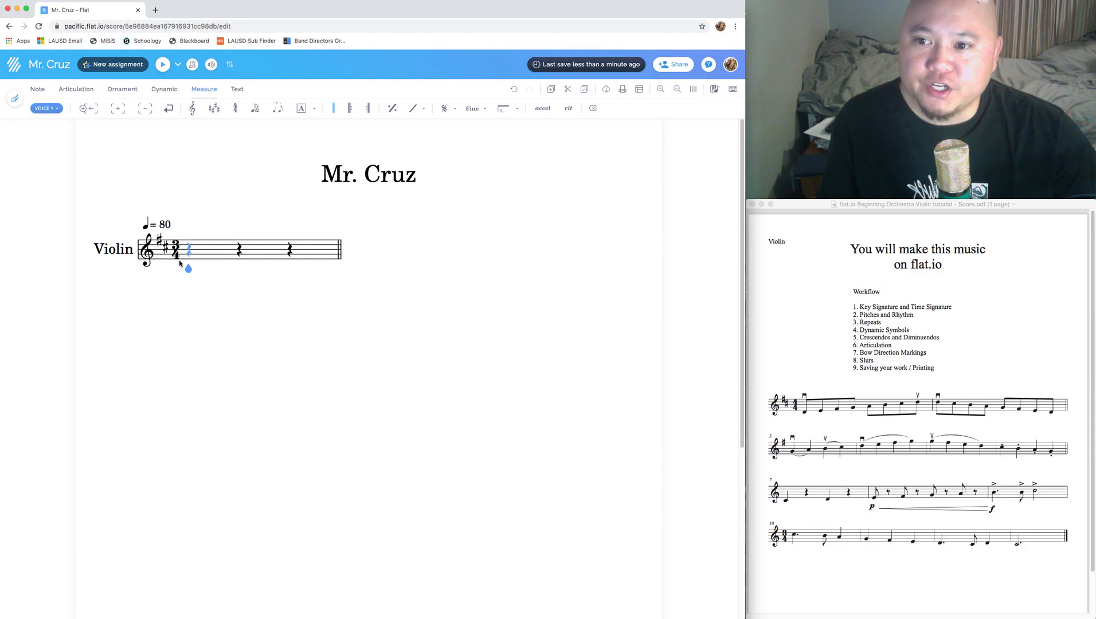
left_click(235, 109)
left_click(228, 141)
- Review the Pitches and Rhythm item of the Workflow list in the reference PDF
left_click(823, 418)
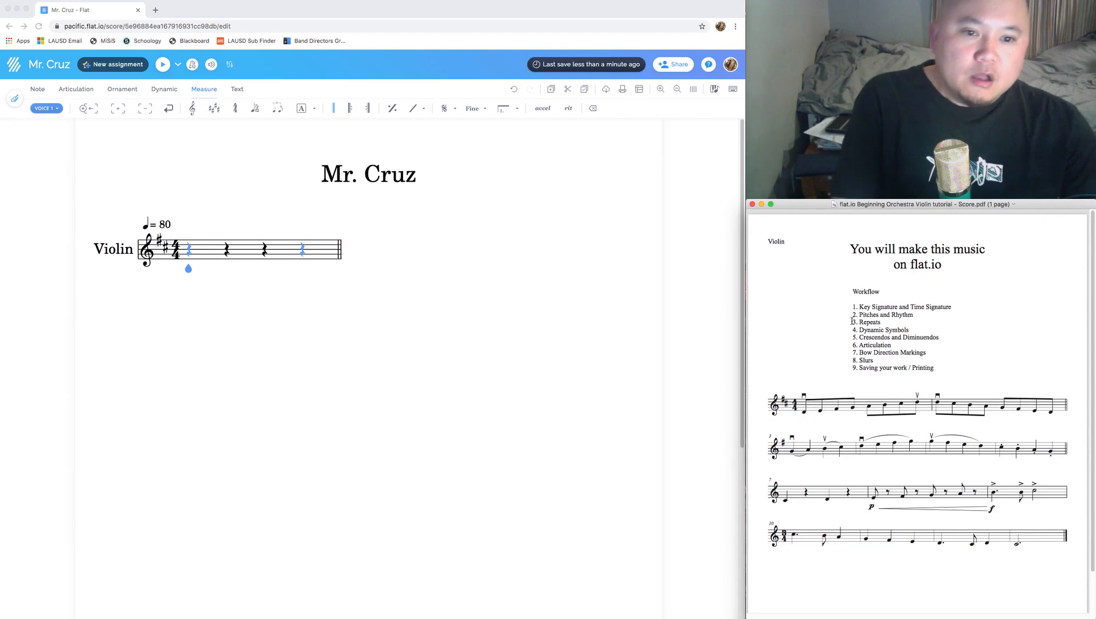
left_click_drag(856, 307, 933, 315)
left_click(940, 315)
left_click(910, 316)
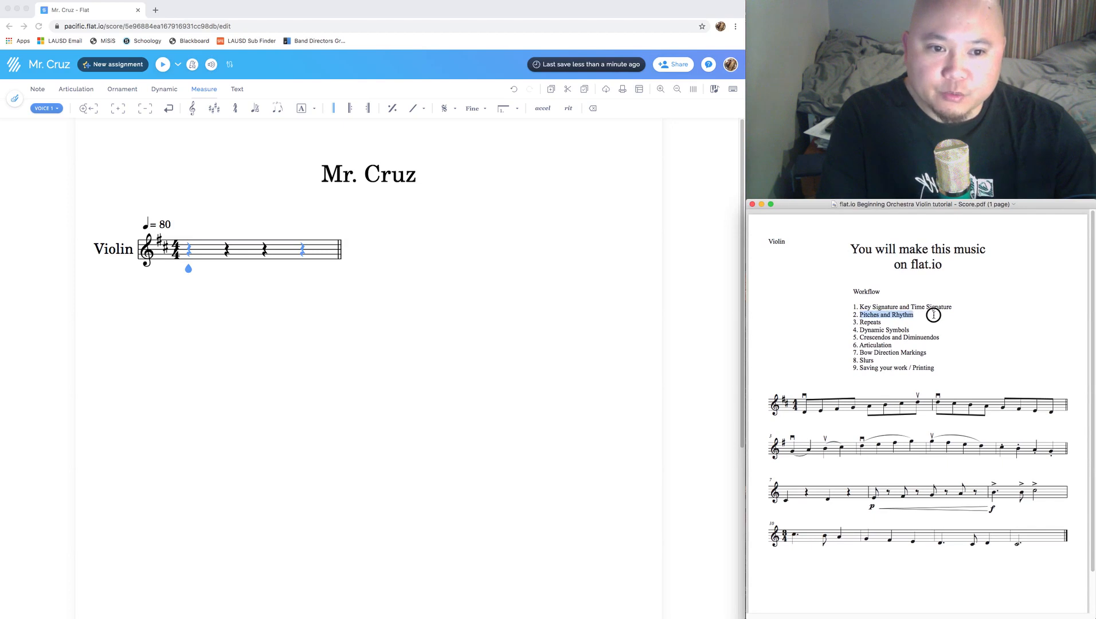
left_click(935, 315)
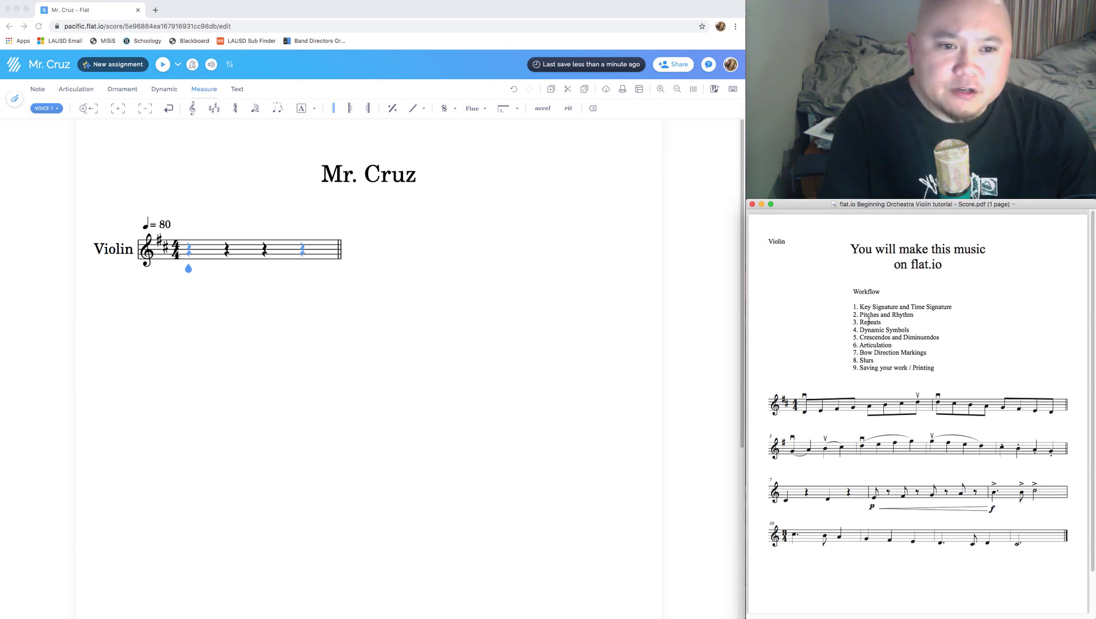
left_click_drag(863, 318, 922, 316)
left_click(922, 317)
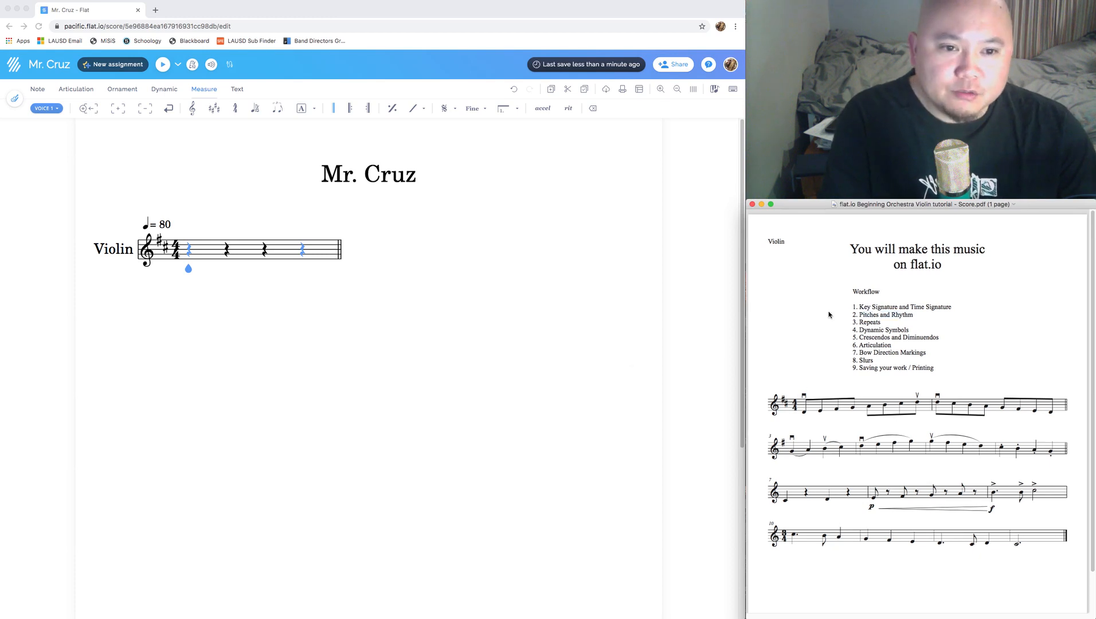
- Enter an eighth-note D just below the staff as the first note of the first measure, matching the reference PDF
left_click(282, 312)
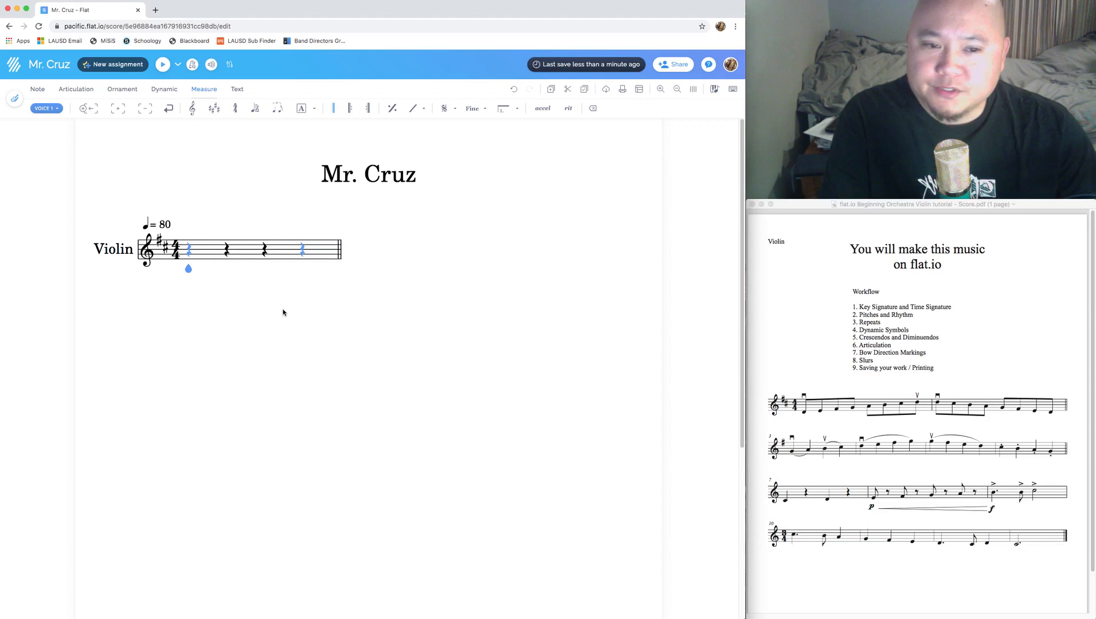
left_click(805, 415)
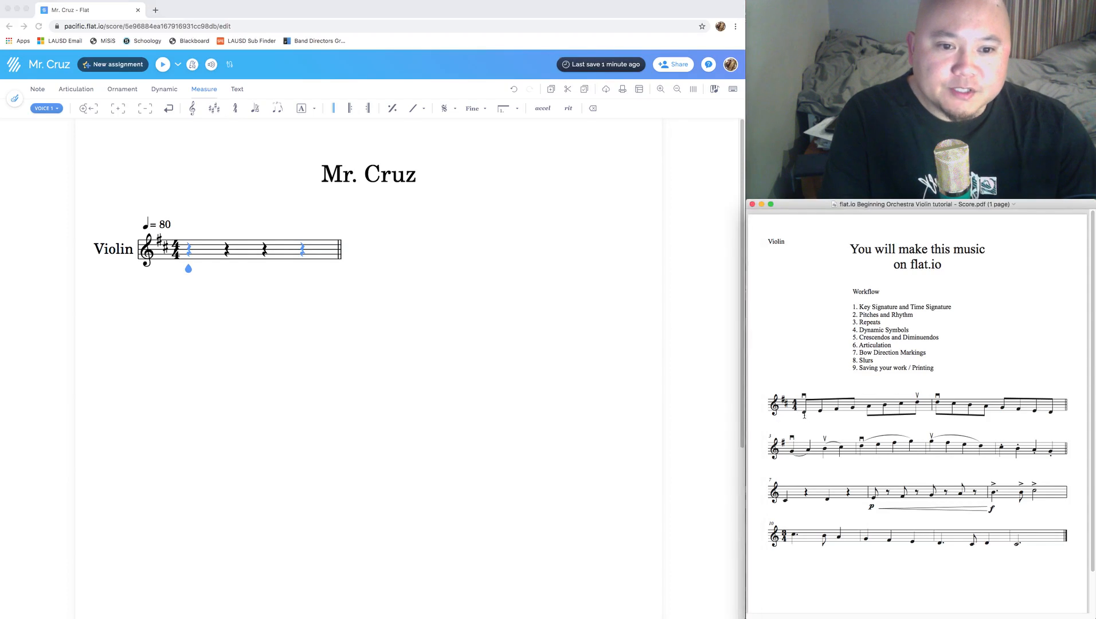
left_click(36, 90)
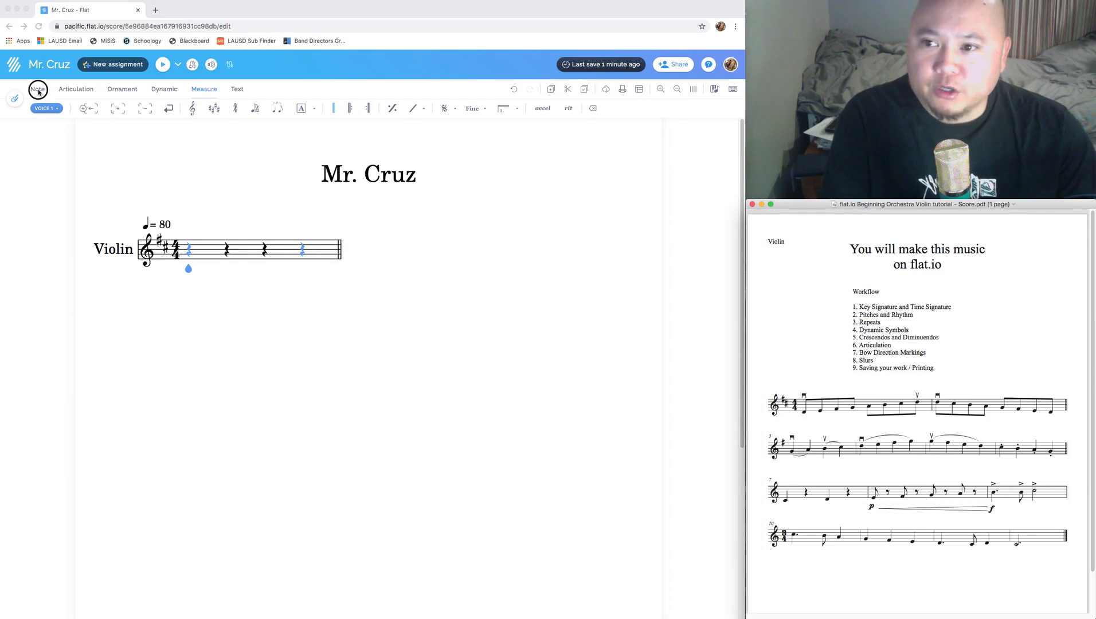
left_click(37, 90)
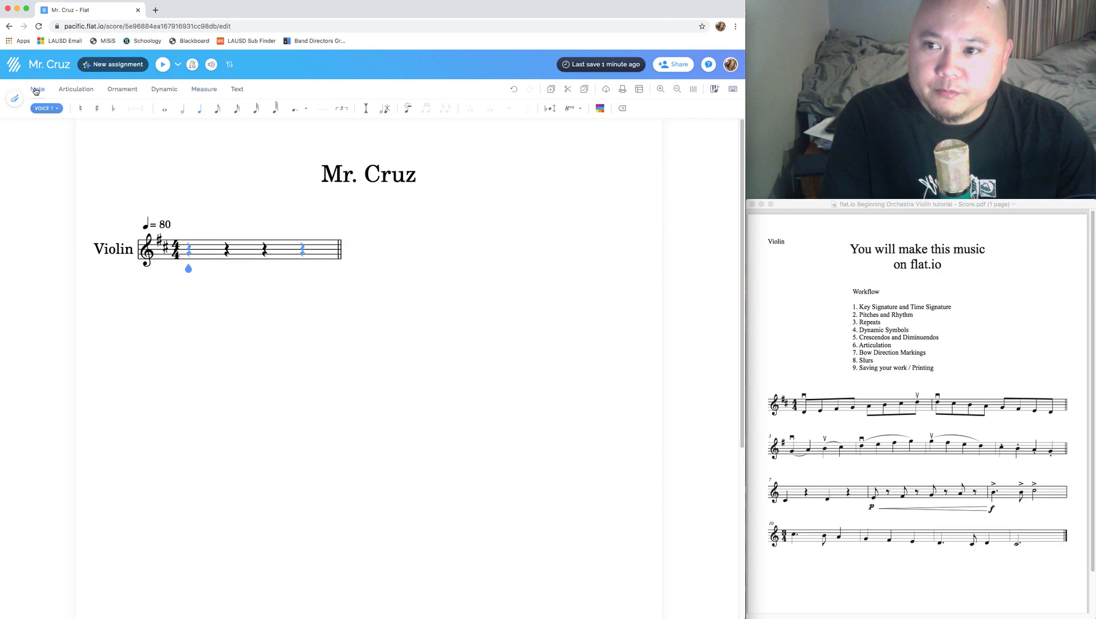
left_click(218, 114)
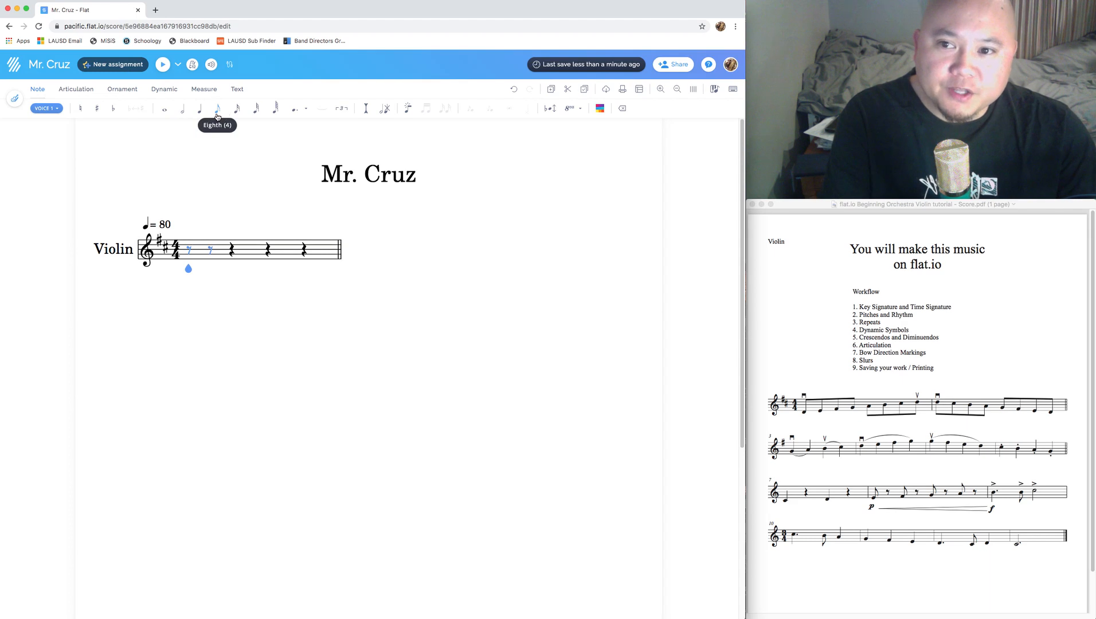
left_click(188, 262)
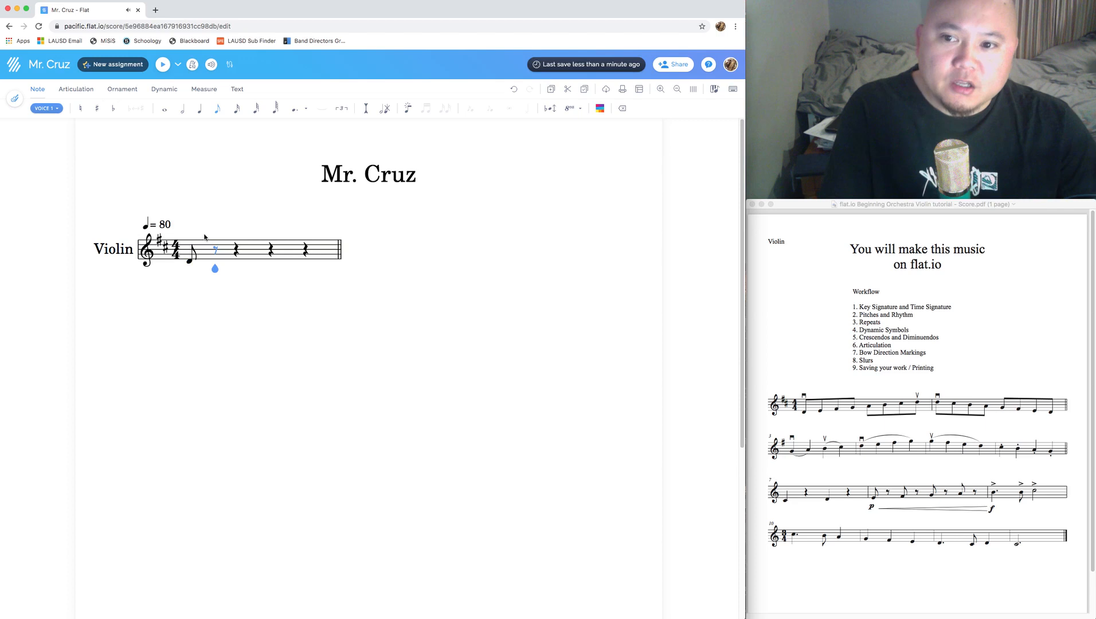
- Undo the first note and re-enter the opening of the first measure as eighth notes D and E
key("ctrl+z")
scroll(204, 237, "down", 2)
scroll(204, 237, "up", 2)
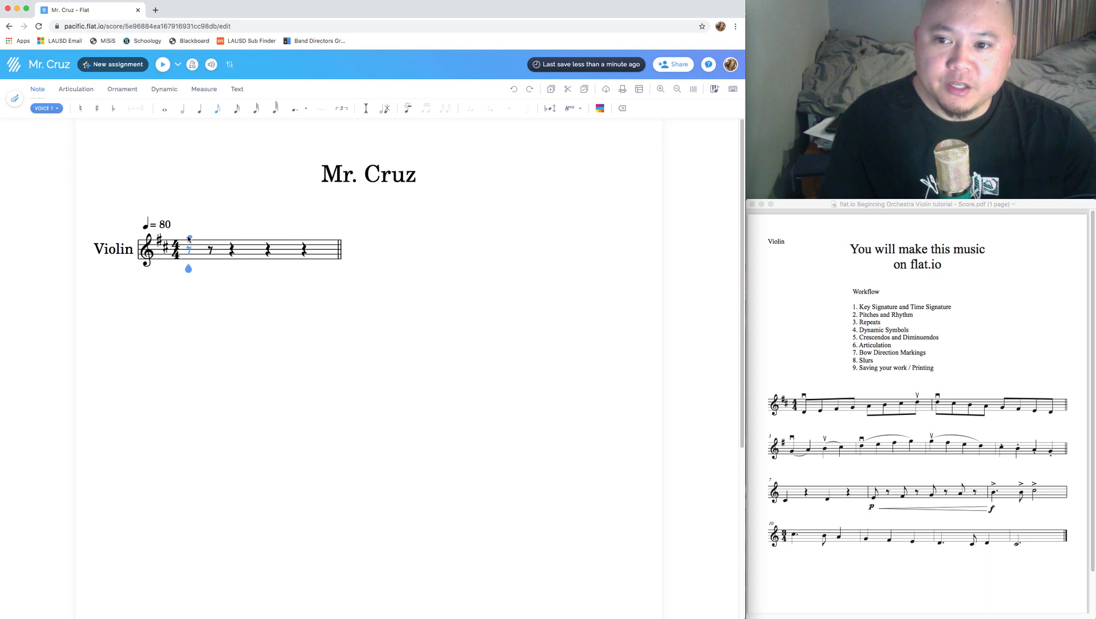
key("shift+Right")
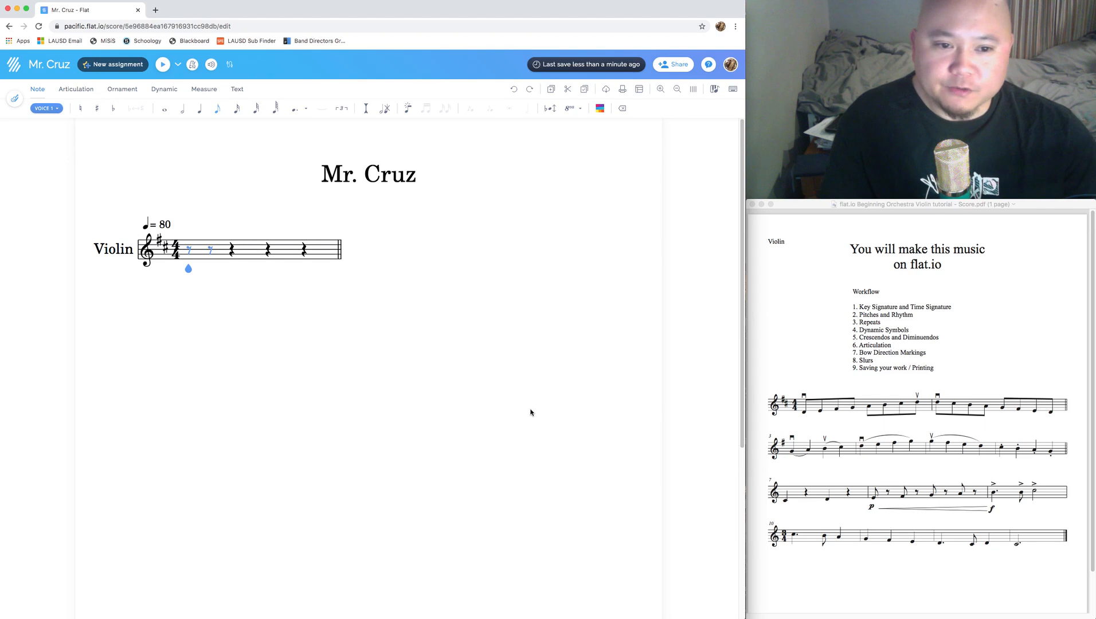
left_click(802, 418)
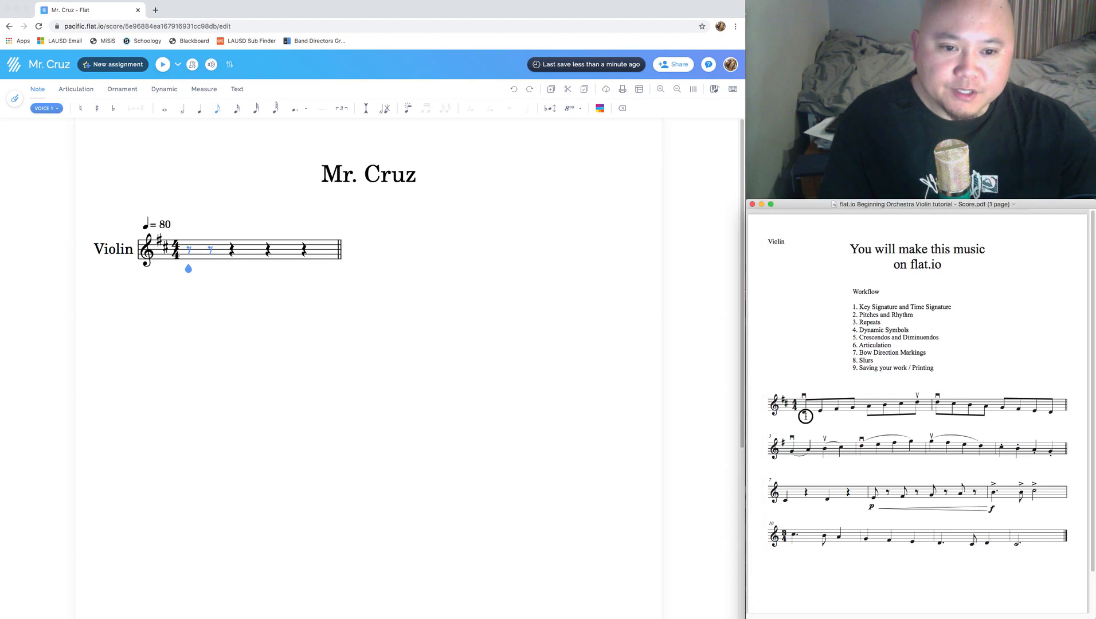
left_click(184, 267)
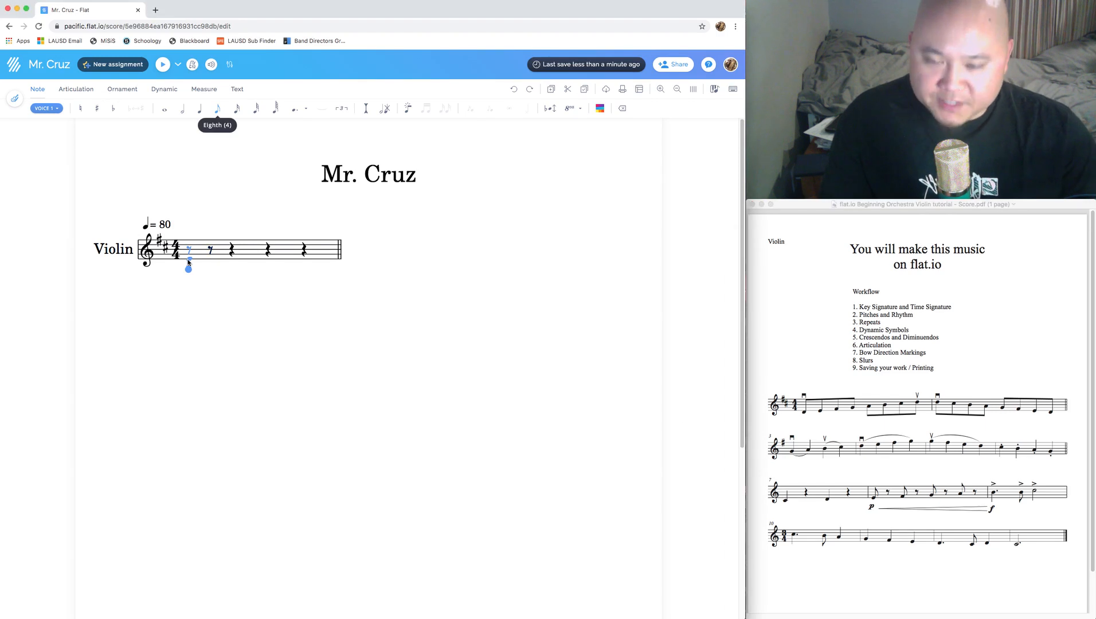
key("d")
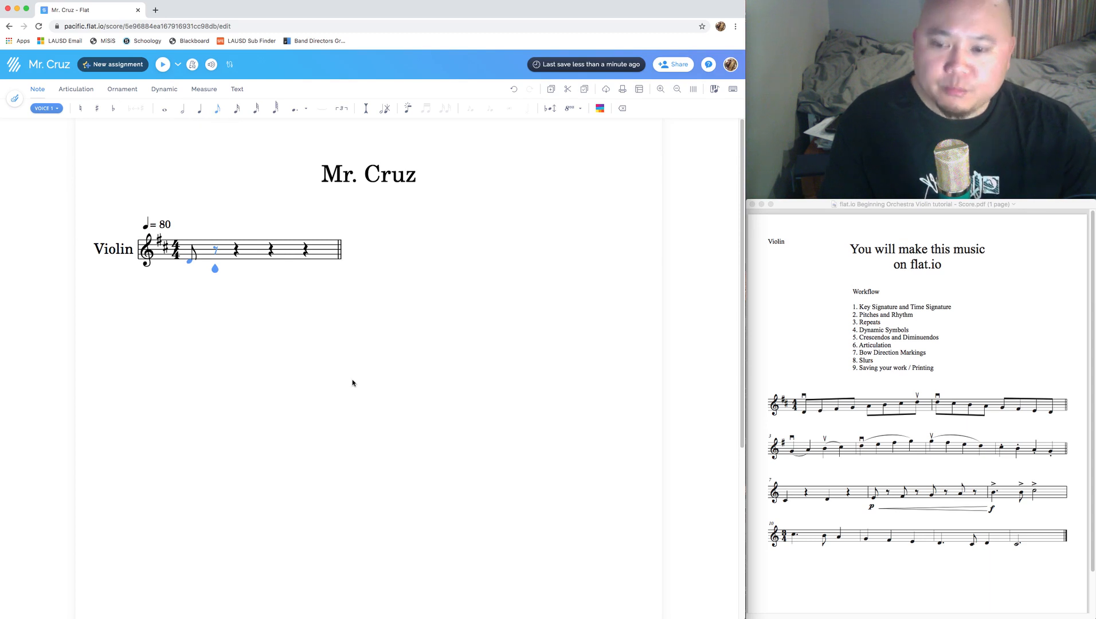
key("e")
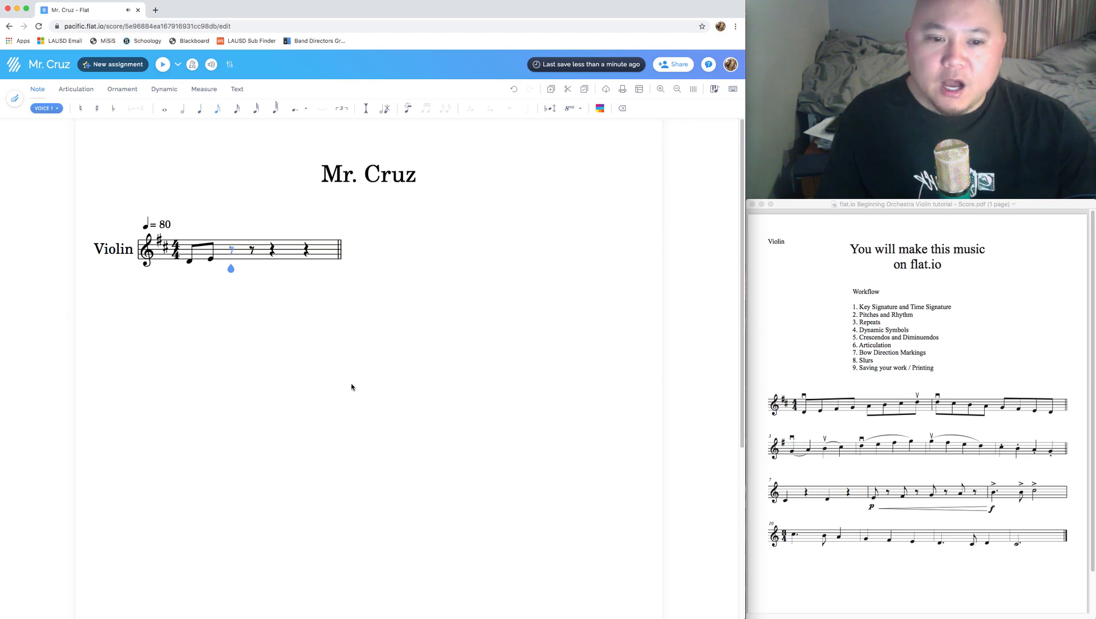
- Complete the first measure with eighth notes F, G, A, B, C and D ascending, matching the reference PDF
left_click(247, 242, "shift")
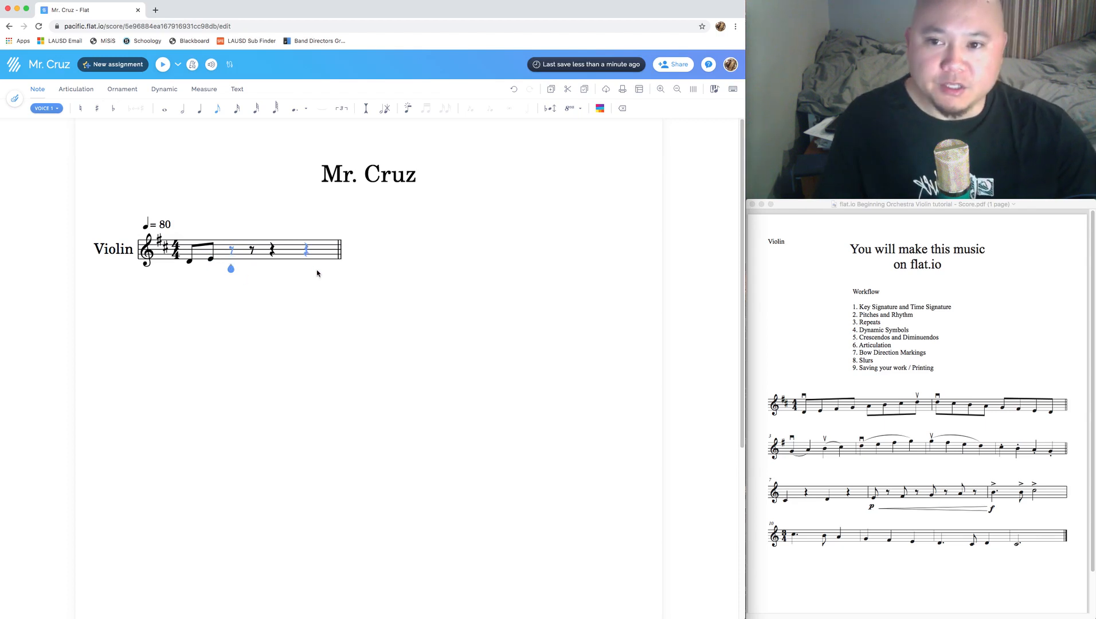
left_click(824, 414)
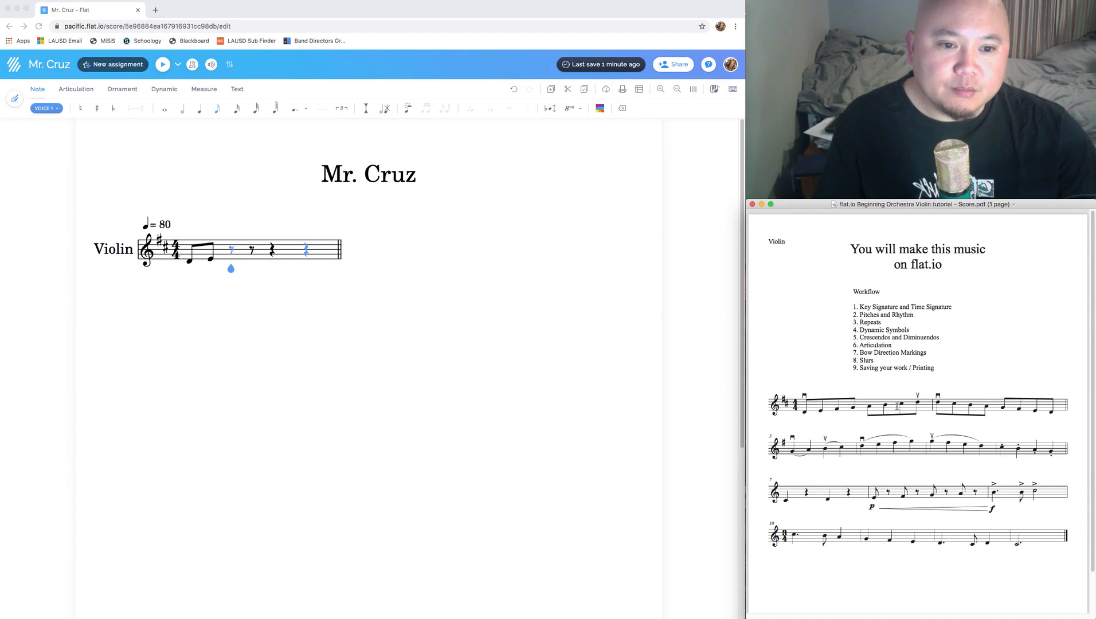
left_click(228, 259)
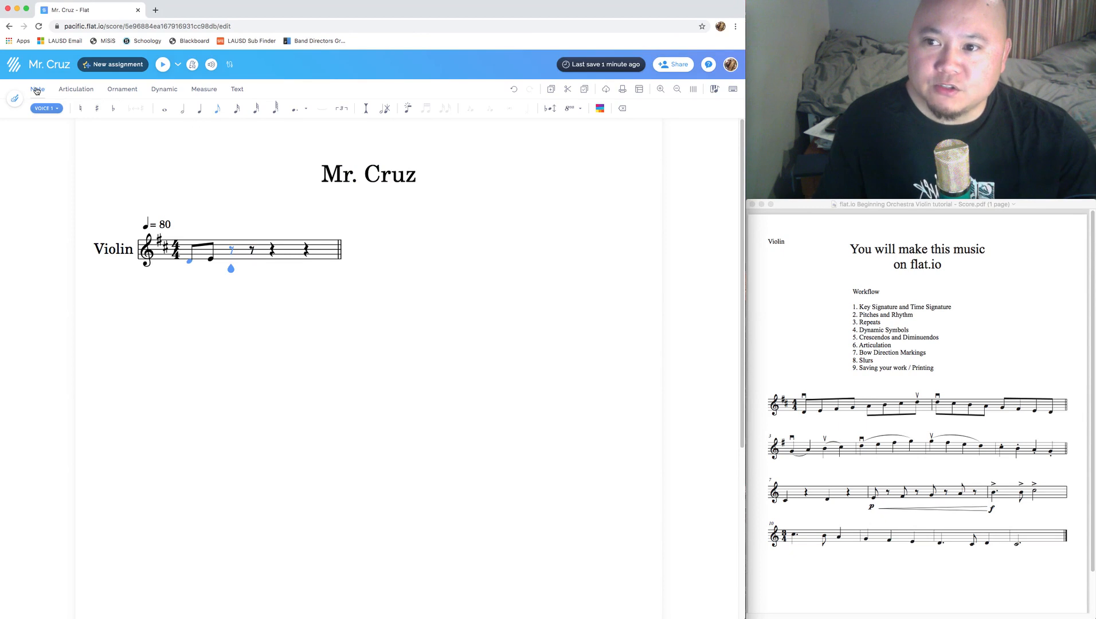
left_click(218, 112)
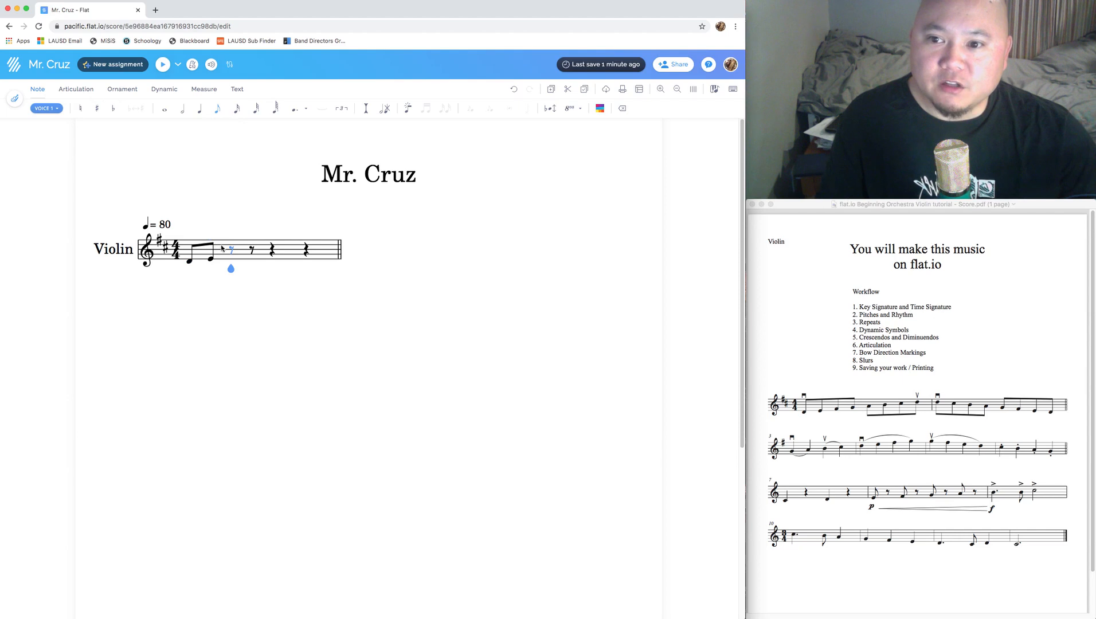
left_click(233, 259)
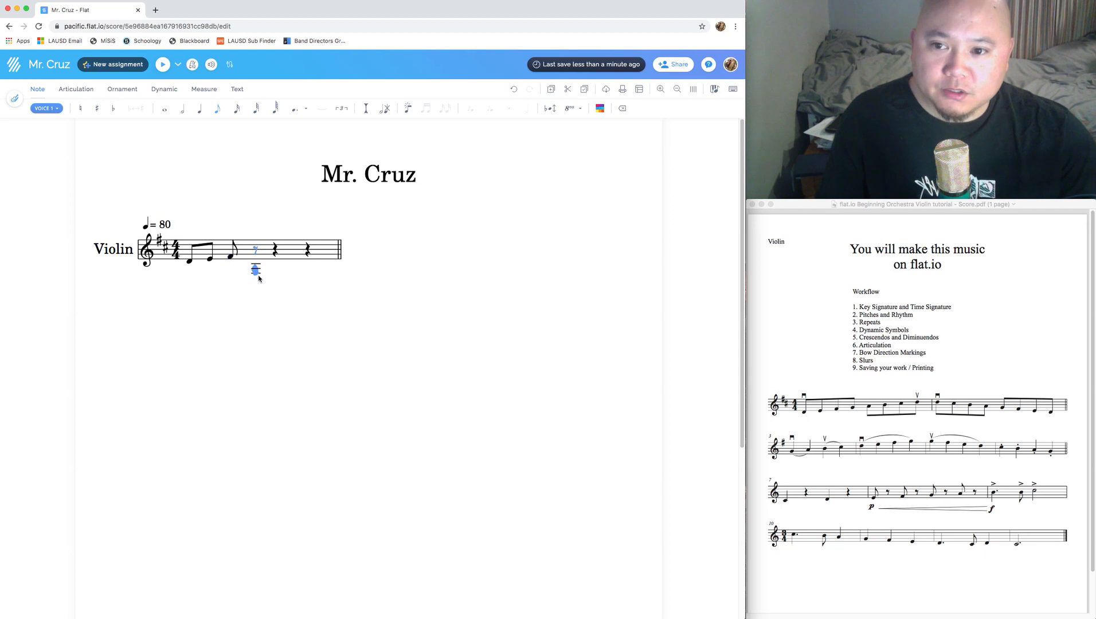
left_click(256, 255)
left_click(270, 252)
left_click(290, 249)
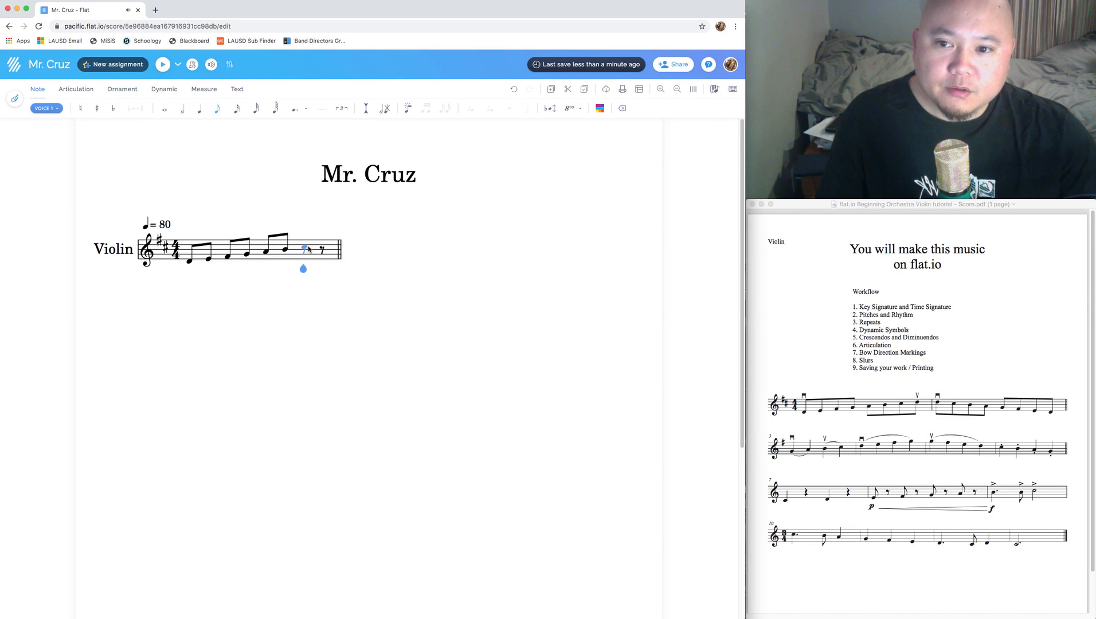
left_click(304, 250)
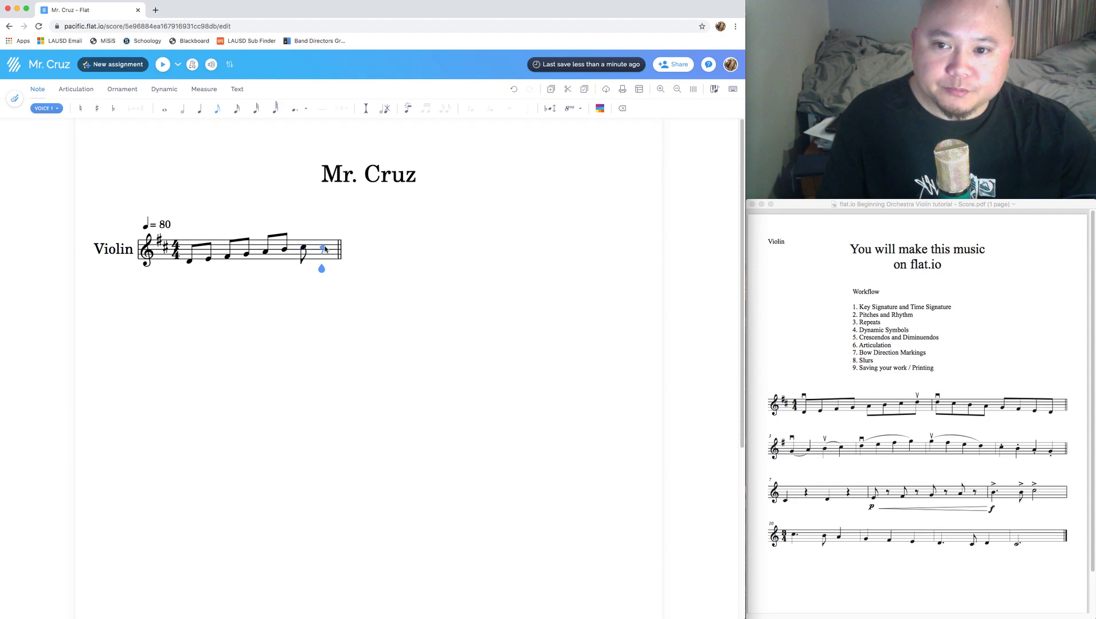
left_click(325, 249)
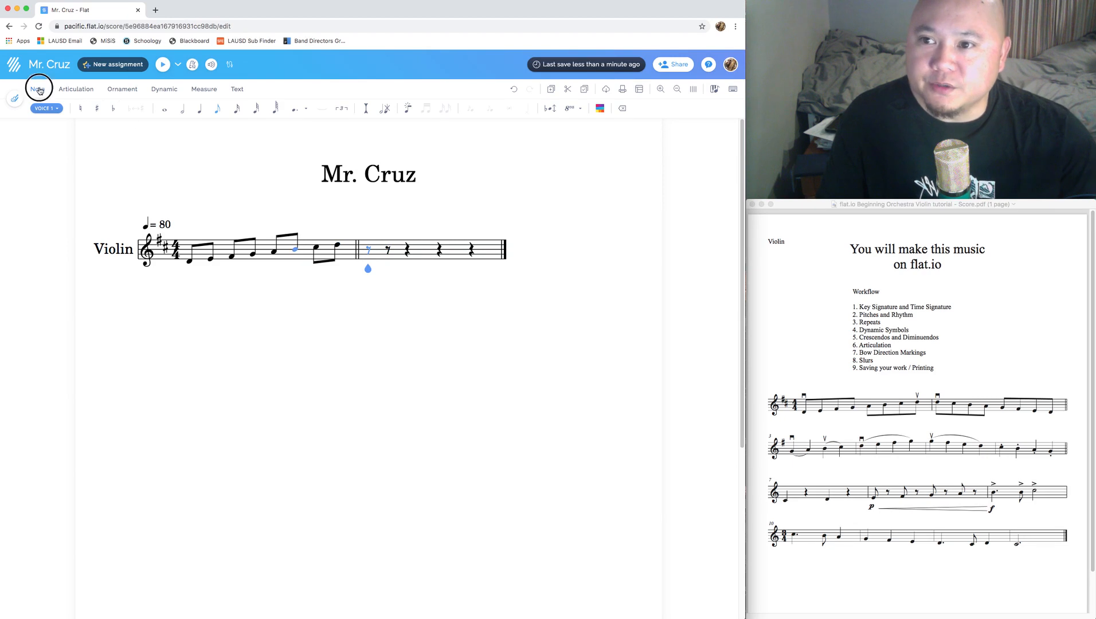
left_click(205, 89)
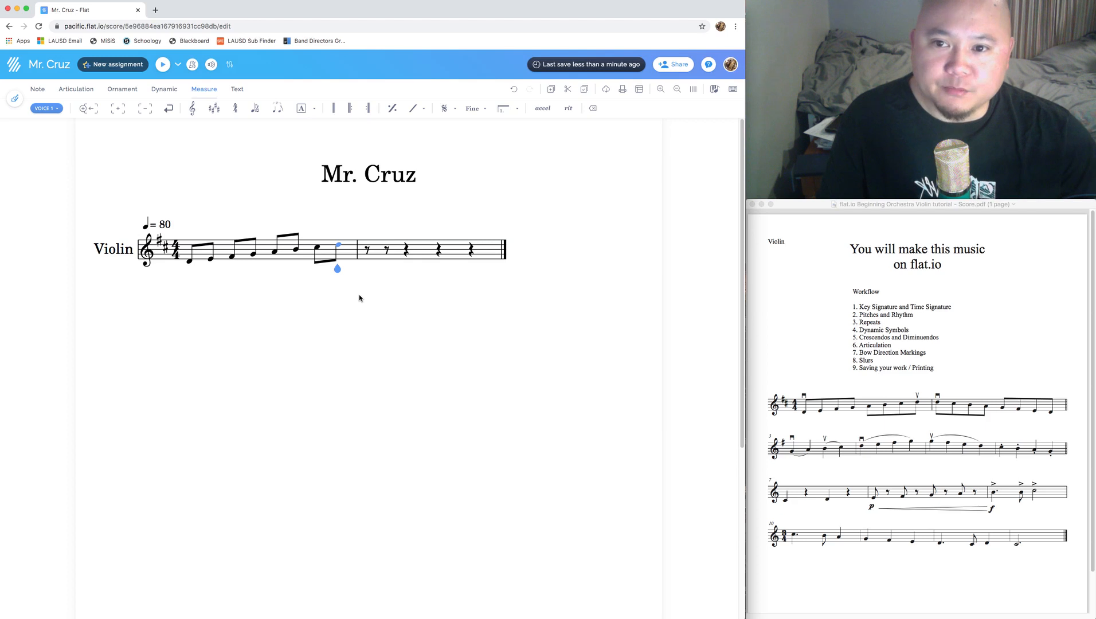
left_click(38, 90)
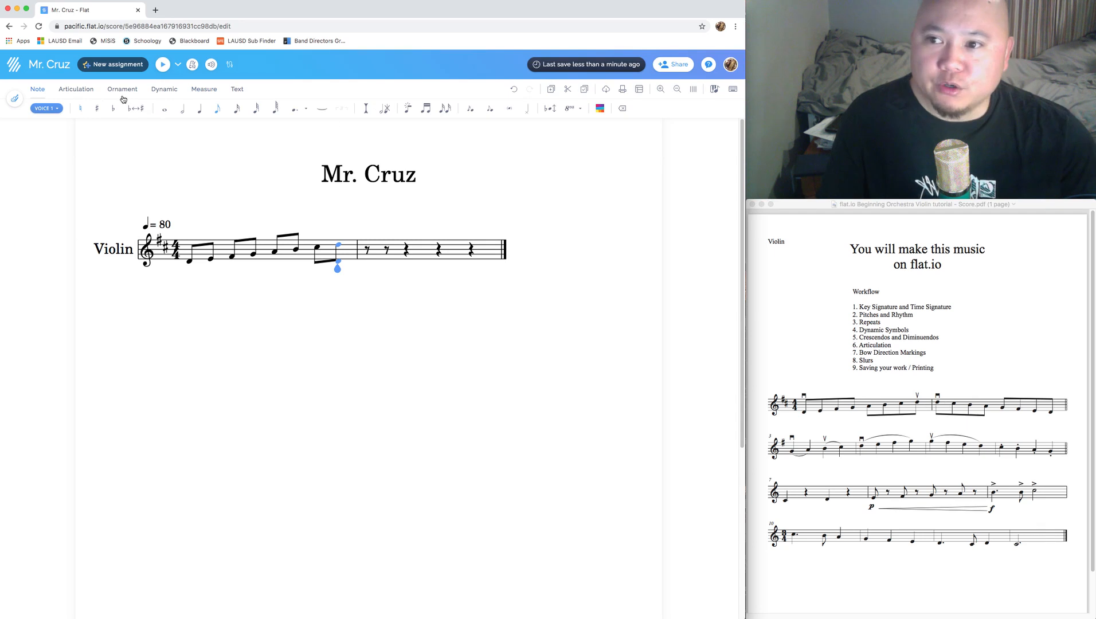
left_click(40, 93)
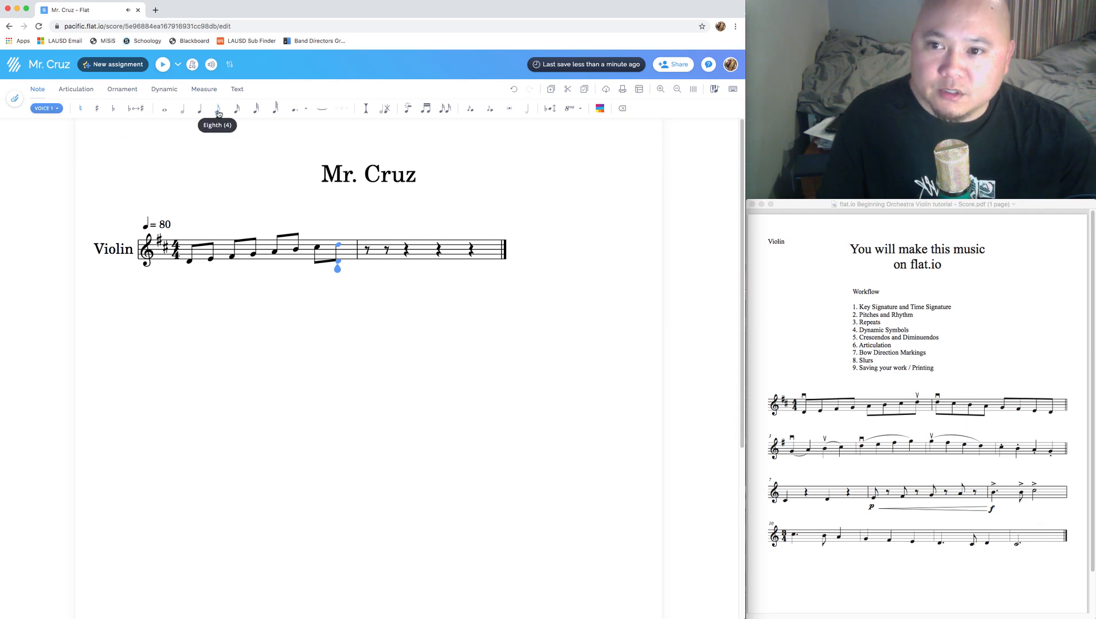
left_click(384, 260)
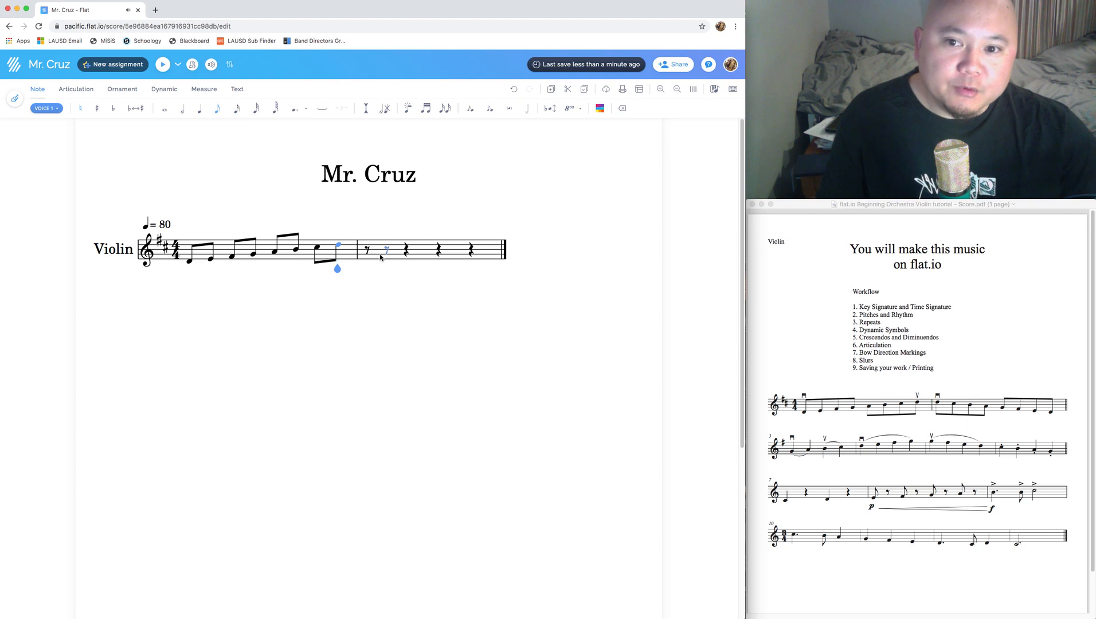
left_click(359, 266)
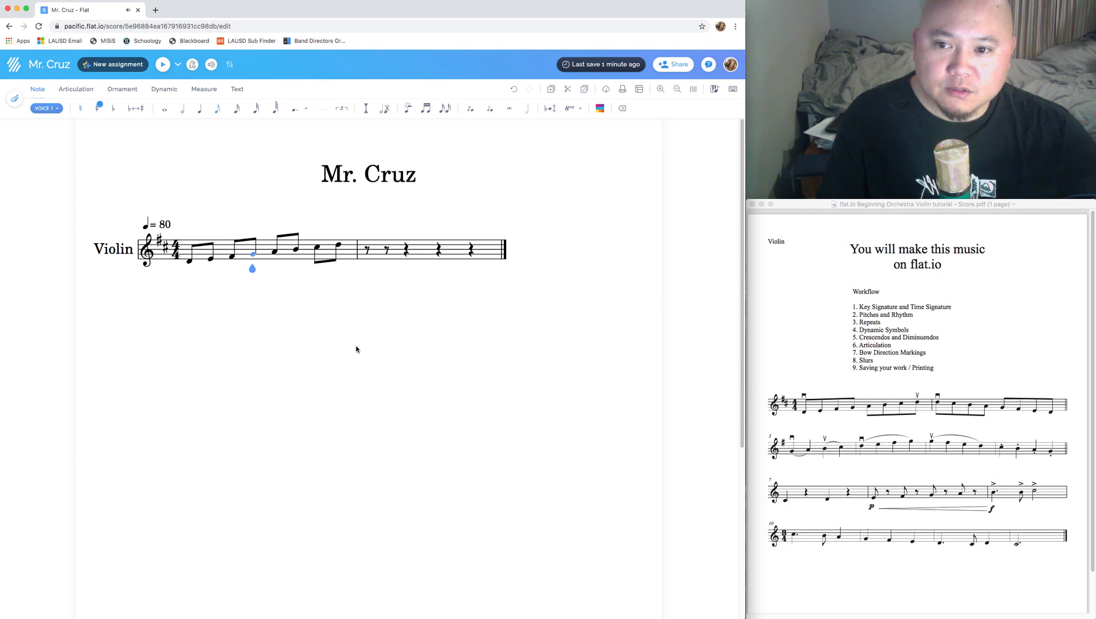
- Fill the second measure with descending eighth notes D, C, B, A, G, F, E and D, matching the reference PDF
key("Right")
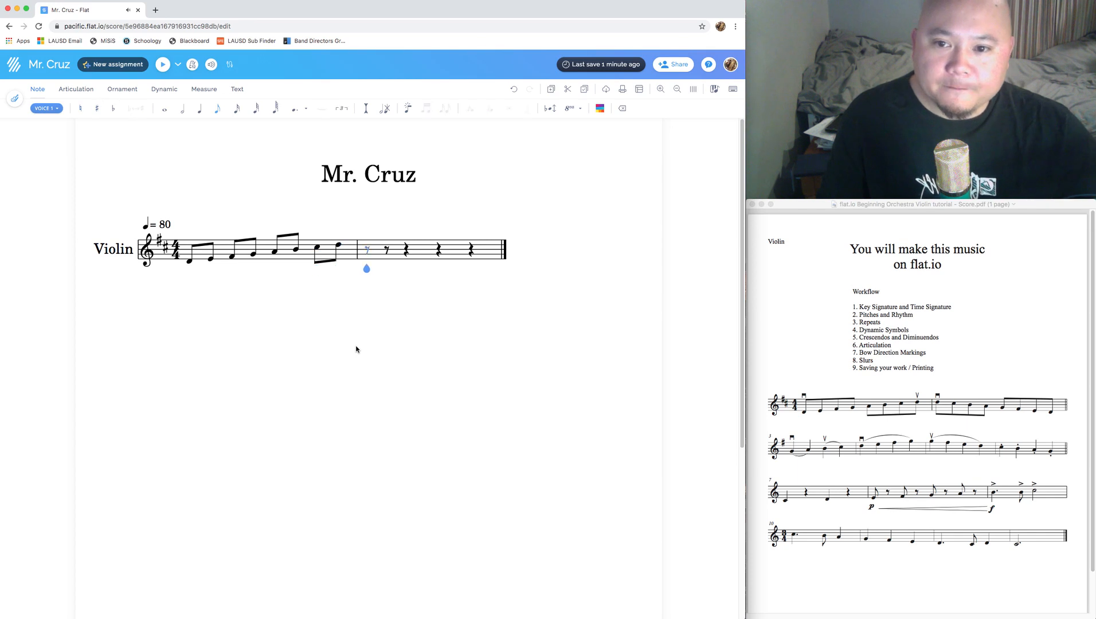
left_click(367, 247)
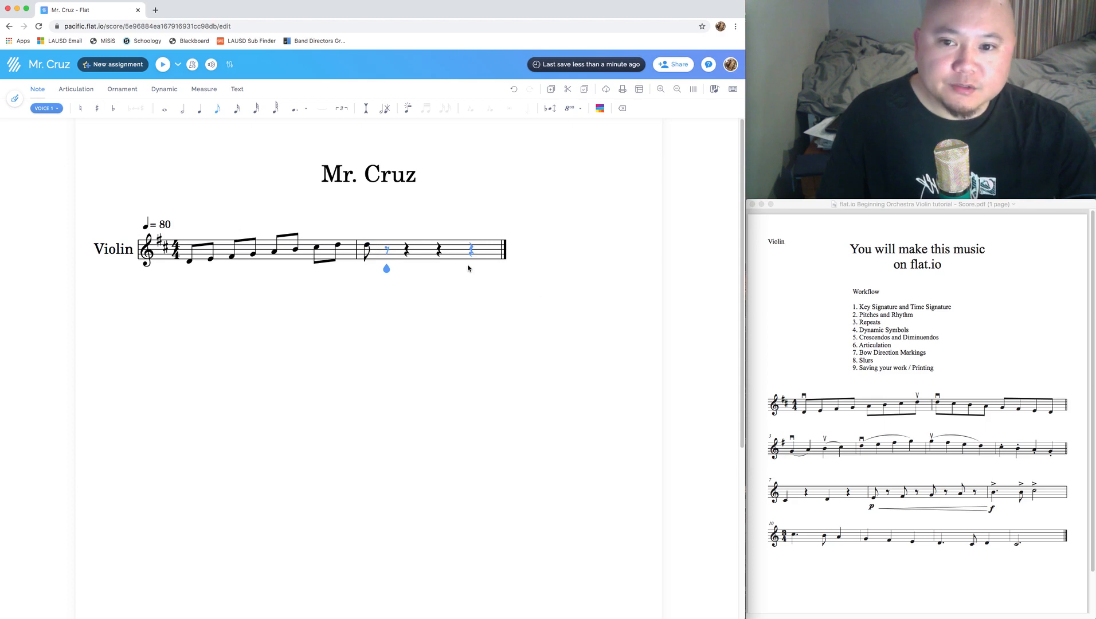
left_click(387, 247)
left_click(401, 250)
left_click(422, 252)
left_click(437, 254)
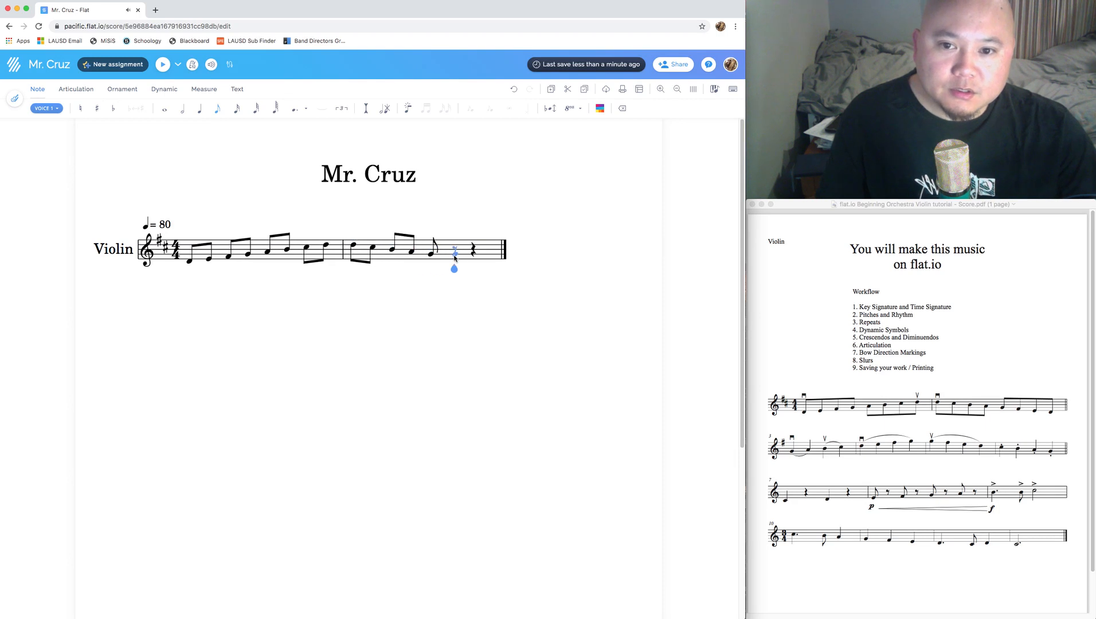
left_click(454, 256)
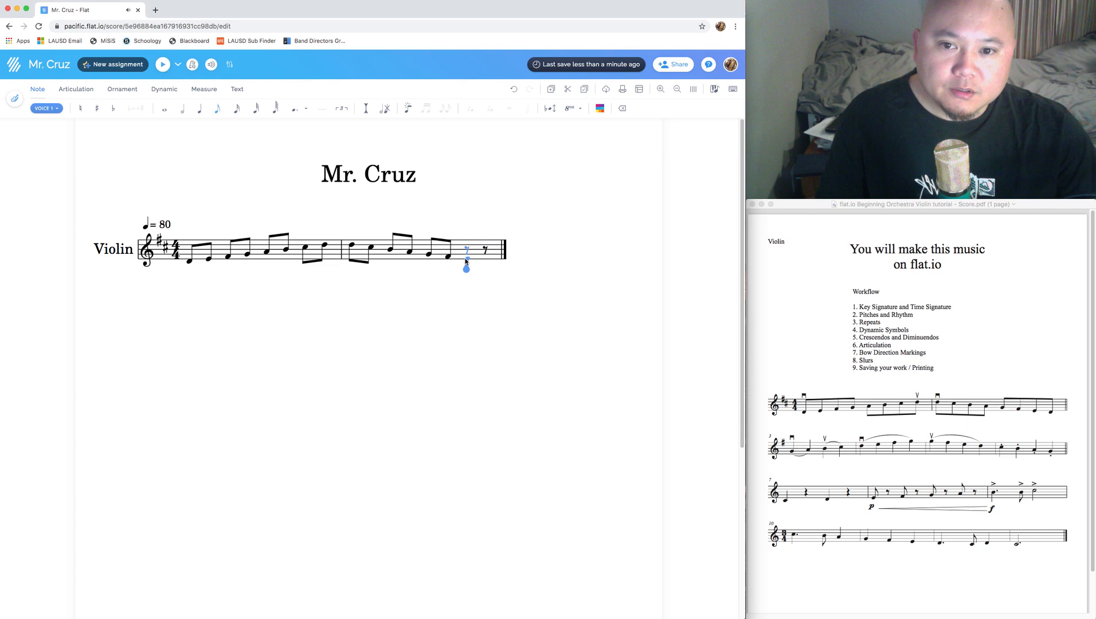
left_click(486, 263)
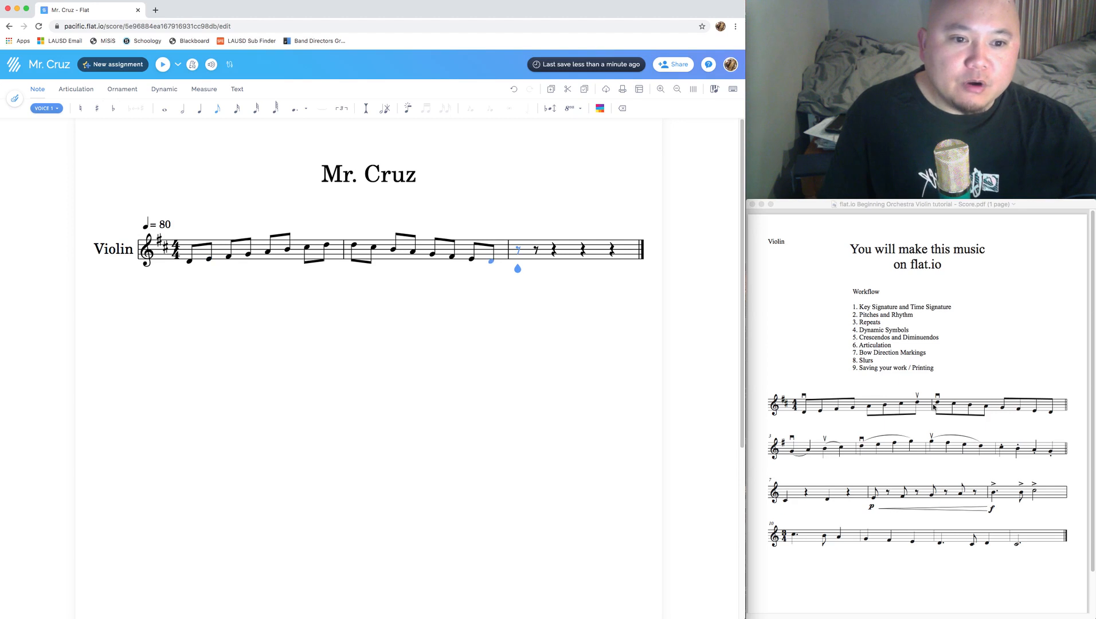
- Insert a system break after the second measure so the third measure starts a new line, as in the reference PDF
left_click(957, 405)
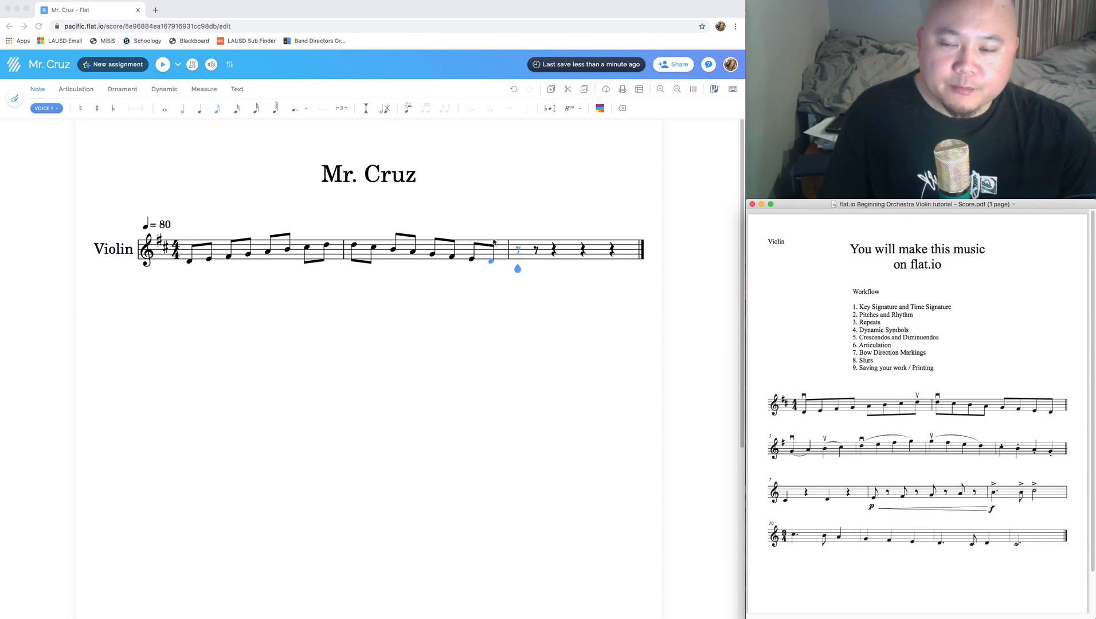
left_click(204, 90)
left_click(203, 90)
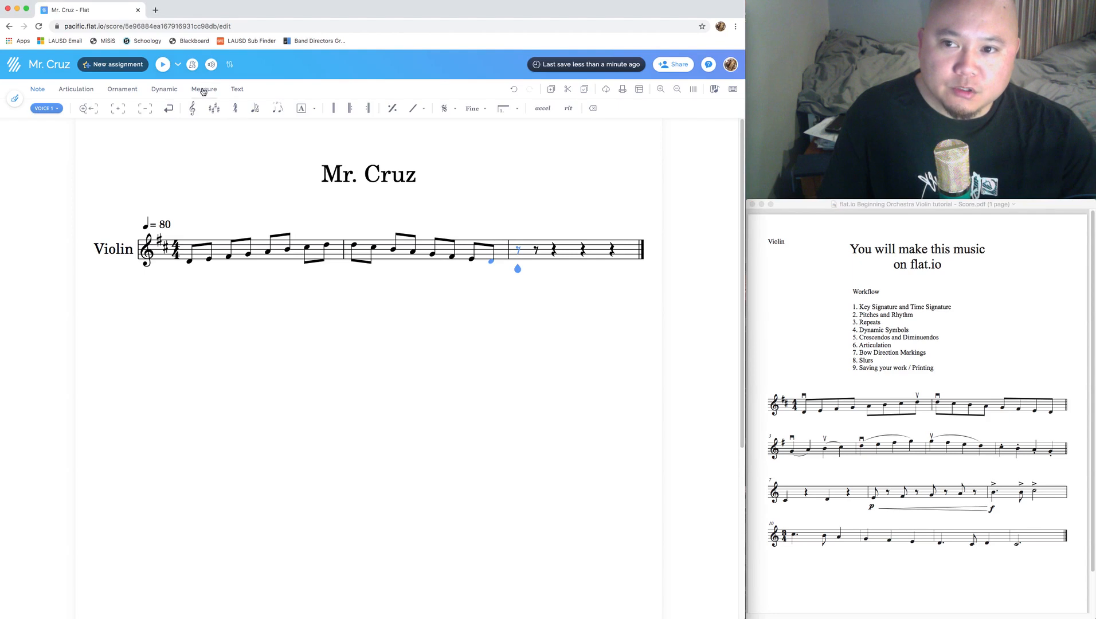
left_click(169, 111)
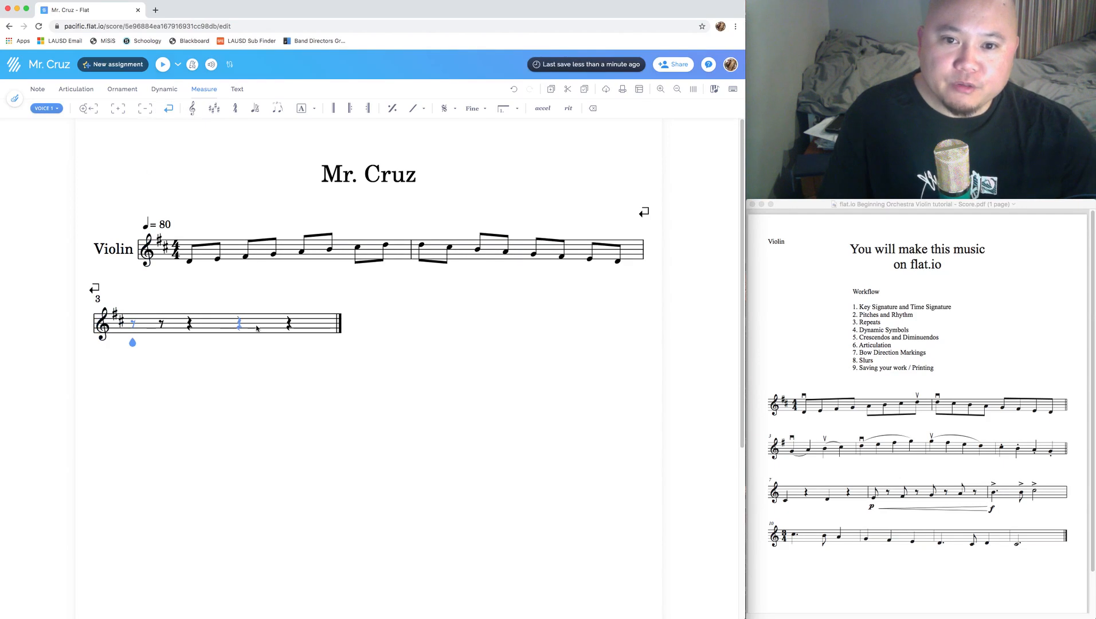
- Compare the score with the reference PDF, examining each staff line and the key signature at the start of its second line
left_click(842, 484)
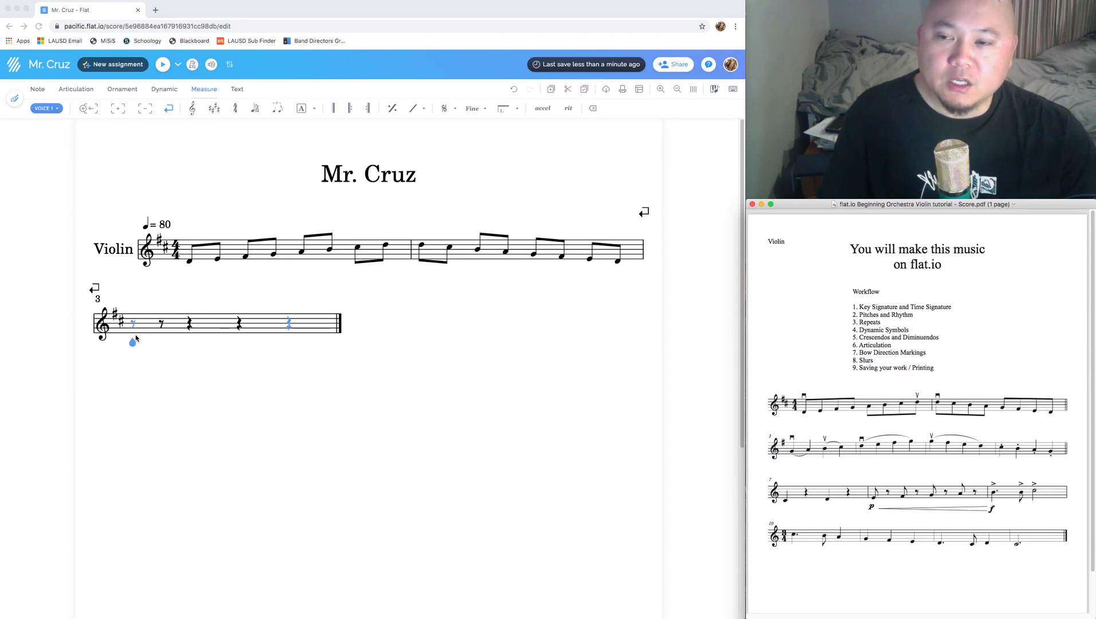
left_click(172, 140)
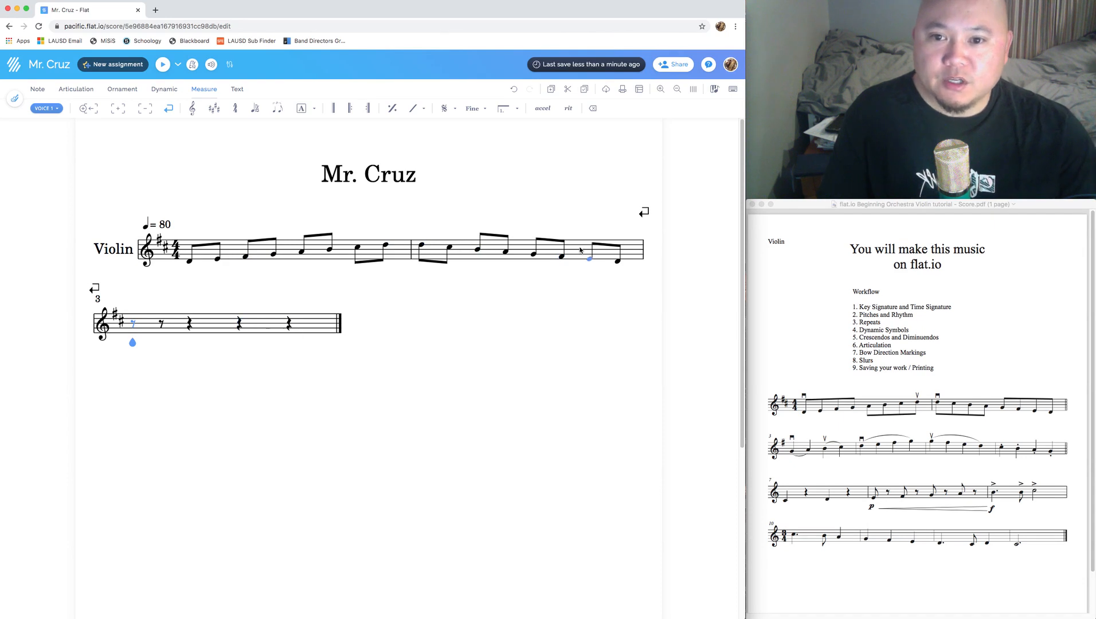
left_click(817, 372)
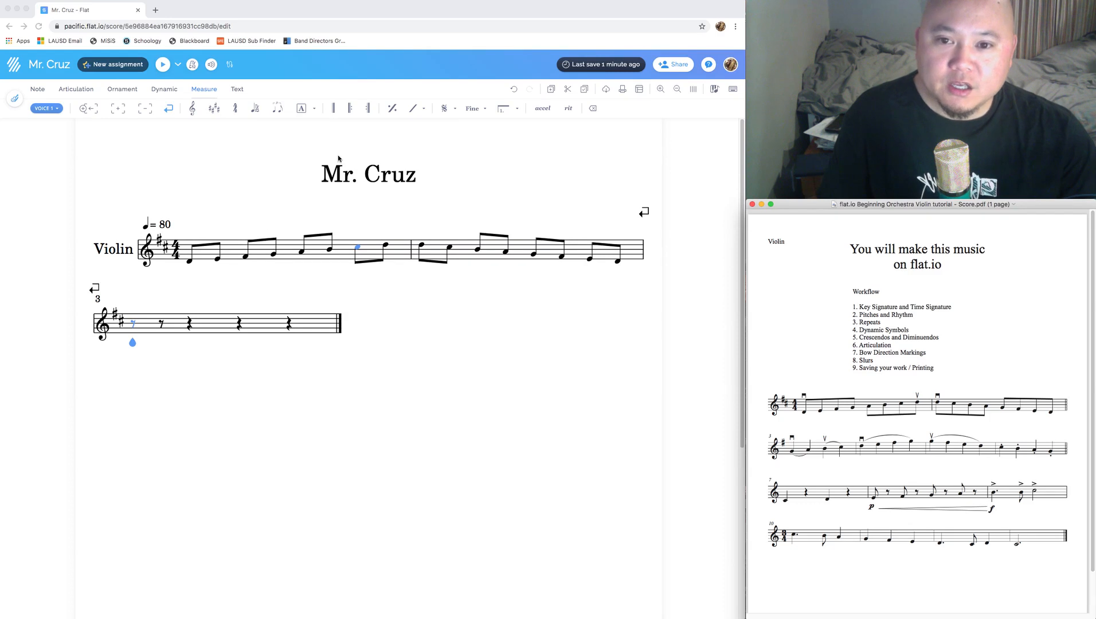
left_click(152, 336, "shift")
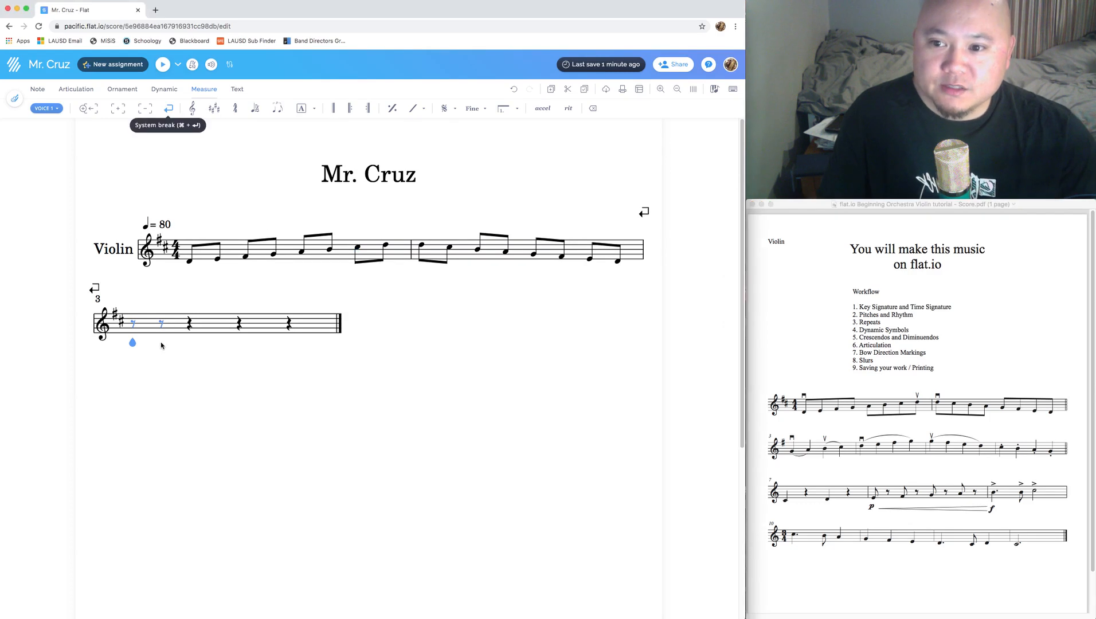
left_click(38, 89)
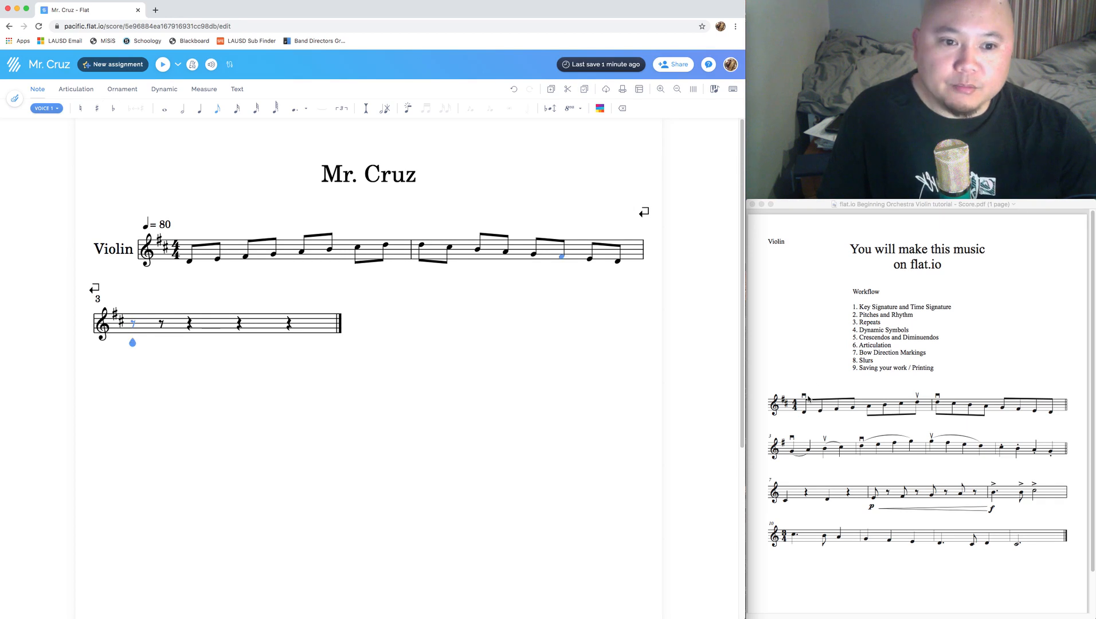
left_click(808, 405)
left_click(887, 445)
left_click(901, 482)
left_click(900, 529)
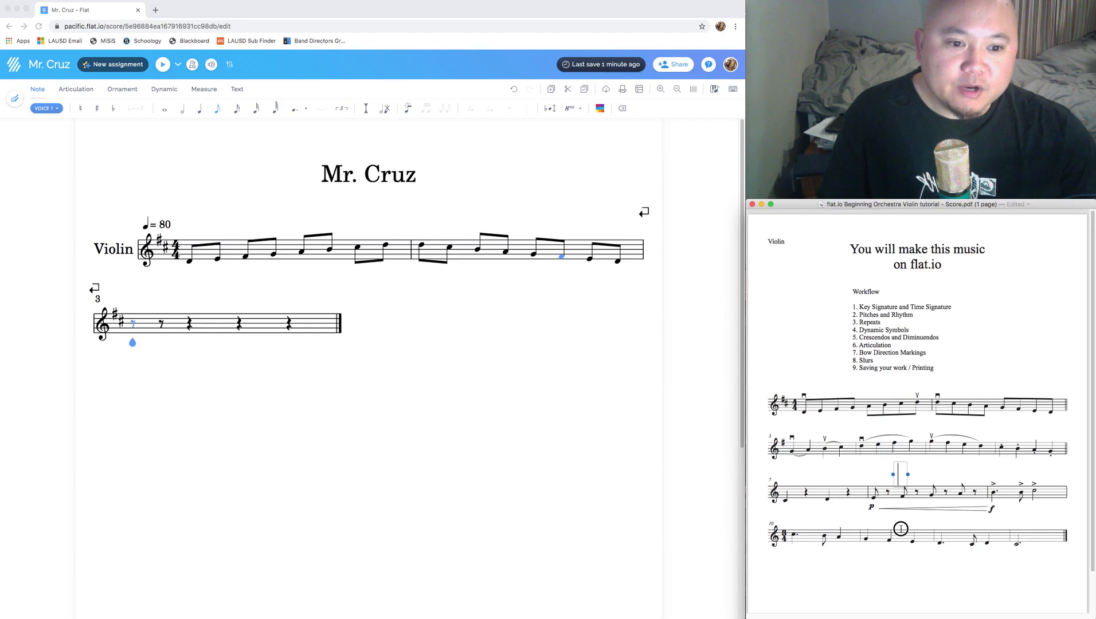
left_click(764, 411)
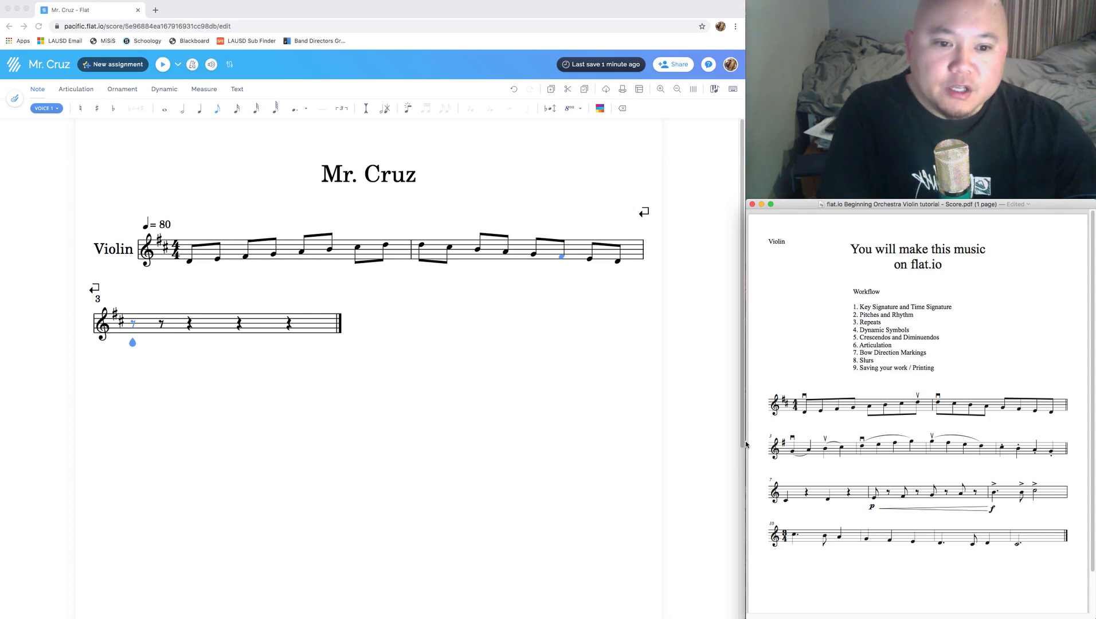
left_click(782, 443)
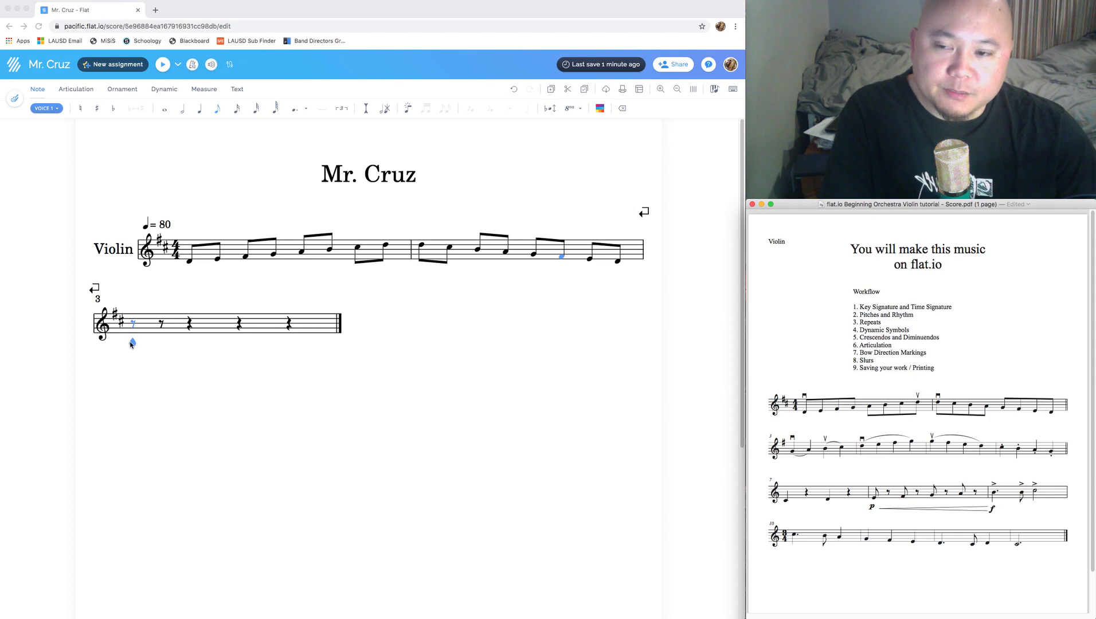
- Change the key signature to one sharp (G major) from measure 3 onward, as in the reference PDF's second line
left_click(204, 90)
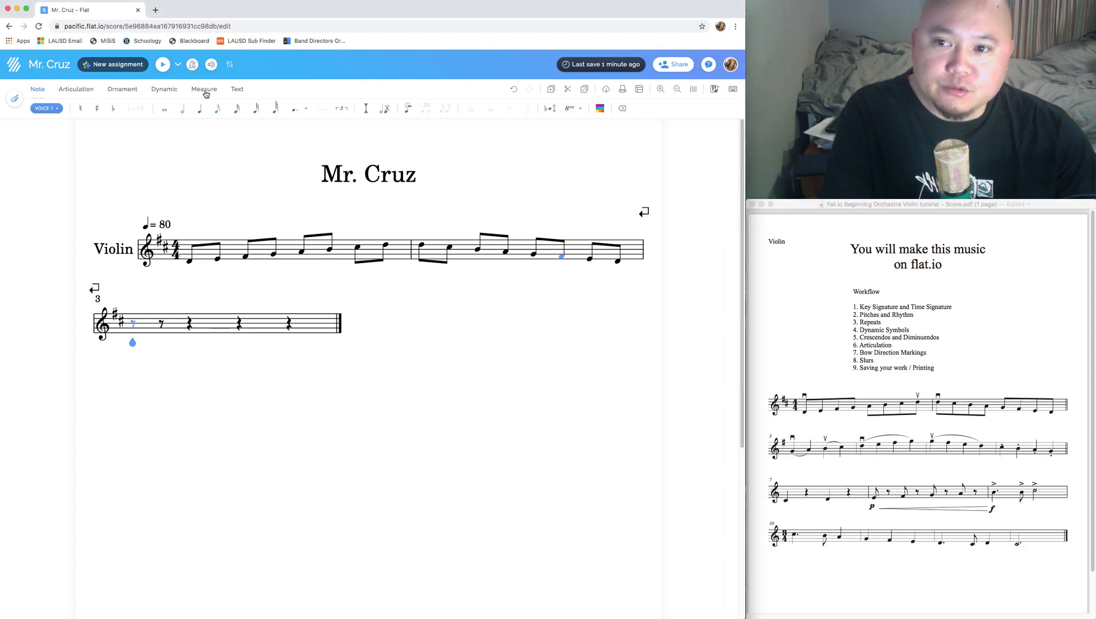
left_click(204, 90)
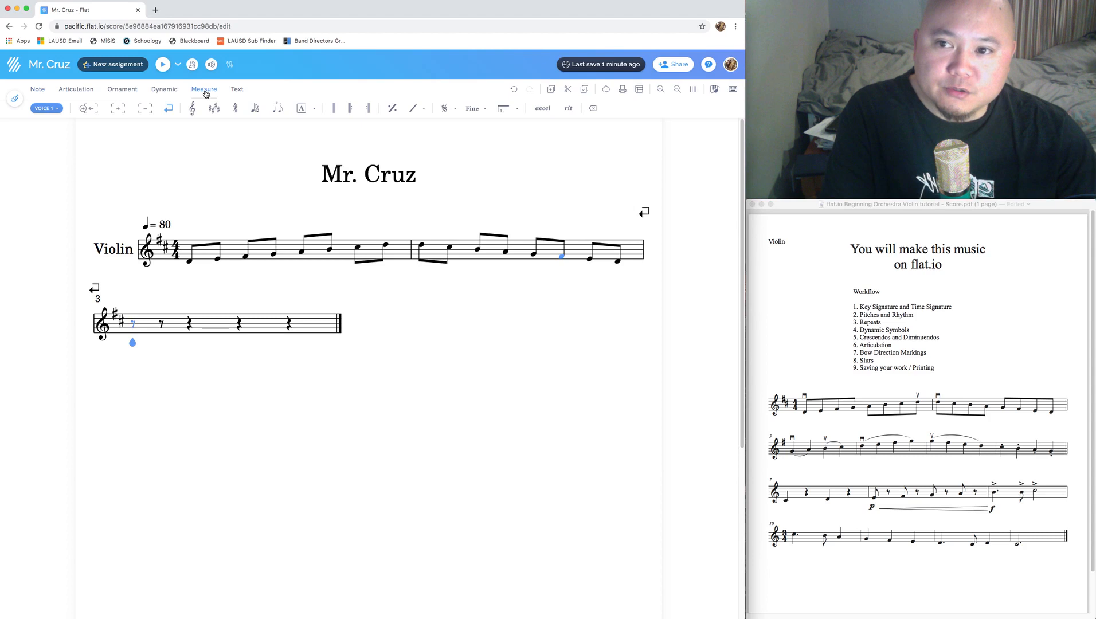
left_click(214, 109)
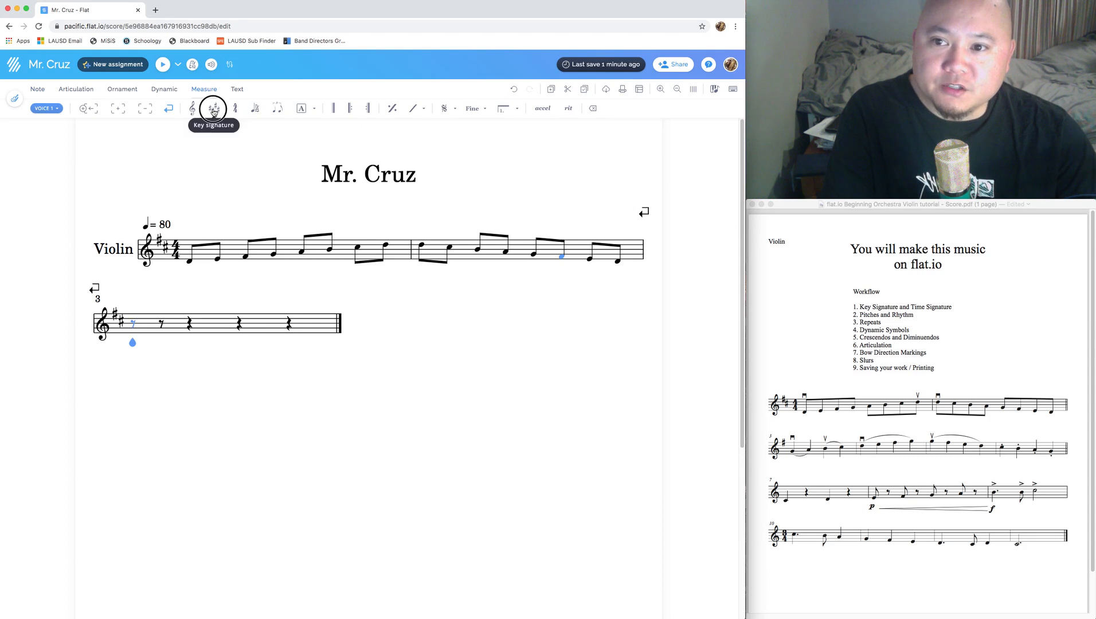
left_click(176, 142)
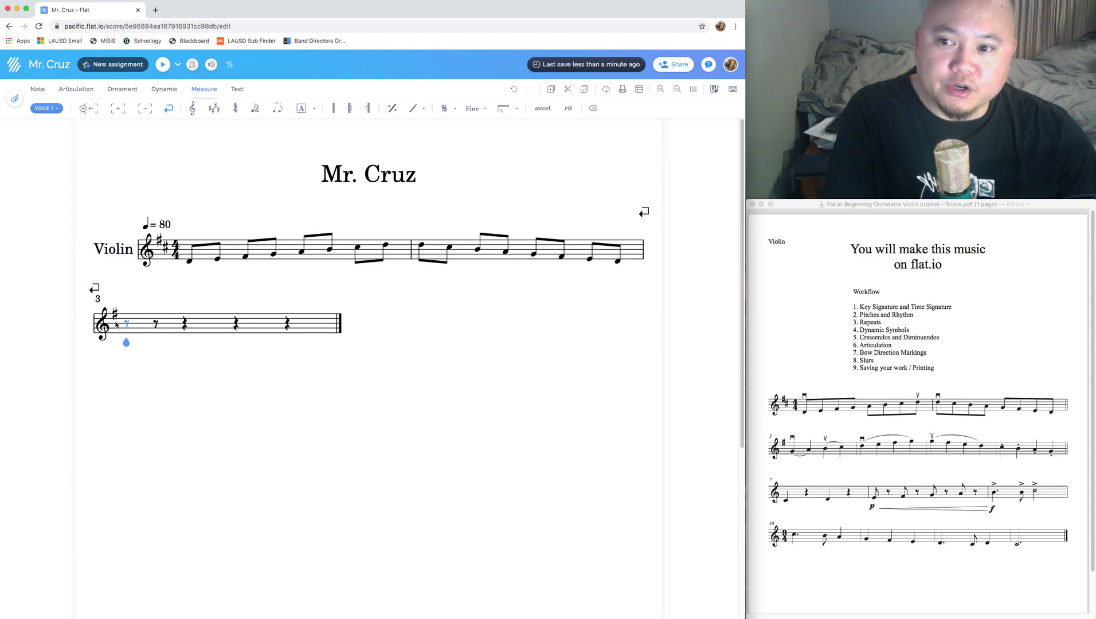
key("4")
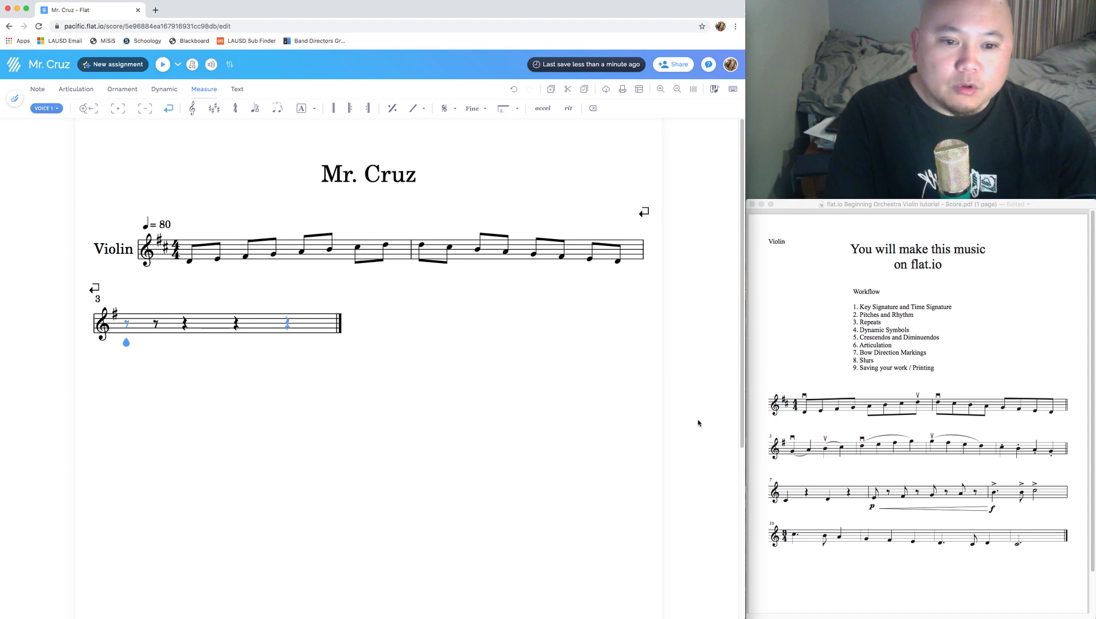
- Fill measure 3 with ascending quarter notes G, A, B and C, following the second line of the reference PDF
left_click(763, 459)
left_click_drag(790, 423, 1035, 467)
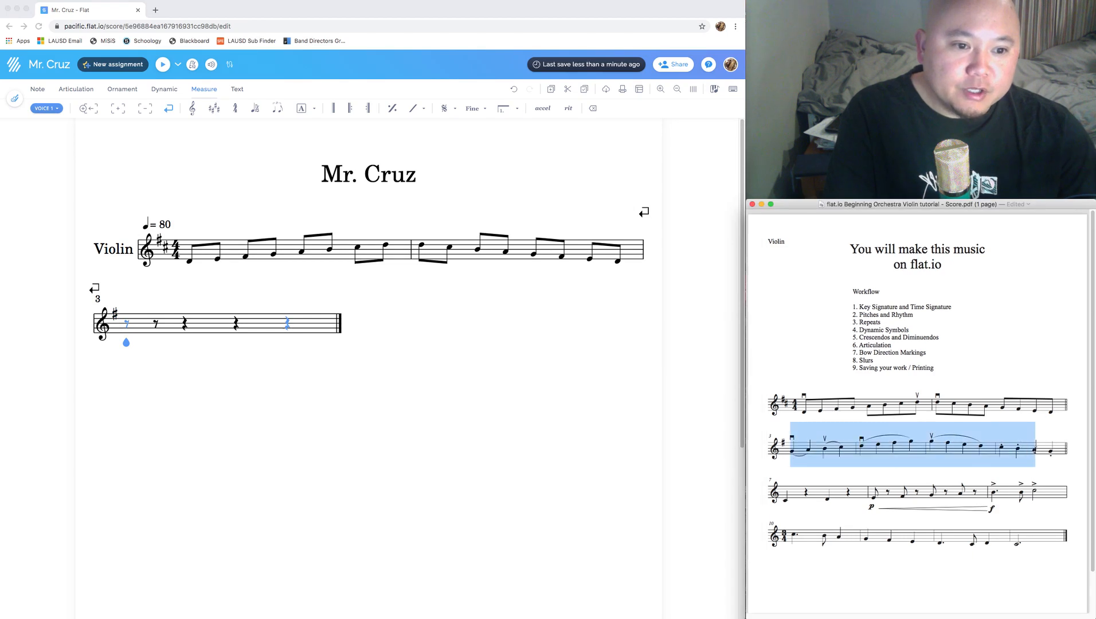
left_click(945, 474)
left_click_drag(805, 454, 1057, 454)
left_click(858, 470)
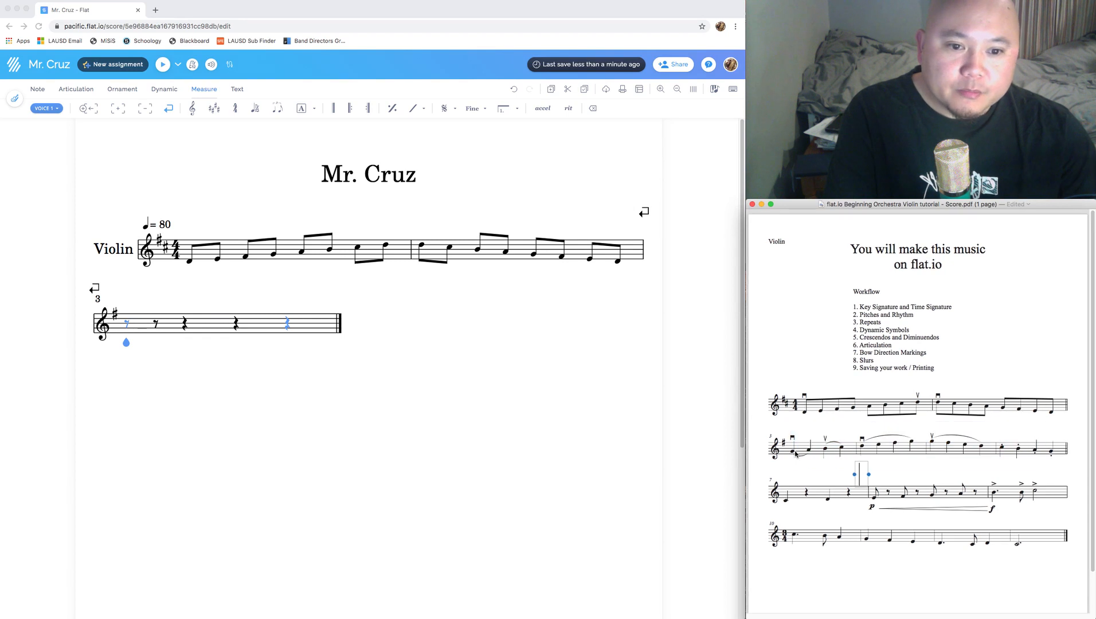
left_click(125, 162)
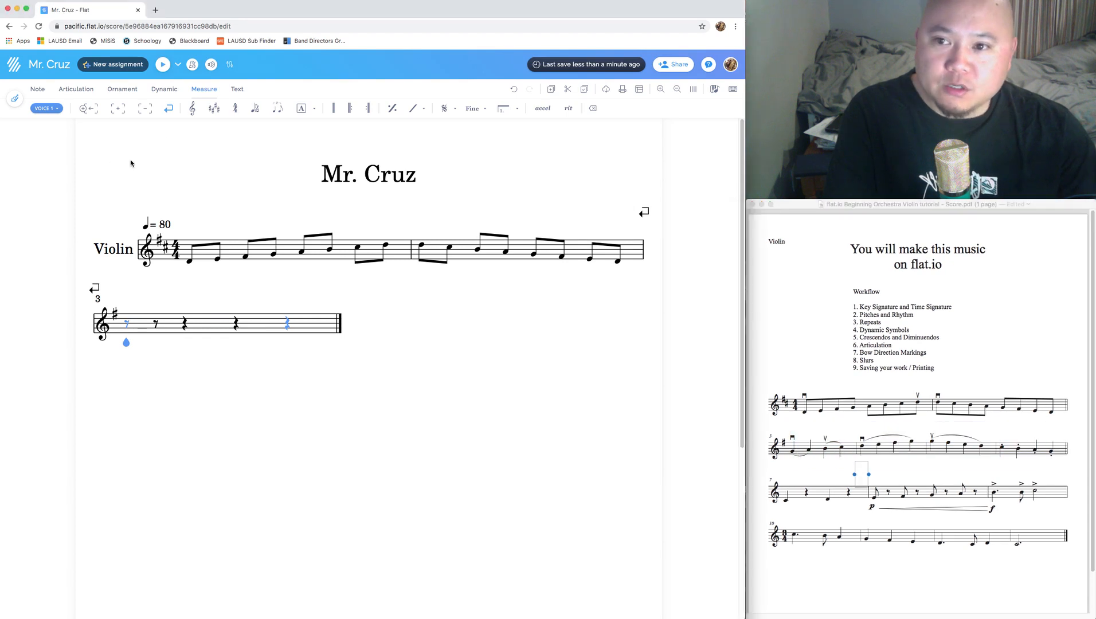
left_click(36, 89)
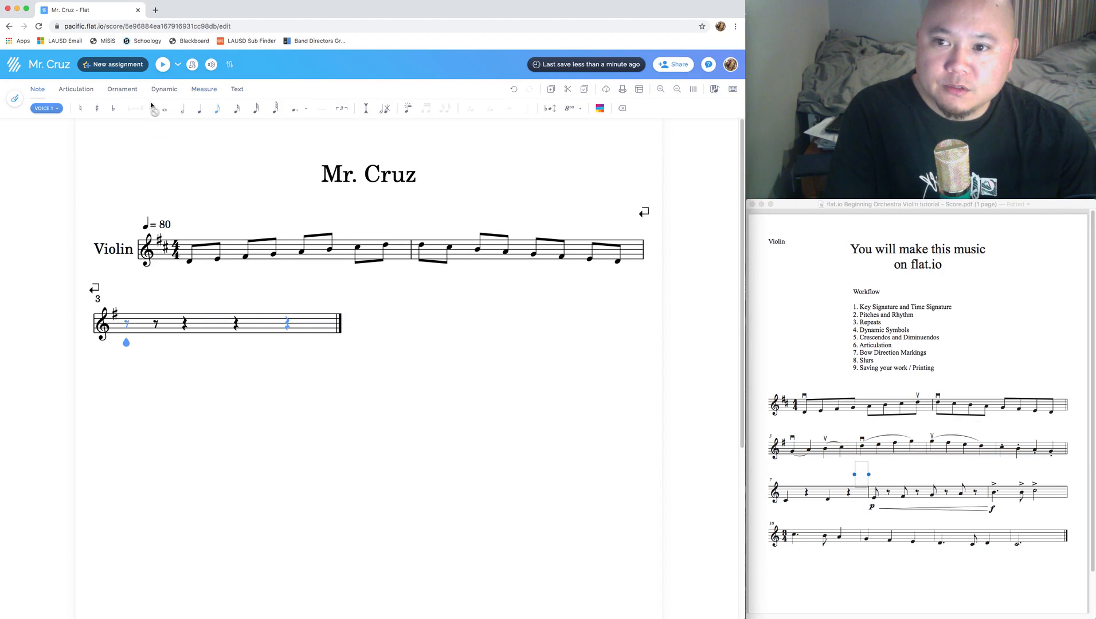
left_click(198, 111)
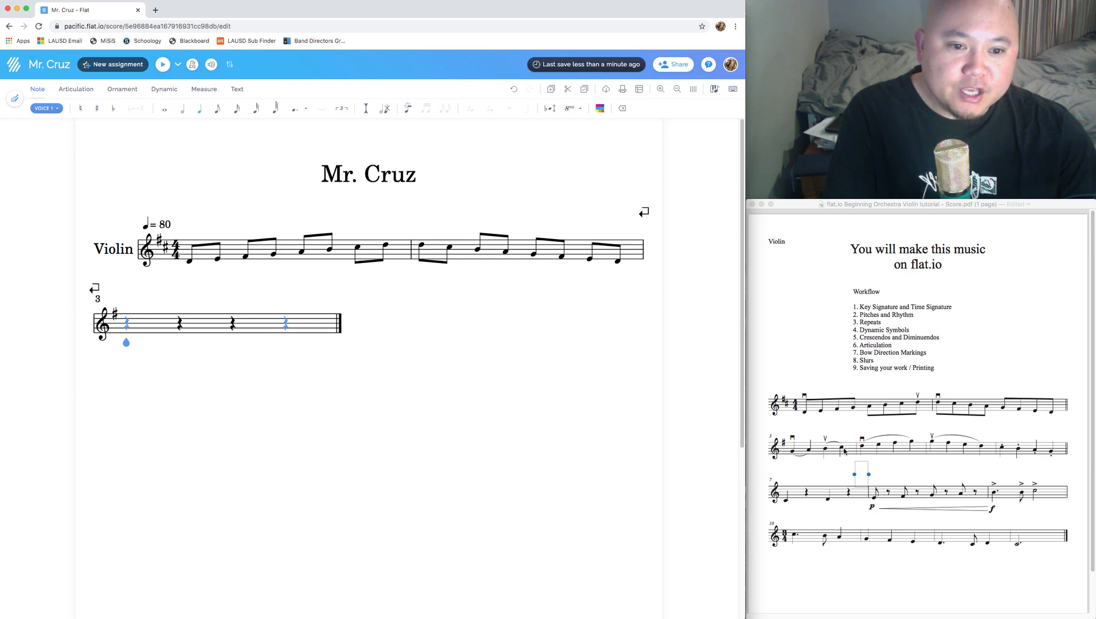
left_click(127, 327)
left_click(180, 324)
left_click(230, 325)
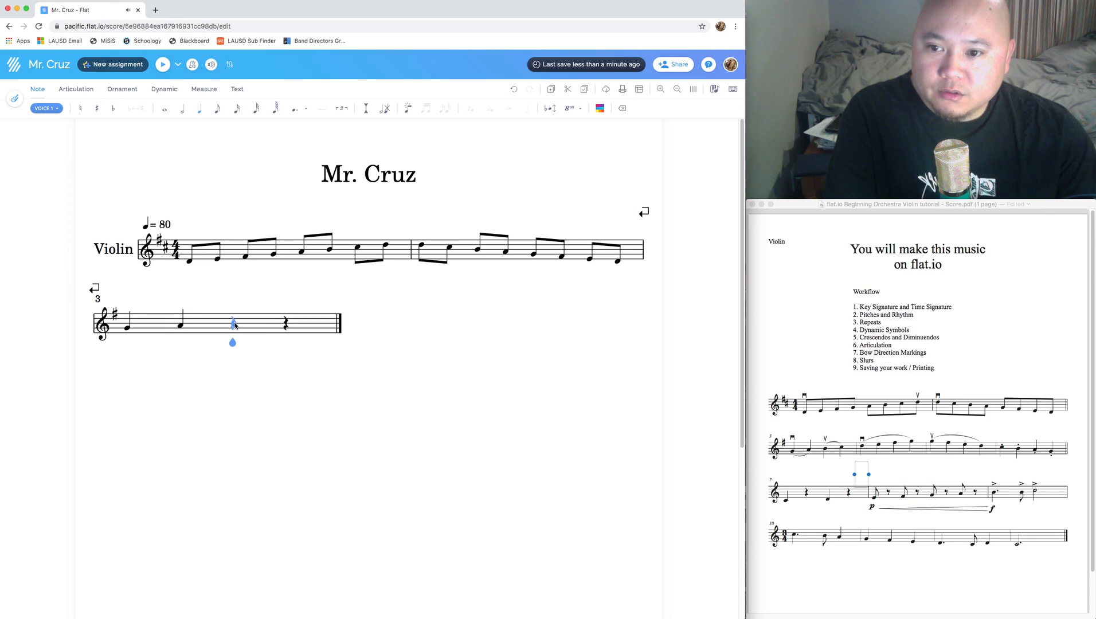
left_click(286, 324)
- Fill measure 4 with ascending quarter notes D, E, F and G
left_click(320, 320)
left_click(365, 316)
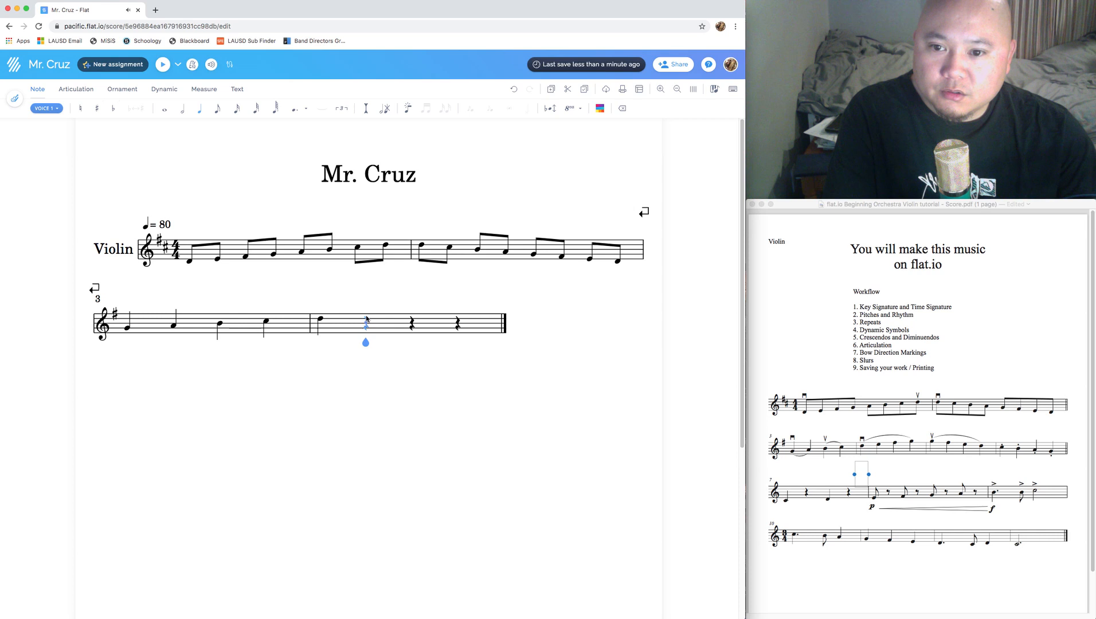
left_click(411, 315)
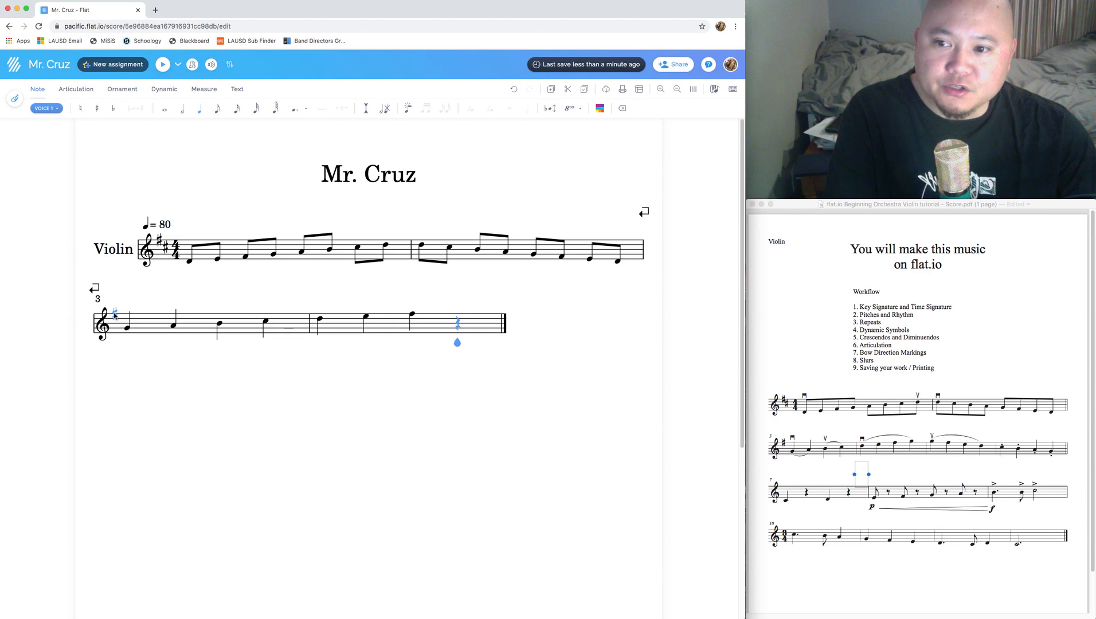
left_click(457, 311)
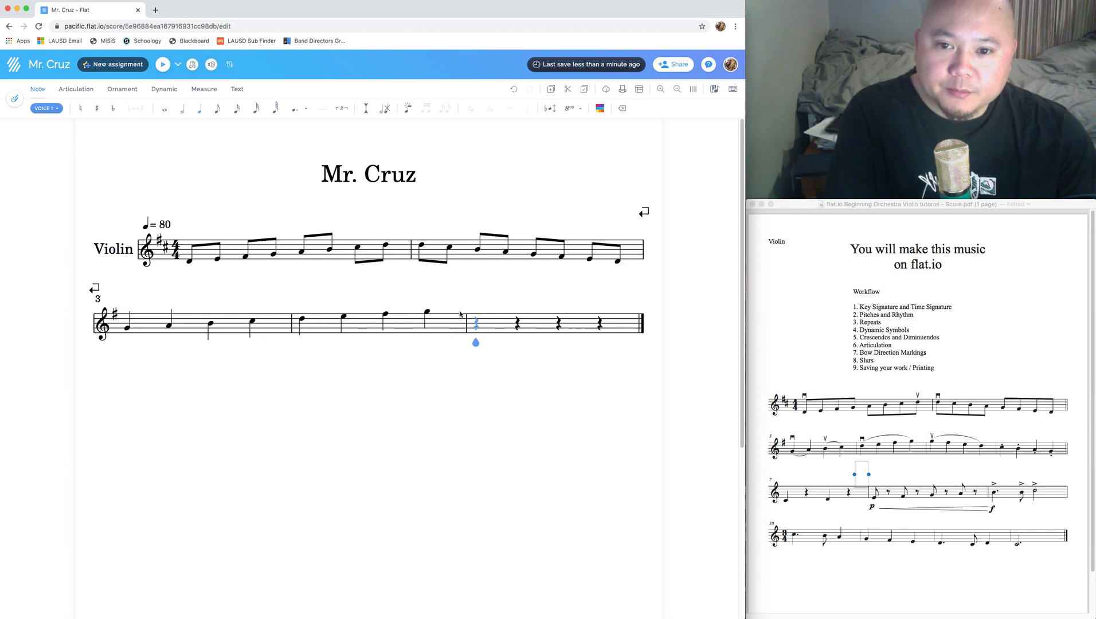
- Fill measures 5 and 6 with descending quarter notes G, F, E, D, C, B, A and G
left_click(475, 311)
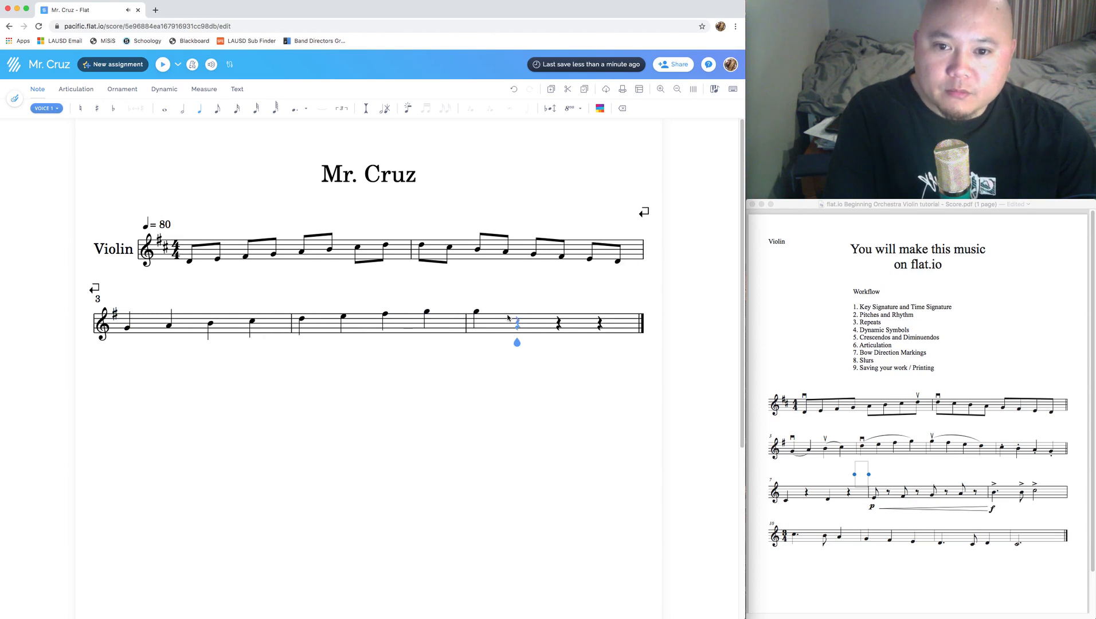
left_click(517, 314)
left_click(558, 316)
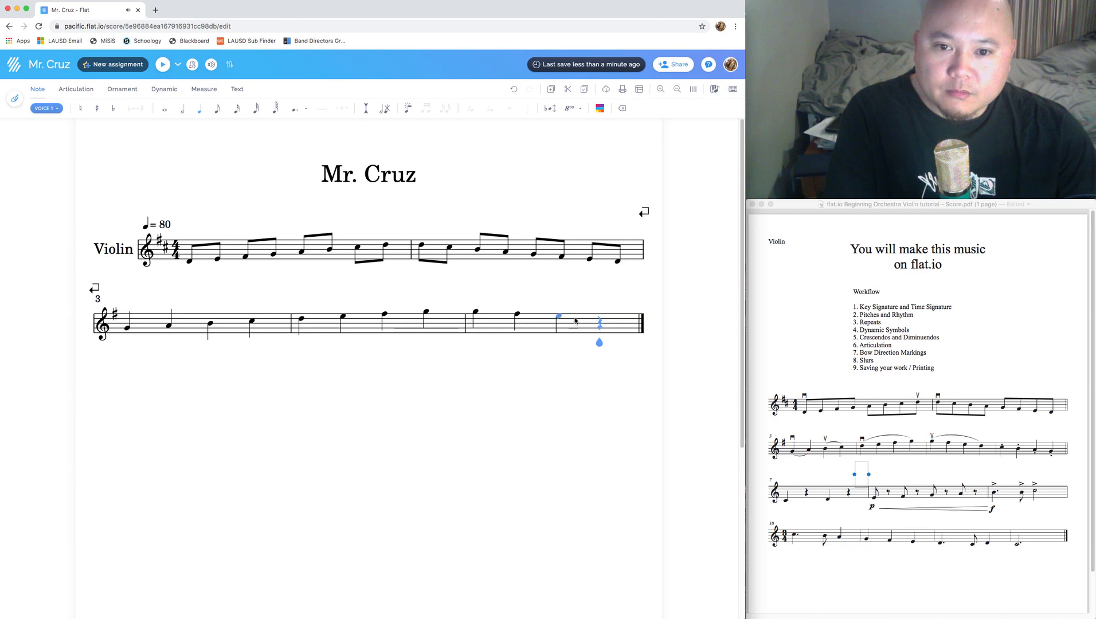
left_click(599, 320)
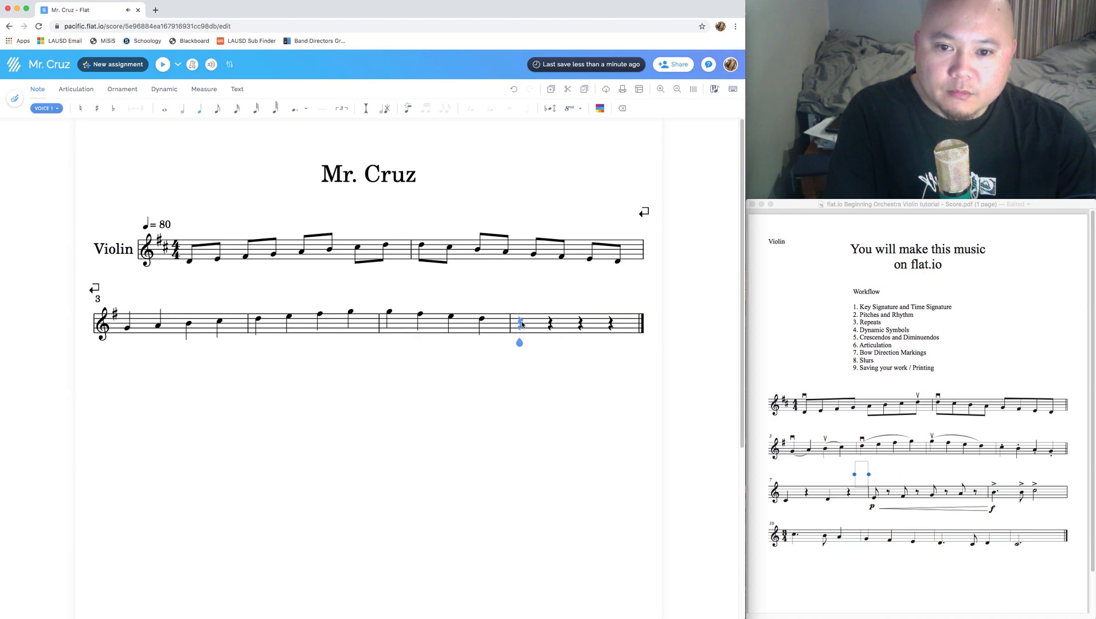
left_click(520, 321)
left_click(551, 323)
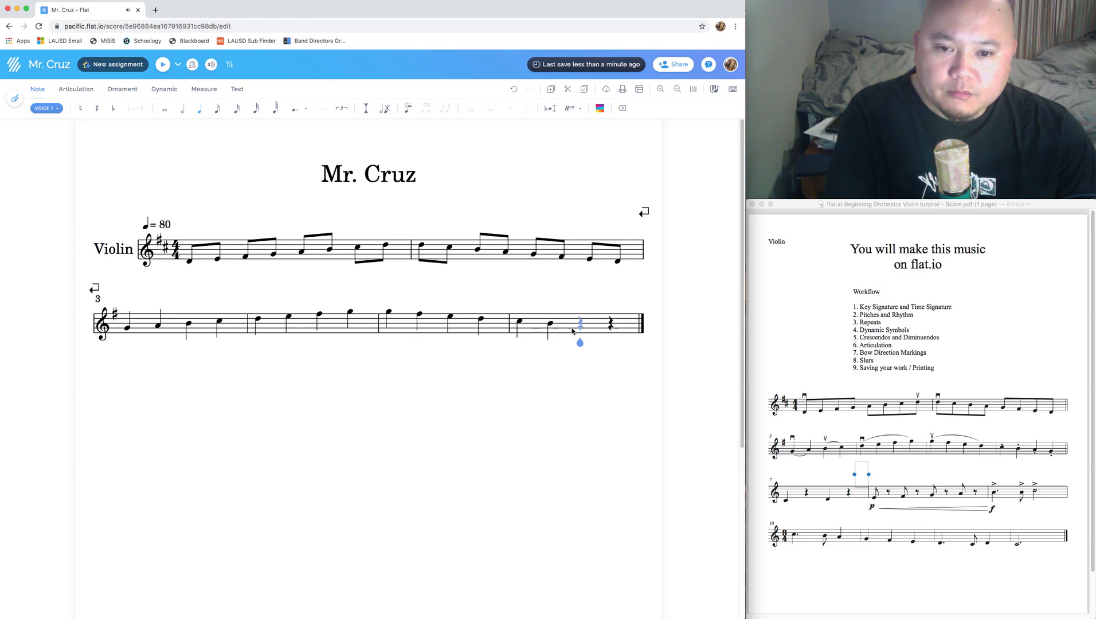
left_click(580, 327)
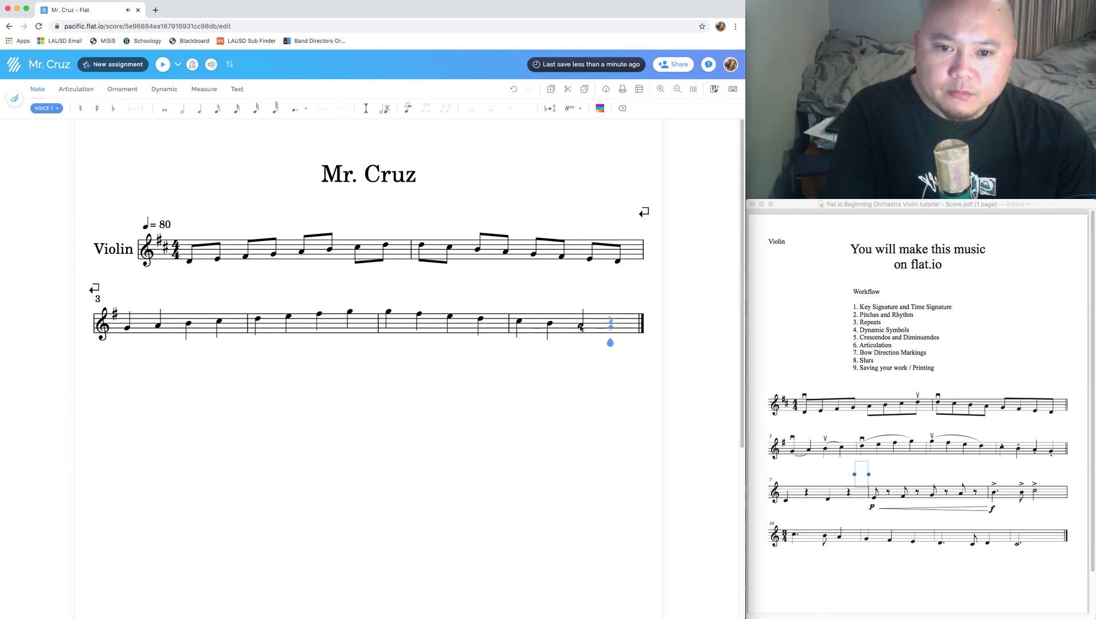
left_click(612, 330)
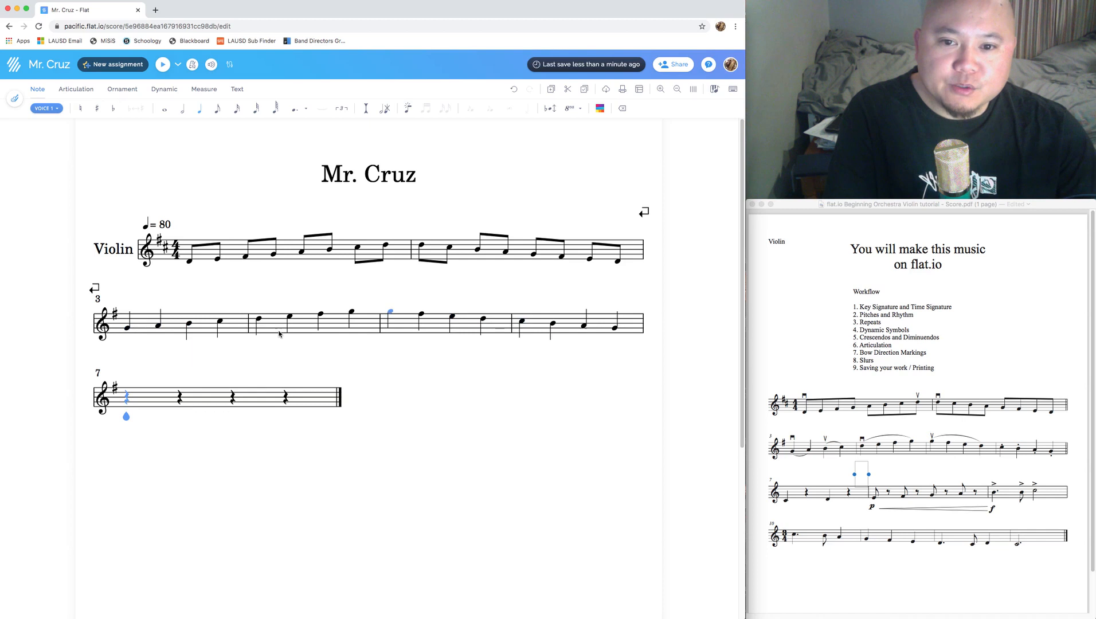
- Change the key signature at measure 7 to C major, without sharps or flats, matching the reference PDF's third line
left_click(808, 475)
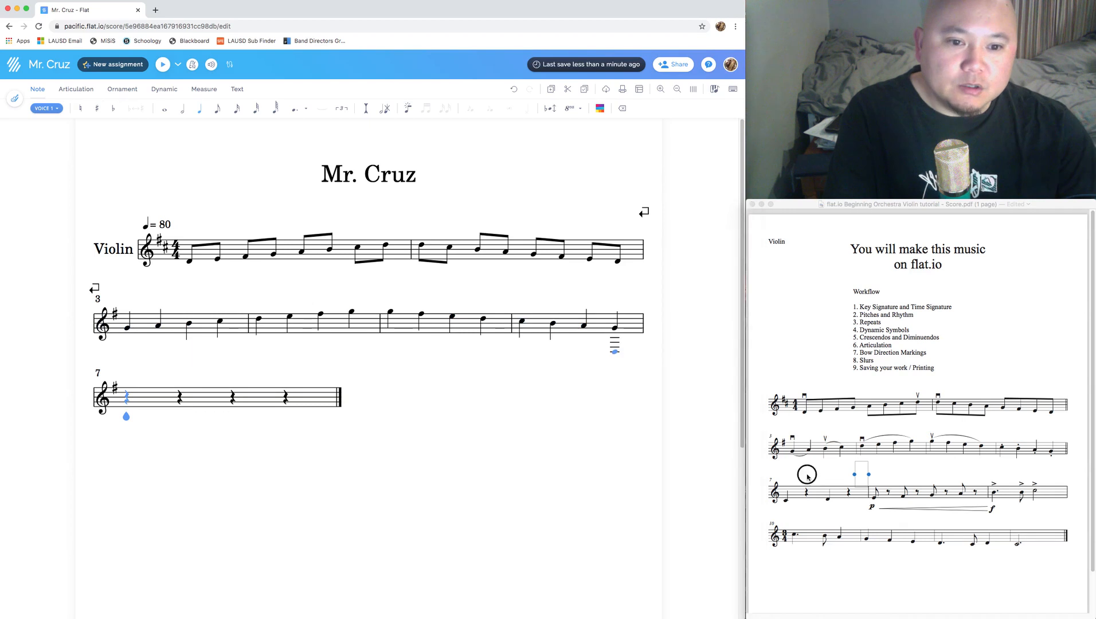
left_click(904, 569)
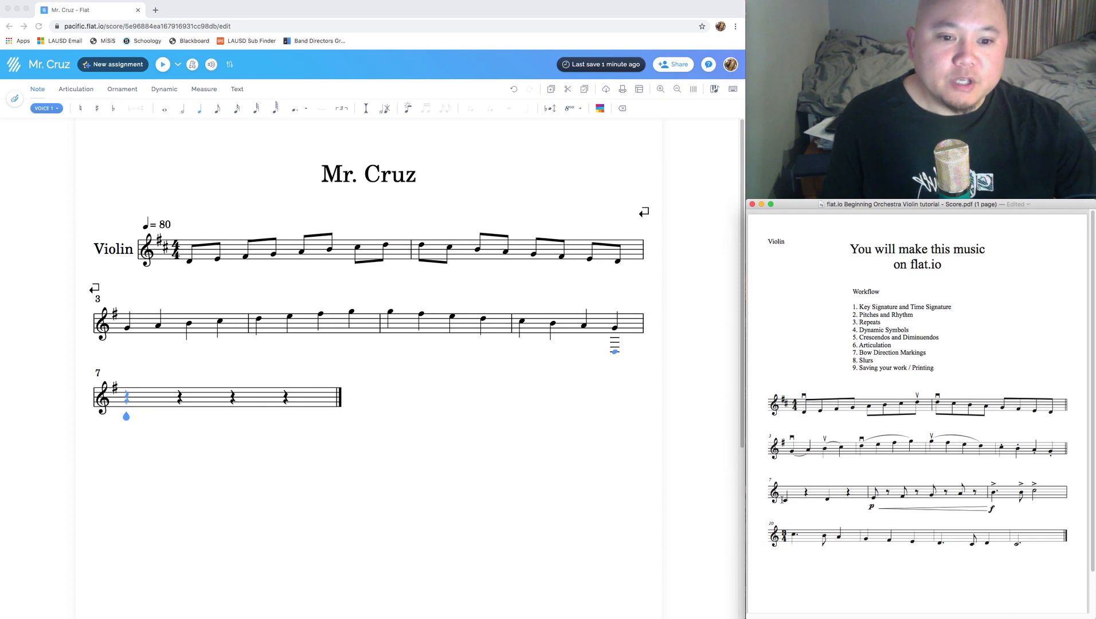
triple_click(783, 493)
left_click(781, 489)
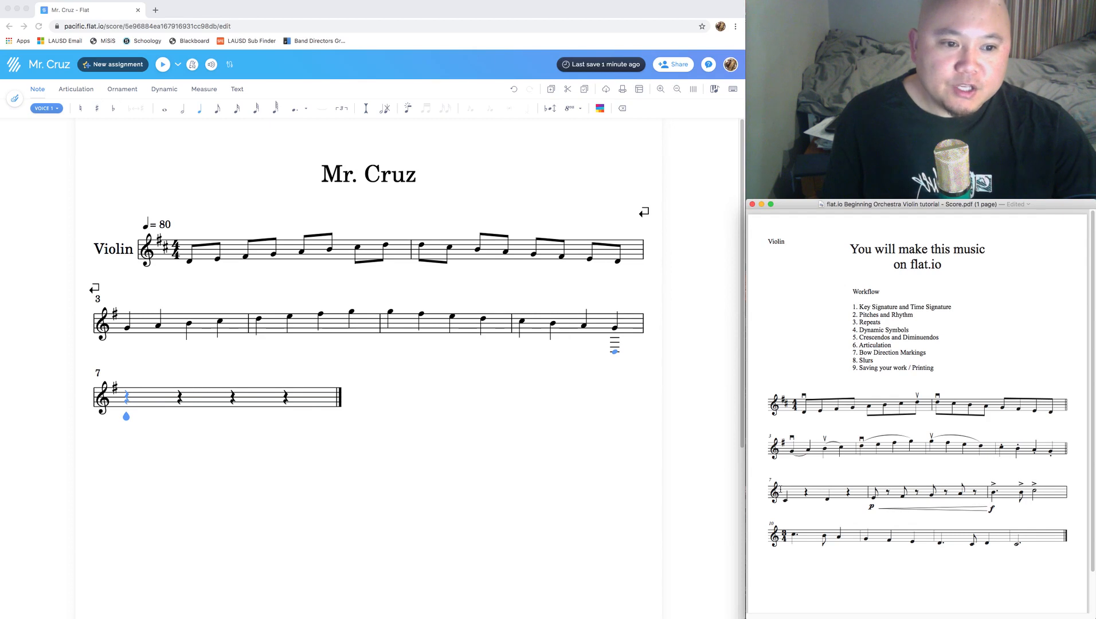
left_click(139, 395)
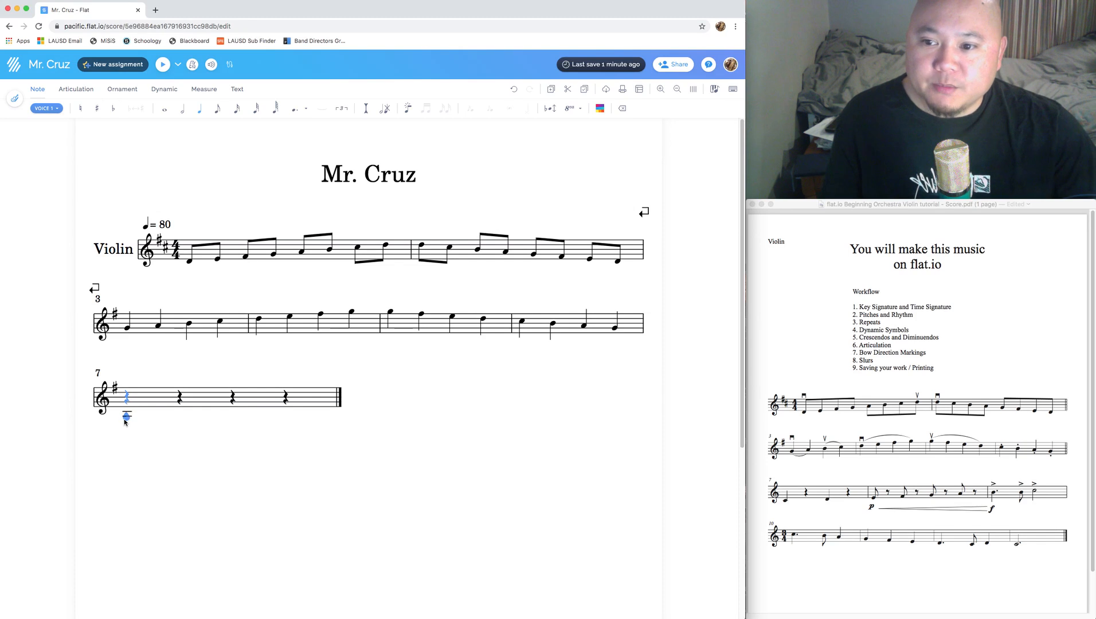
left_click(211, 89)
left_click(214, 108)
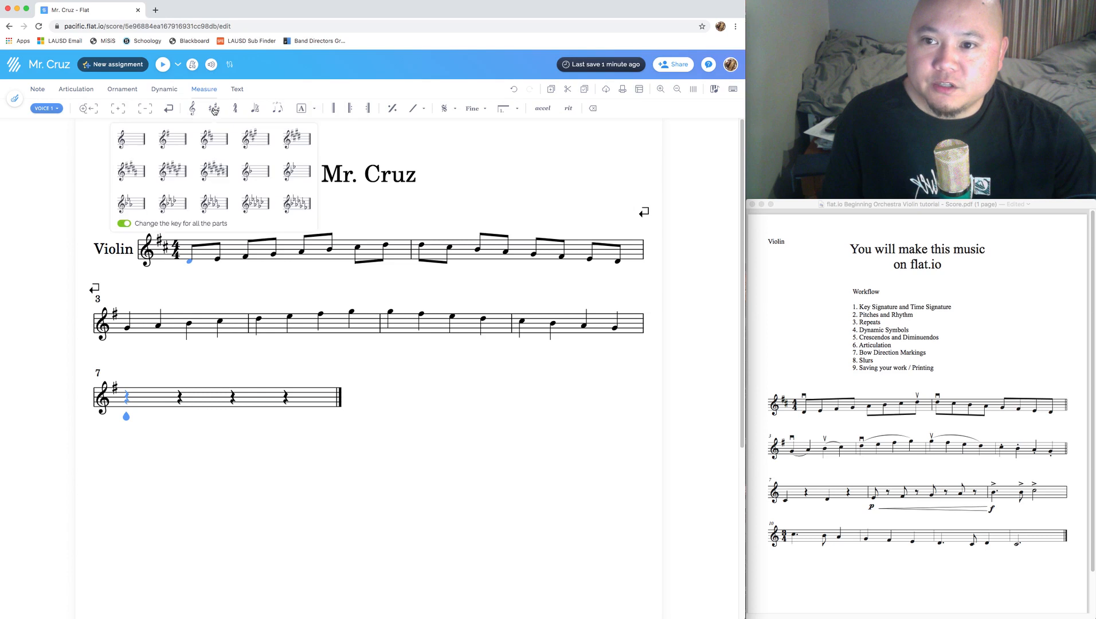
left_click(132, 142)
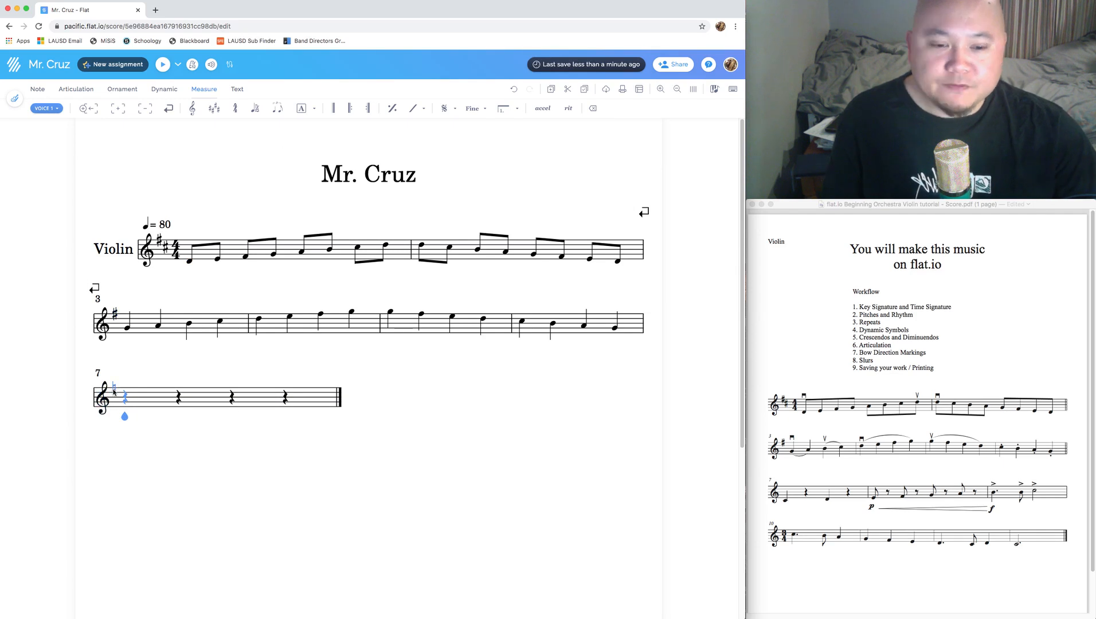
- Enter a low C quarter note, a quarter rest and a D quarter note in measure 7, leaving the last beat as a rest
left_click(800, 478)
left_click_drag(773, 495, 785, 493)
left_click(786, 494)
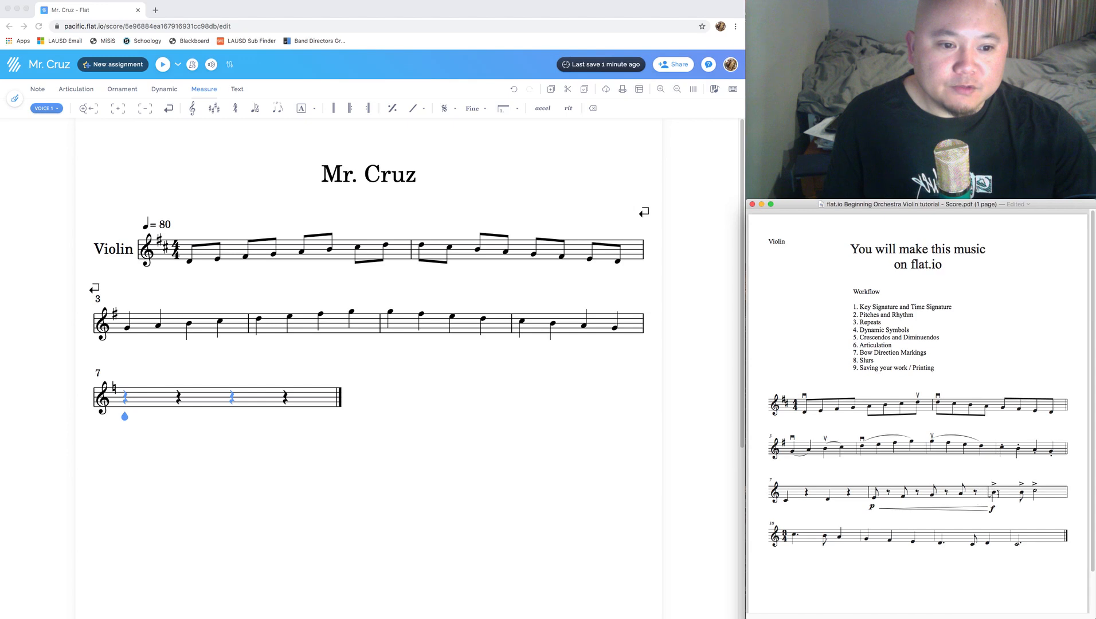
left_click(541, 486)
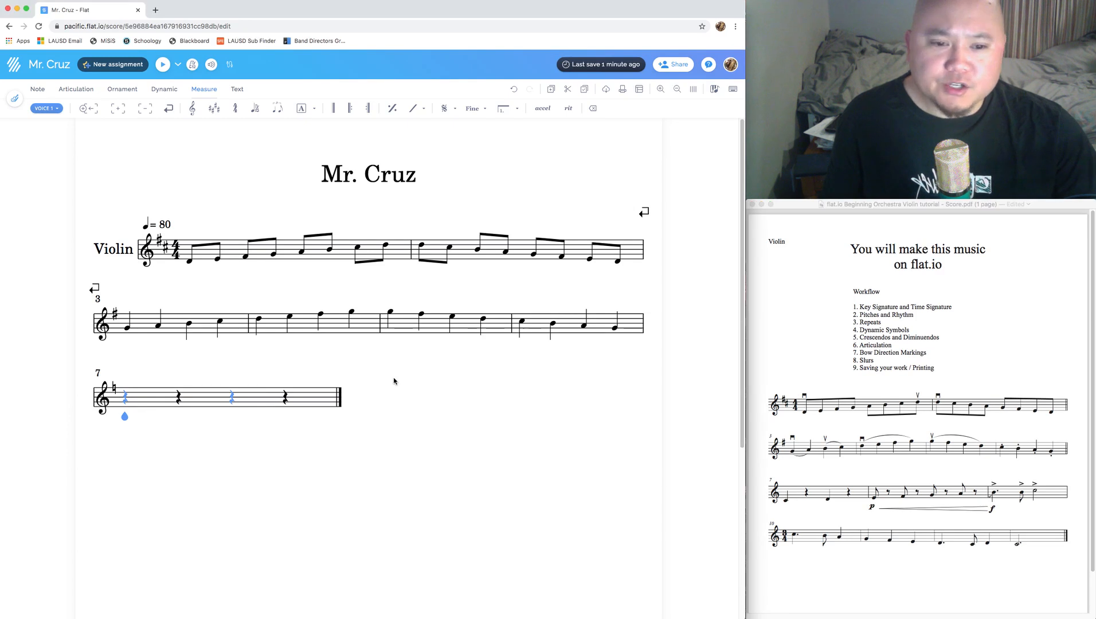
left_click(38, 90)
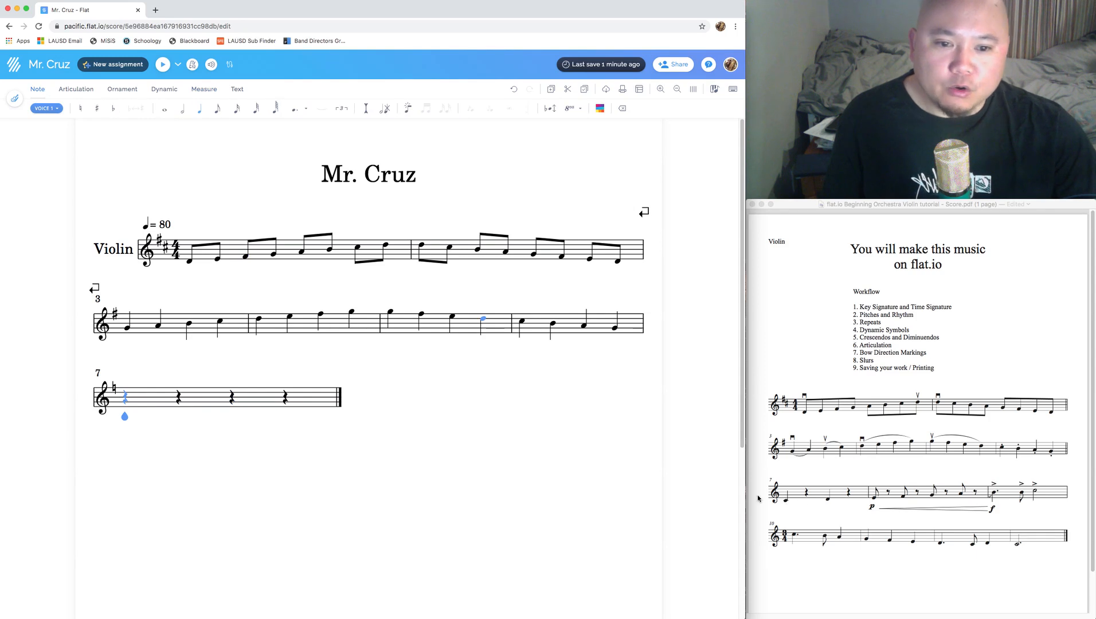
left_click(127, 414)
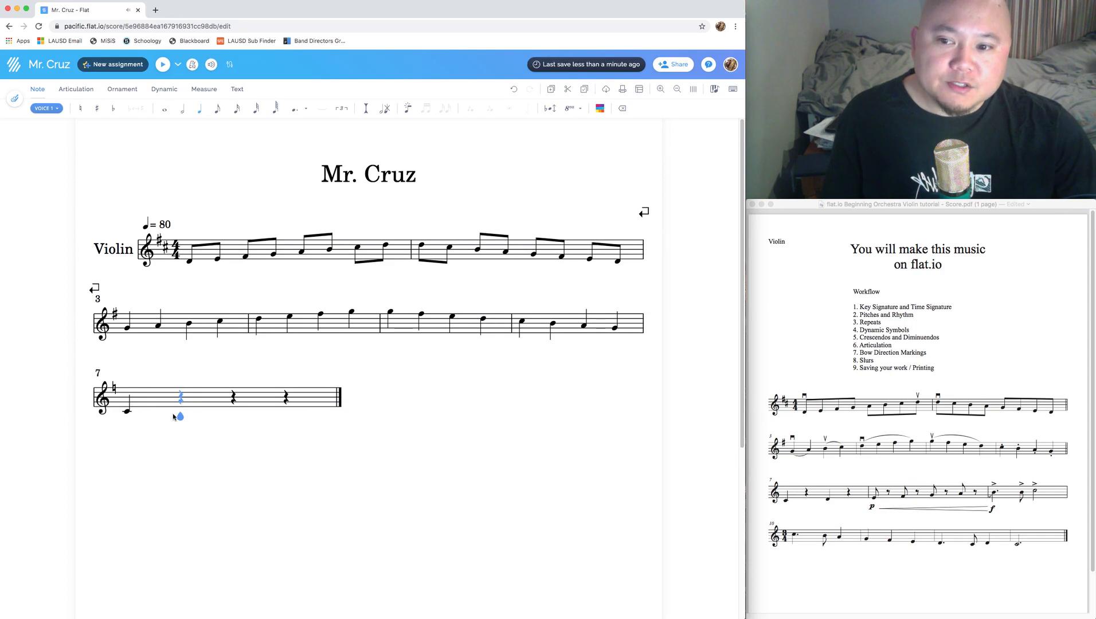
key("Right")
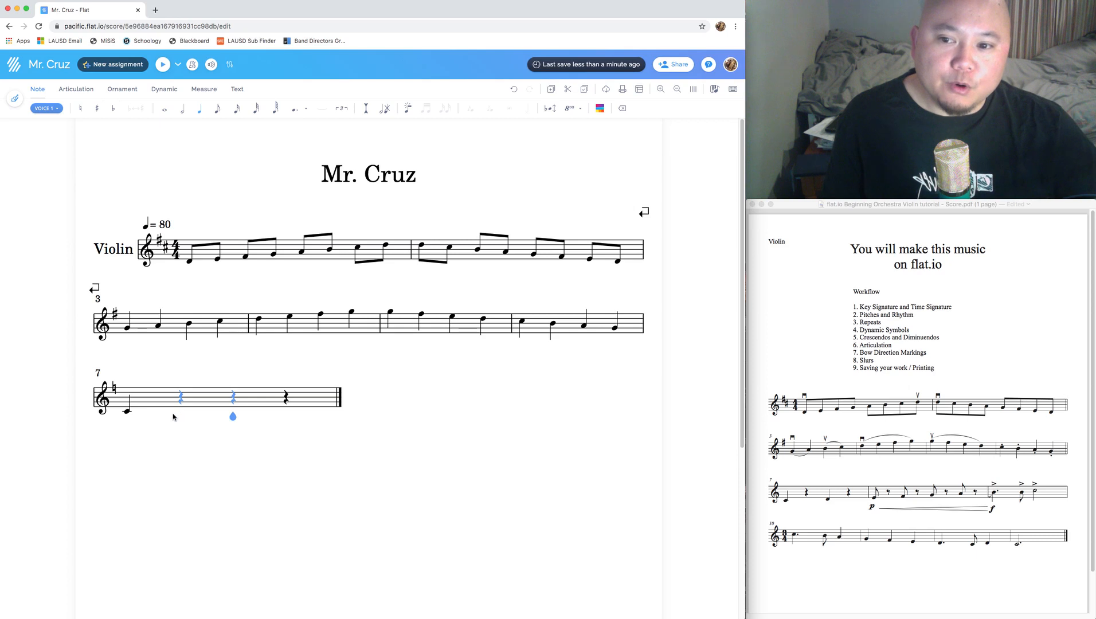
left_click(234, 410)
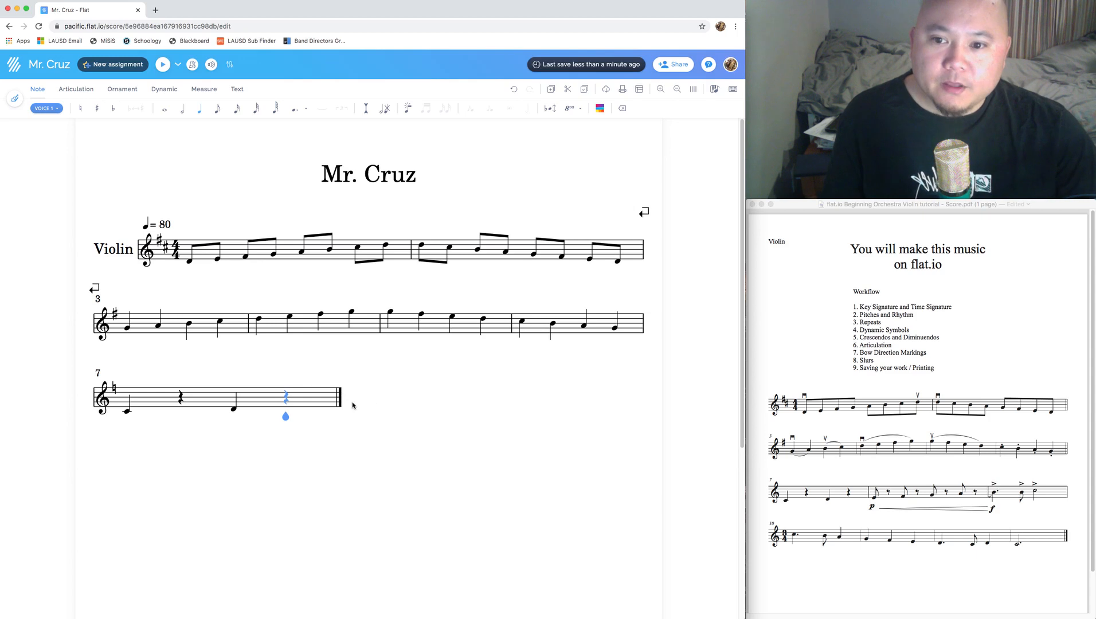
- Insert three empty measures after measure 7
left_click(201, 90)
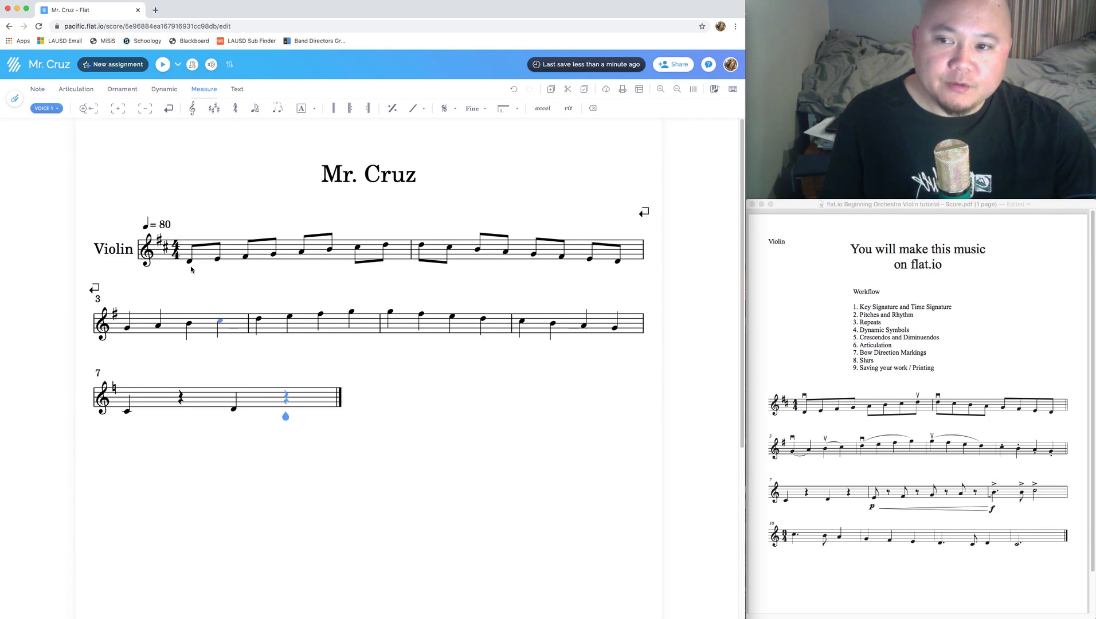
left_click(118, 113)
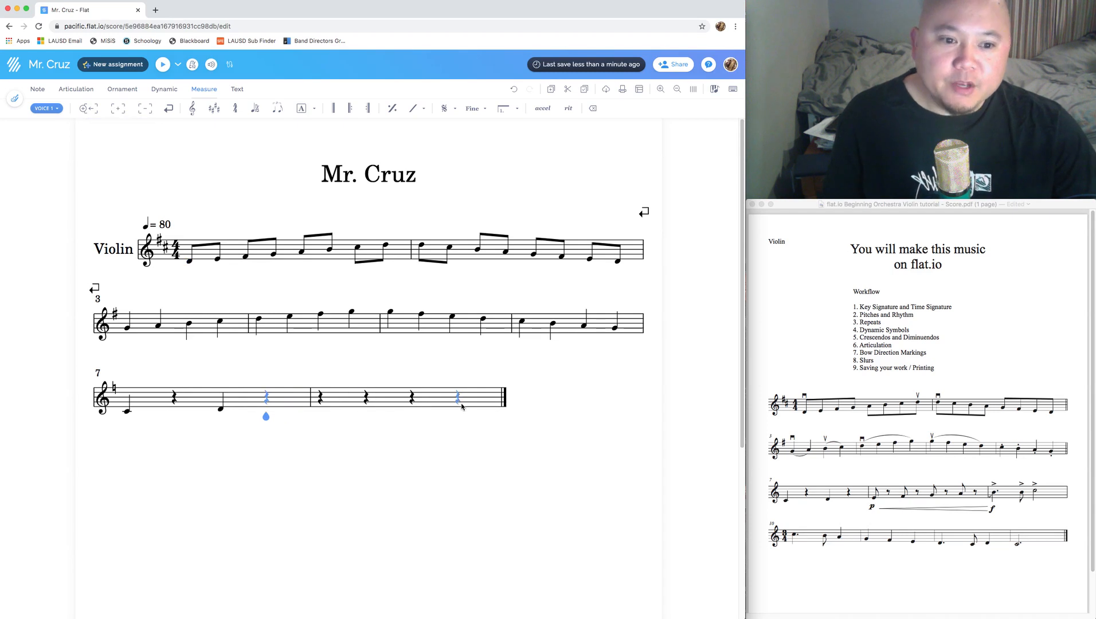
double_click(121, 113)
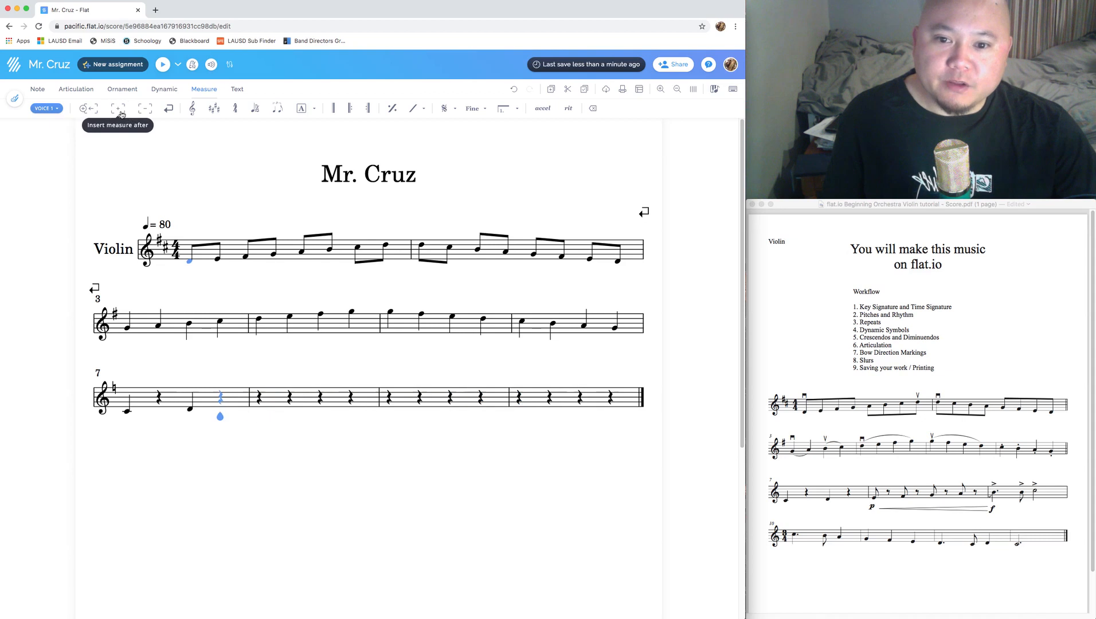
- Insert three more empty measures so the score extends through measure 13
double_click(121, 113)
left_click(121, 114)
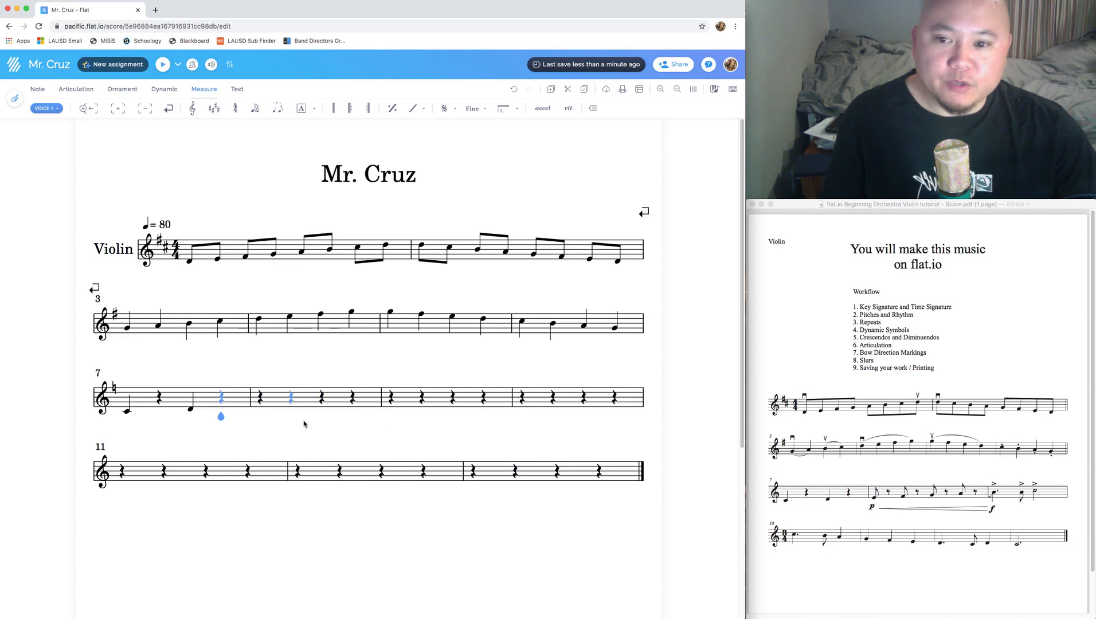
left_click(875, 501)
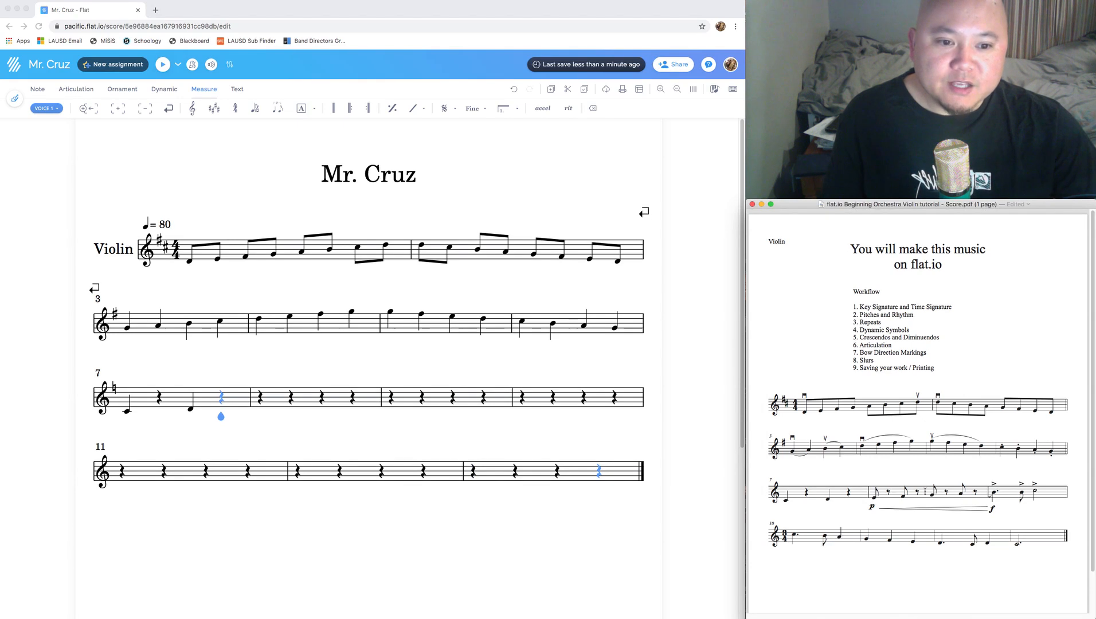
- Fill the first two beats of measure 8 with an eighth note E and an eighth note F, each followed by an eighth rest
left_click(265, 418)
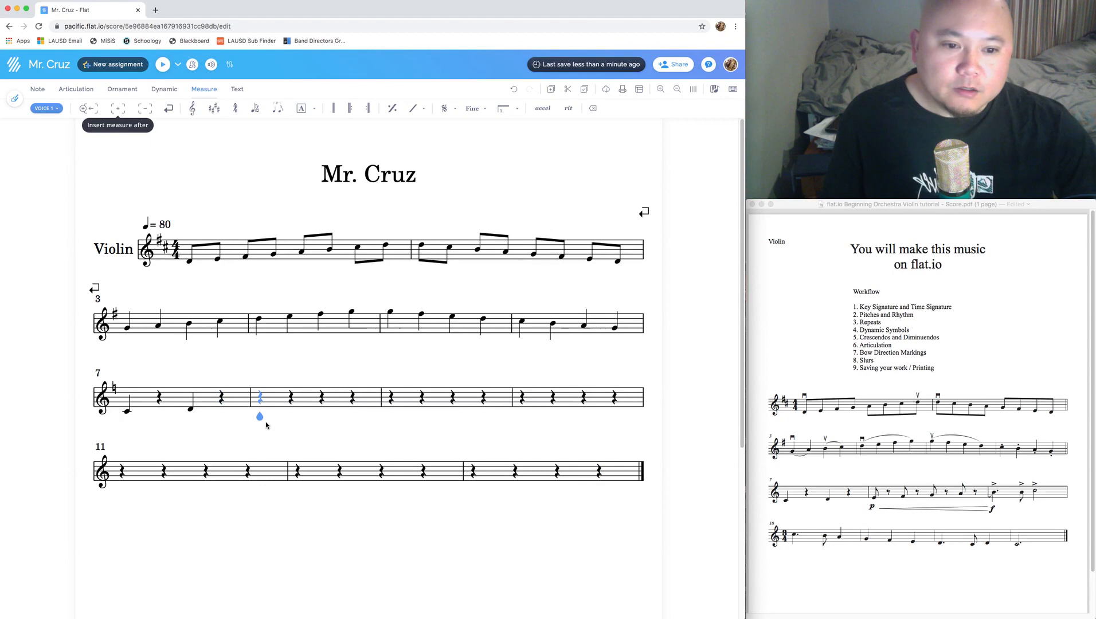
left_click(43, 91)
left_click(217, 108)
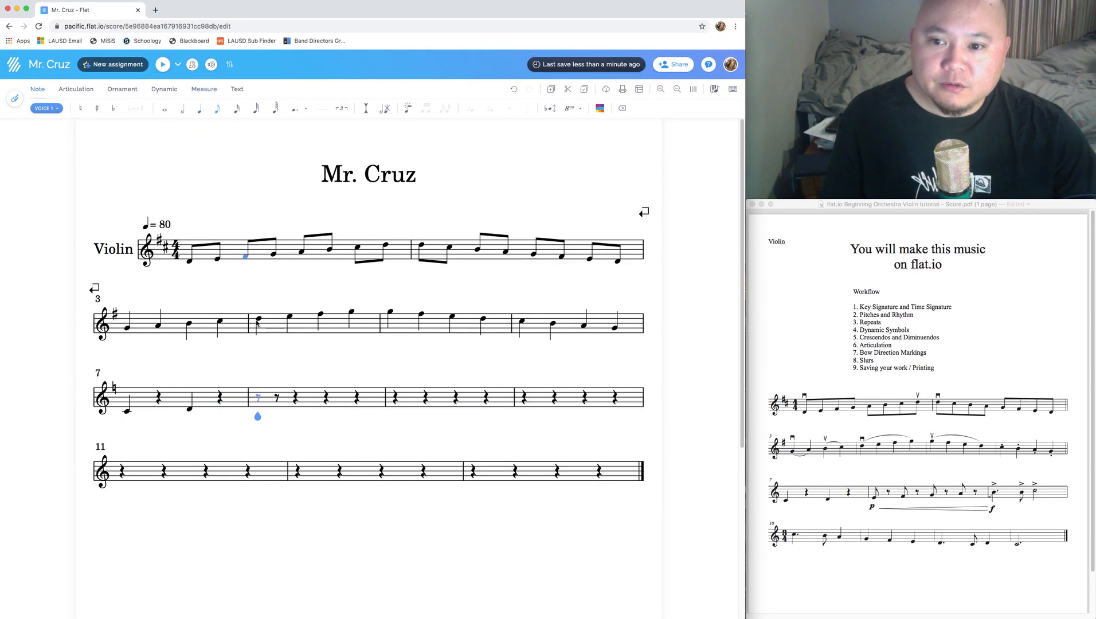
left_click(257, 409)
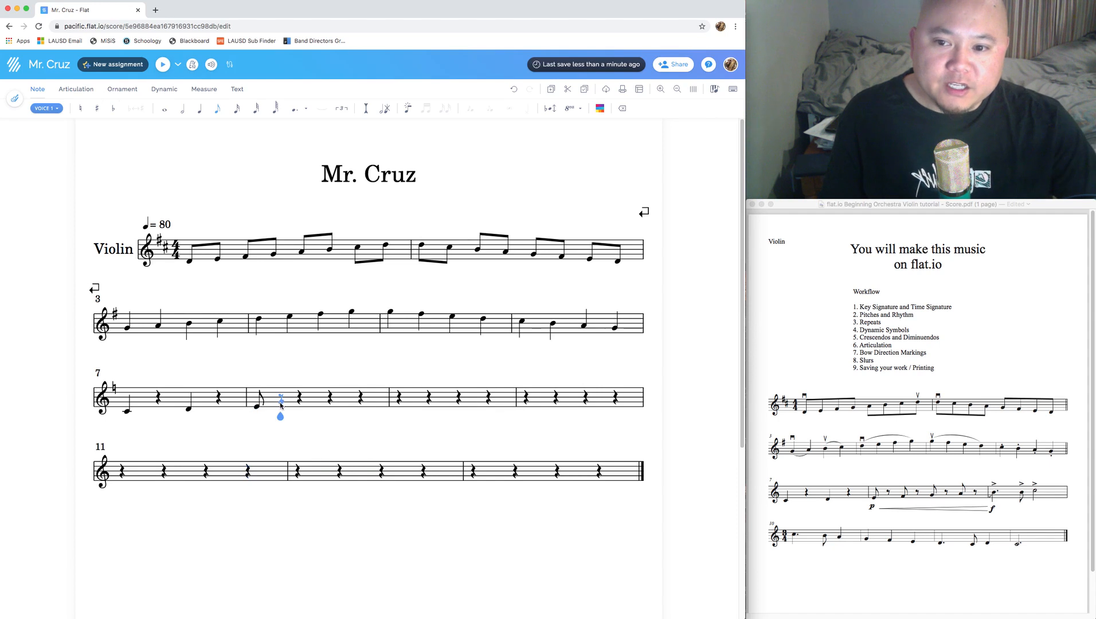
key("Right")
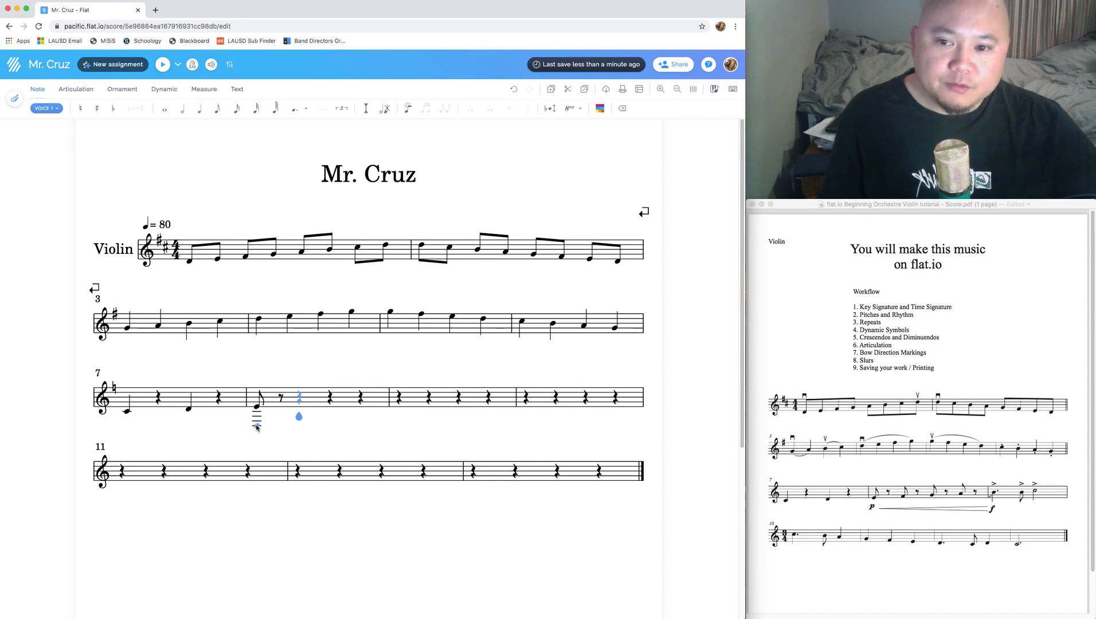
left_click(218, 110)
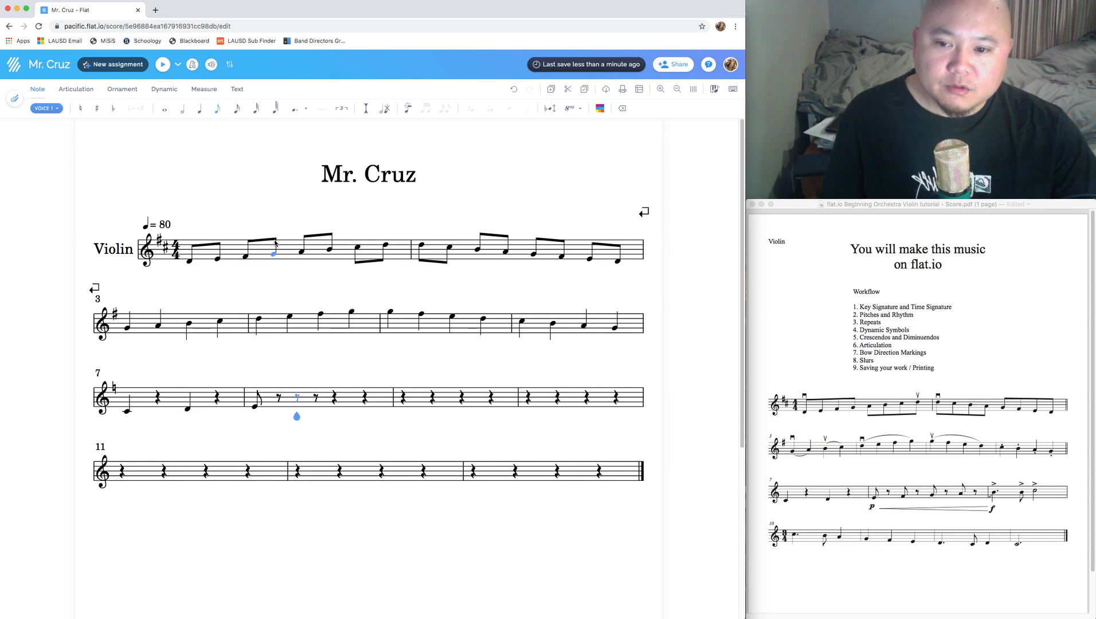
key("f")
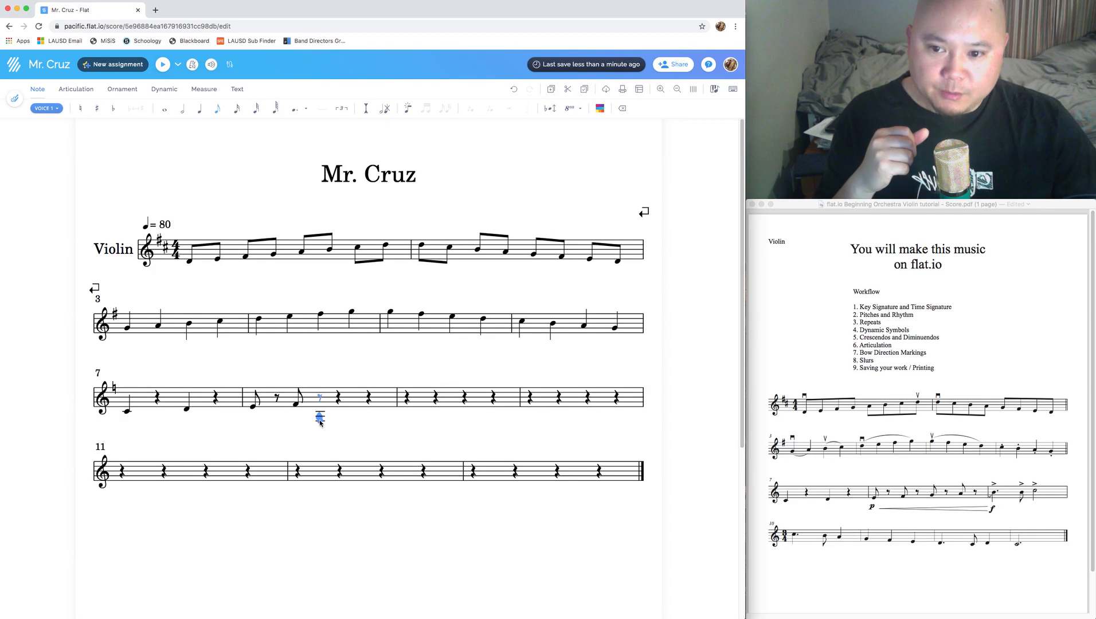
key("Right")
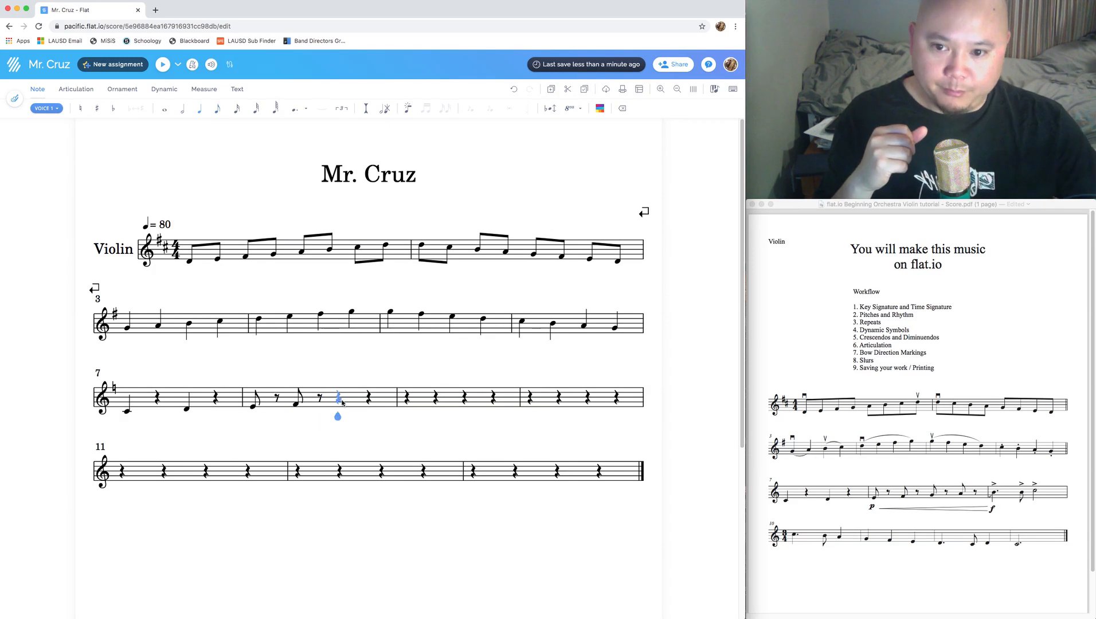
- Fill beats three and four of measure 8 with eighth notes G and A, each followed by an eighth rest
left_click(217, 109)
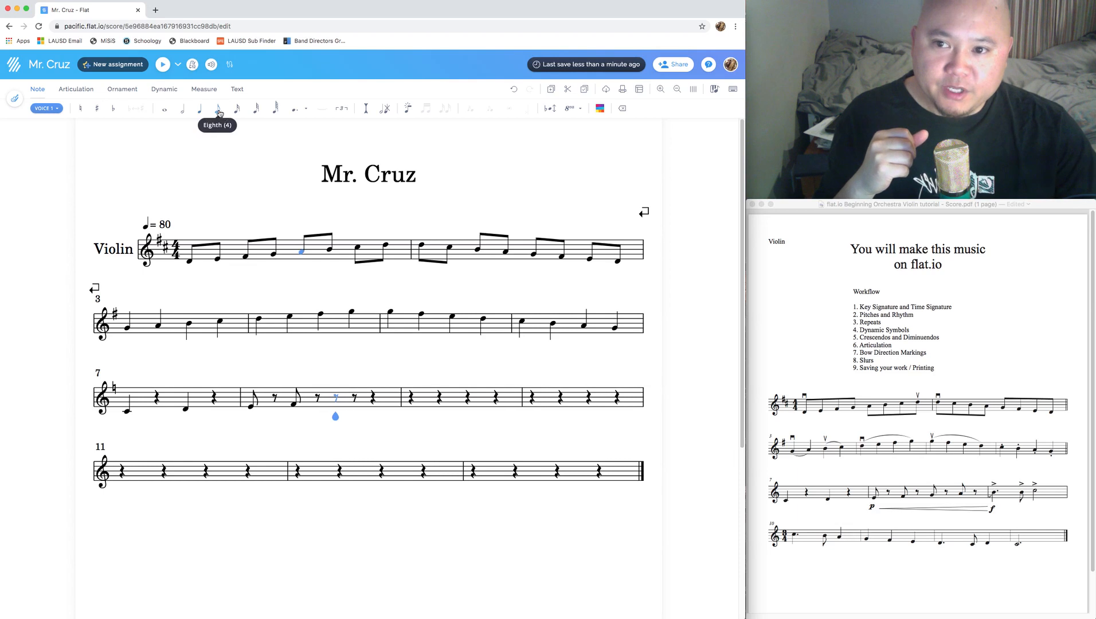
left_click(336, 402)
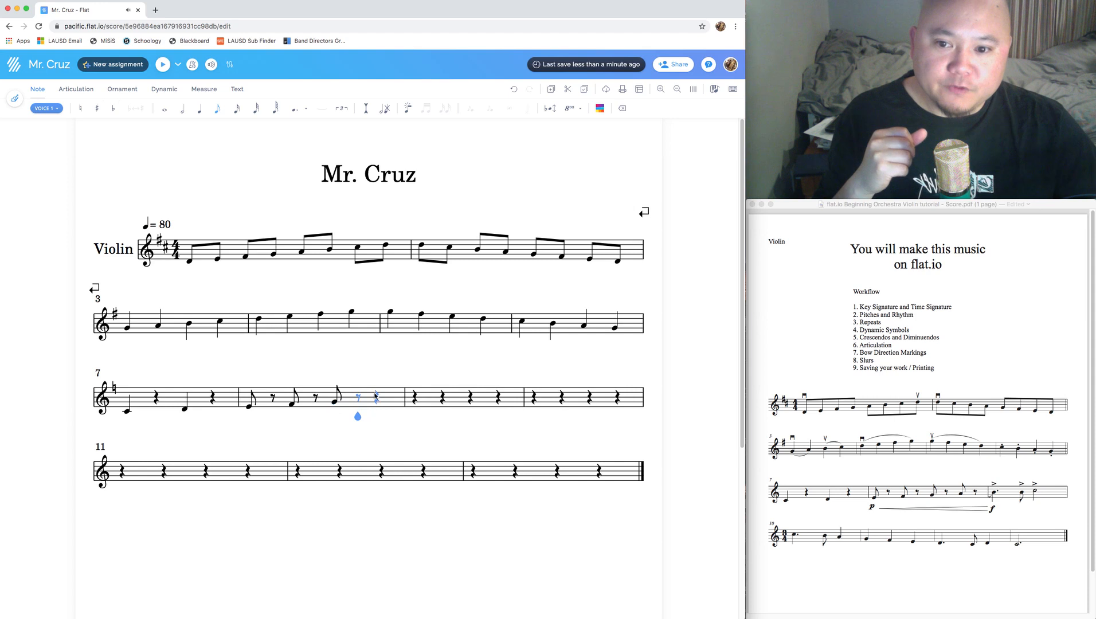
left_click(376, 397)
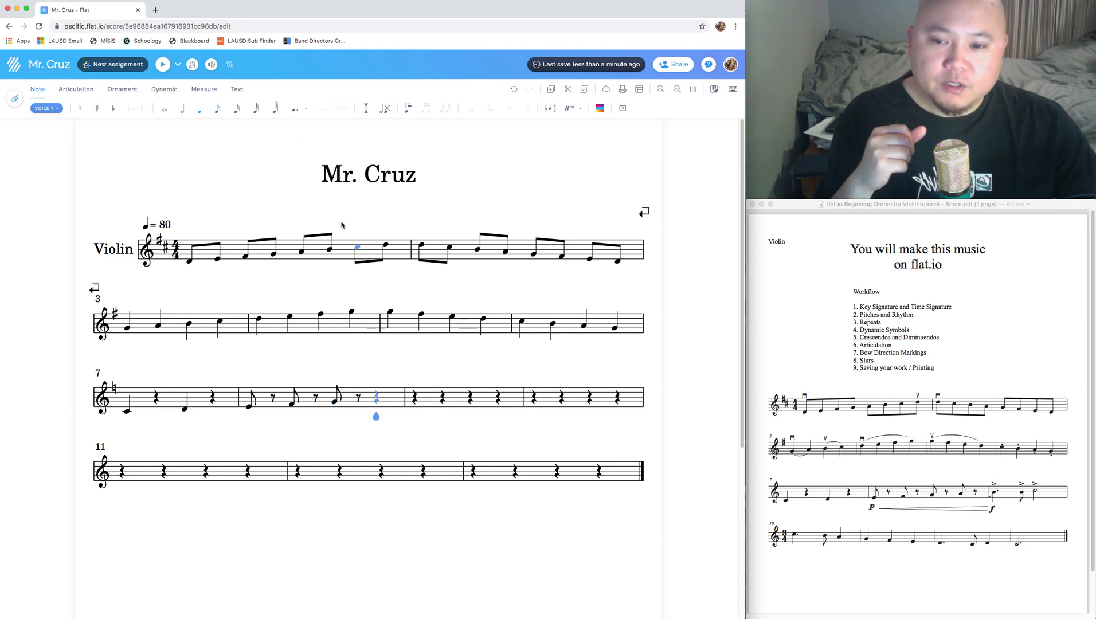
left_click(217, 108)
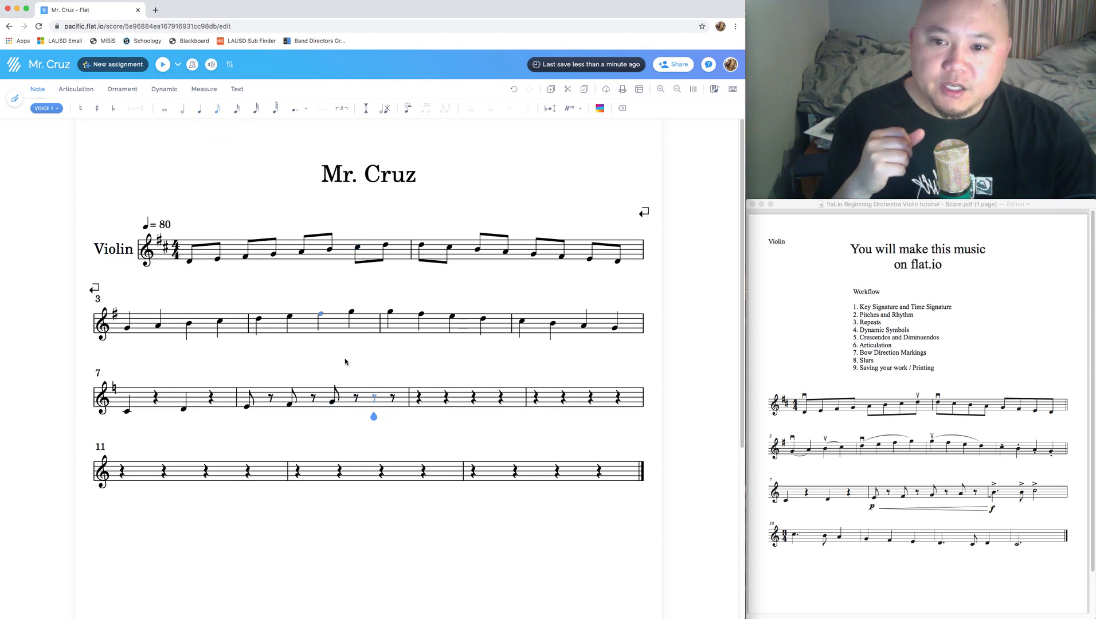
left_click(376, 399)
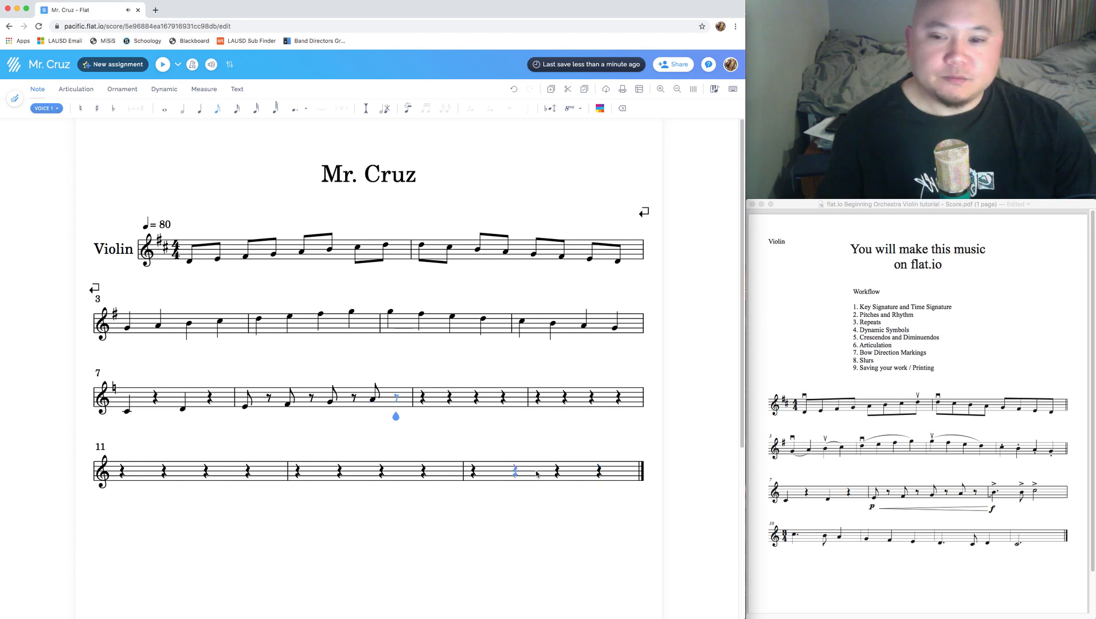
key("Right")
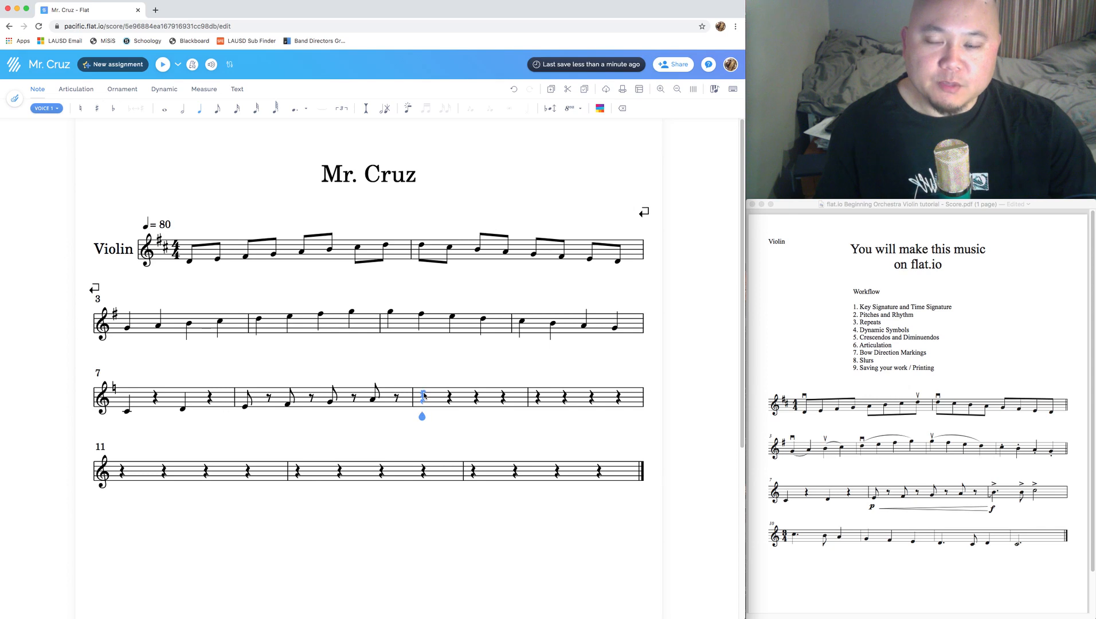
- Enter a dotted quarter note B at the start of measure 9
left_click(200, 110)
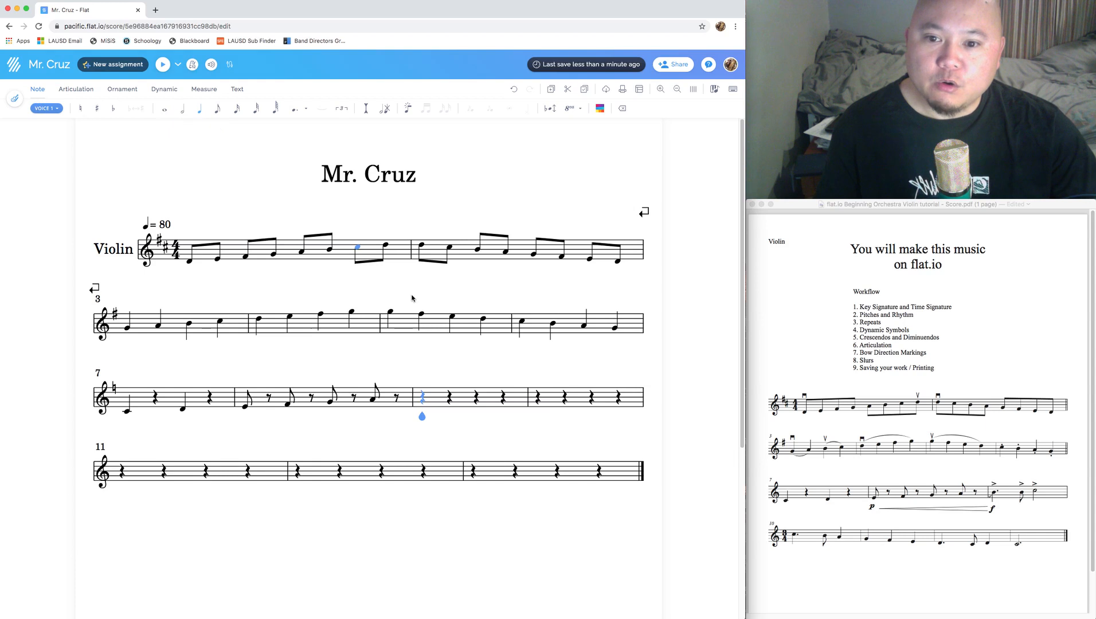
left_click(424, 399)
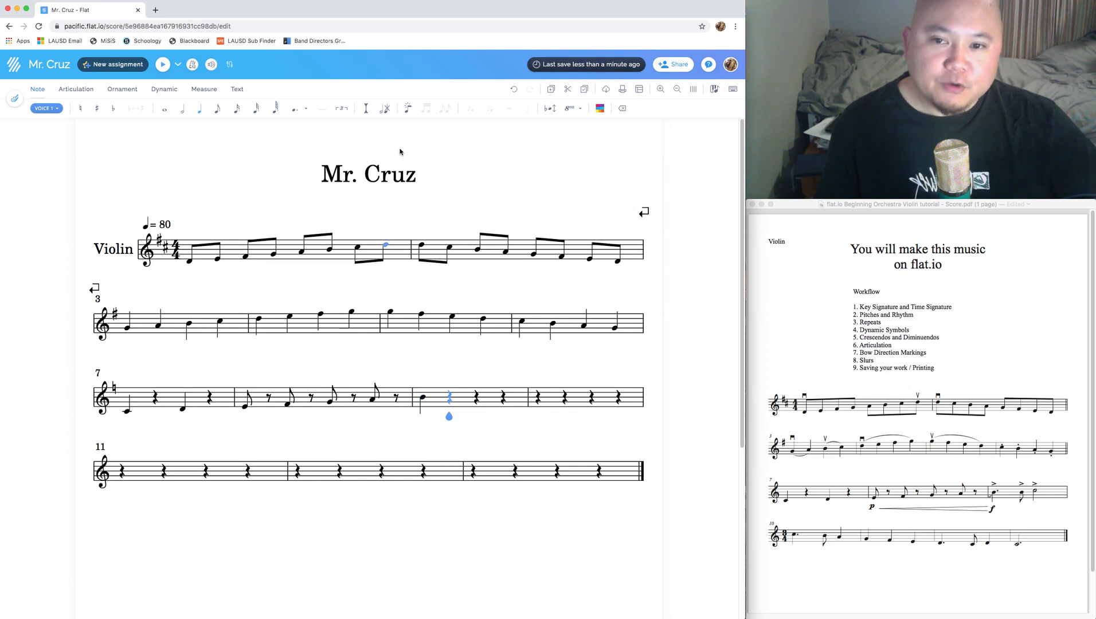
key("Left")
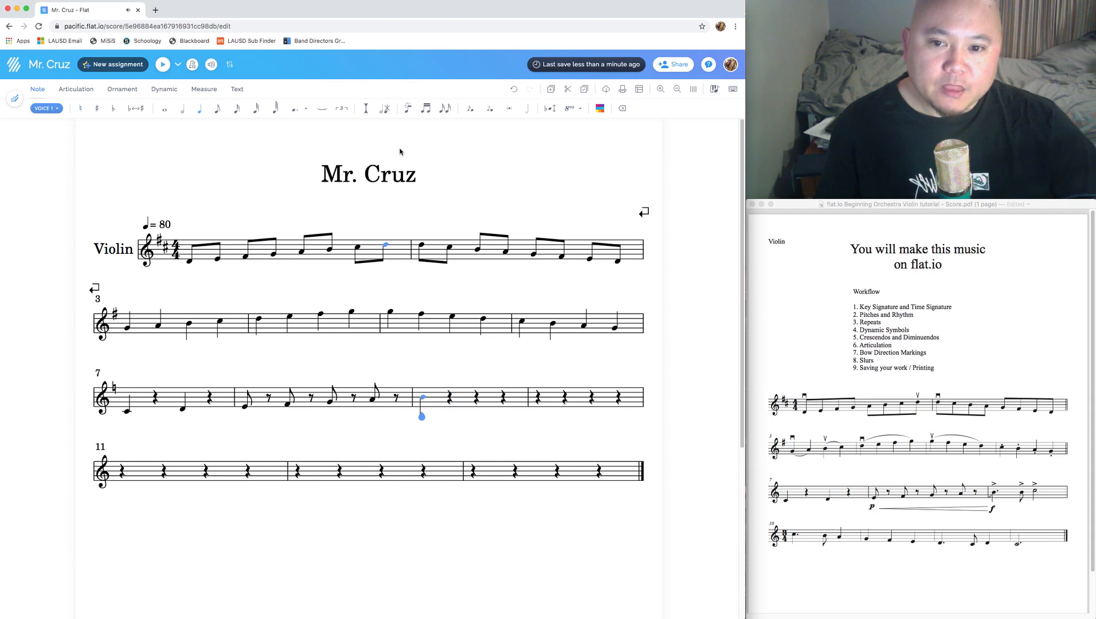
left_click(423, 421)
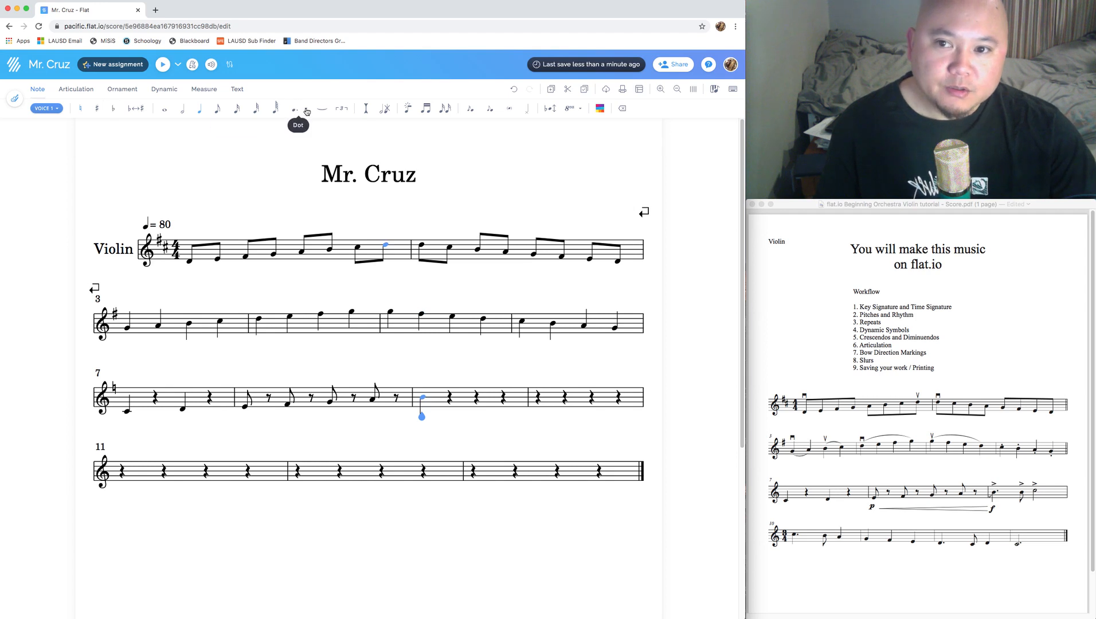
mouse_move(299, 115)
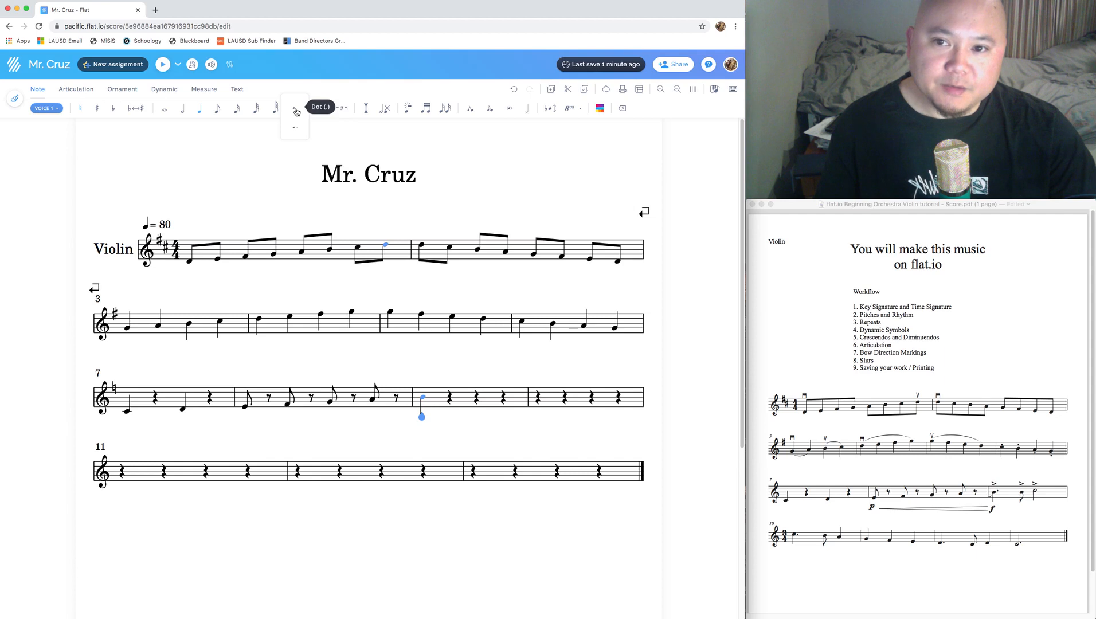
left_click(296, 112)
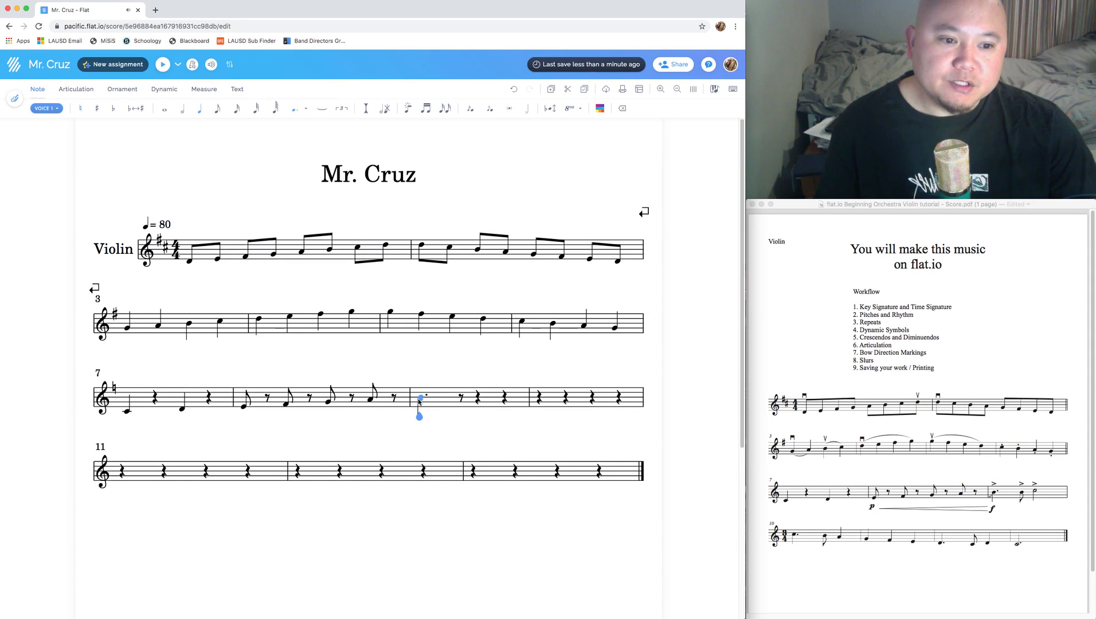
- Complete measure 9 with an eighth note B and a half note C, following the reference PDF's third line
left_click(1003, 494)
left_click_drag(1020, 494, 1028, 500)
left_click(1021, 494)
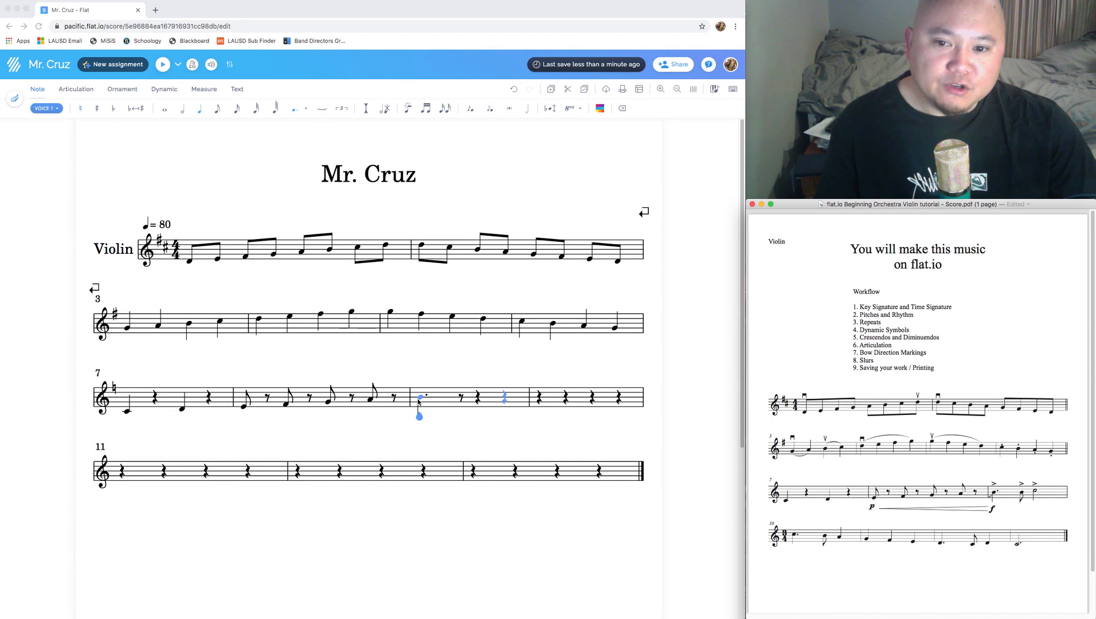
left_click(459, 408)
left_click(460, 407)
left_click(462, 403)
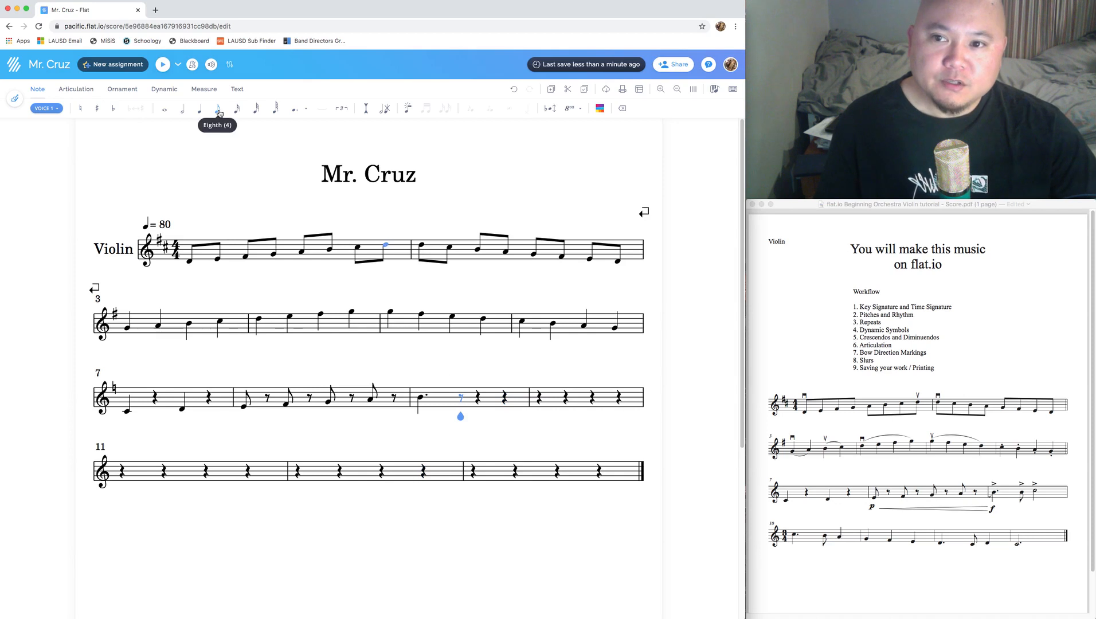
left_click(462, 399)
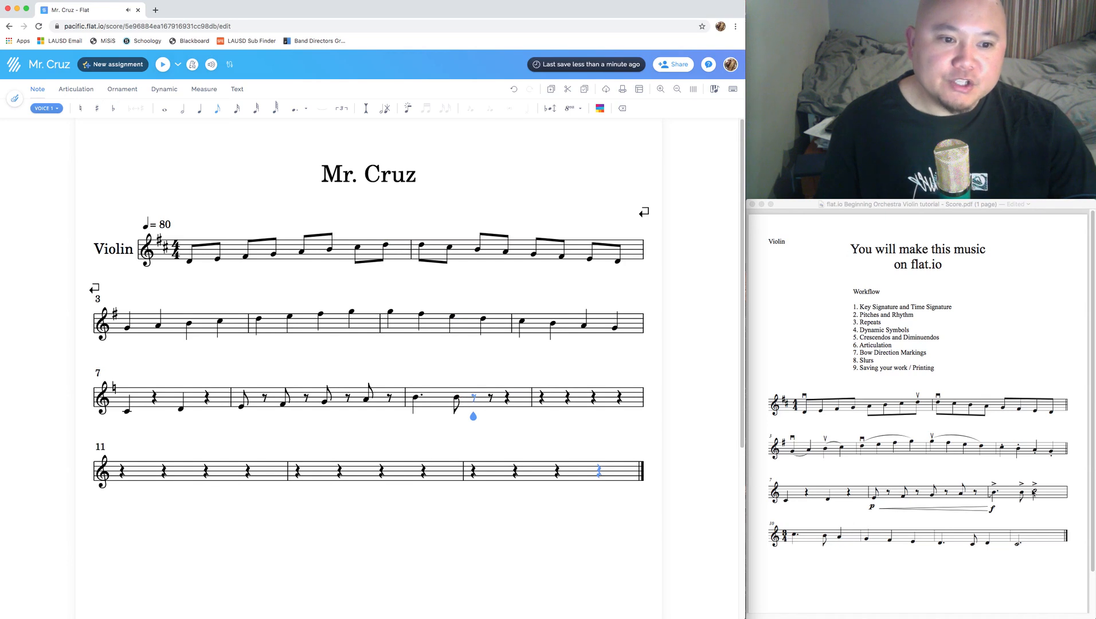
left_click(182, 109)
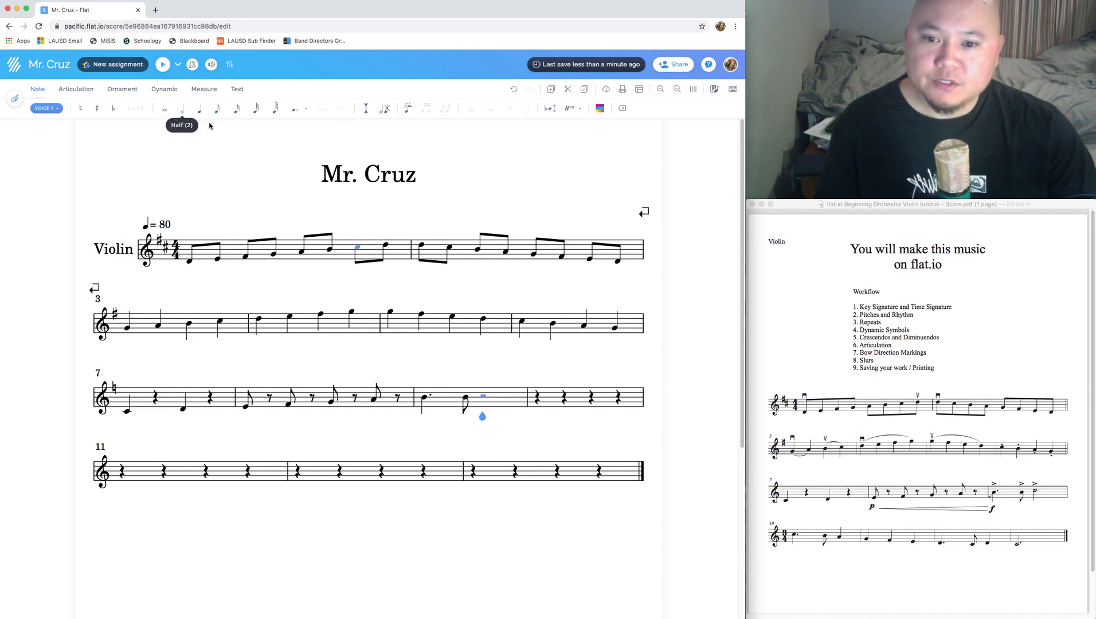
key("c")
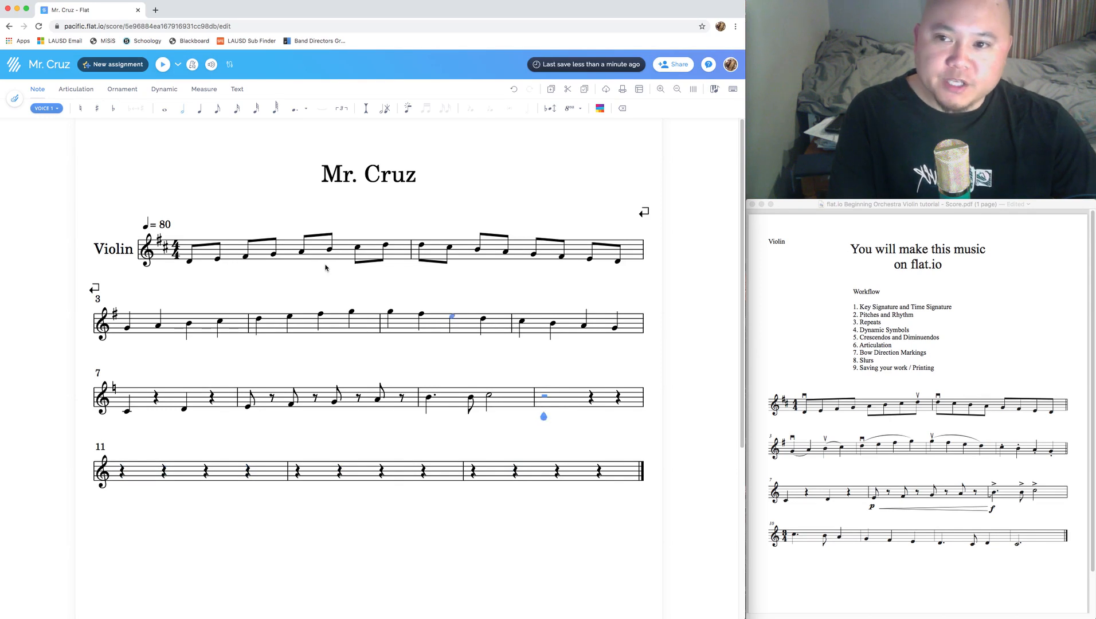
- Add a system break after measure 9 and change the time signature at measure 10 to 3/4, matching the reference PDF
left_click(205, 89)
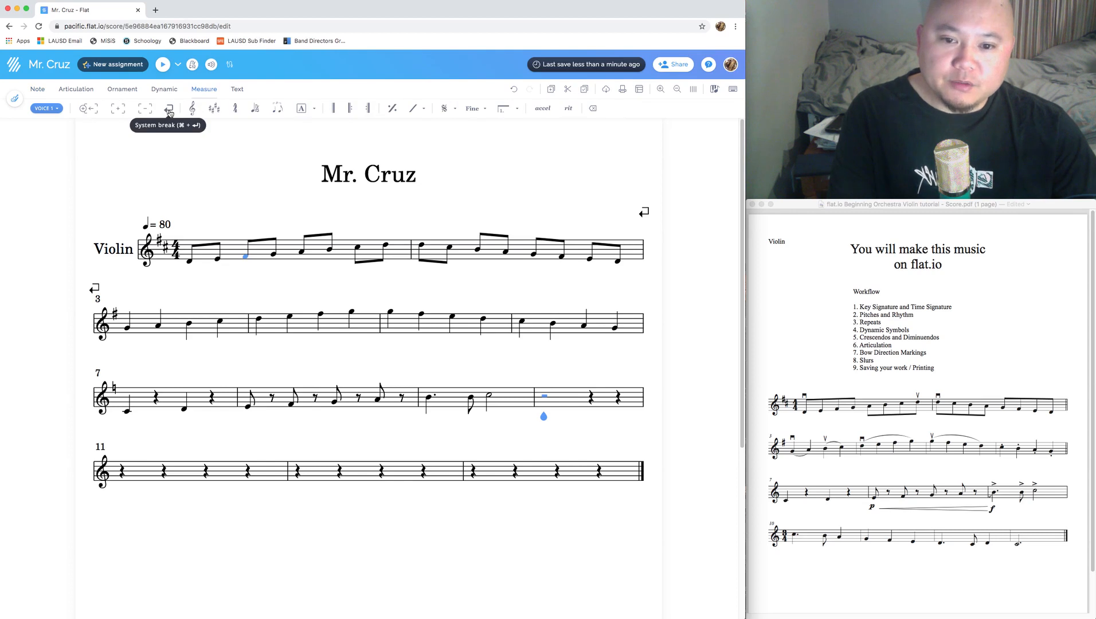
left_click(170, 111)
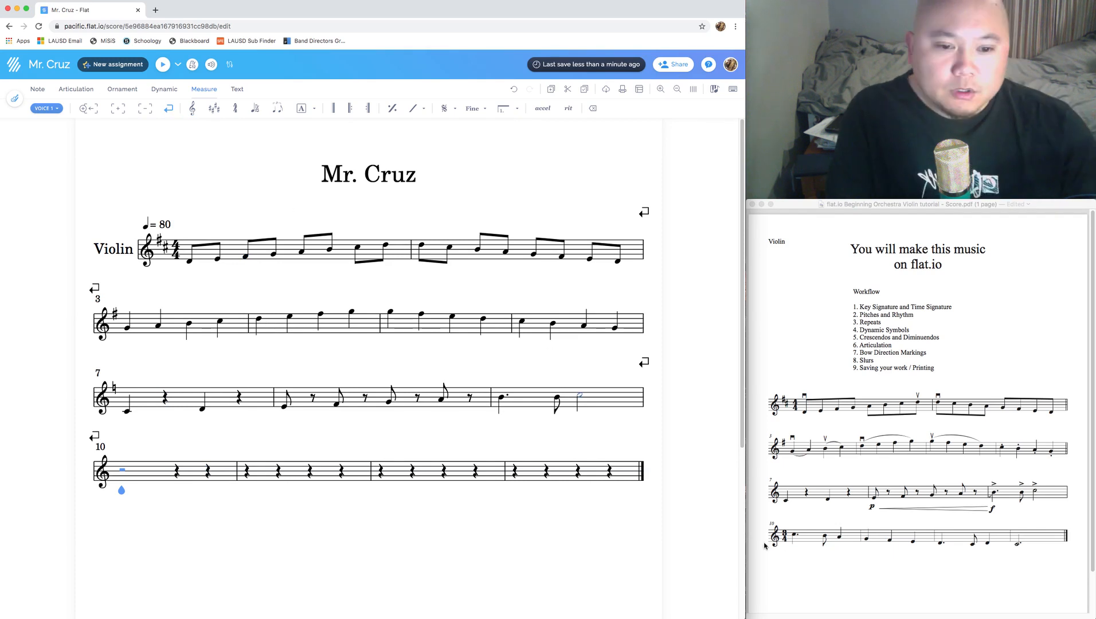
left_click(783, 538)
left_click_drag(781, 537, 787, 537)
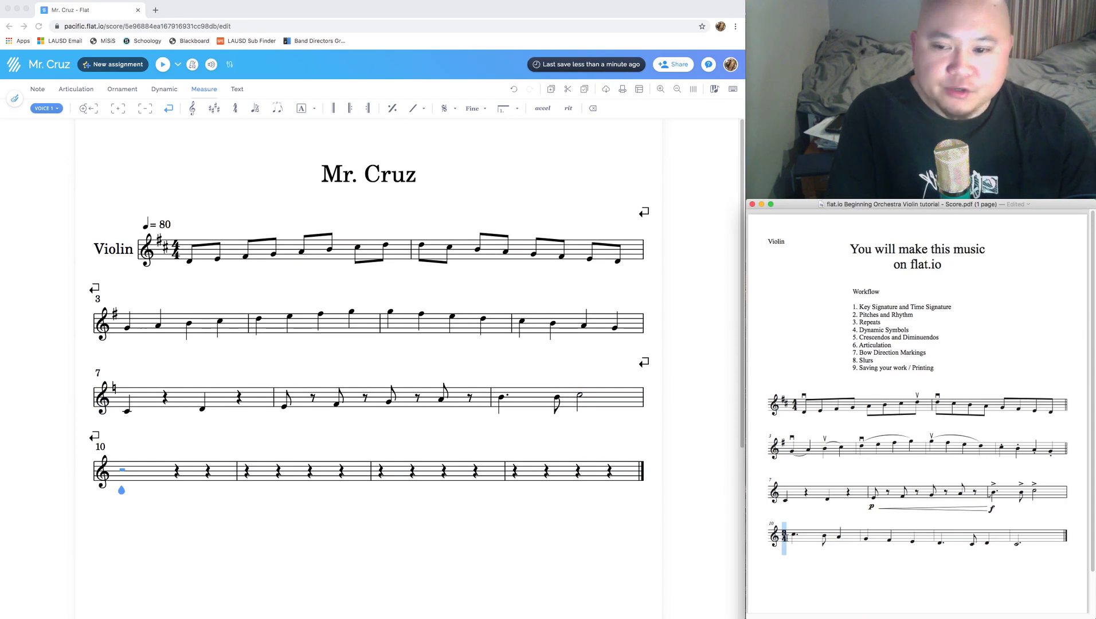
left_click(808, 575)
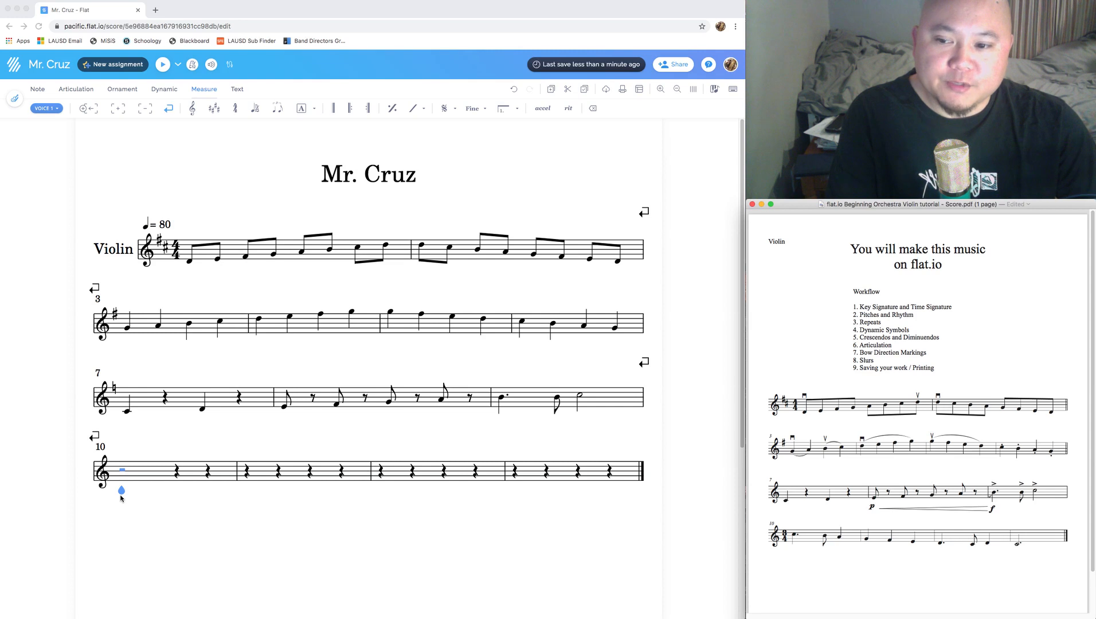
left_click(235, 112)
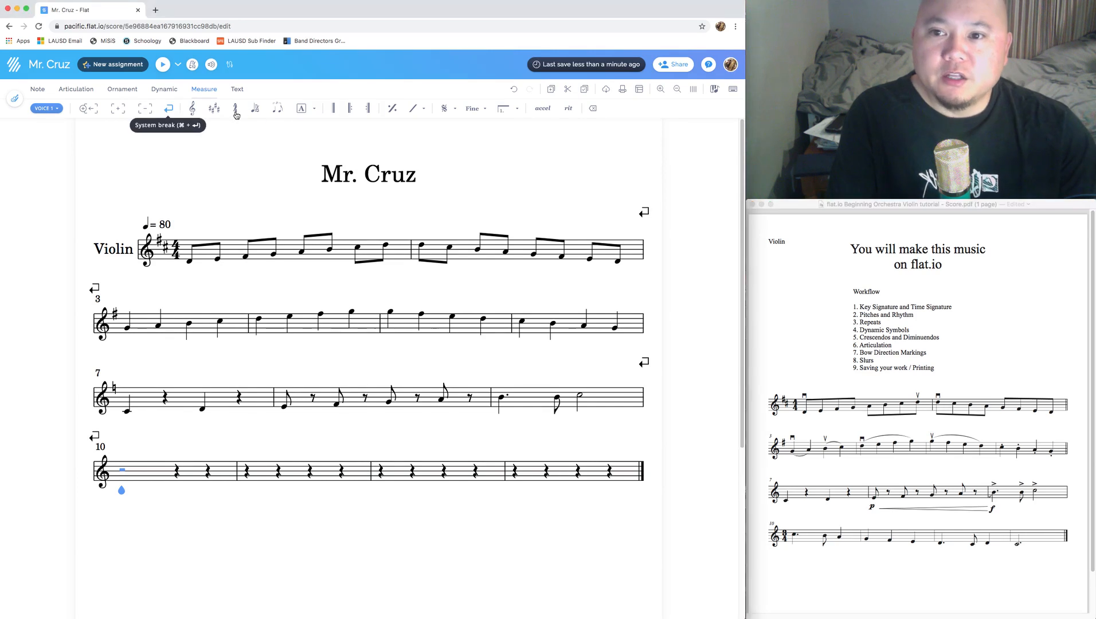
left_click(236, 113)
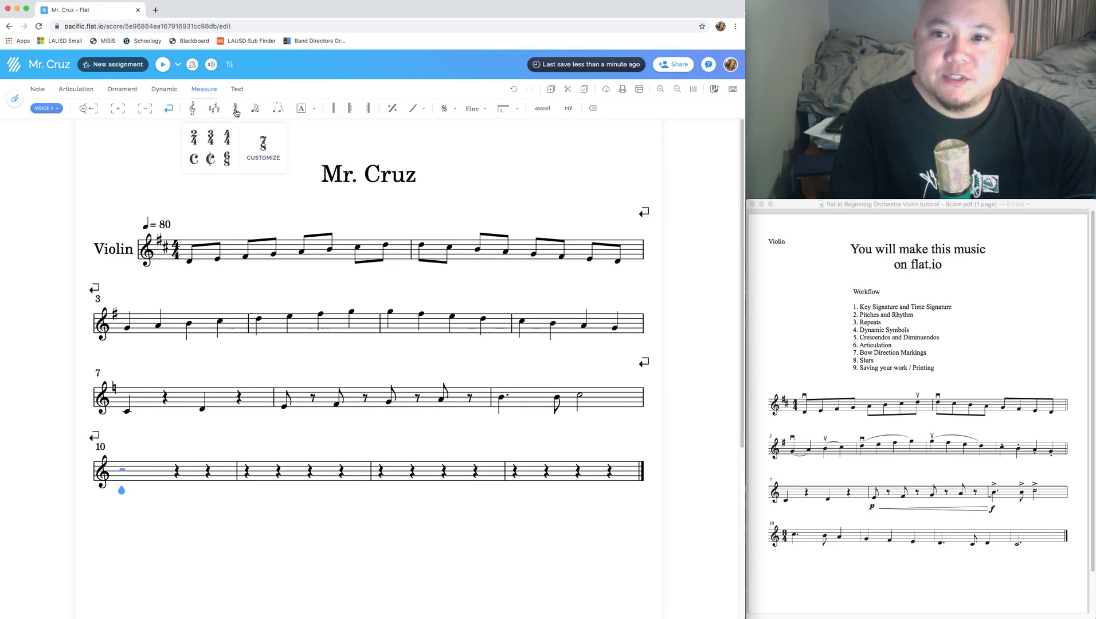
left_click(211, 143)
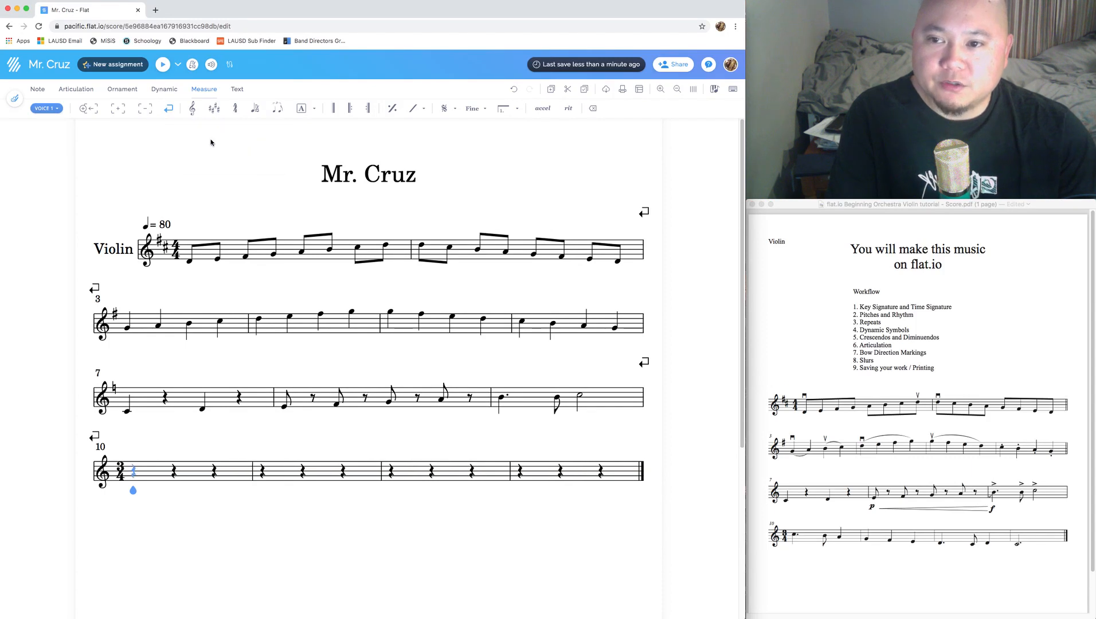
- Enter a dotted quarter note C on the third space at the start of measure 10
key("shift+Right")
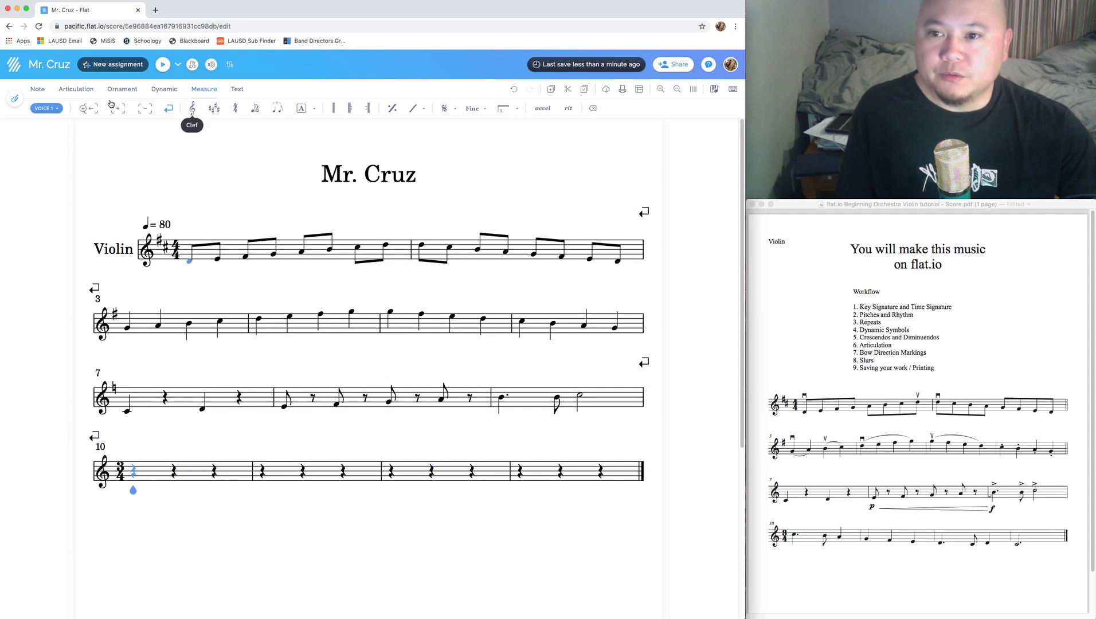
left_click(45, 92)
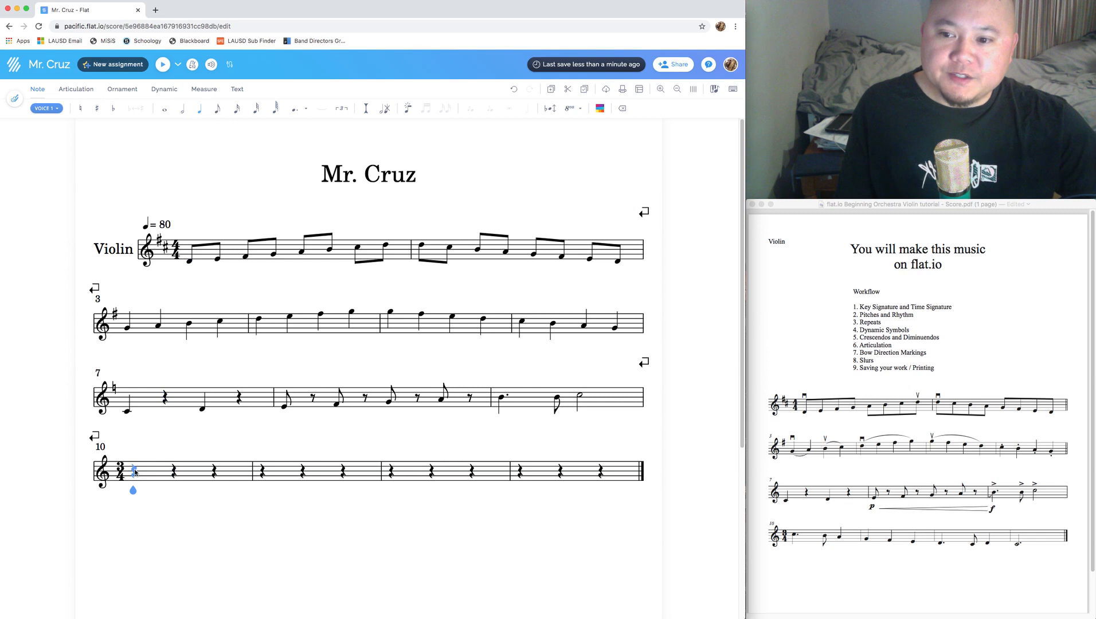
left_click(134, 469)
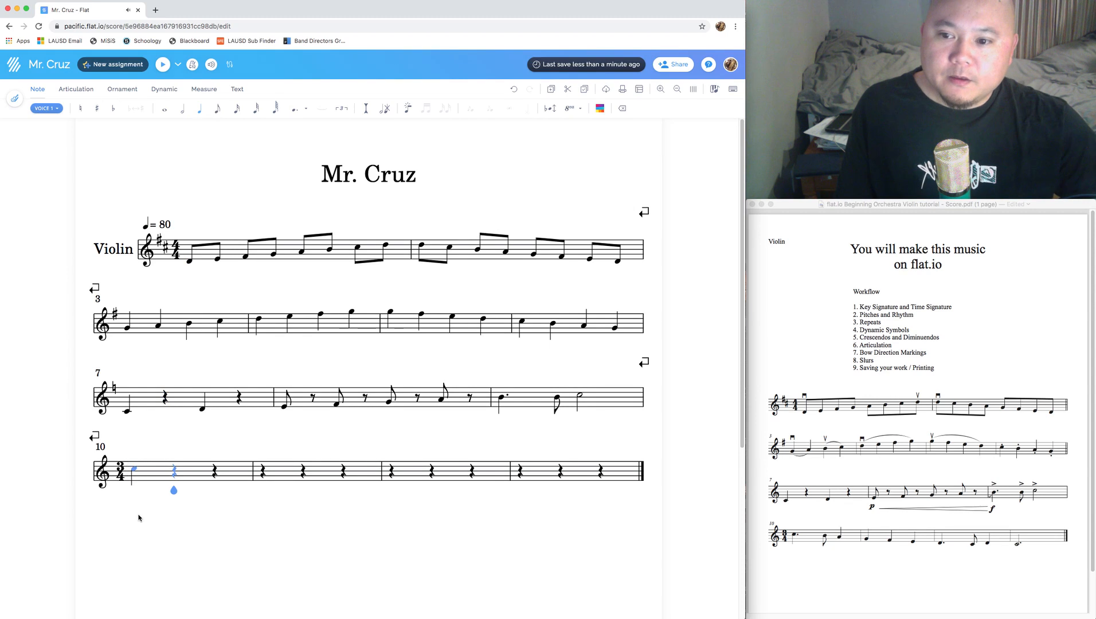
left_click(133, 486)
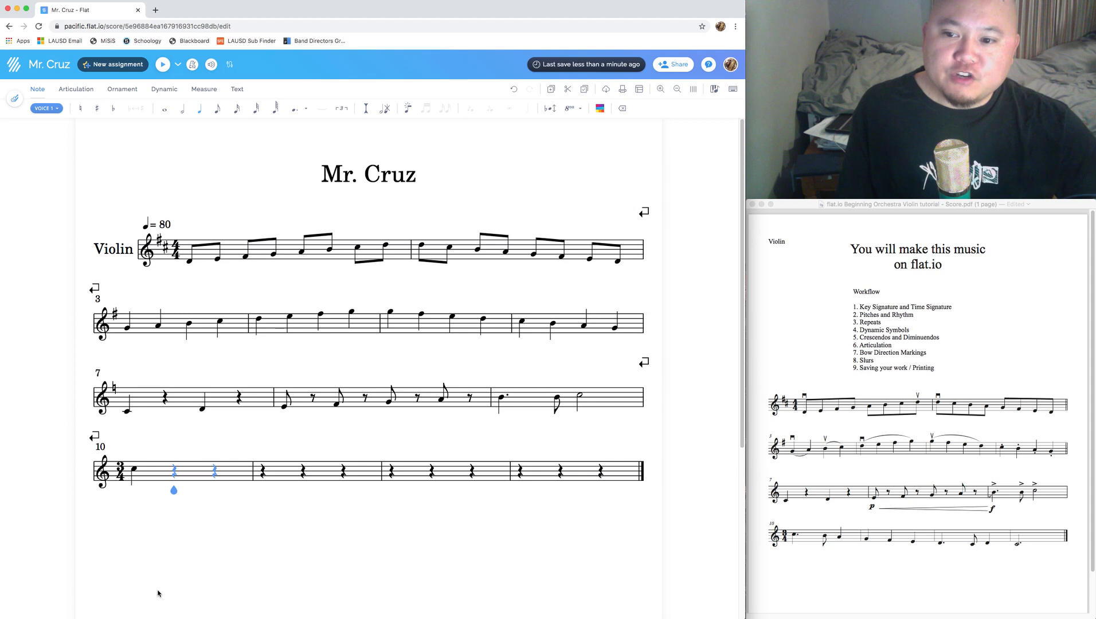
key("Left")
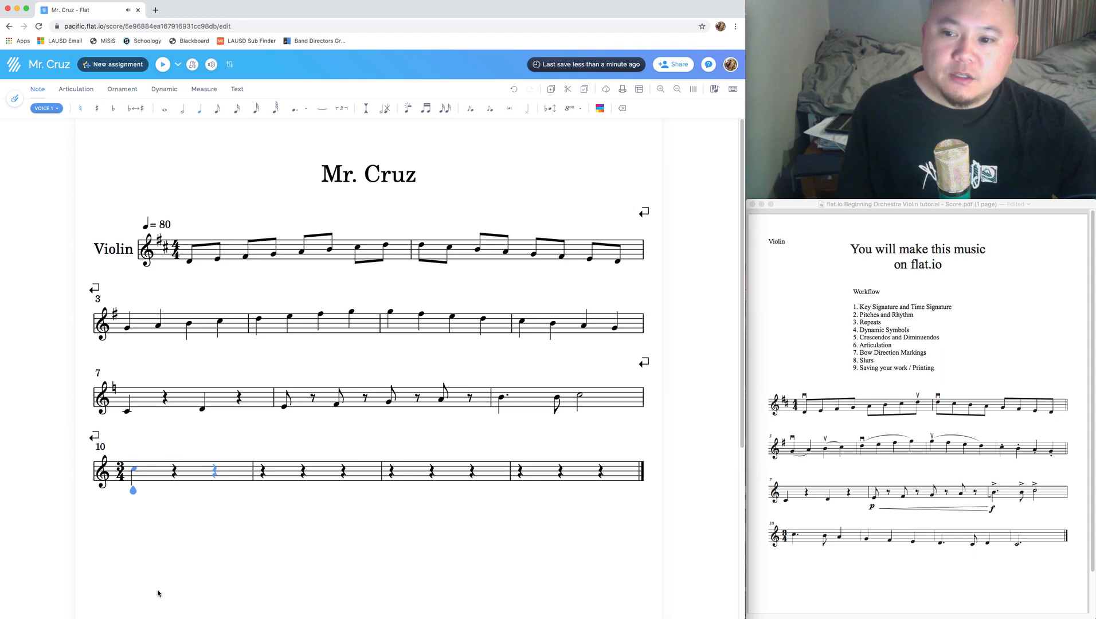
left_click(306, 112)
left_click(295, 110)
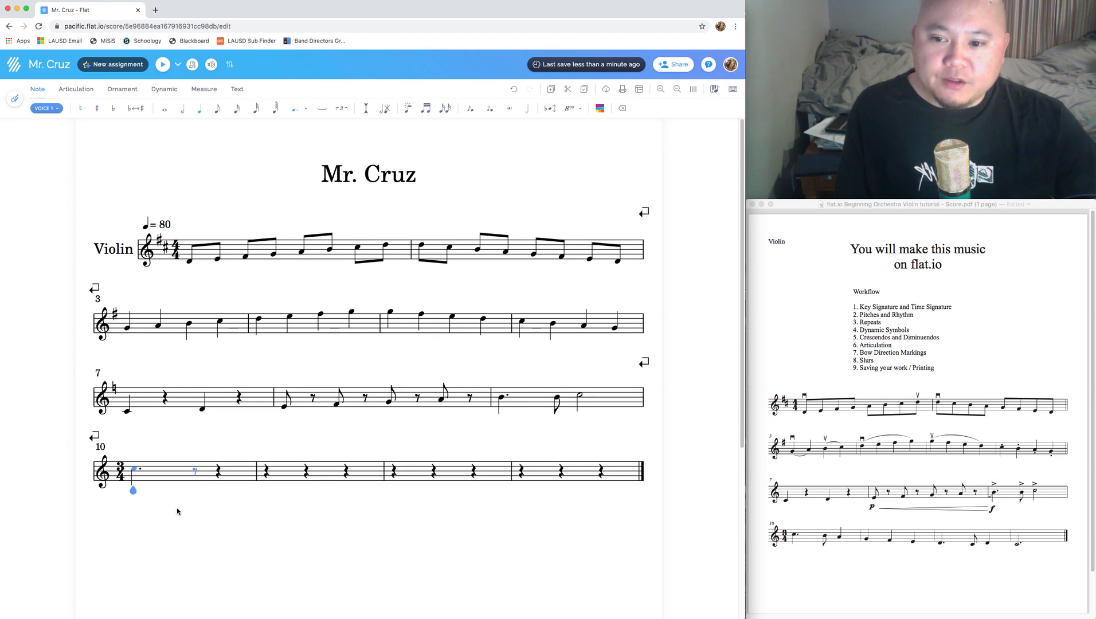
- Complete measure 10 with an eighth note B and a quarter note A, matching the reference PDF's last line
key("Right")
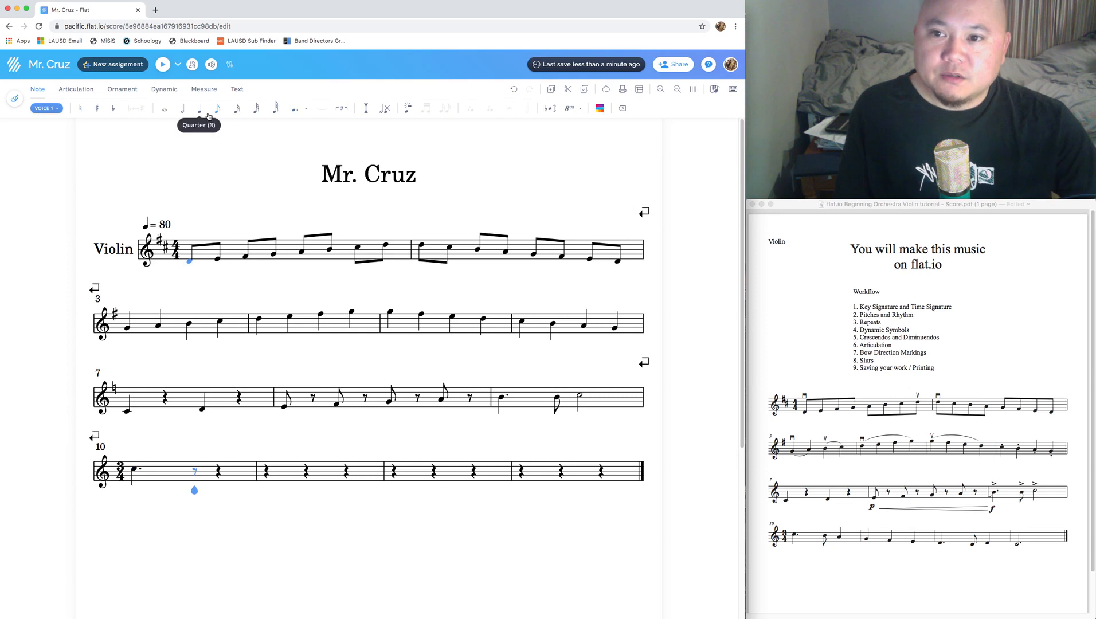
left_click(194, 472)
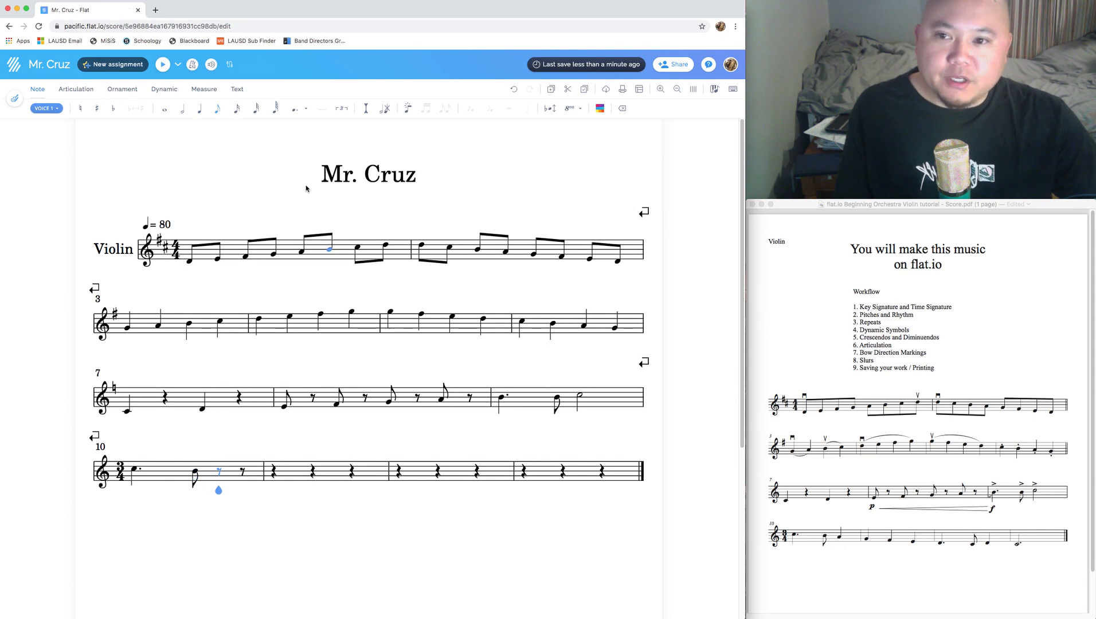
left_click(200, 110)
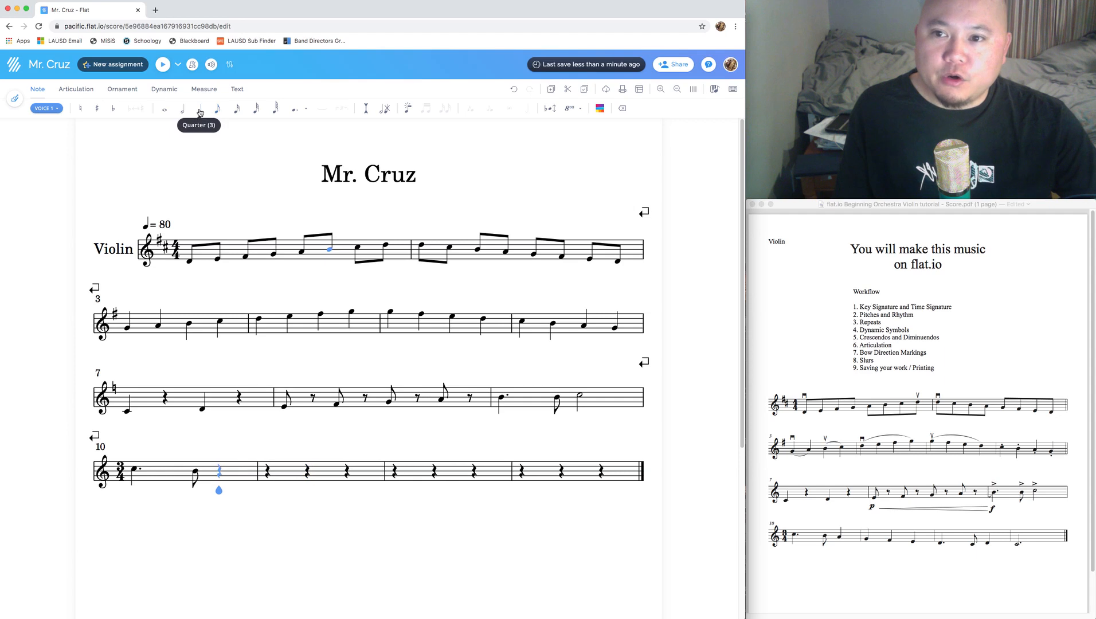
left_click(220, 473)
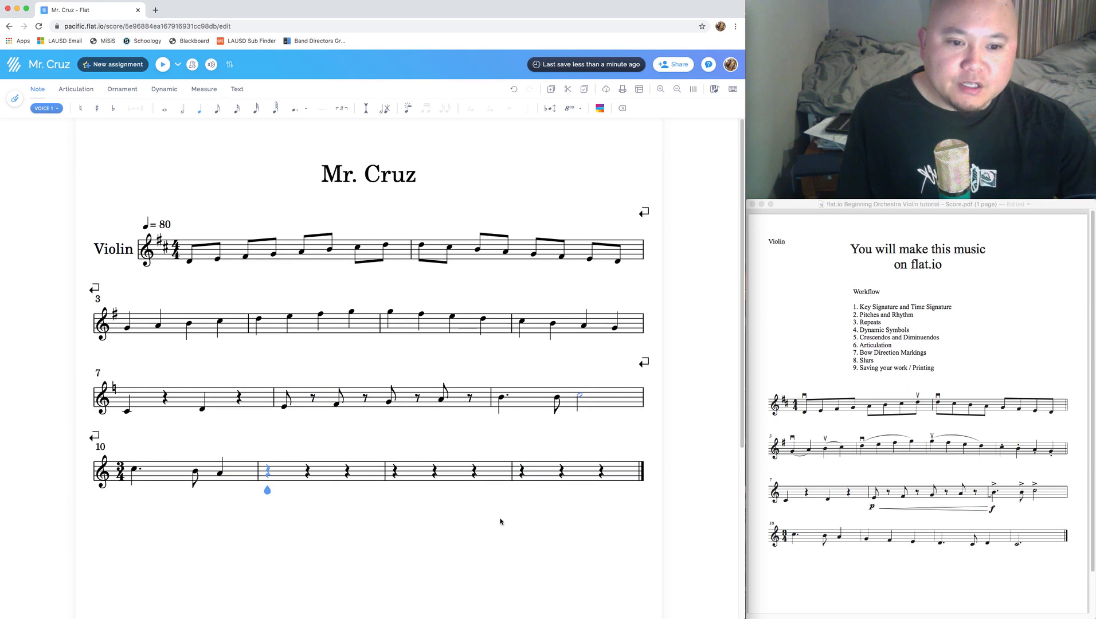
- Fill measure 11 with the quarter notes G, F and E
left_click(268, 475)
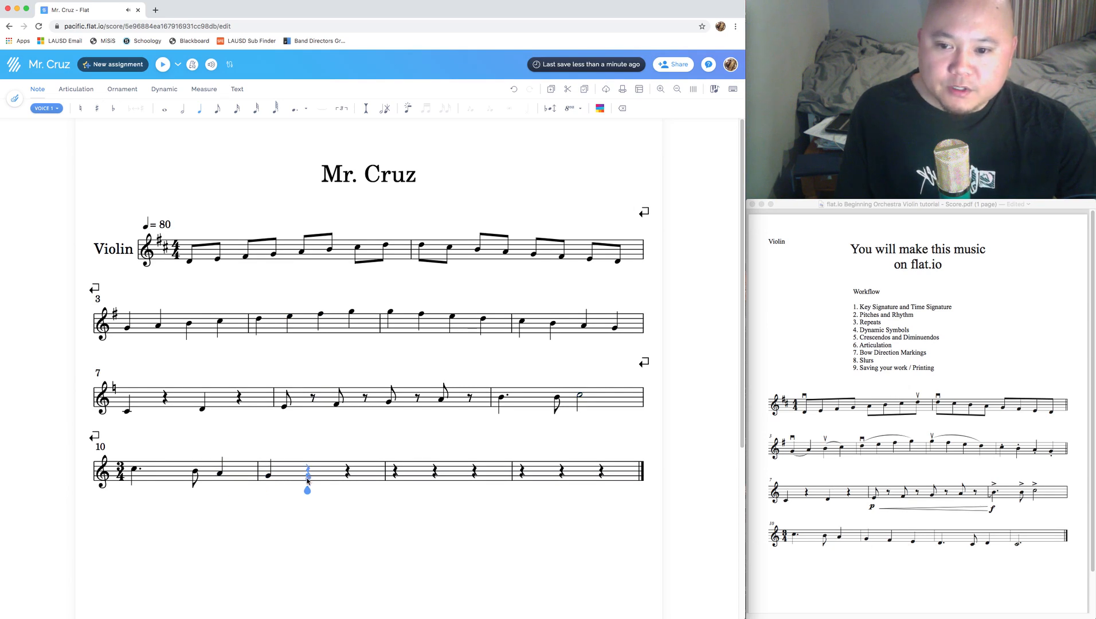
left_click(308, 478)
left_click(346, 482)
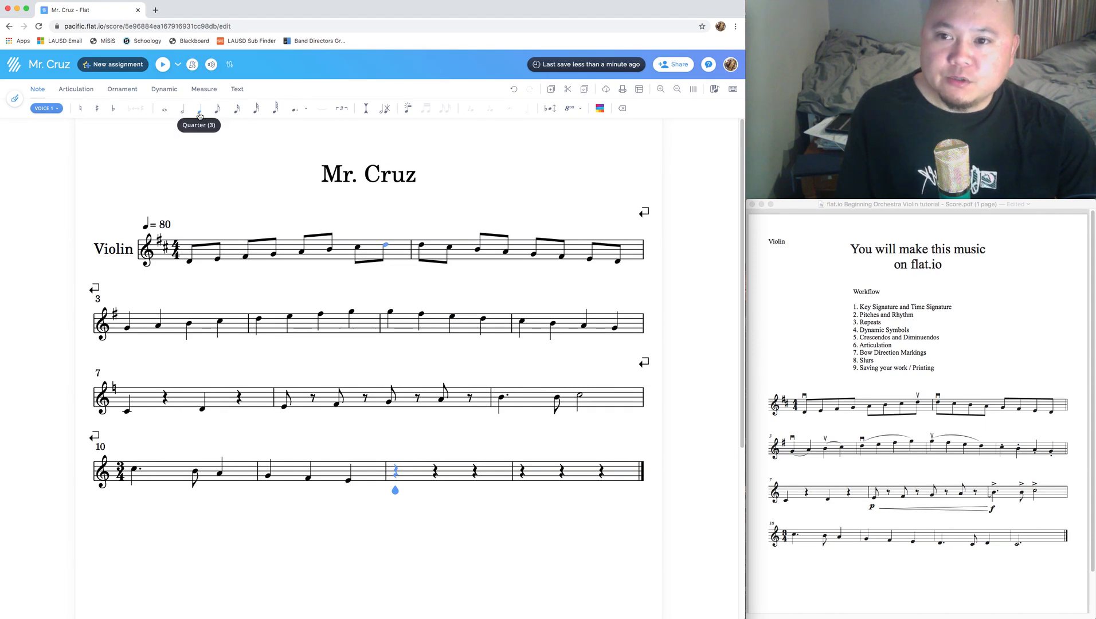
- Enter a dotted quarter note D below the staff at the start of measure 12
left_click_drag(398, 486, 398, 482)
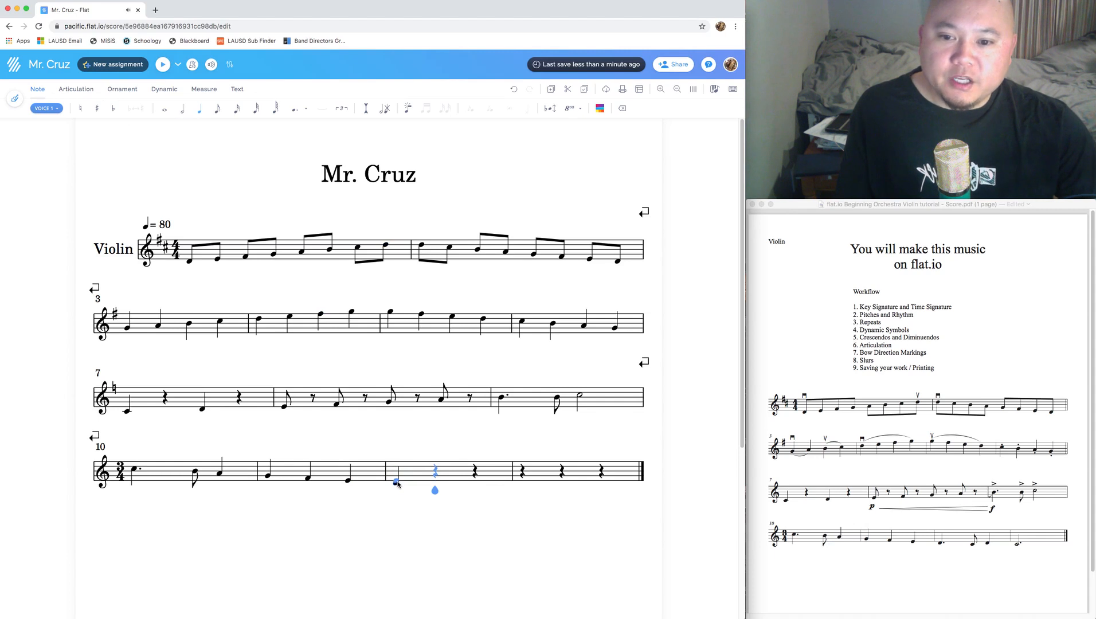
key("Left")
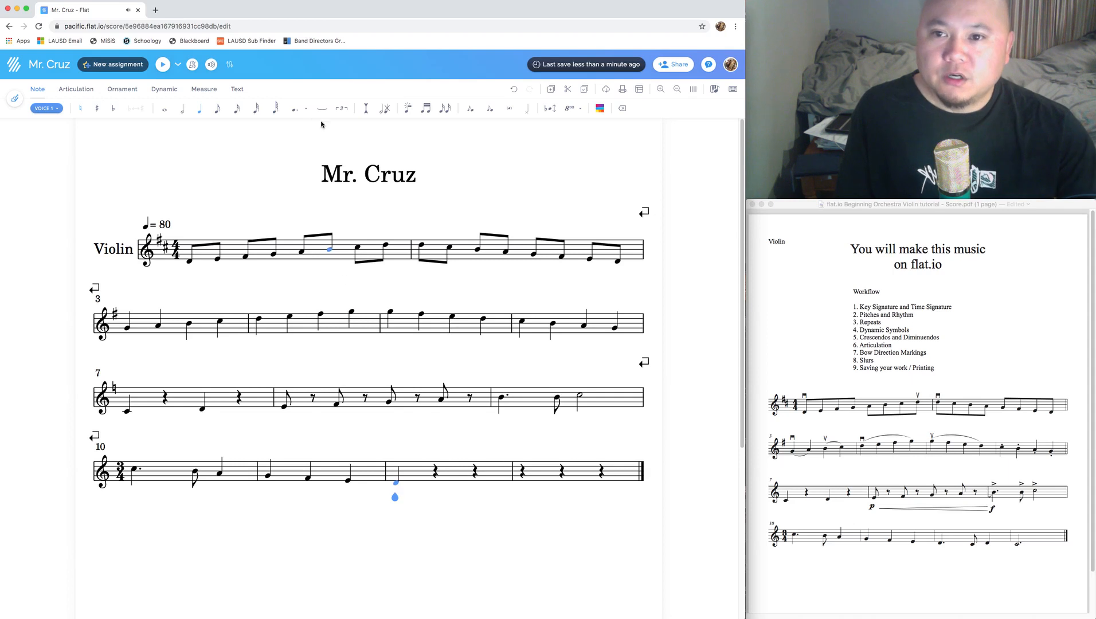
left_click(294, 110)
left_click(296, 108)
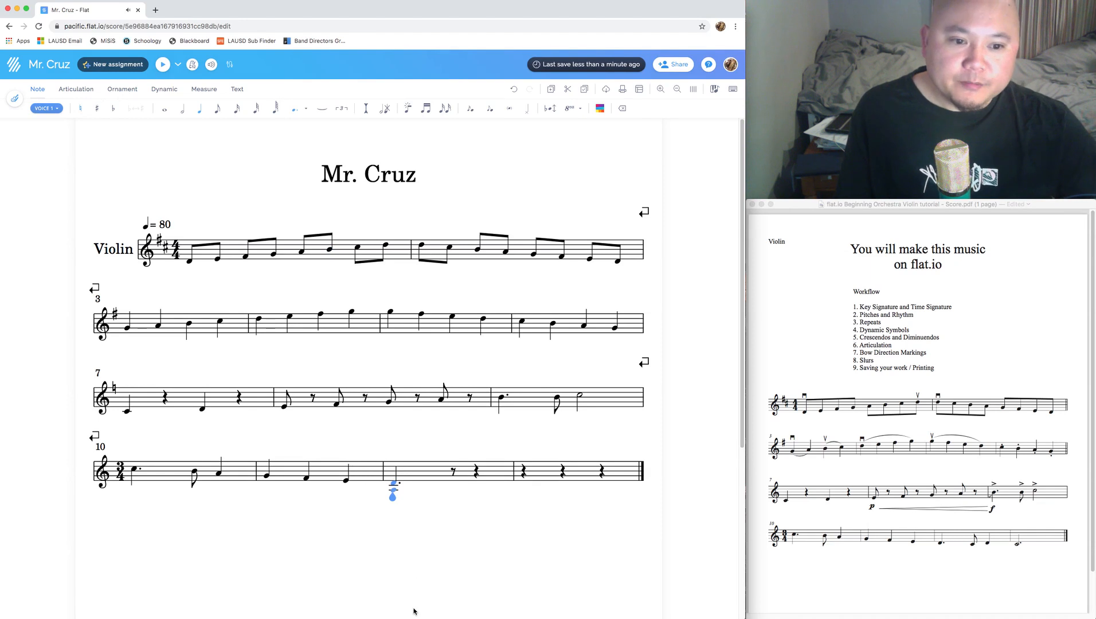
- Complete measure 12 with an eighth note middle C and a quarter note D
key("Right")
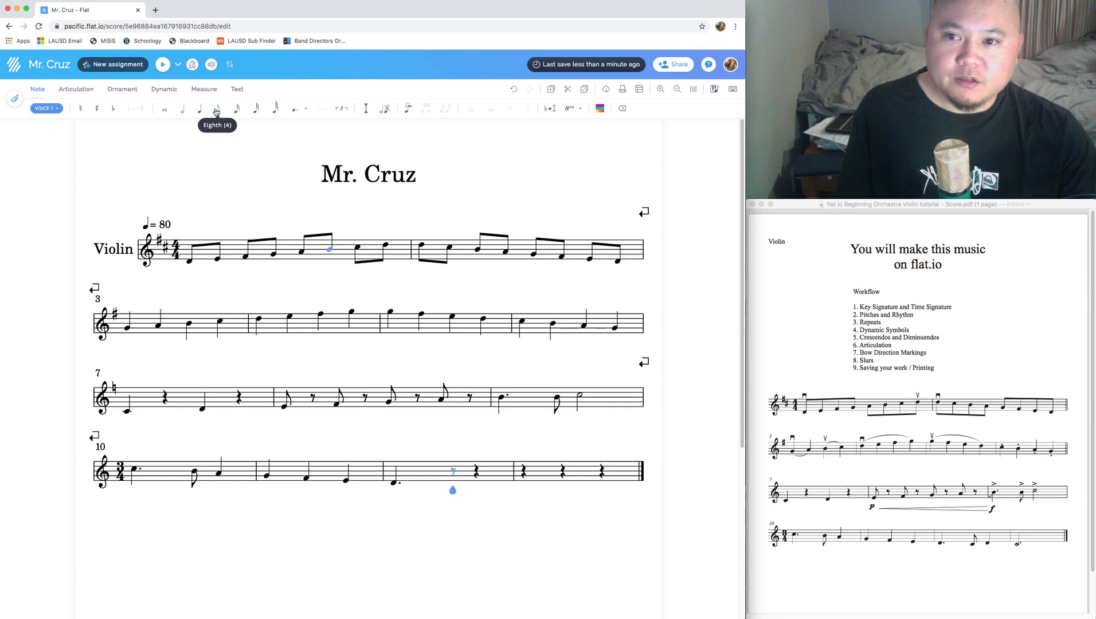
left_click(452, 484)
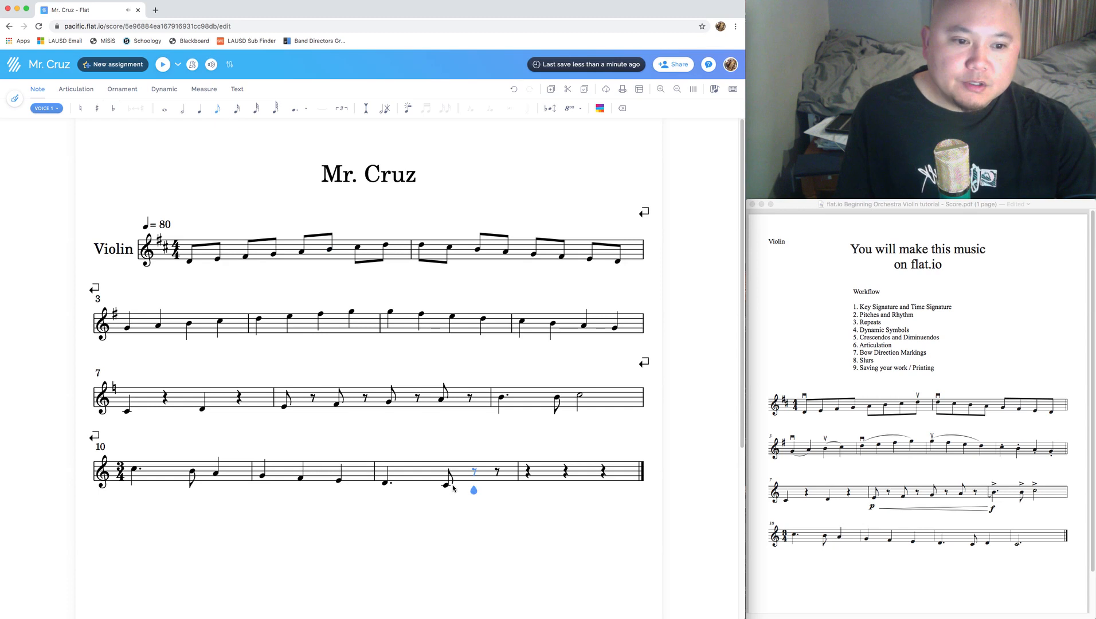
left_click(199, 108)
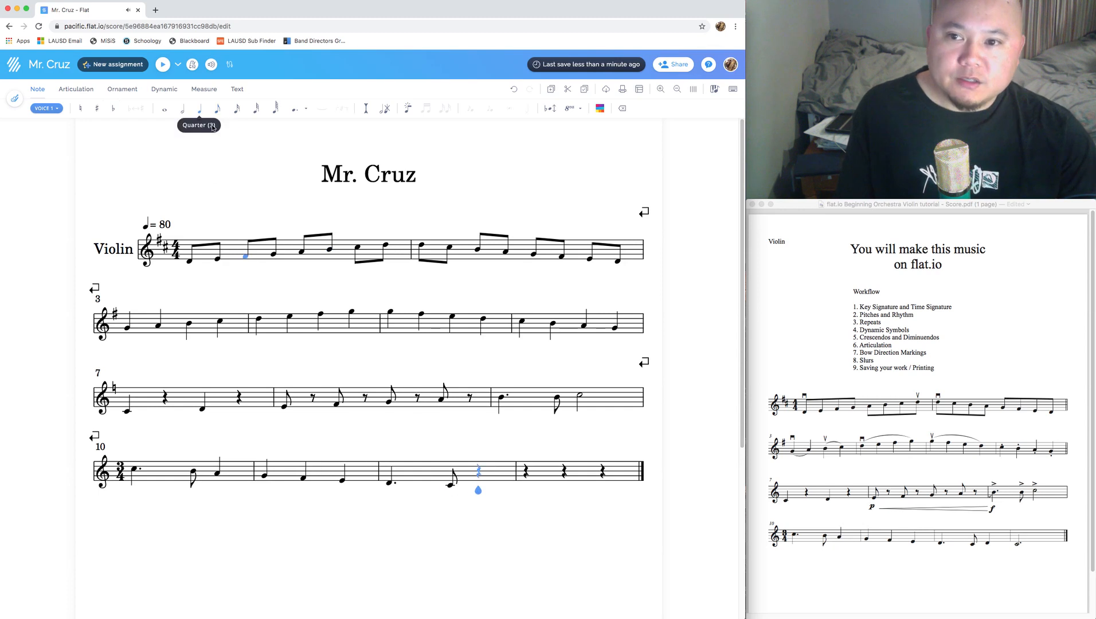
left_click(478, 482)
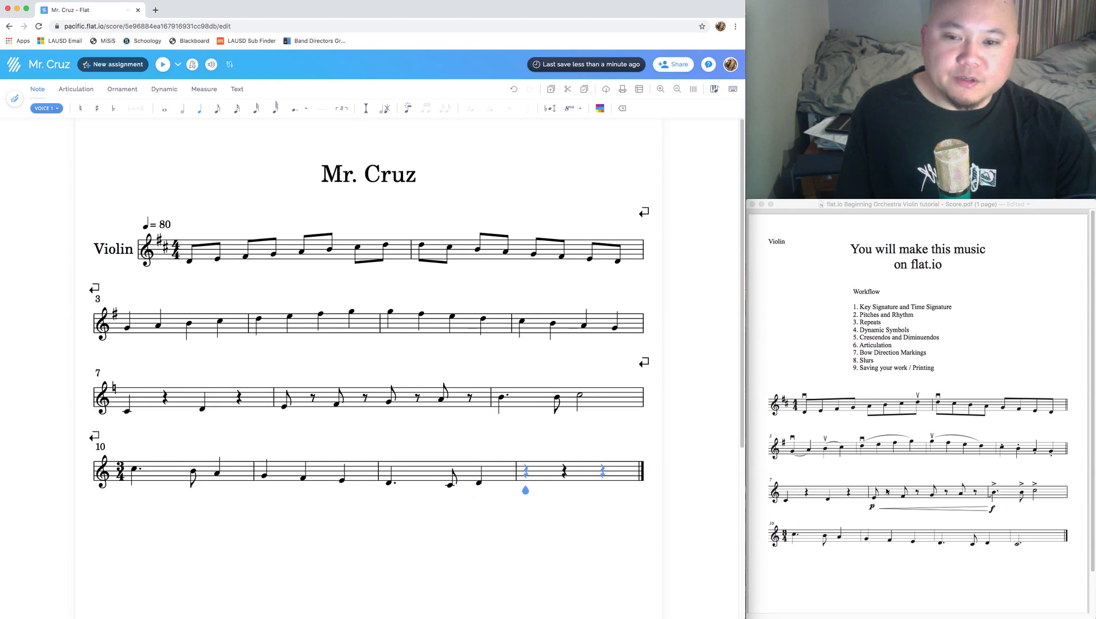
- Fill the last measure, measure 13, with a dotted half note on middle C
left_click(183, 113)
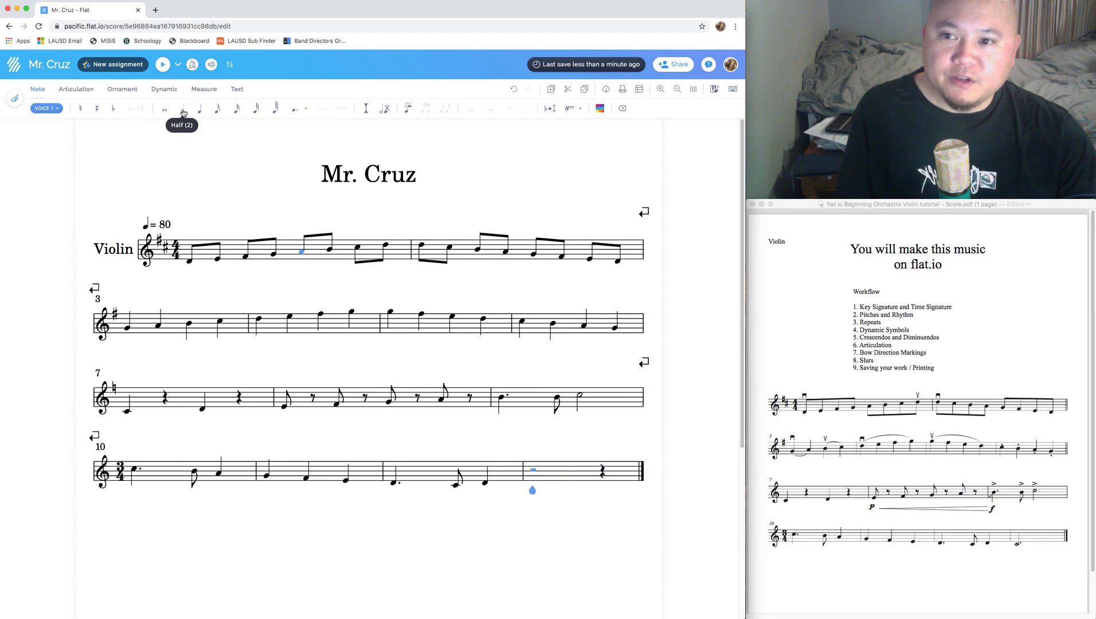
left_click(534, 488)
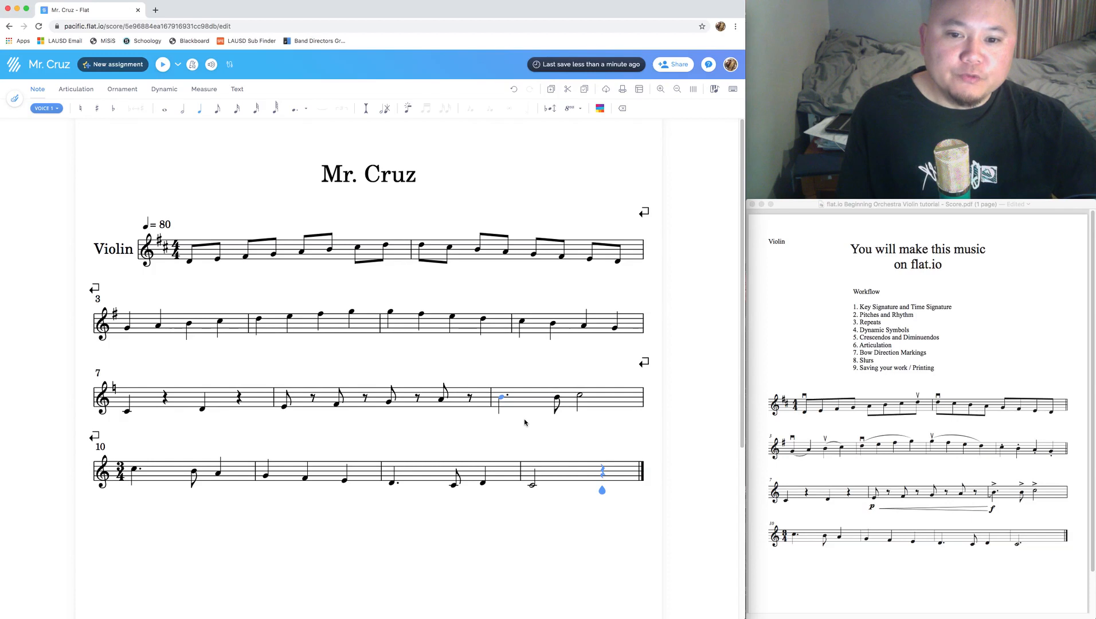
key("Left")
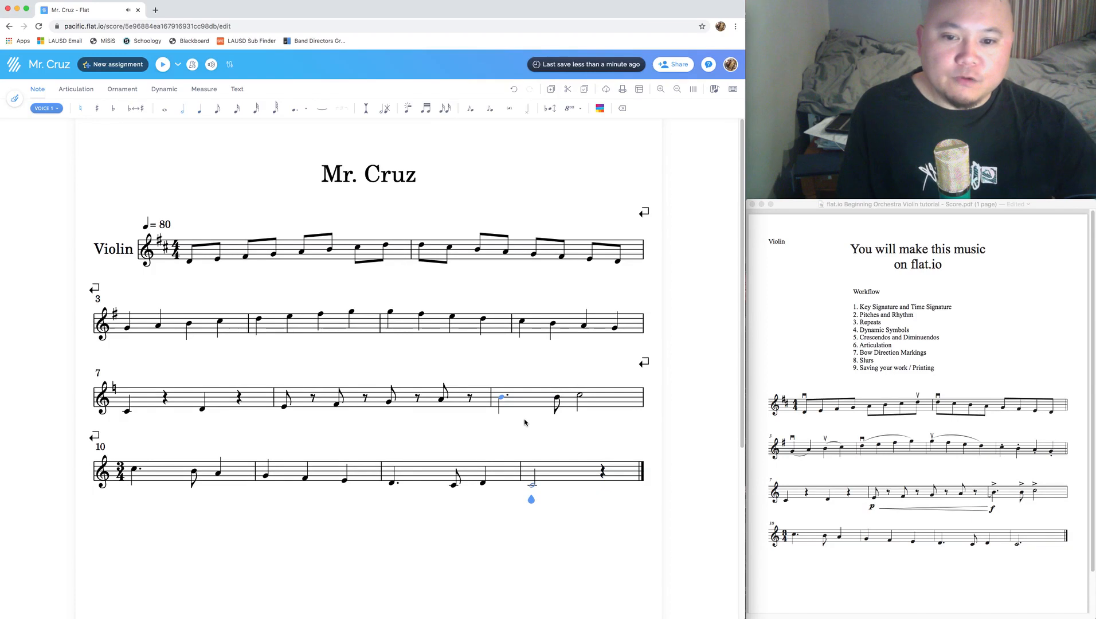
left_click(296, 110)
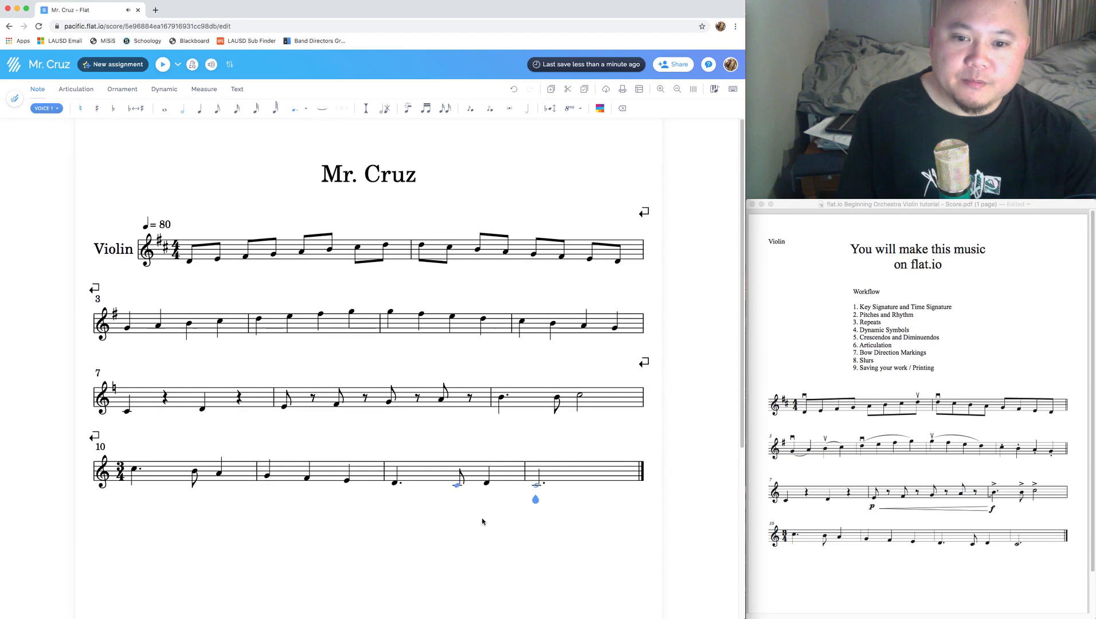
- Check the workflow list in the reference PDF, highlighting the Pitches and Rhythm item and moving on to Repeats
left_click(871, 338)
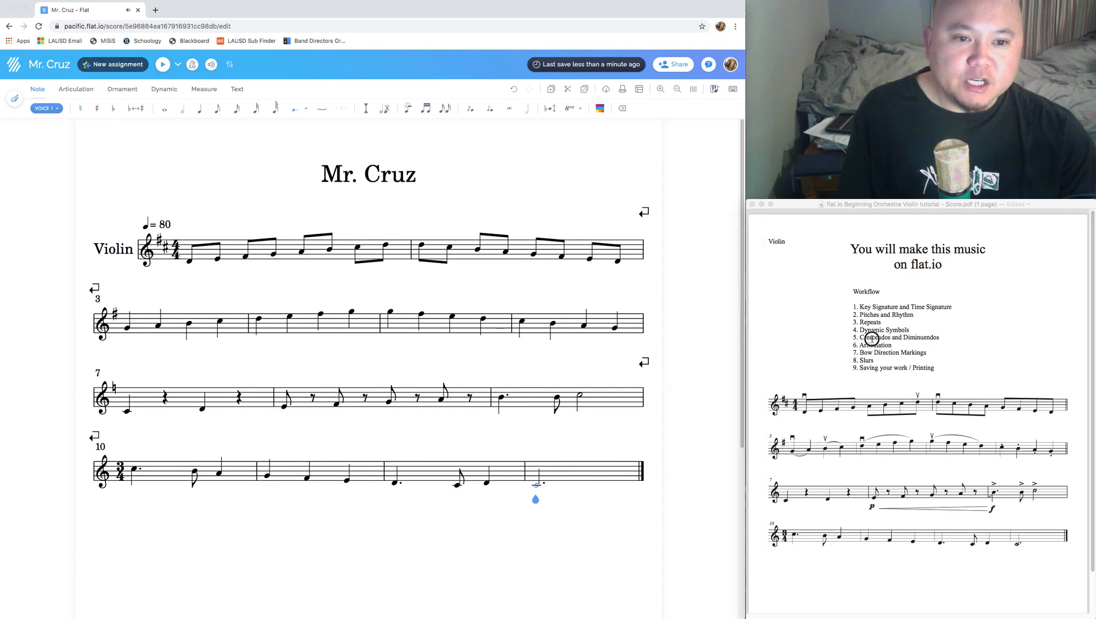
left_click_drag(914, 315, 835, 317)
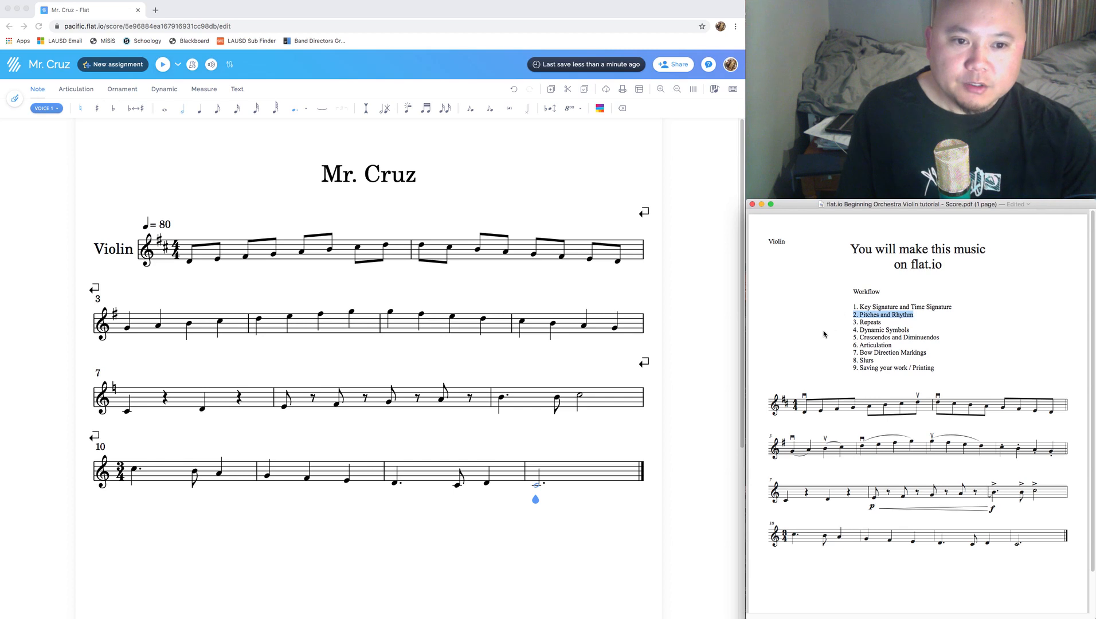
left_click(825, 334)
left_click_drag(855, 322, 886, 322)
left_click(848, 322)
left_click(883, 322)
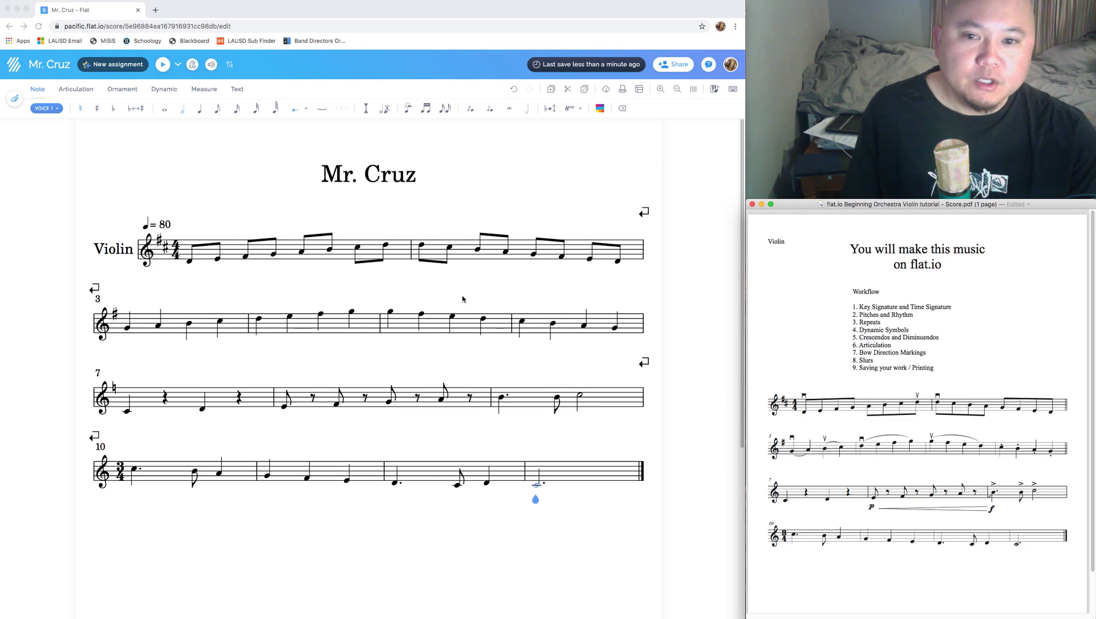
- Add a start repeat barline at the beginning of measure 4 and an end repeat barline at the end of measure 5
left_click(191, 272)
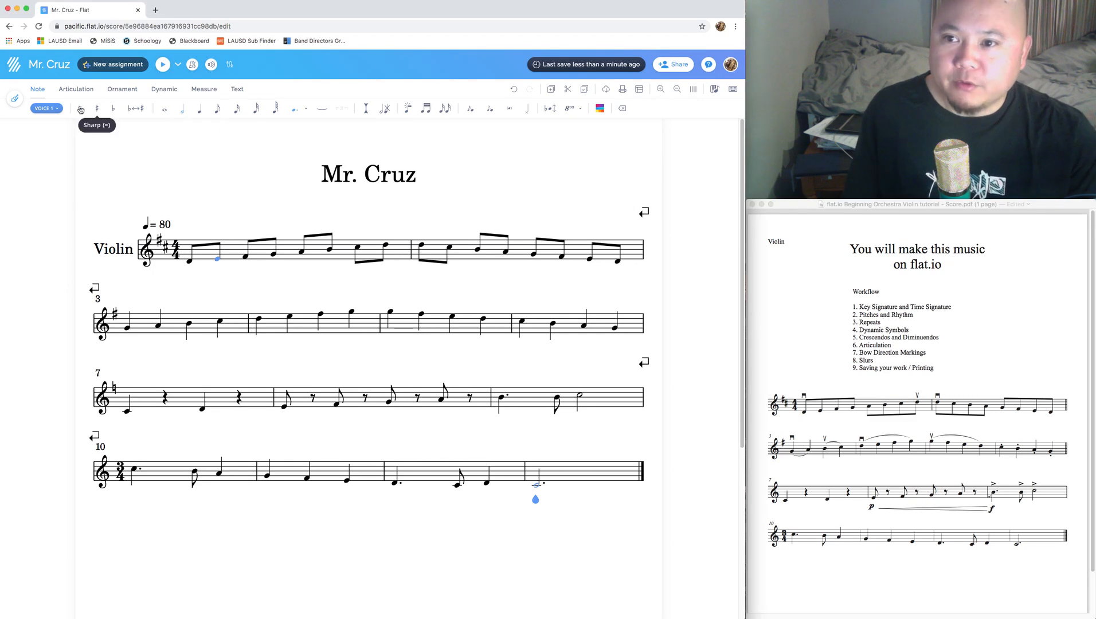
left_click(190, 263)
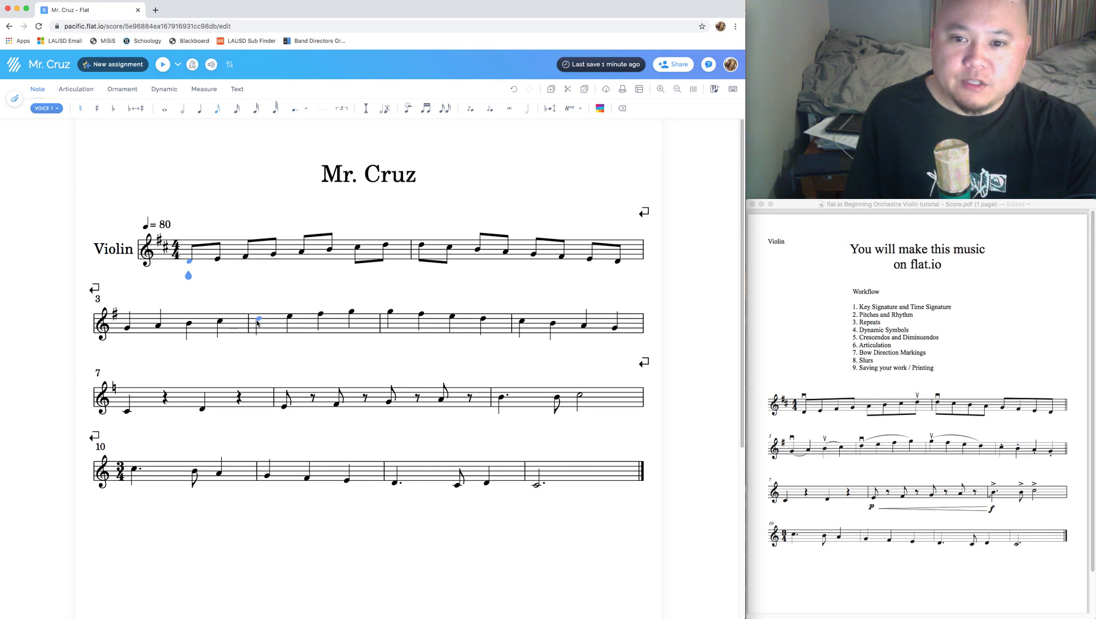
left_click(259, 319)
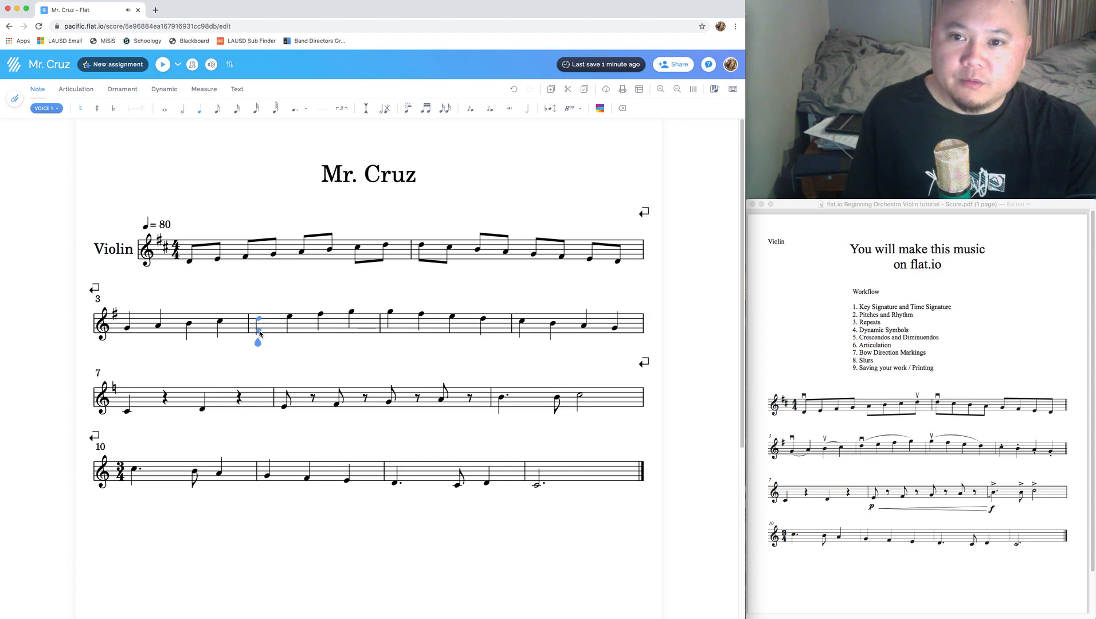
left_click(197, 92)
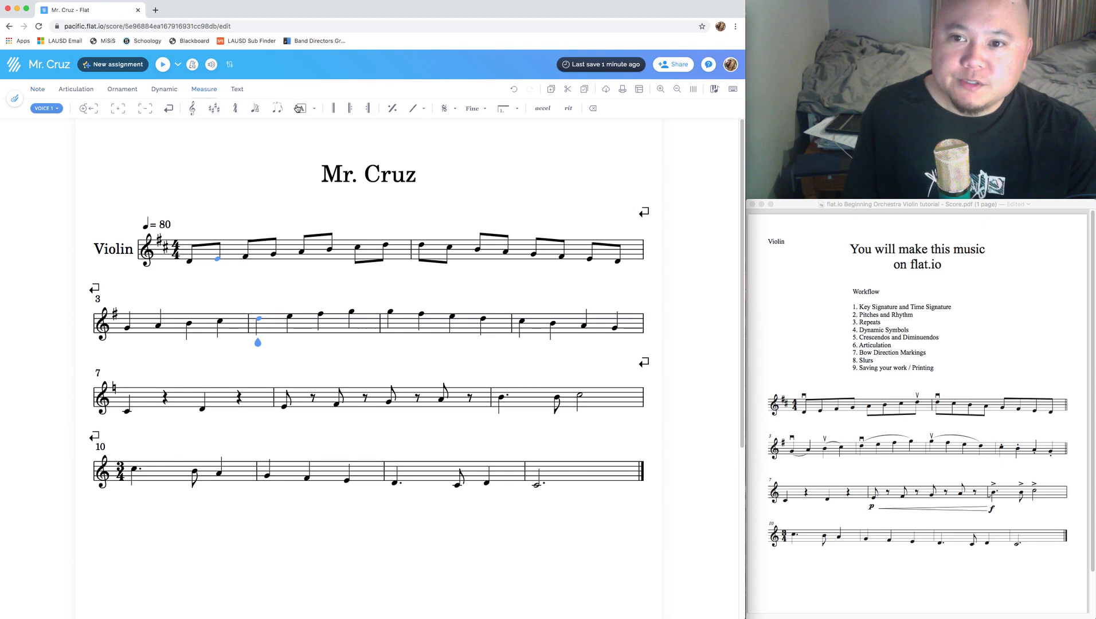
left_click(351, 109)
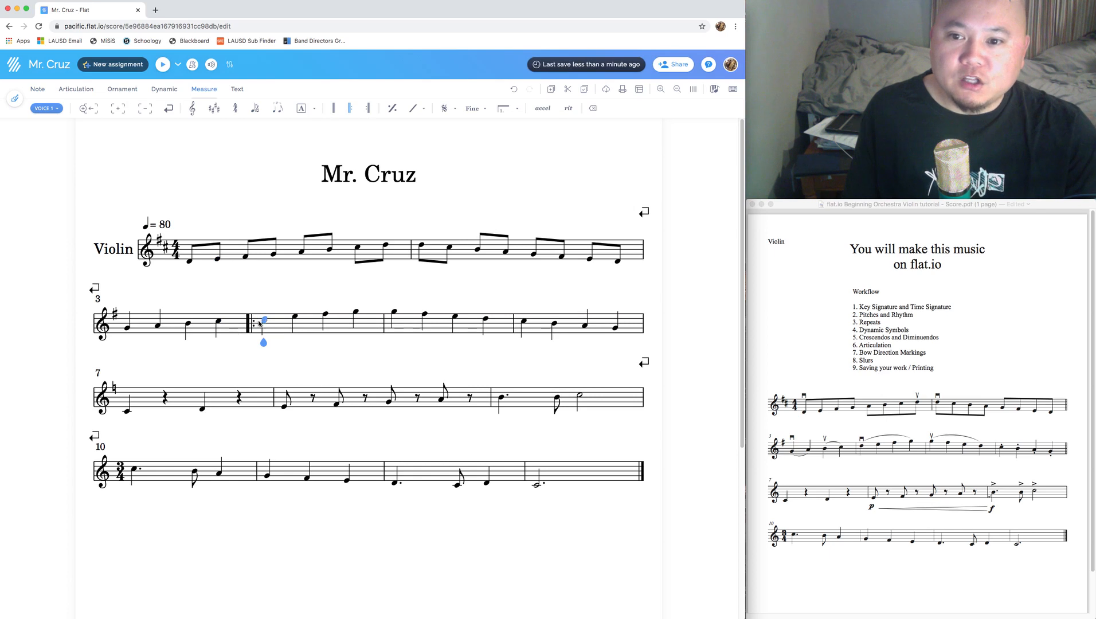
left_click(481, 323)
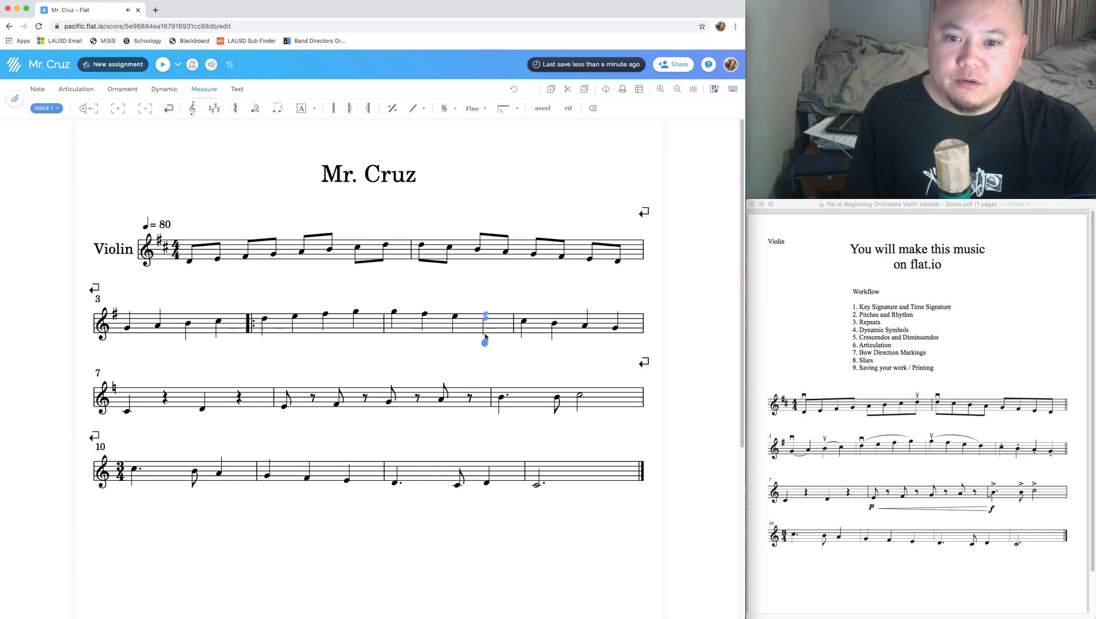
left_click(370, 110)
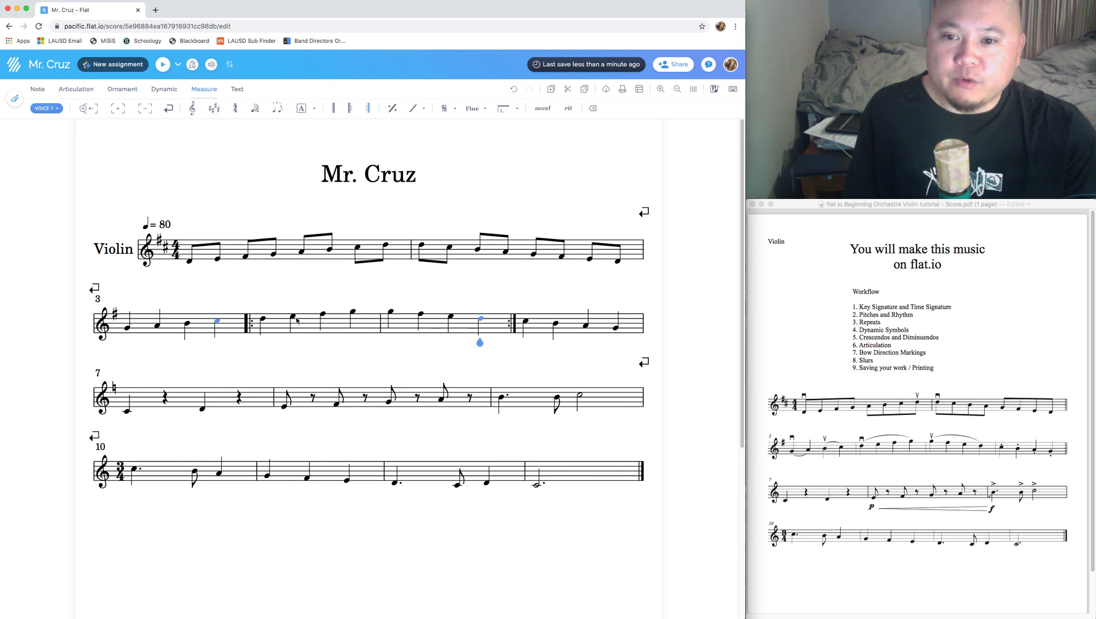
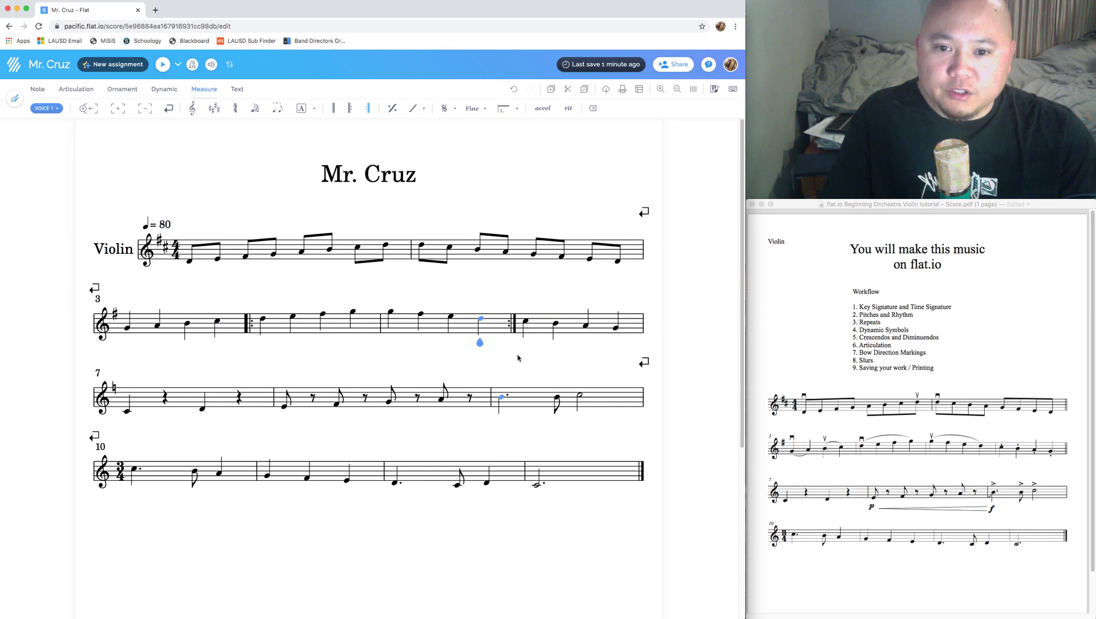
scroll(517, 353, "down", 4)
scroll(516, 344, "up", 2)
scroll(513, 304, "up", 1)
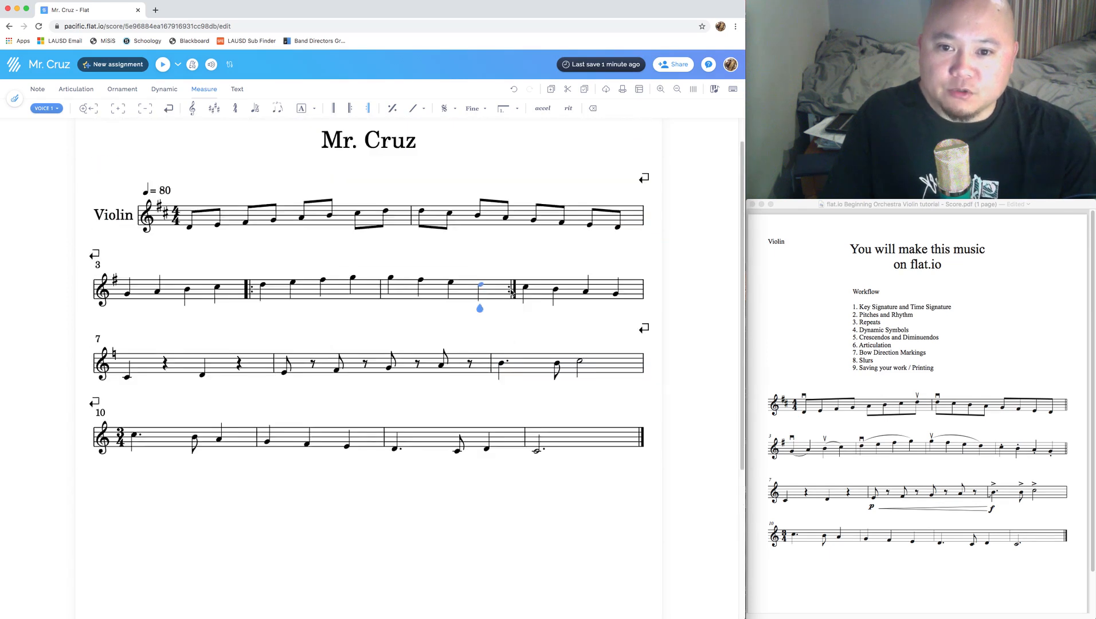
- Undo the start and end repeat barlines added around measures 4 and 5
key("super+z")
key("super+z")
scroll(440, 310, "up", 3)
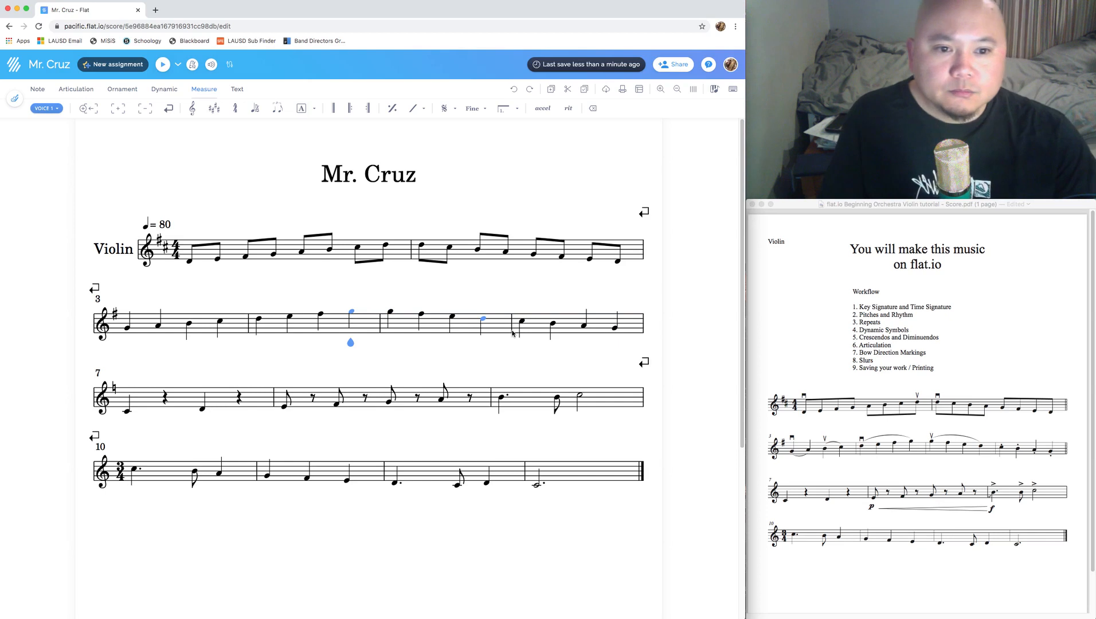
- Examine the Dynamic Symbols item in the reference PDF and the dynamic marks in its third line of music
left_click_drag(858, 330, 910, 329)
left_click(927, 331)
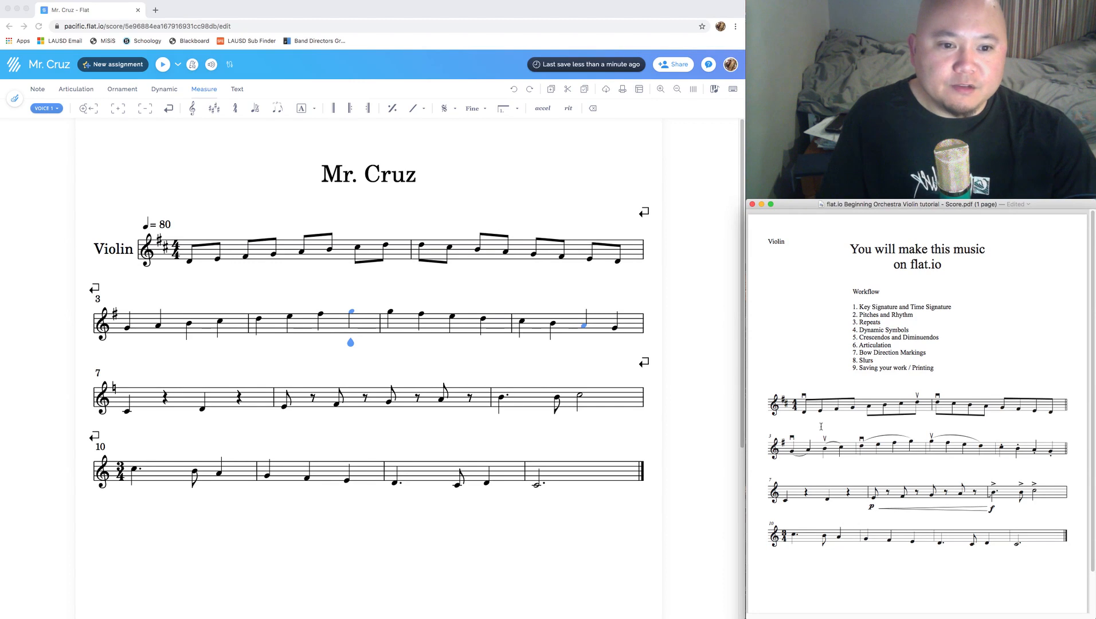
left_click_drag(800, 409, 949, 417)
left_click(888, 507)
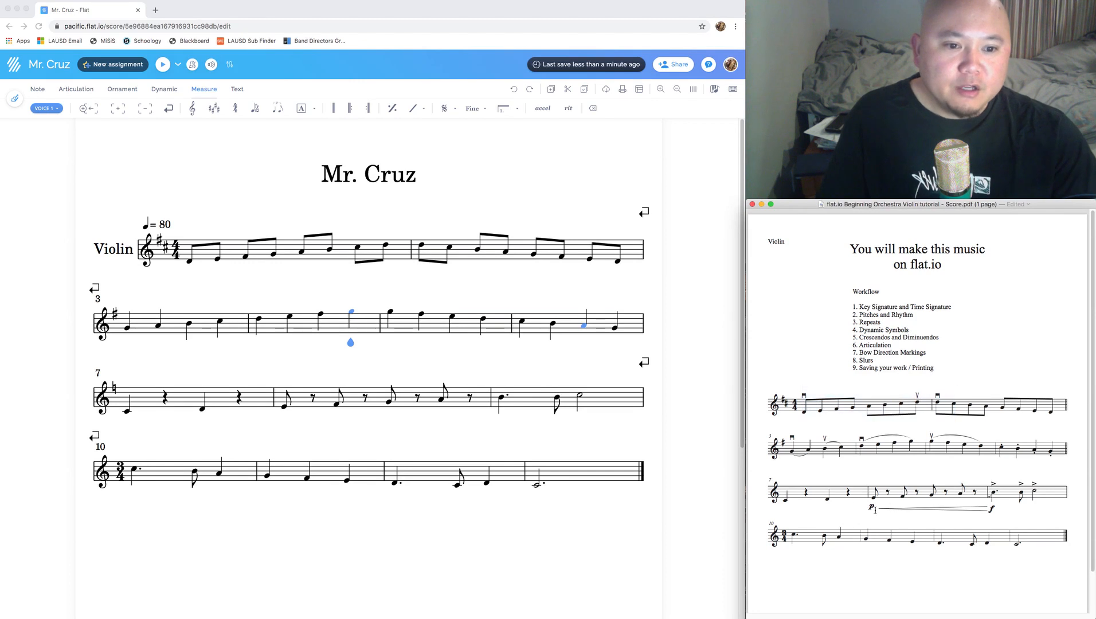
left_click_drag(874, 506, 914, 506)
left_click(995, 508)
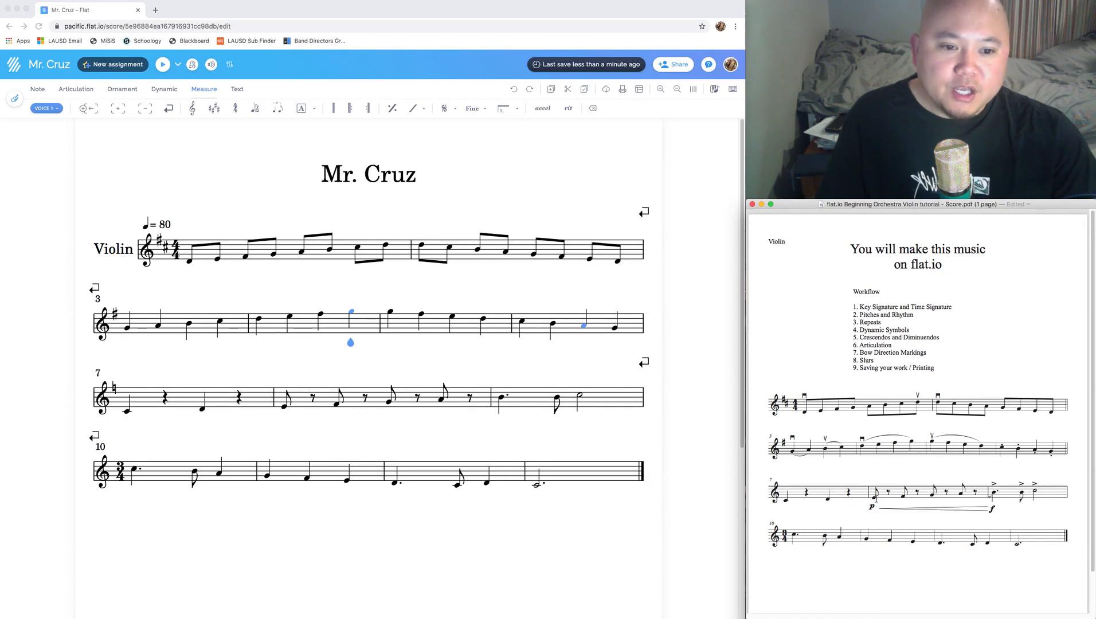
- Step the note selection from the first eighth note of measure 8 to the half note in measure 9
left_click(284, 408)
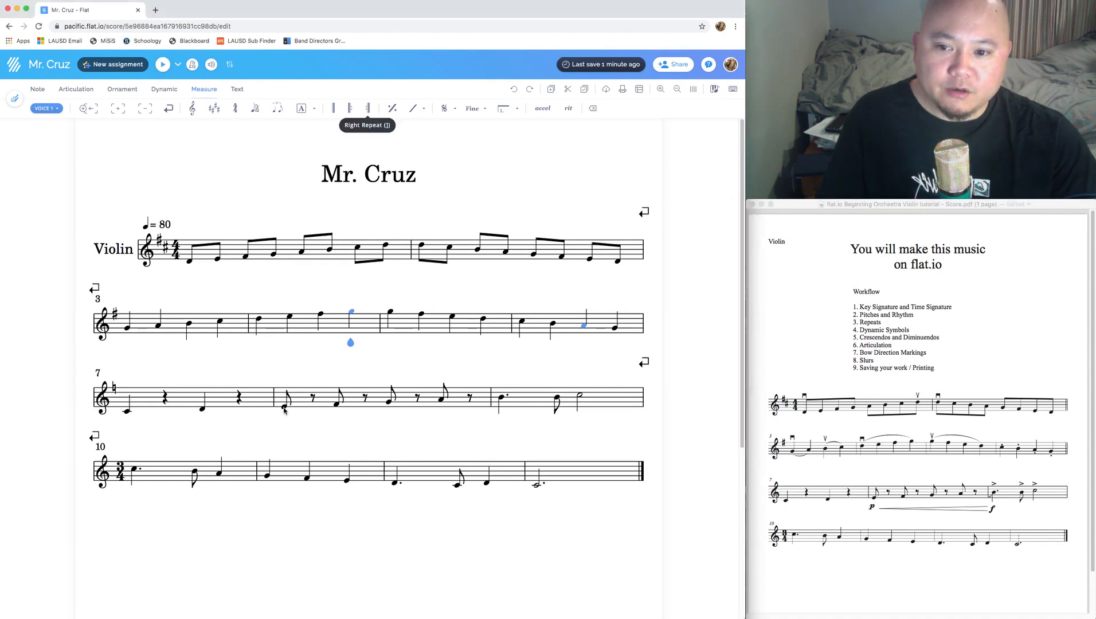
left_click(283, 408)
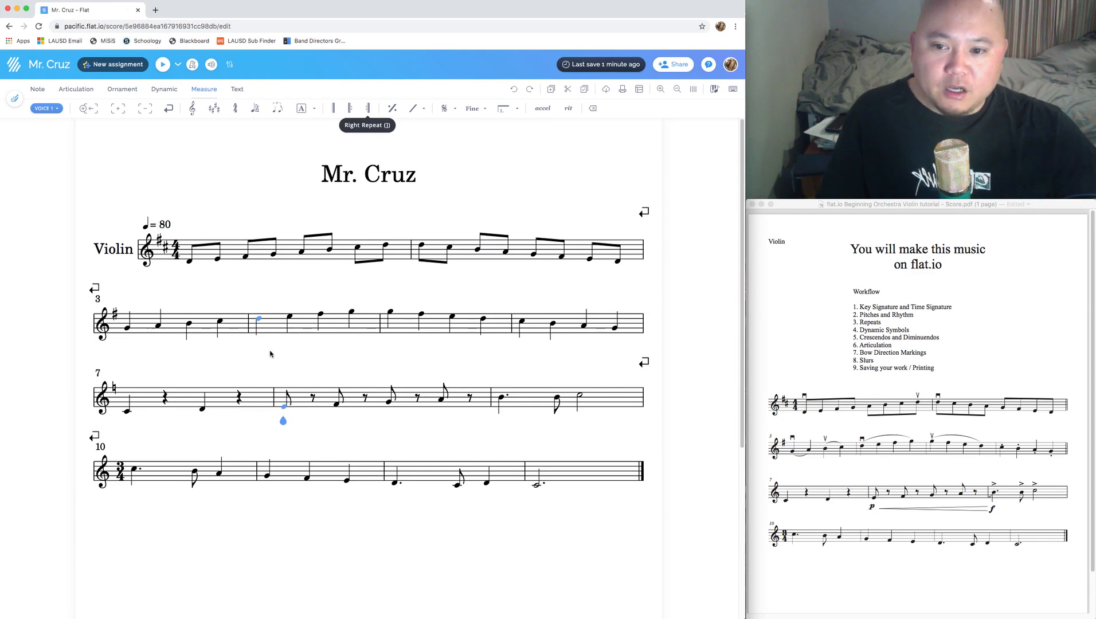
key("Left")
key("Left")
key("Right")
key("Right")
key("Right")
key("Right")
key("Right")
key("Right")
key("Right")
key("Right")
key("Right")
key("Right")
key("Right")
key("Right")
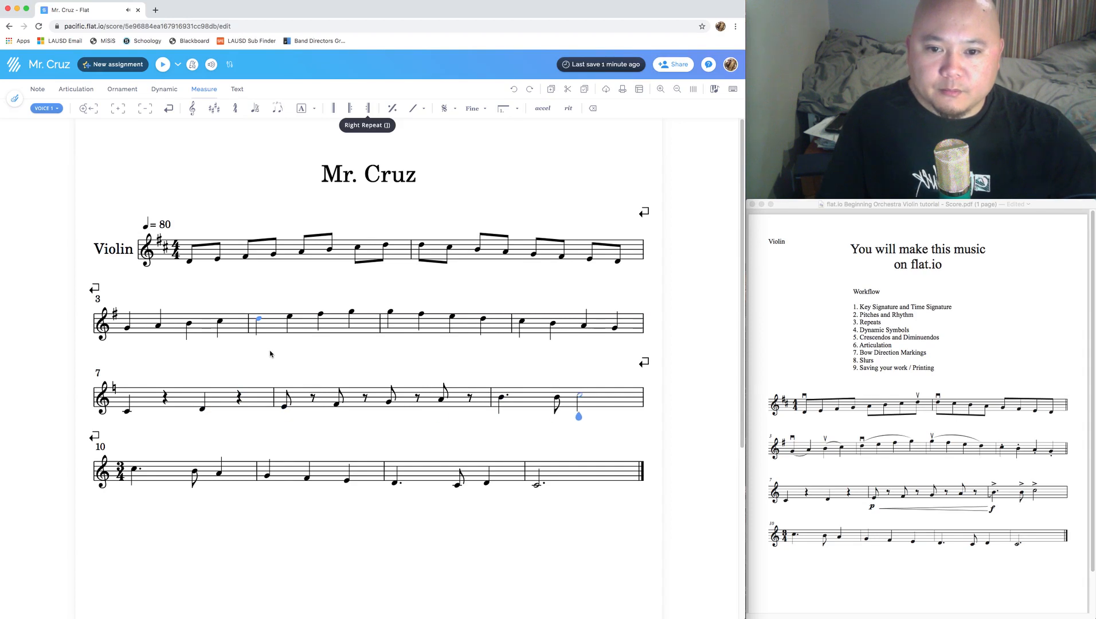
- Return the selection to the first eighth note of measure 8 and mark it with a piano (p) dynamic
key("Left")
key("Left")
key("Left")
key("Left")
key("Left")
key("Left")
key("Left")
key("Left")
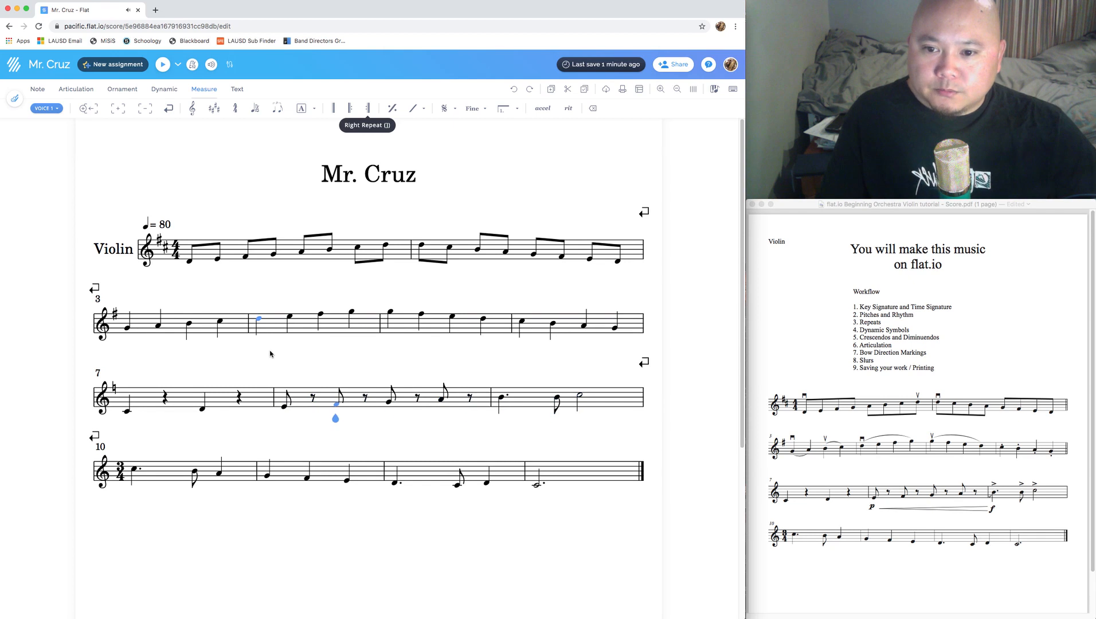
key("Left")
key("Left")
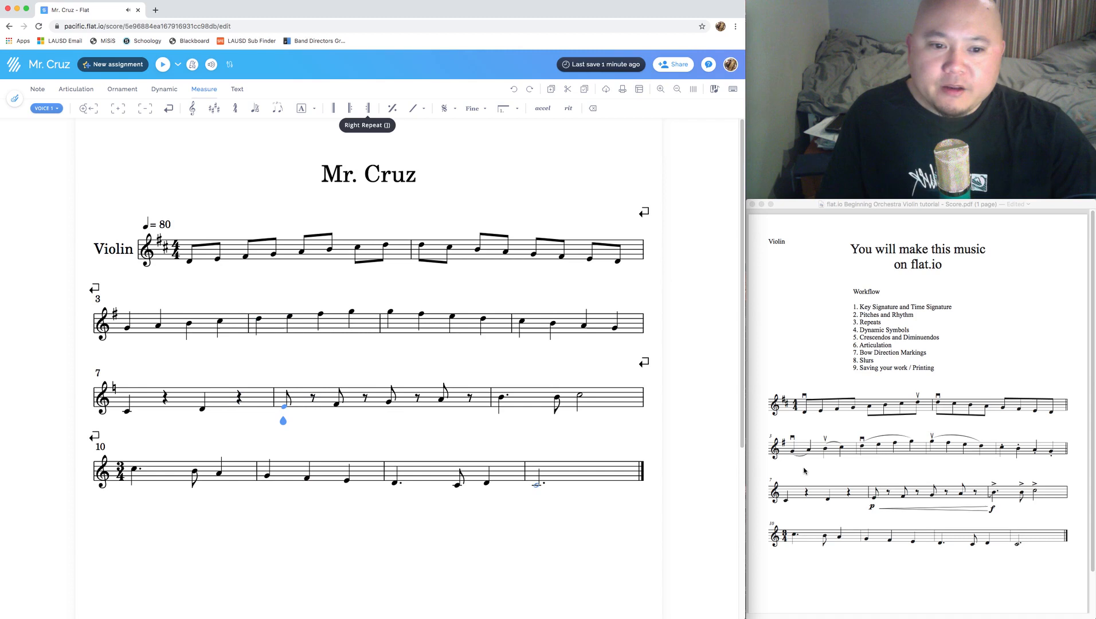
left_click(841, 498)
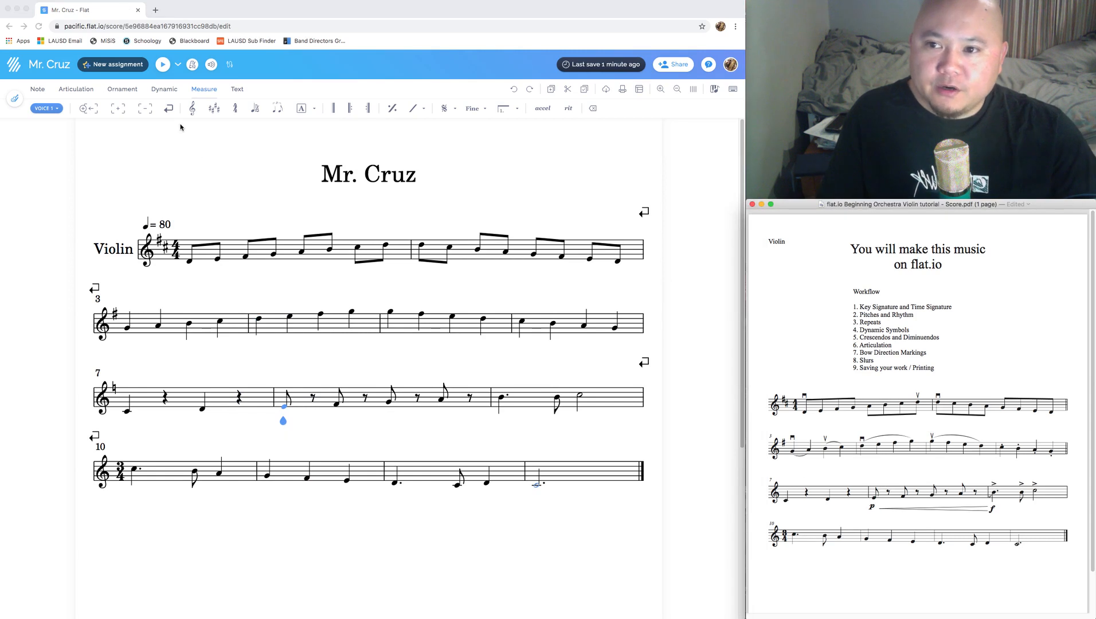
left_click(164, 94)
left_click(164, 92)
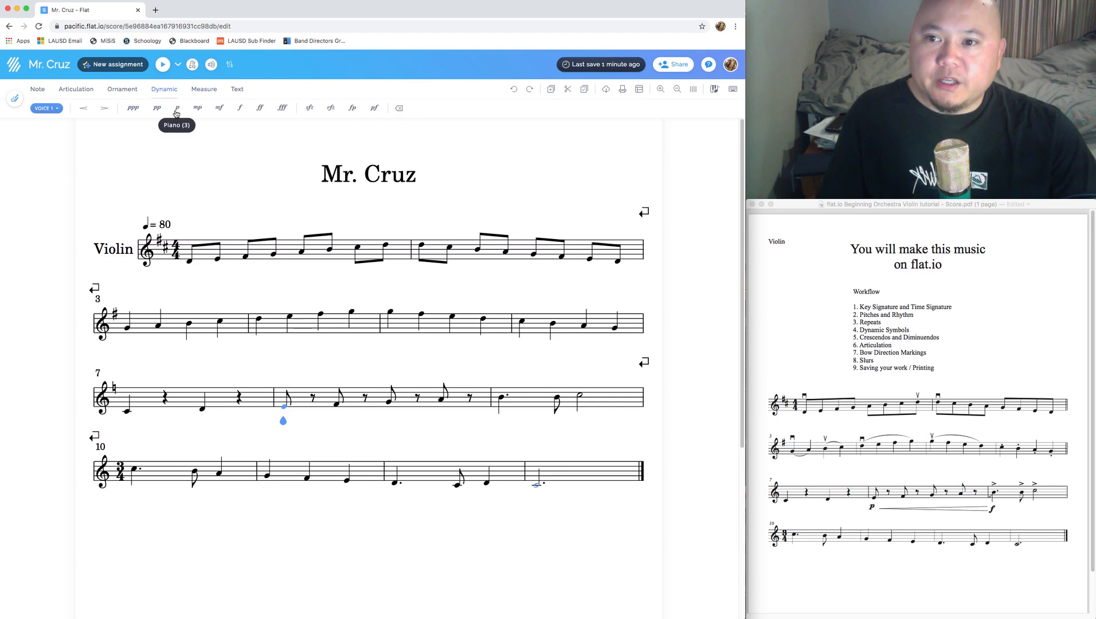
left_click(177, 112)
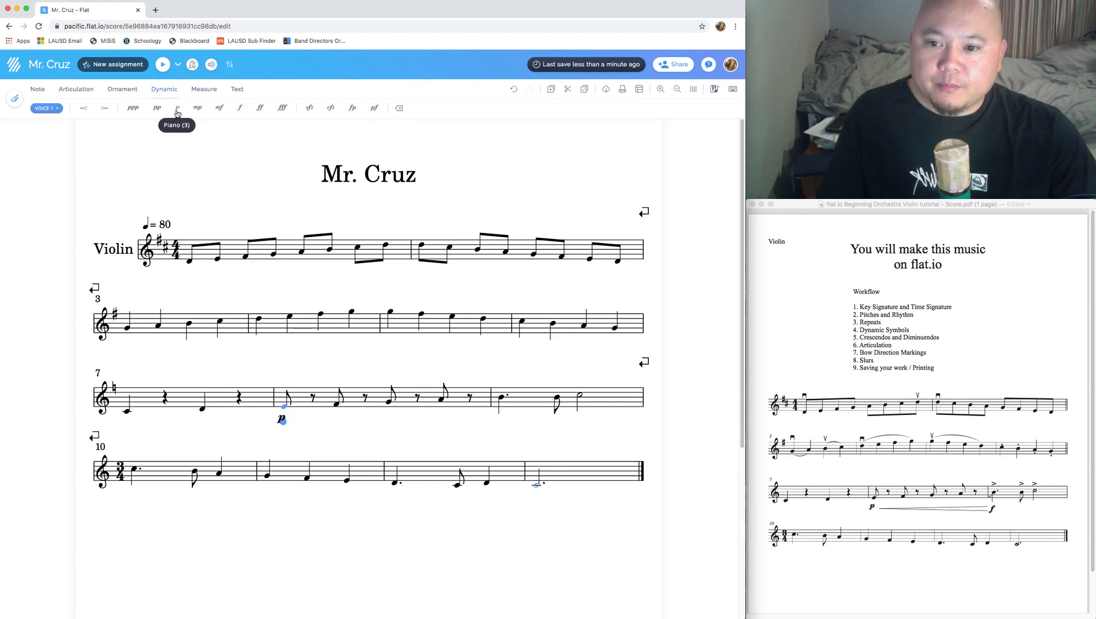
- Mark the dotted quarter note at the start of measure 9 with a forte (f) dynamic, as in the reference PDF
left_click(994, 509)
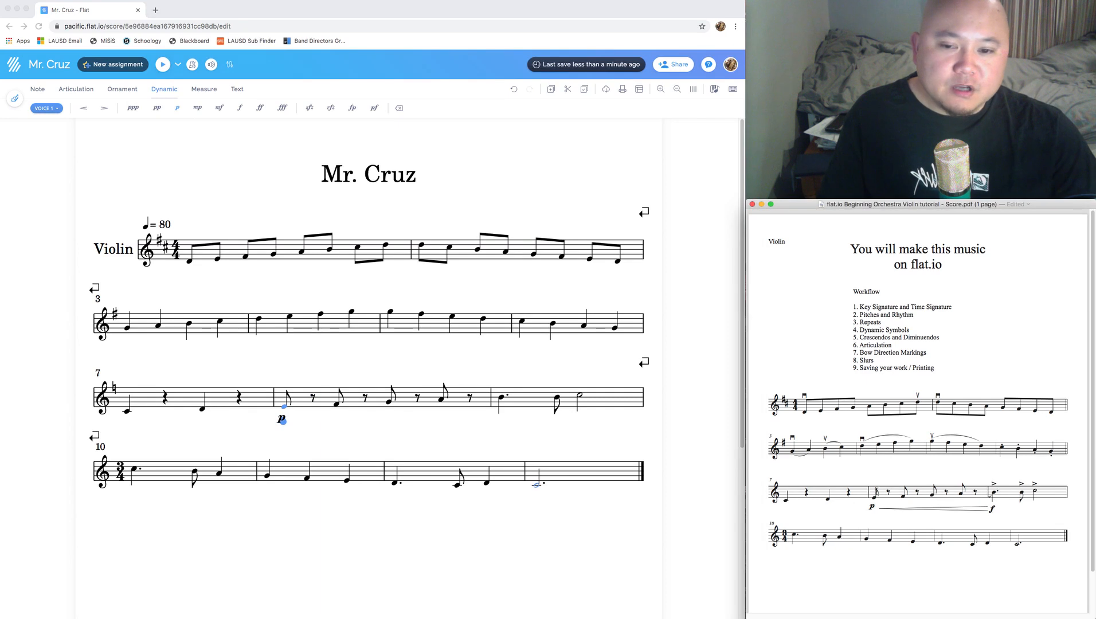
left_click(438, 533)
key("Right")
key("Right")
key("Right")
key("Right")
key("Right")
key("Right")
key("Right")
key("Right")
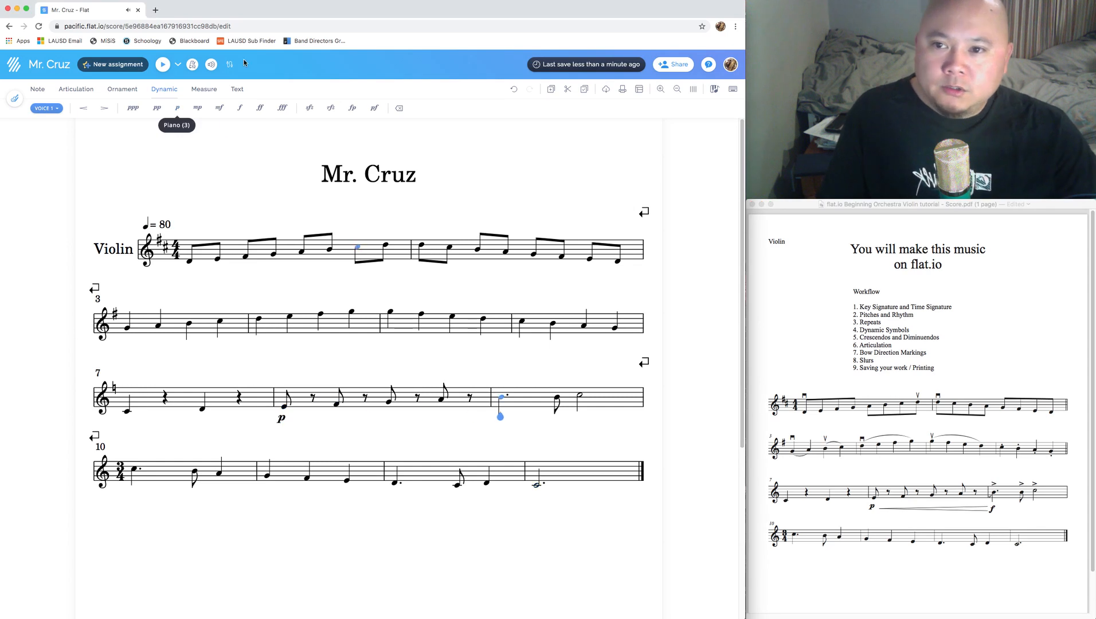
left_click(240, 108)
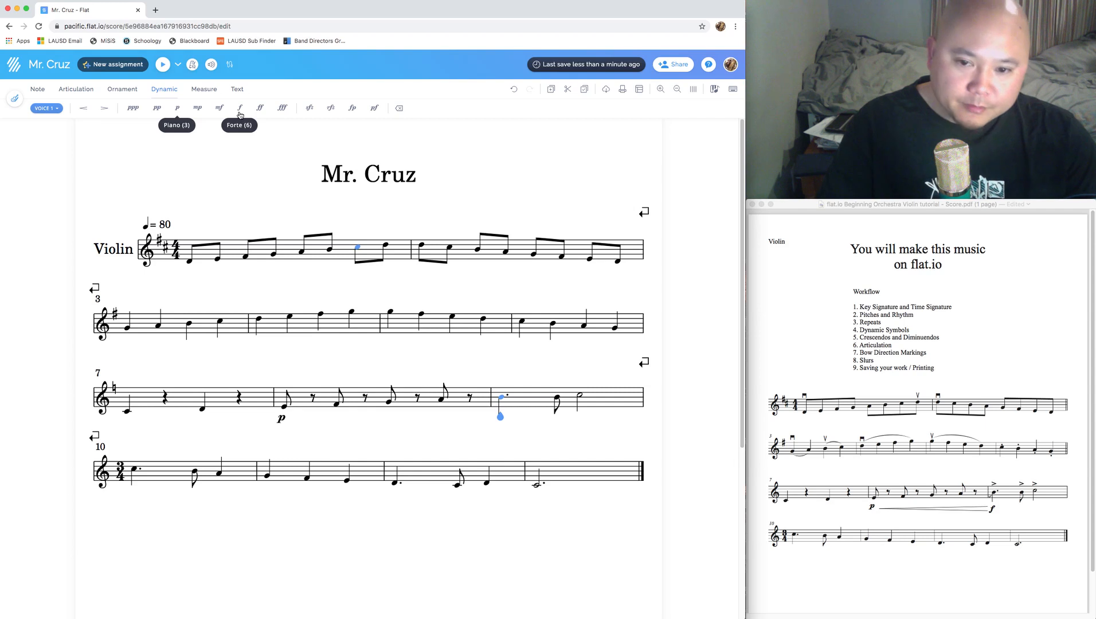
scroll(239, 115, "down", 5)
scroll(683, 313, "up", 3)
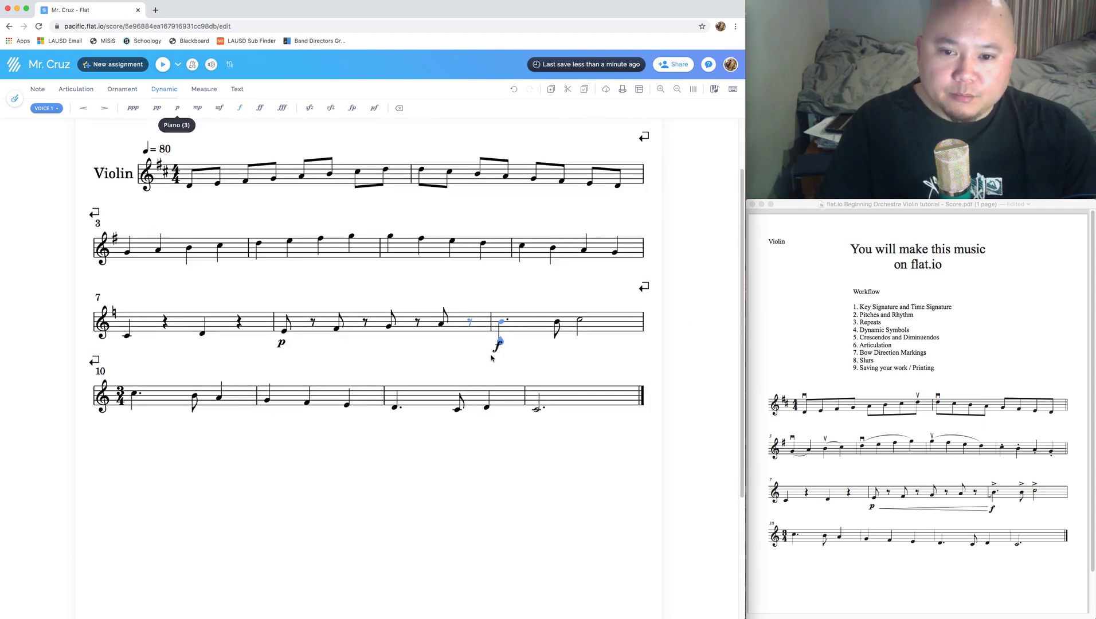
scroll(492, 358, "up", 1)
left_click(498, 357)
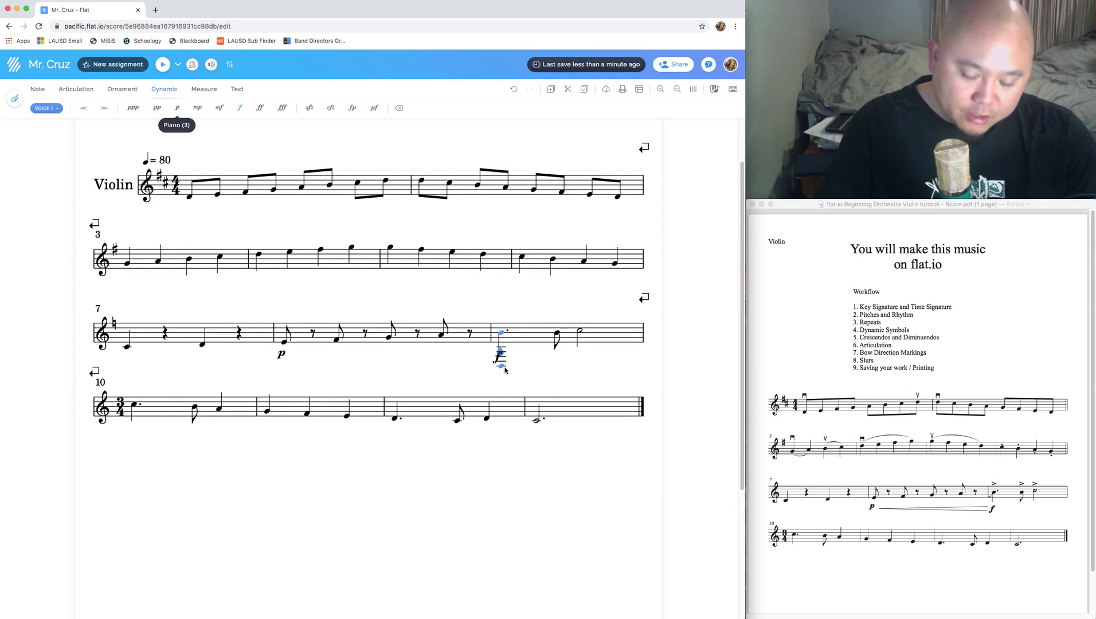
scroll(504, 371, "up", 1)
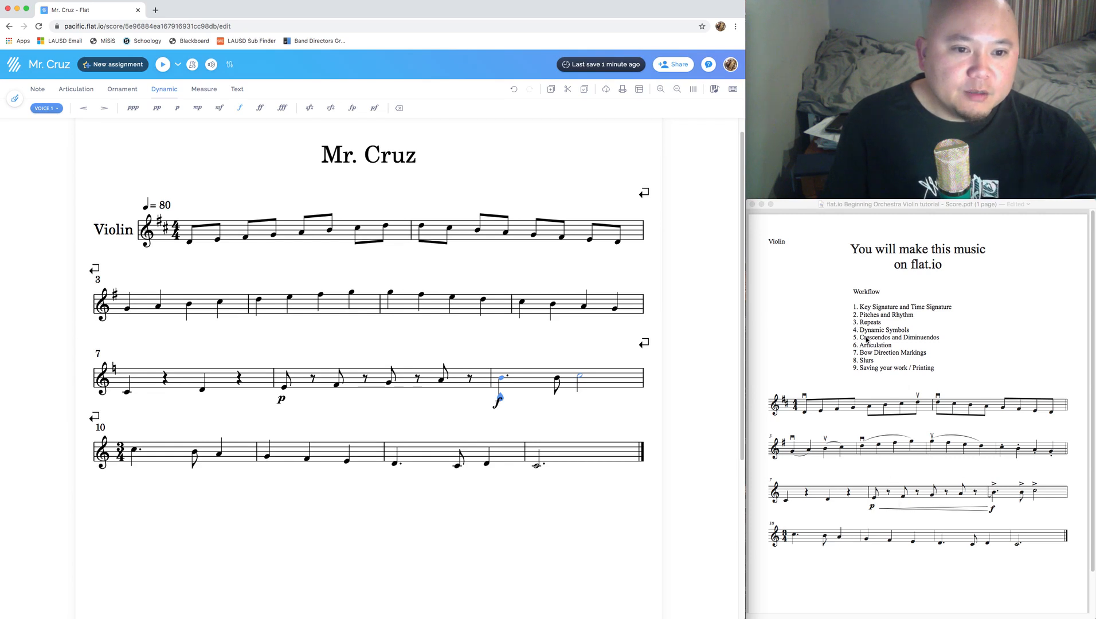
- Following the reference PDF, add a crescendo in measure 8 starting at the F eighth note
scroll(813, 473, "down", 1)
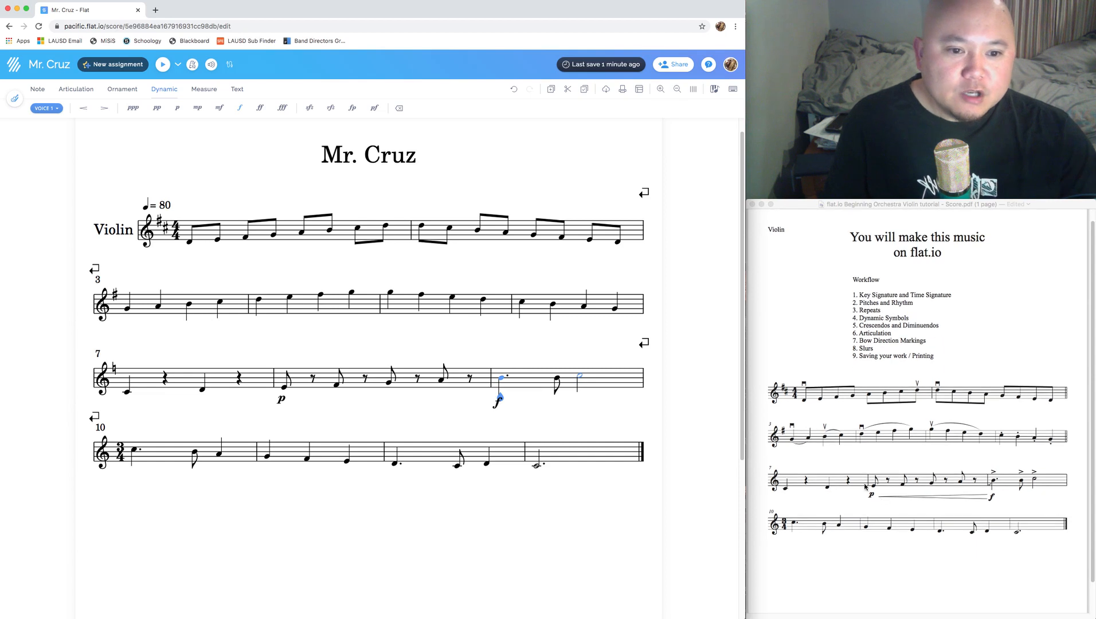
left_click(891, 498)
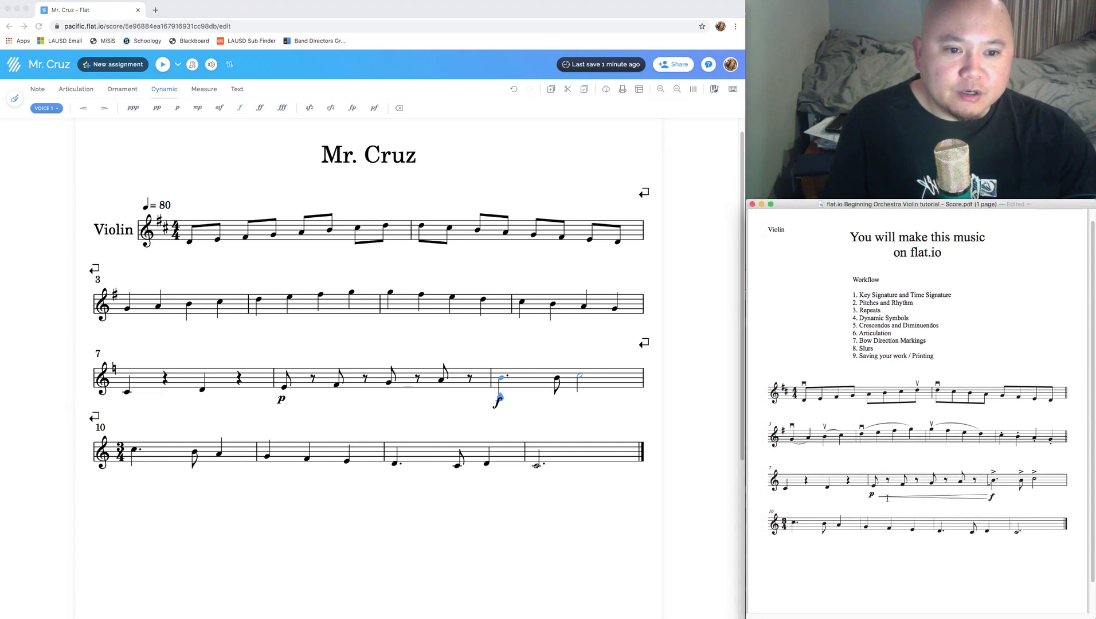
left_click_drag(880, 497, 967, 501)
left_click(954, 511)
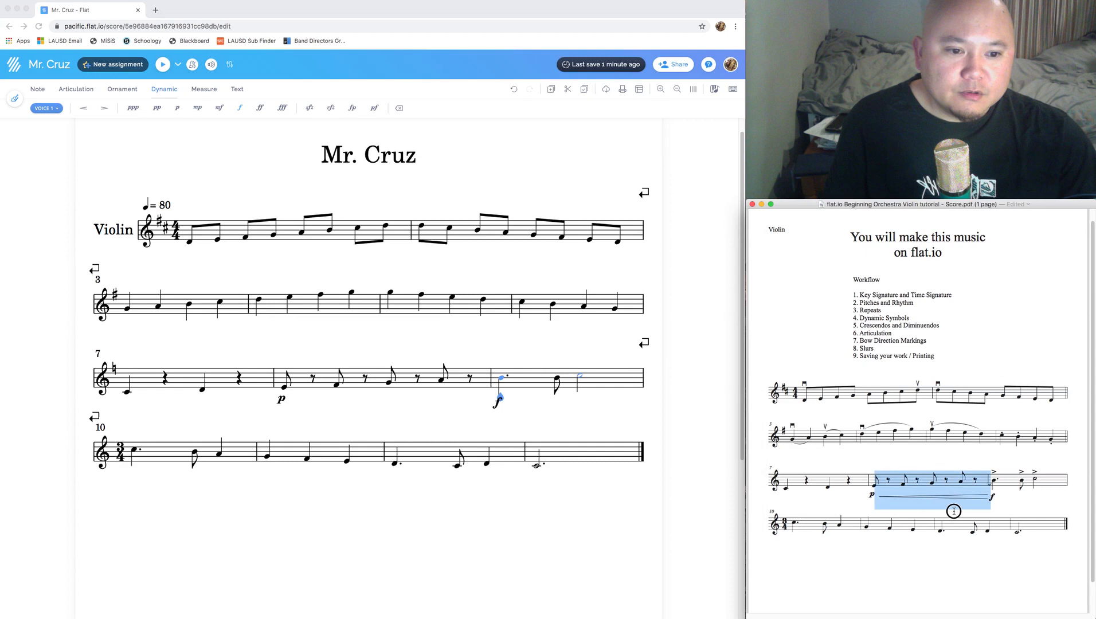
left_click(823, 499)
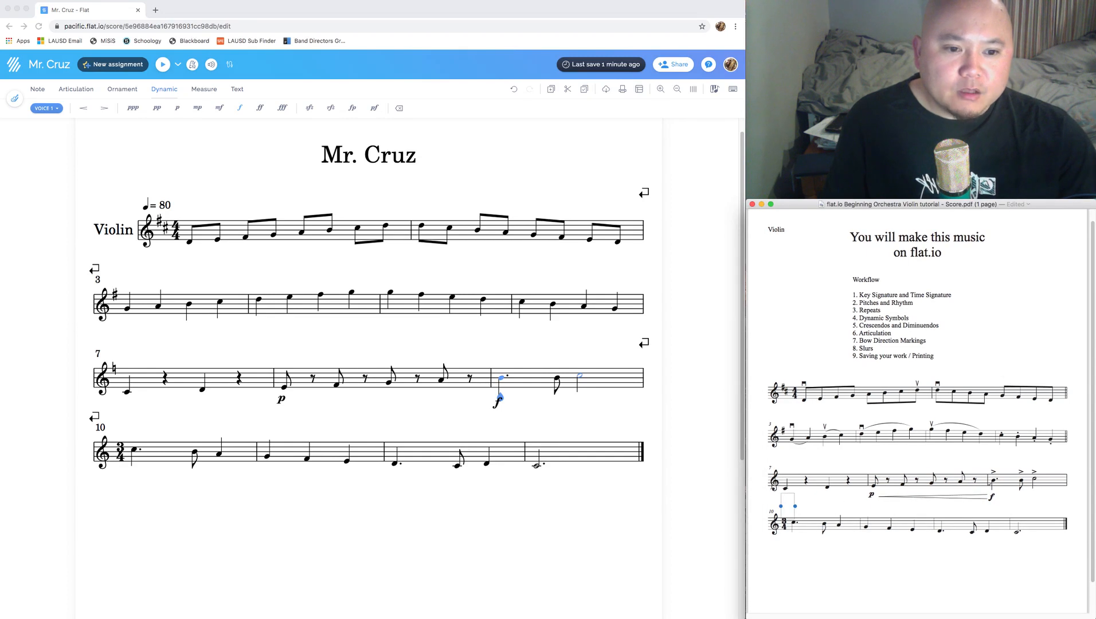
left_click(335, 394)
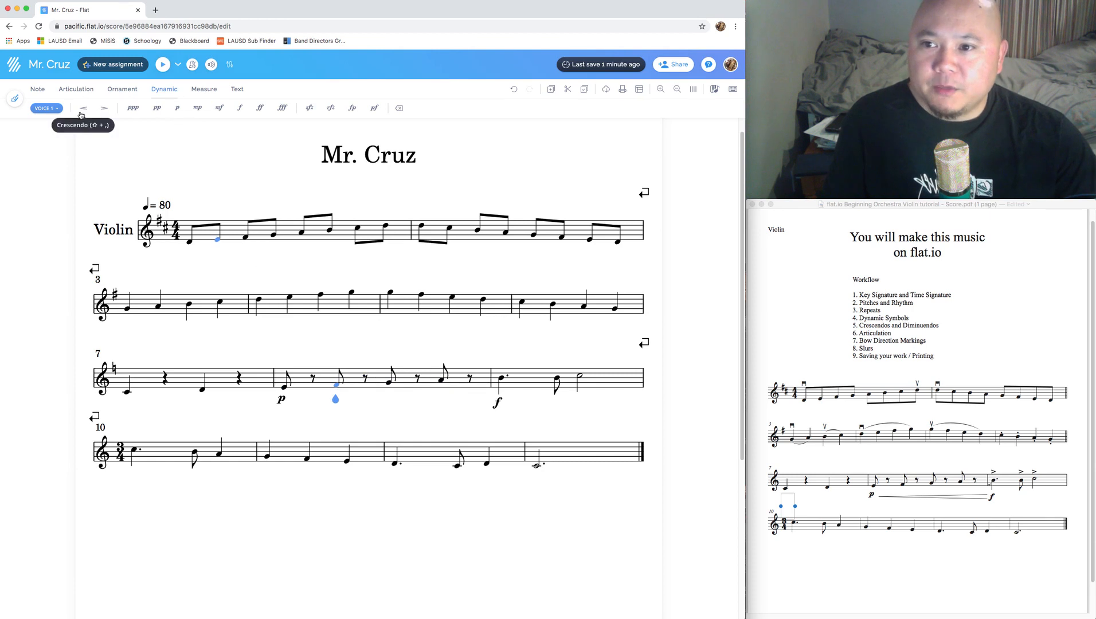
left_click(82, 109)
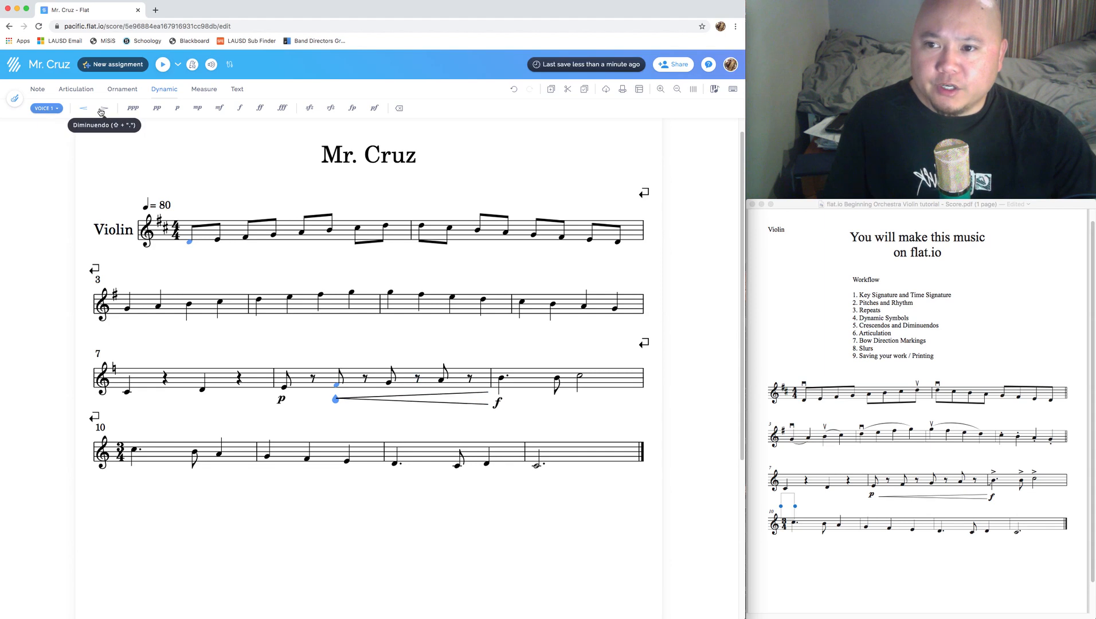
- Extend the start of measure 8's crescendo back to the piano mark so that it spans from piano to forte
left_click(403, 402)
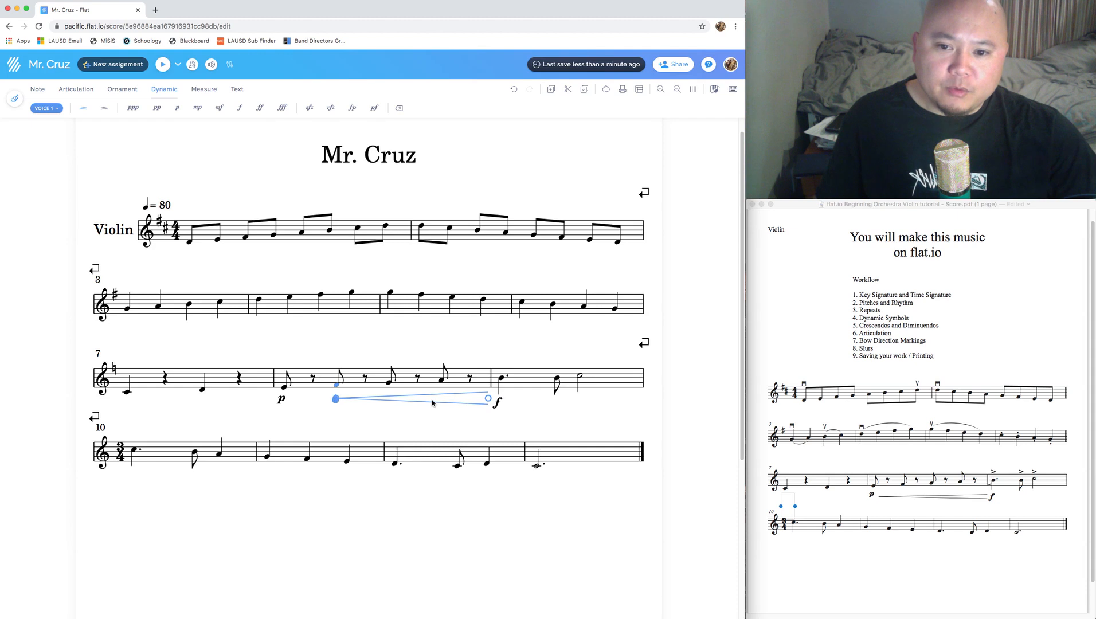
key("Left")
key("Left")
key("Left")
key("Left")
key("Left")
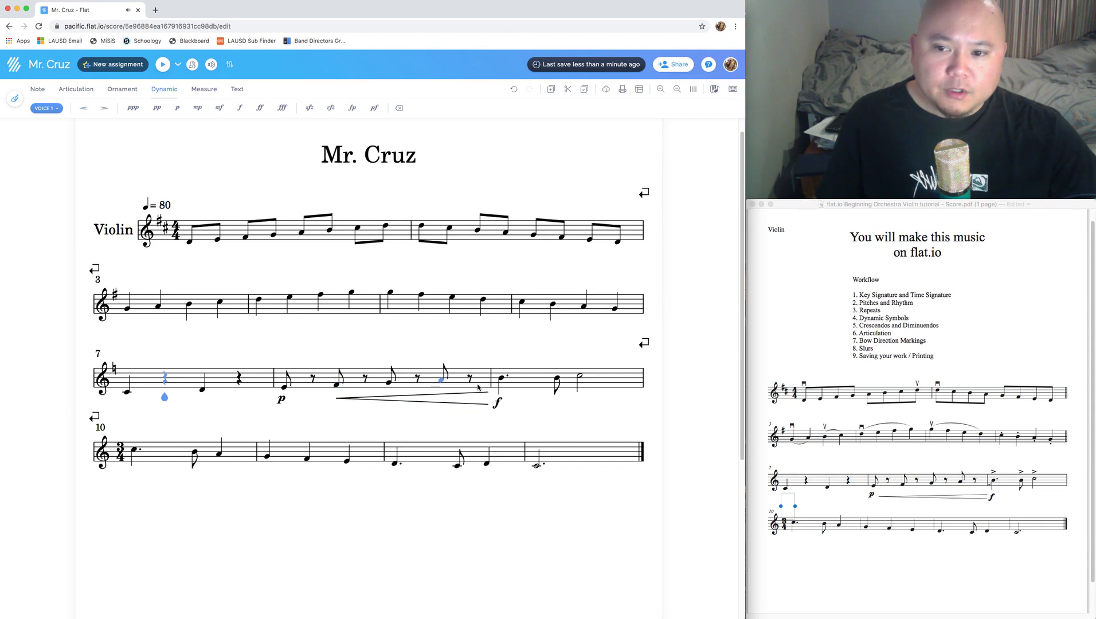
left_click(450, 402)
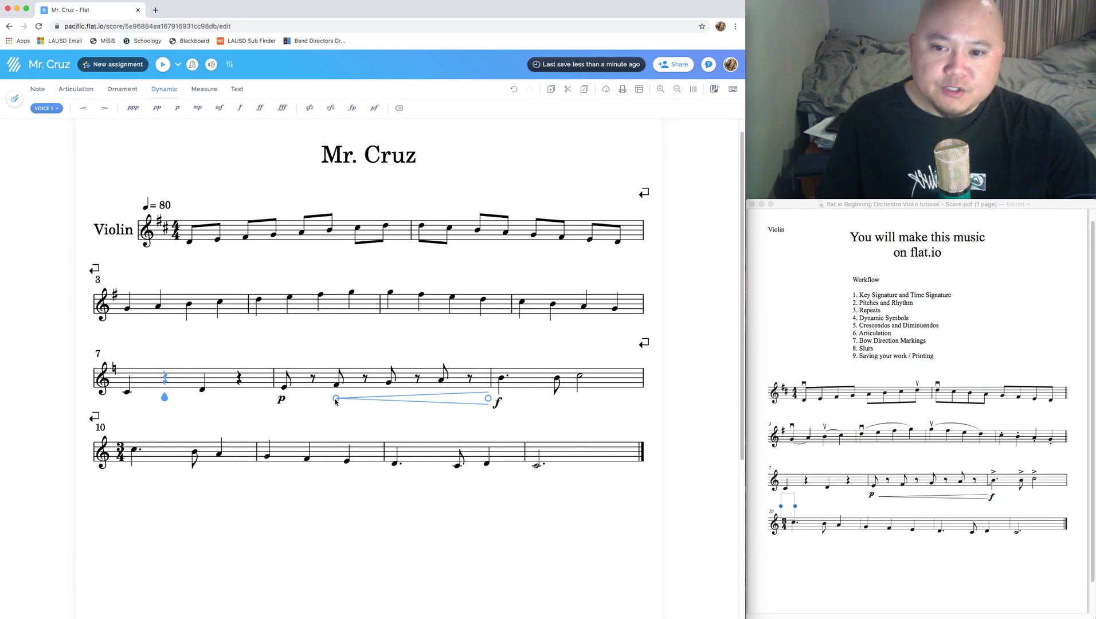
left_click_drag(336, 401, 290, 403)
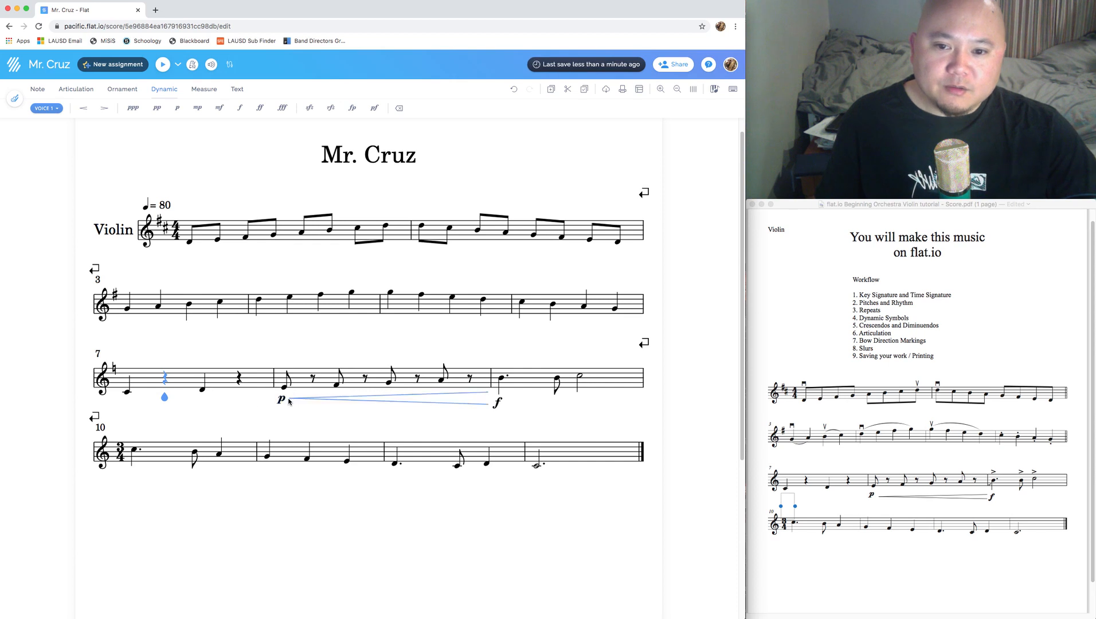
left_click(291, 402)
left_click(880, 498)
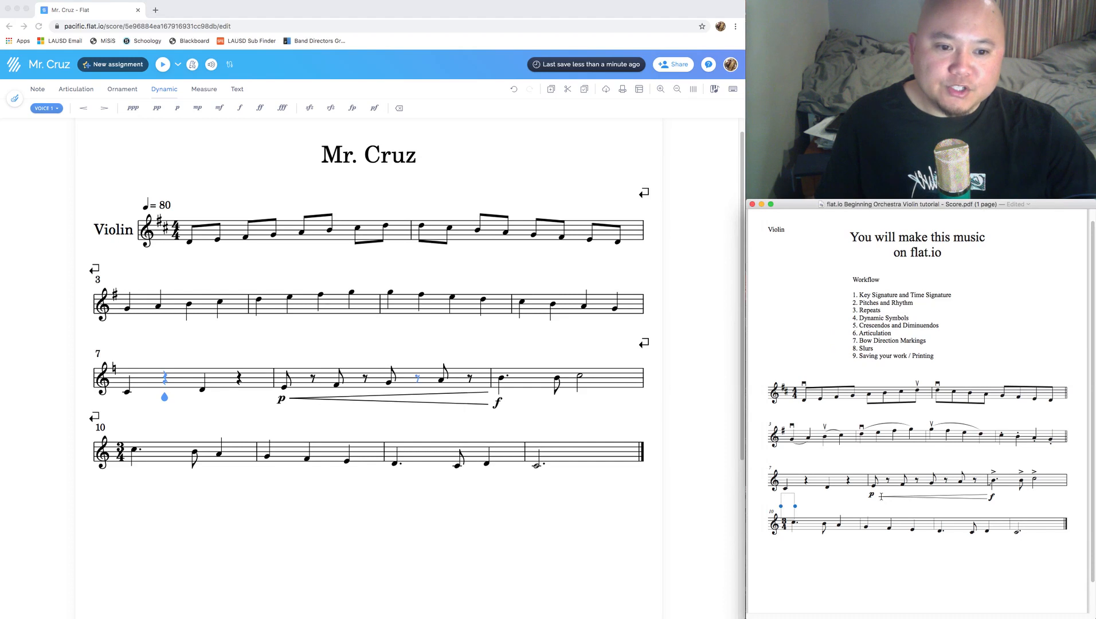
left_click(462, 400)
left_click(436, 399)
mouse_move(488, 401)
left_mouse_down()
mouse_move(363, 404)
mouse_move(482, 405)
left_mouse_up()
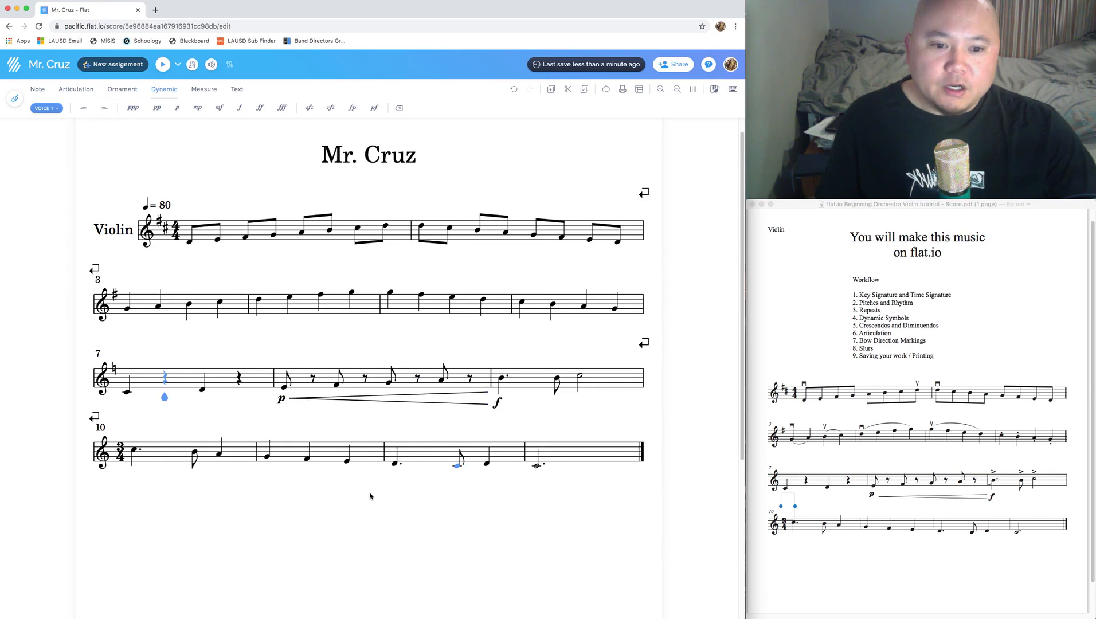
- Try a diminuendo under measure 11 starting at the G quarter note, and delete it
left_click(267, 471)
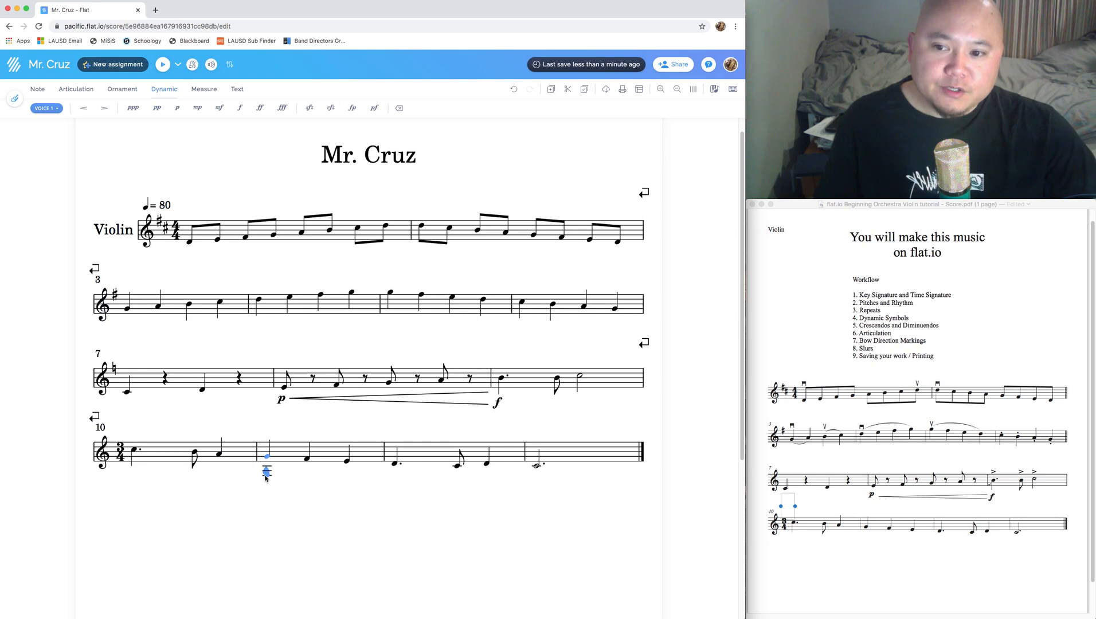
left_click(106, 108)
left_click_drag(373, 475, 331, 480)
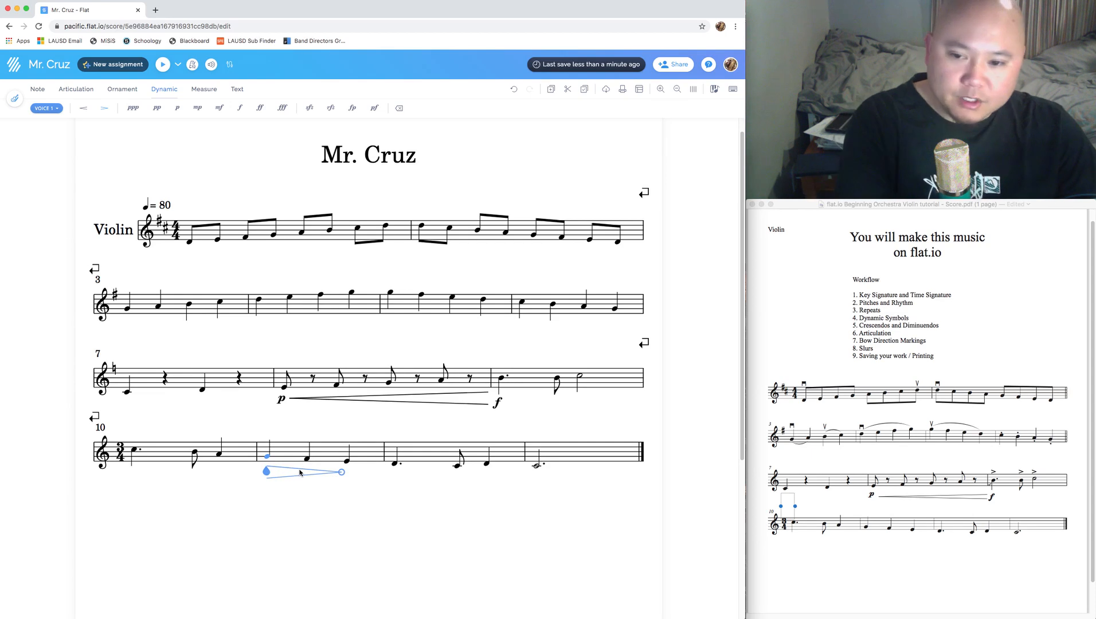
key("Delete")
- Look over the score and highlight the Articulation item in the reference PDF's workflow list
scroll(298, 467, "down", 5)
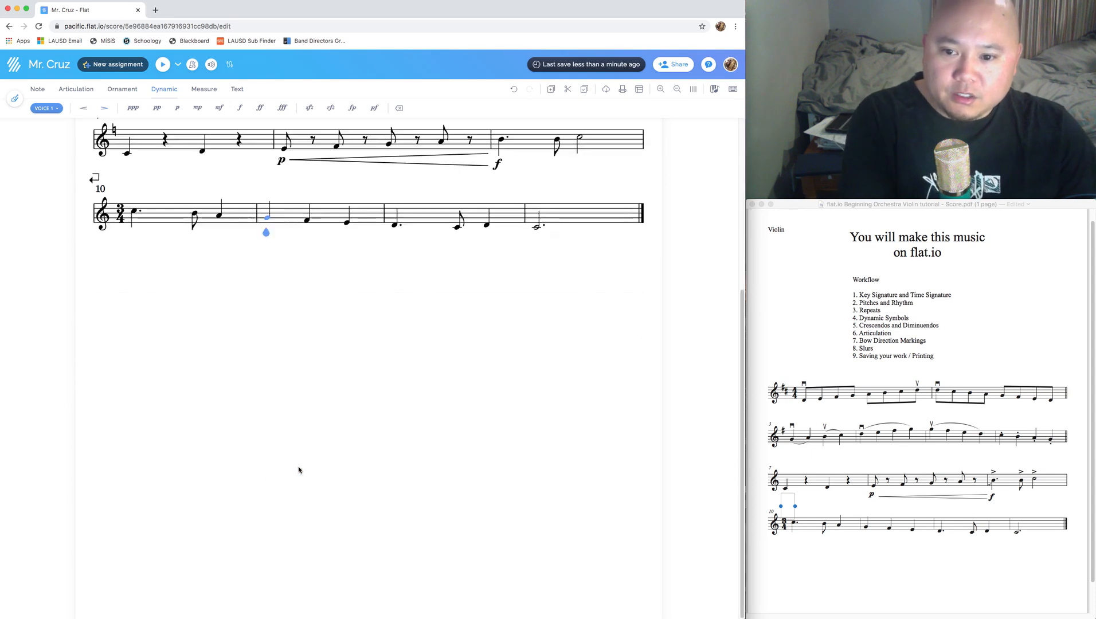
scroll(318, 448, "up", 4)
scroll(317, 446, "up", 2)
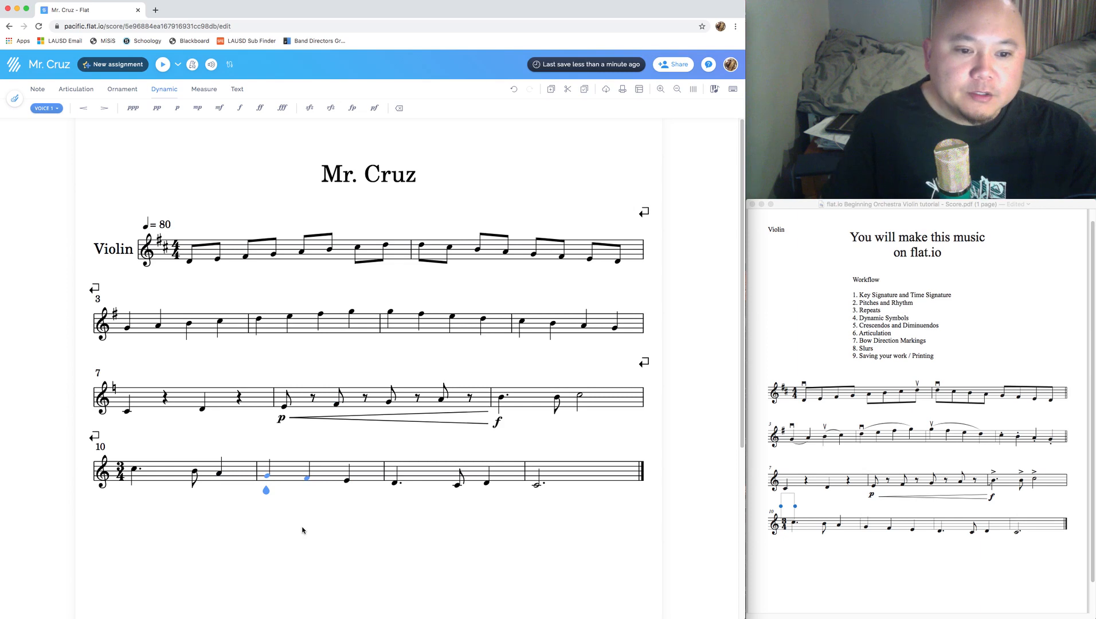
left_click(860, 338)
left_click_drag(859, 334, 899, 334)
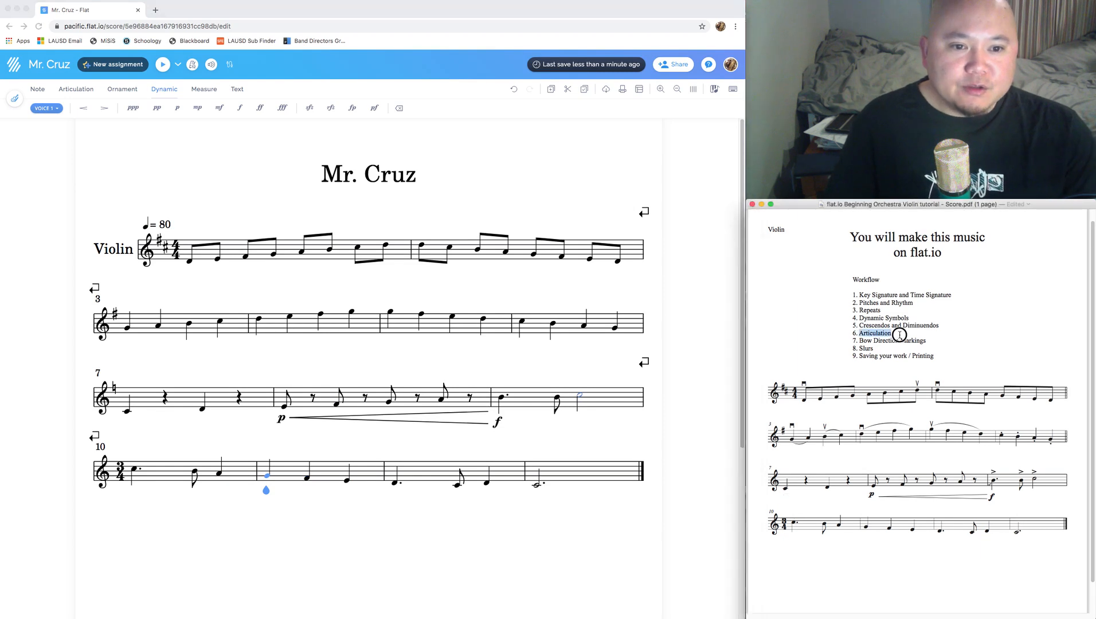
- Show the articulation markings and check the staccato notes in the reference PDF
left_click(905, 335)
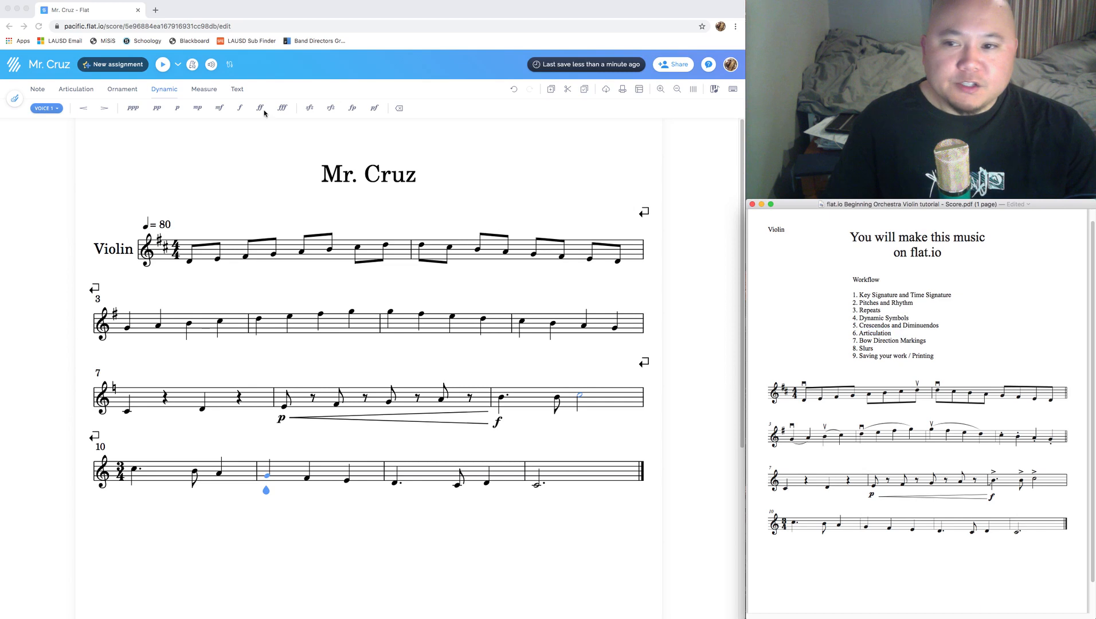
left_click(81, 90)
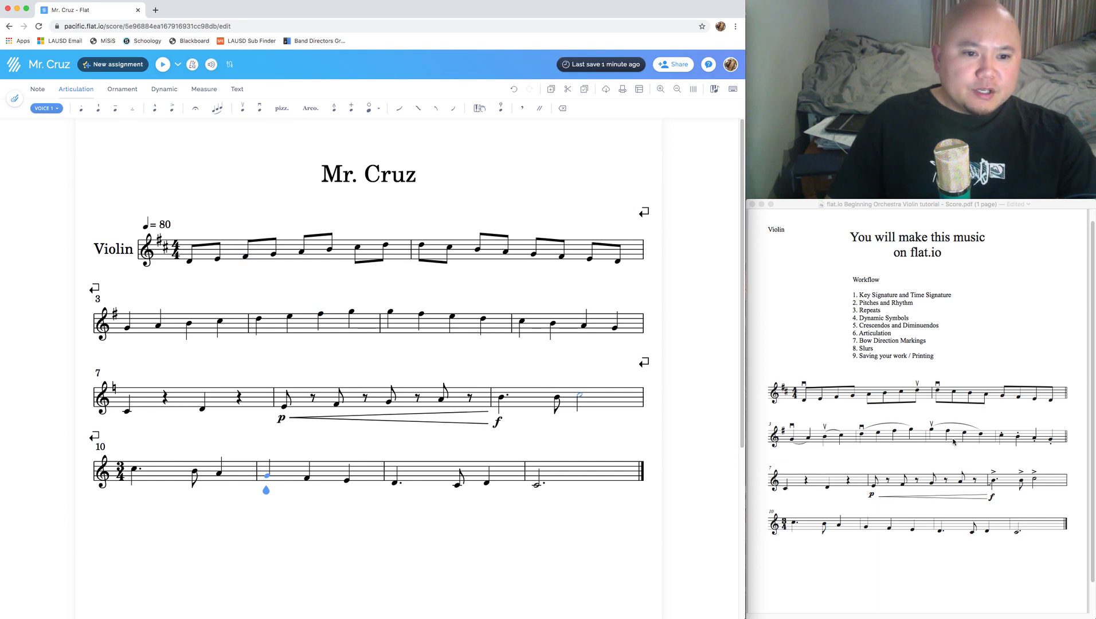
left_click(999, 439)
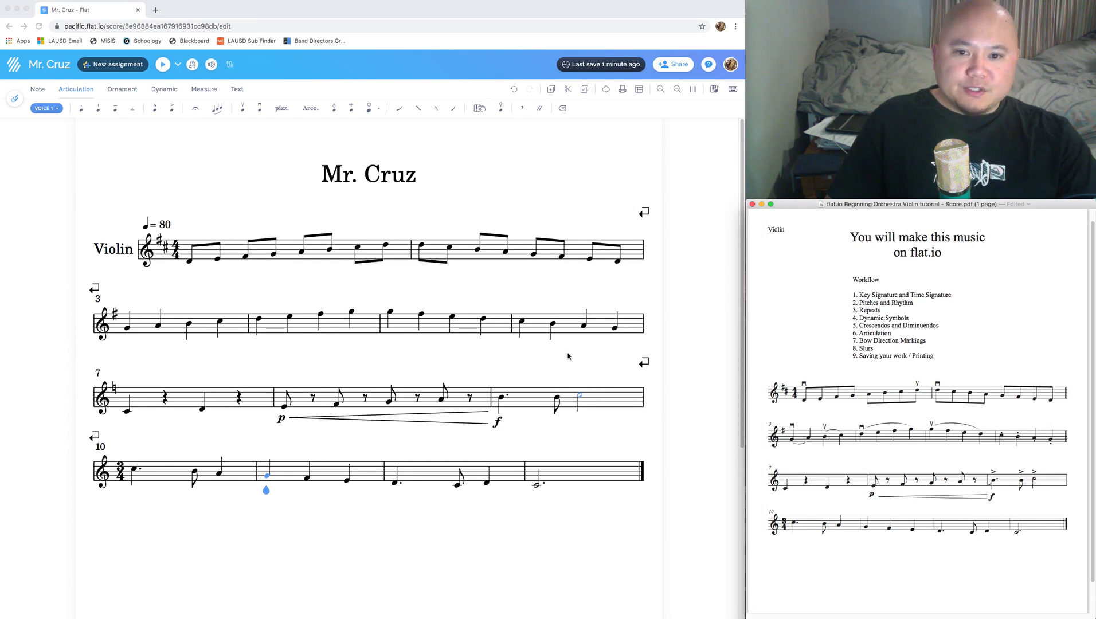
- Try a staccato on the first quarter note of measure 6
left_click(521, 323)
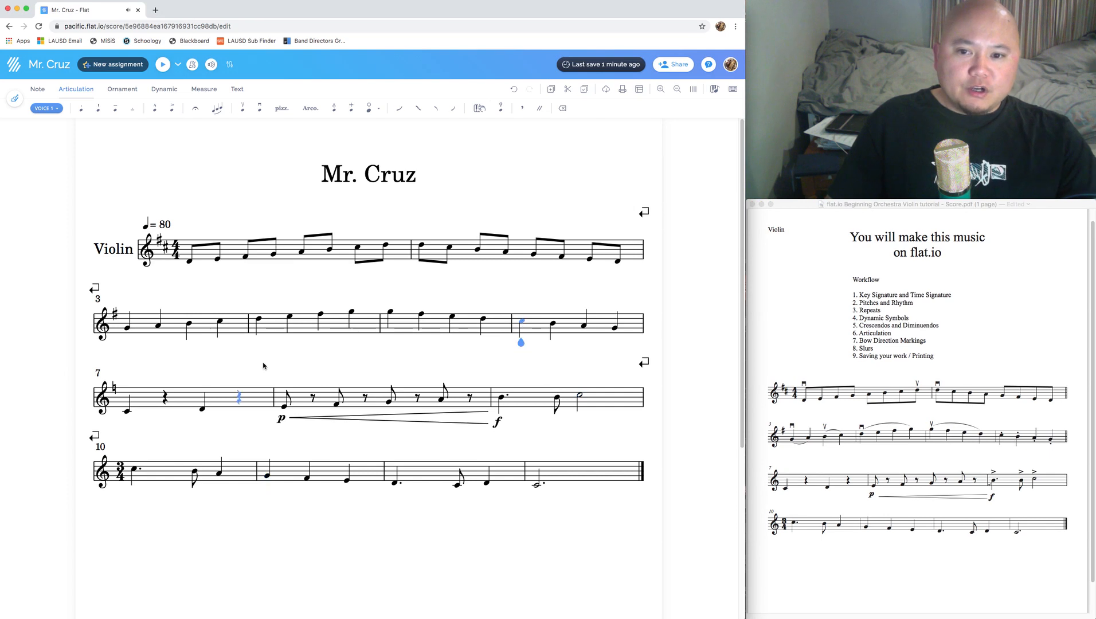
key("Left")
key("Right")
key("Right")
key("Left")
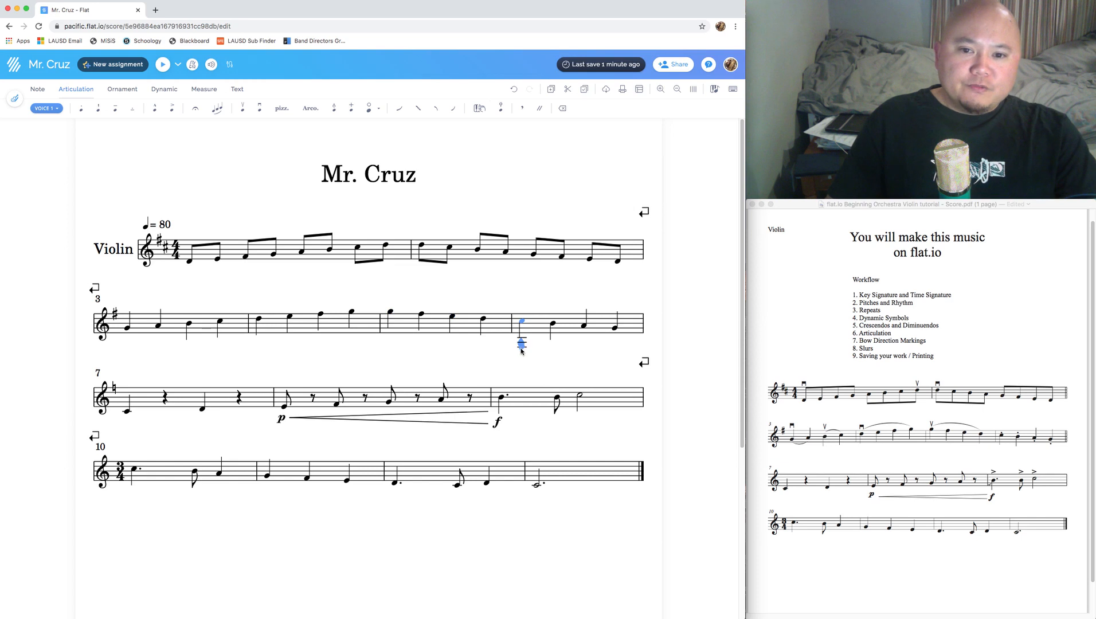
left_click(82, 114)
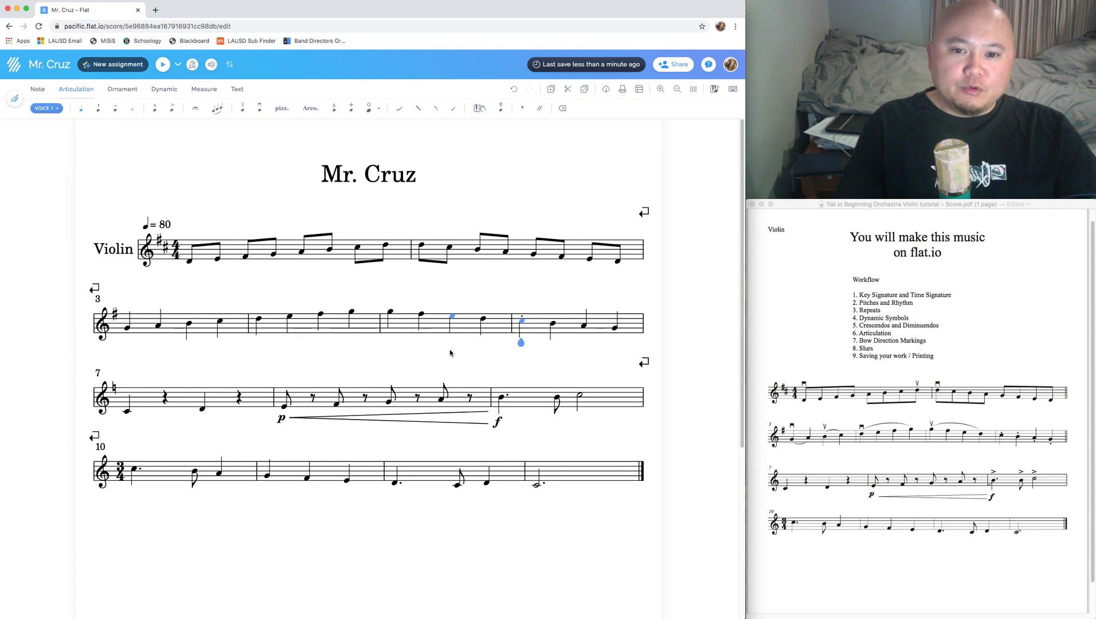
- Try staccatos on the remaining three quarter notes of measure 6
key("Right")
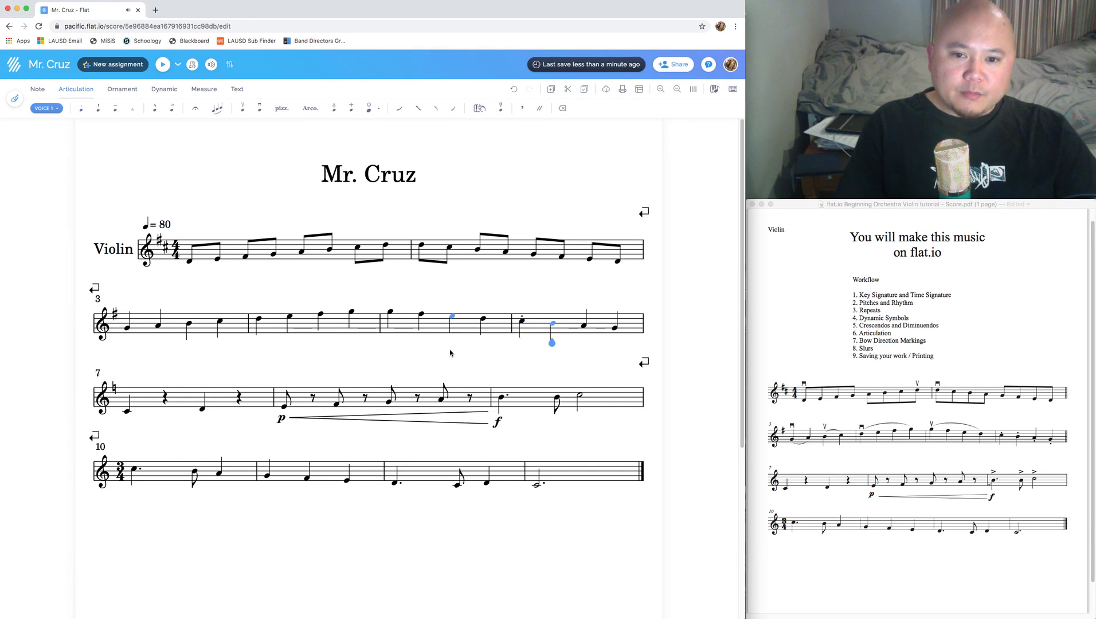
key("shift+s")
key("Right")
key("shift+s")
key("Right")
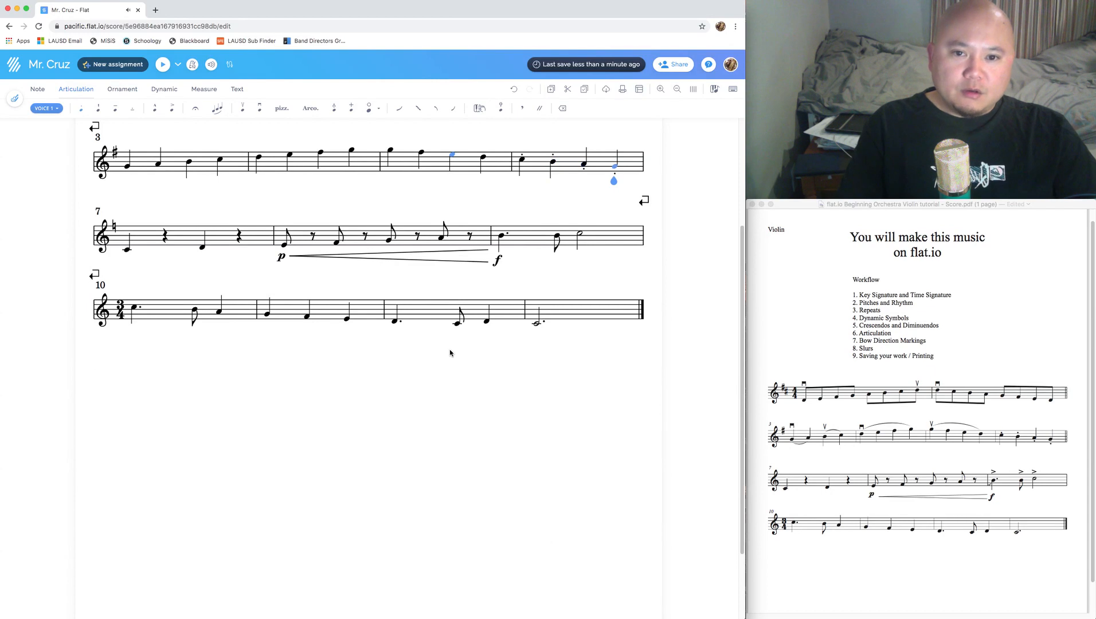
scroll(444, 343, "up", 3)
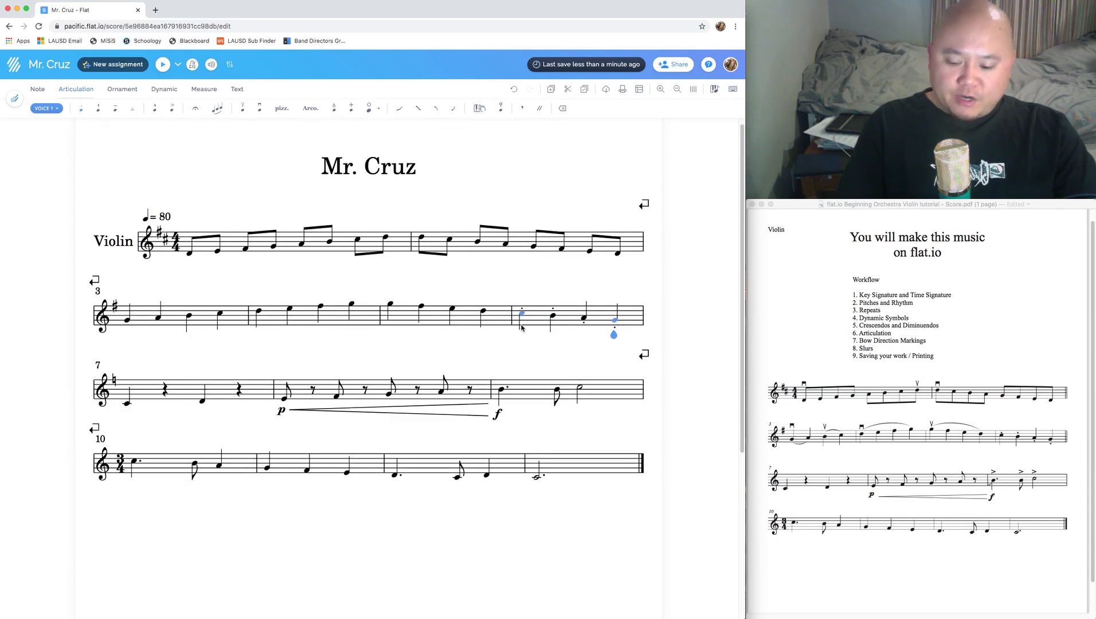
- Review the staccato option and undo the staccatos on all four notes of measure 6
left_click(78, 91)
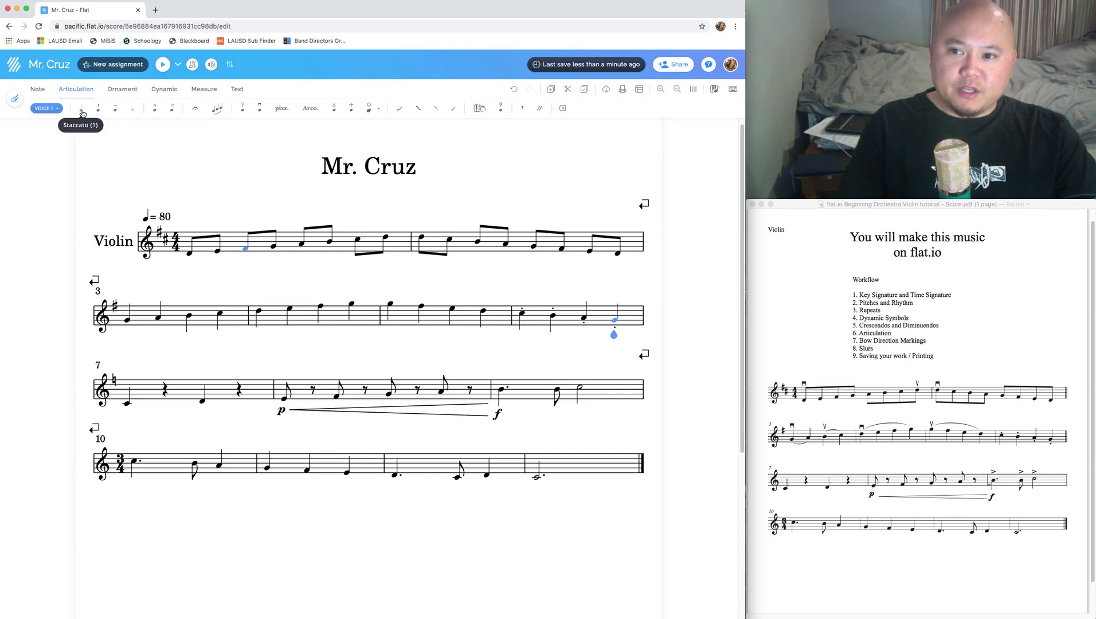
left_click(522, 313)
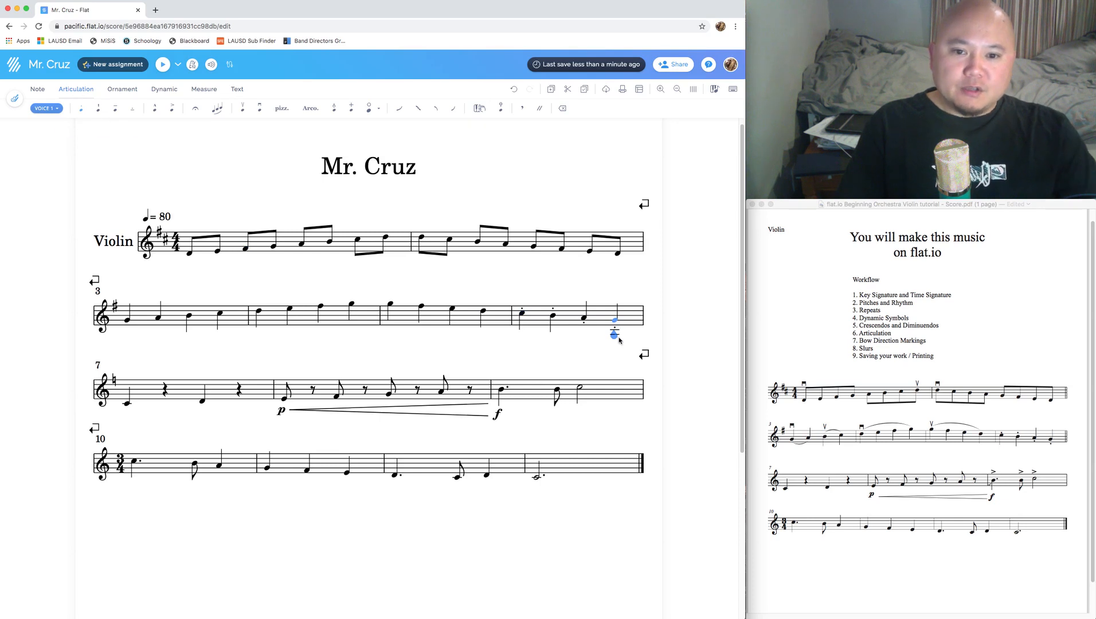
scroll(619, 340, "up", 1)
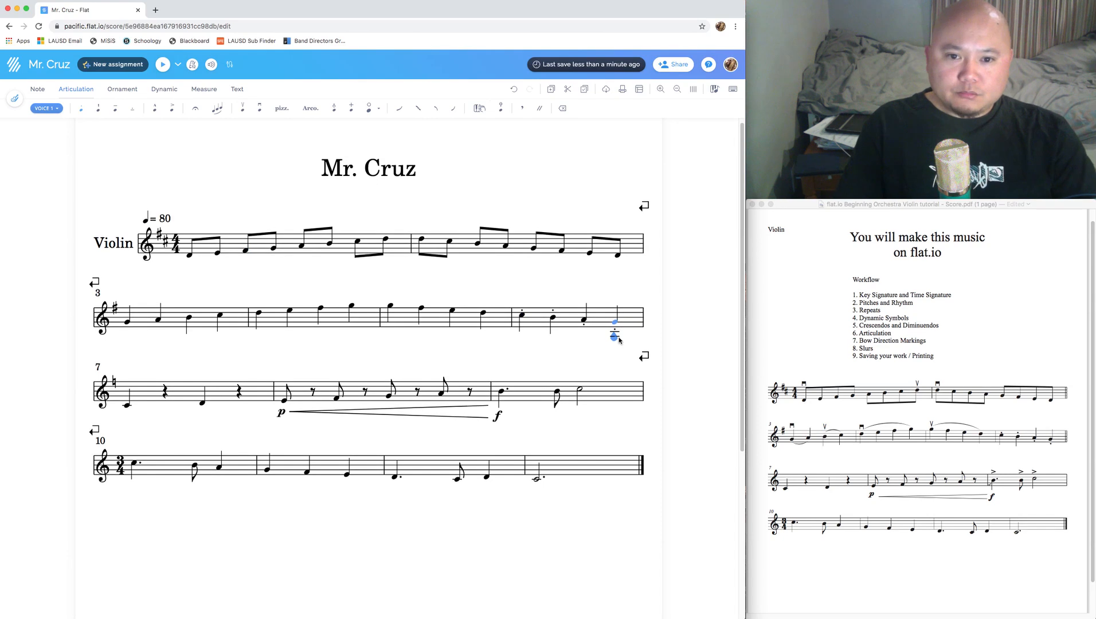
scroll(619, 340, "down", 5)
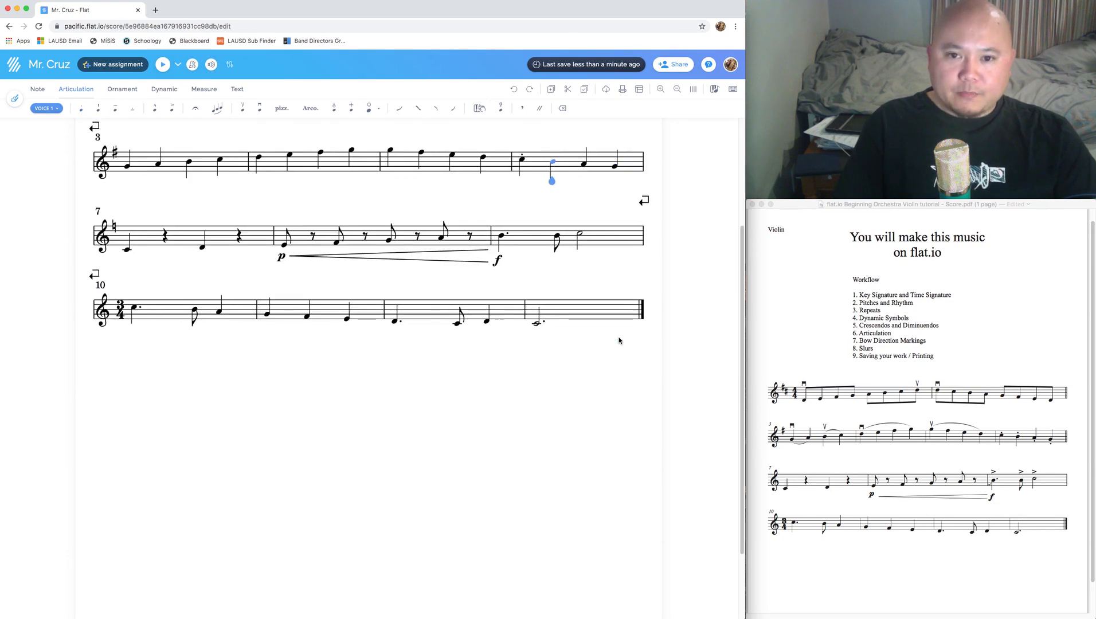
scroll(619, 340, "up", 5)
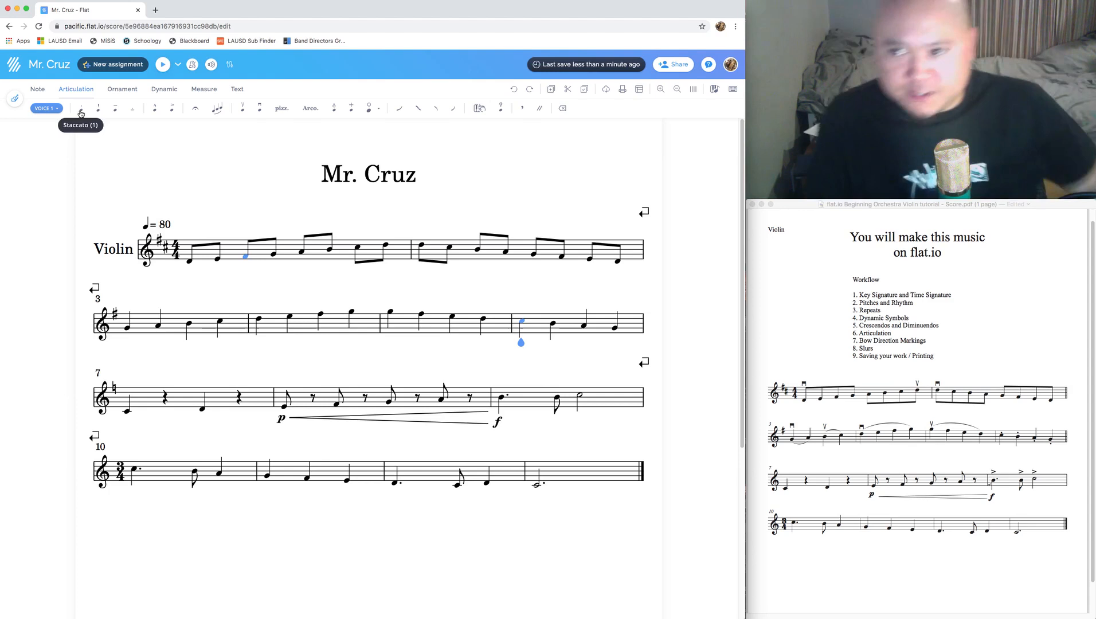
- Following the reference PDF, add a staccato to each of the four quarter notes in measure 6
left_click(81, 112)
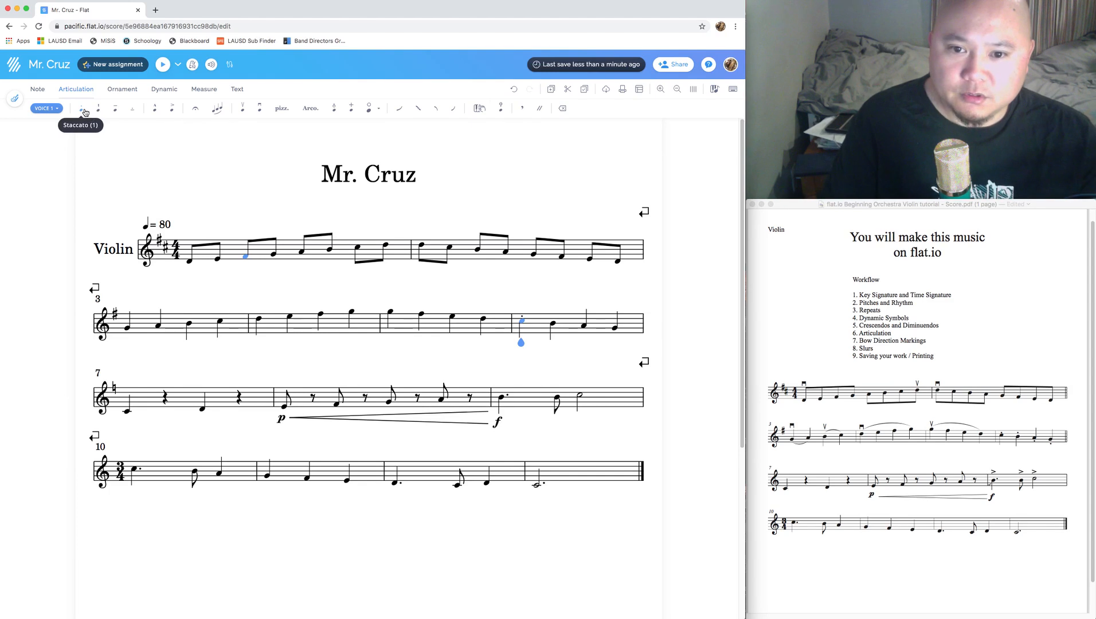
left_click(552, 344)
left_click(81, 108)
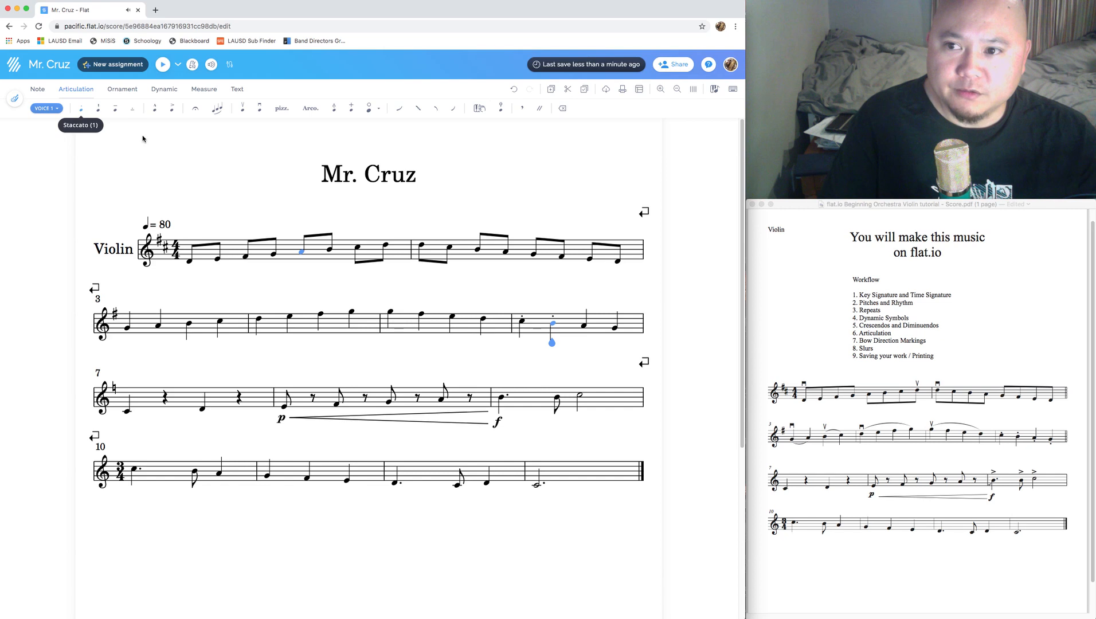
left_click(583, 343)
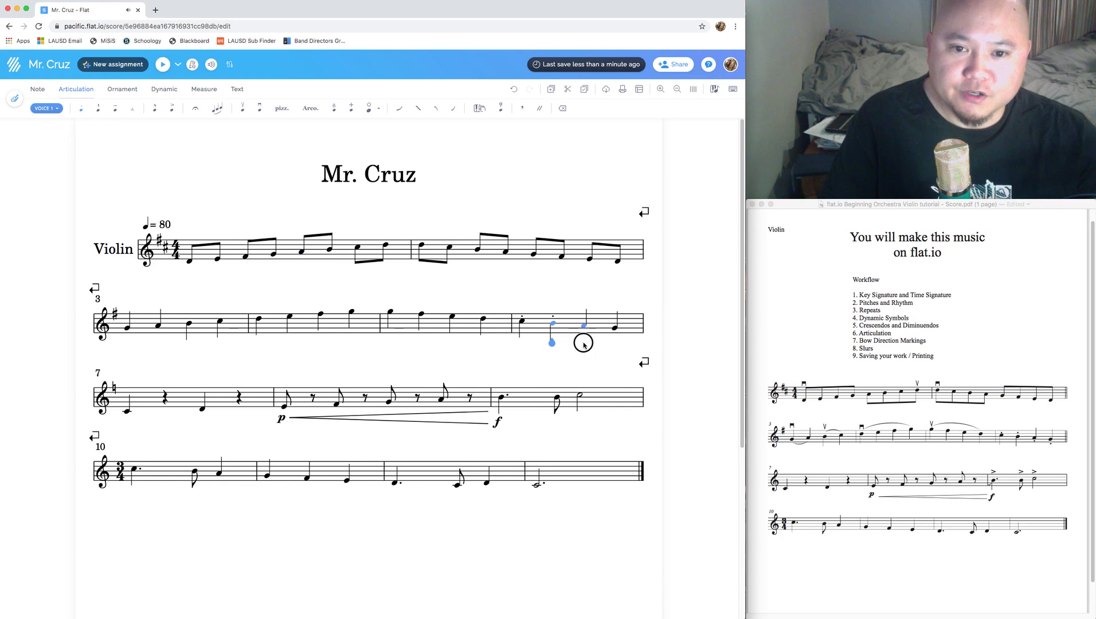
left_click(81, 110)
key("Right")
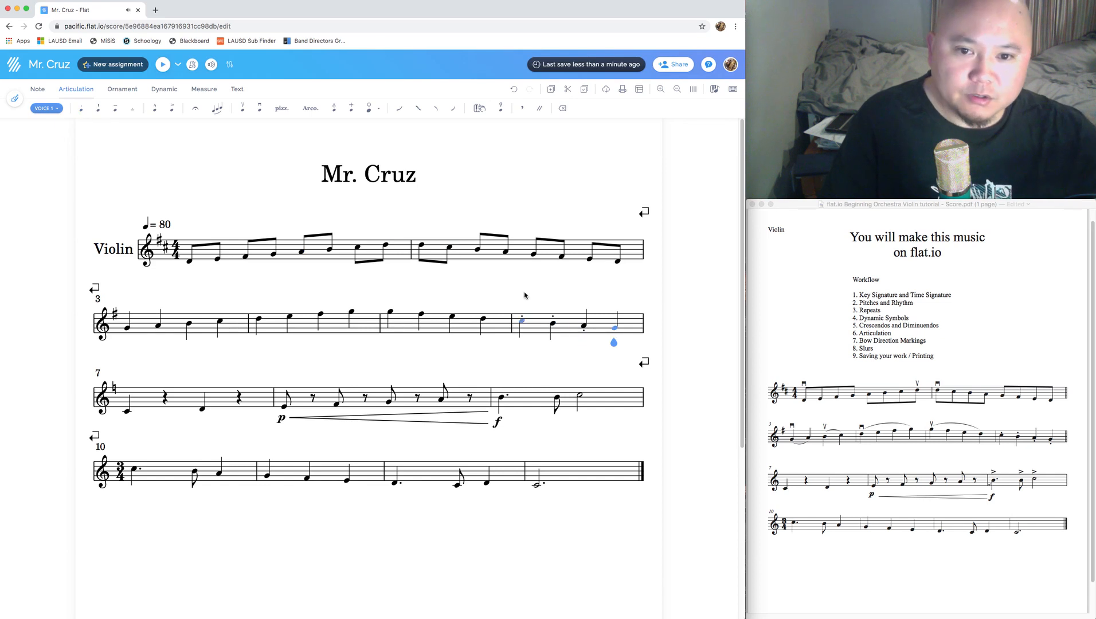
scroll(432, 272, "down", 3)
scroll(433, 273, "up", 3)
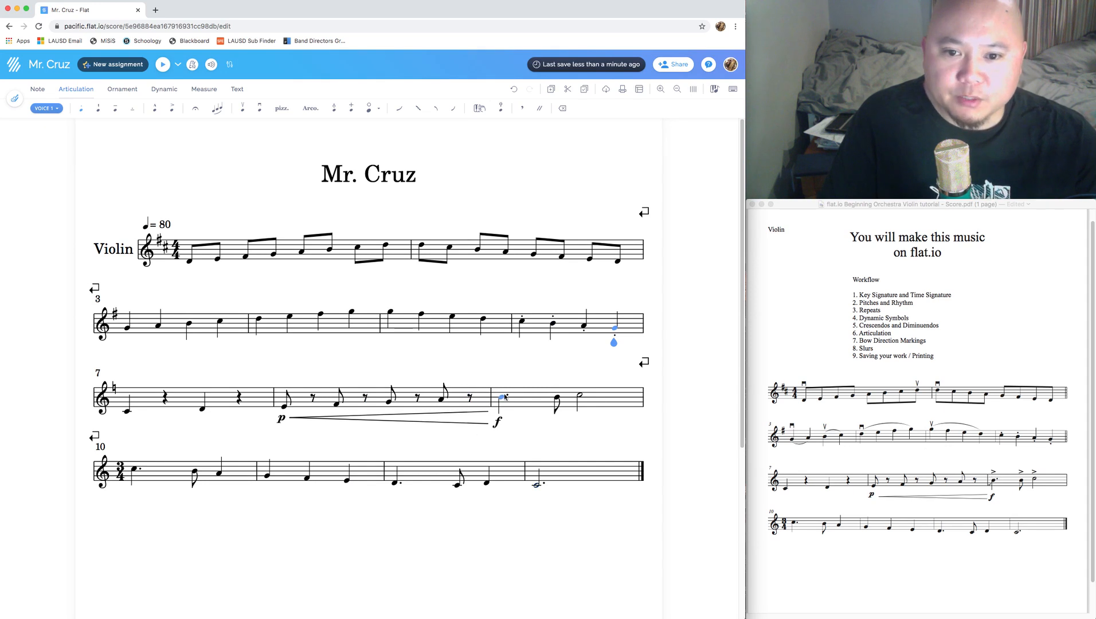
- Add an accent to each of the three notes in measure 9: the dotted quarter, the eighth and the half note
left_click(499, 420)
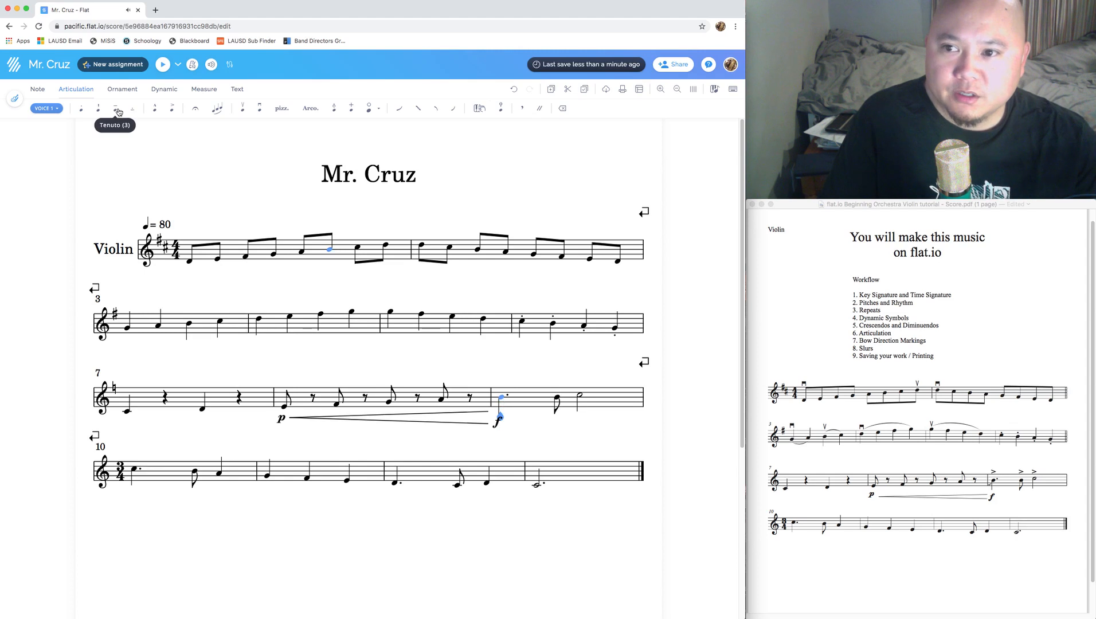
left_click(172, 109)
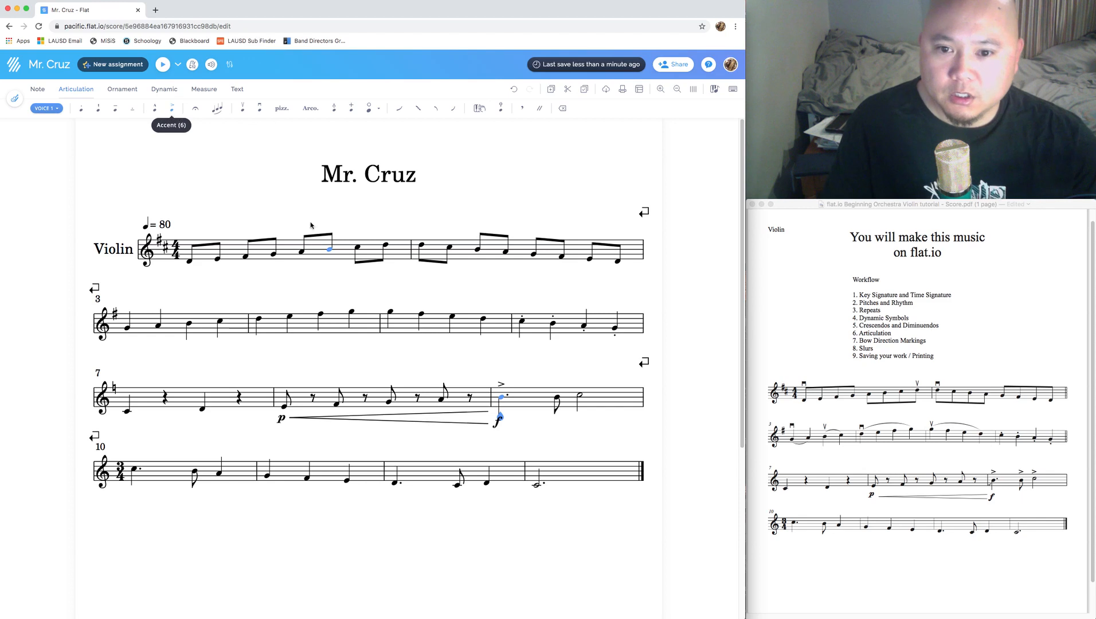
left_click(555, 400)
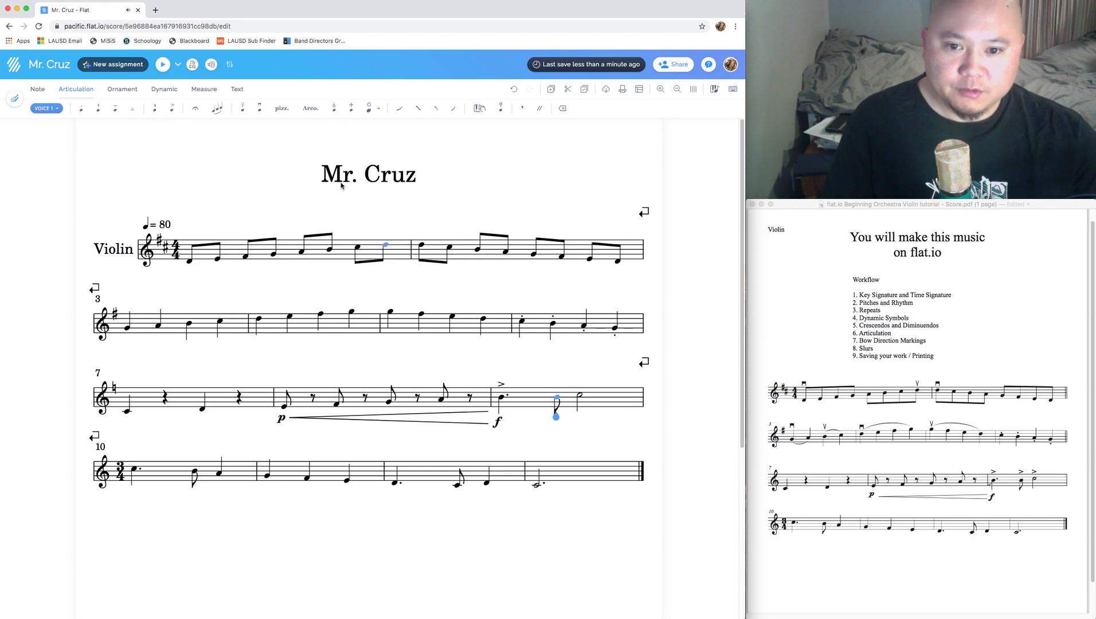
left_click(172, 109)
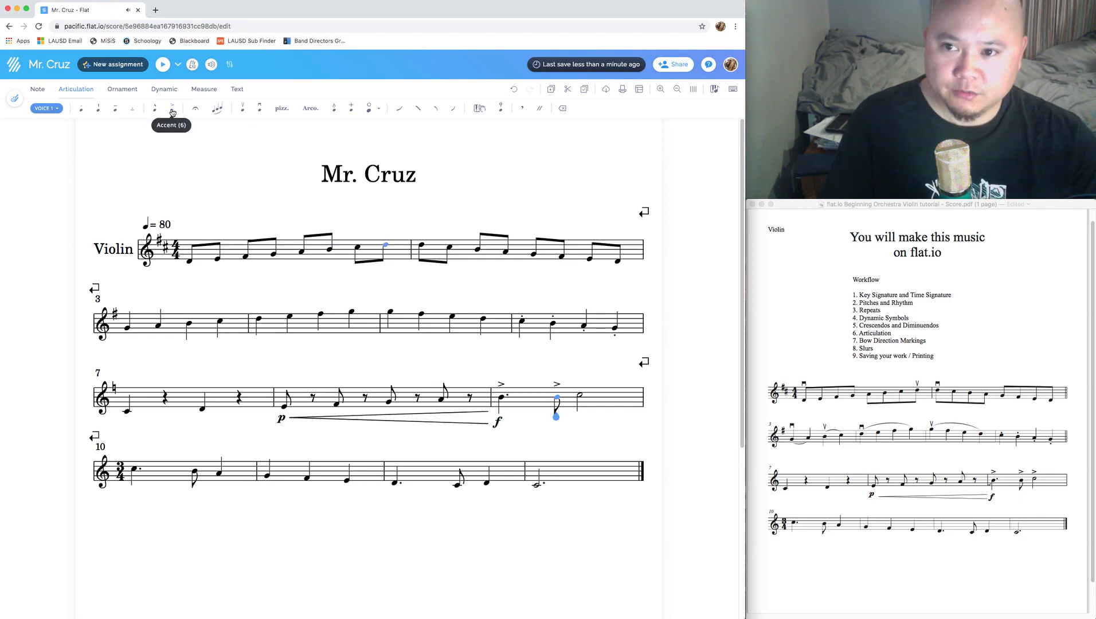
left_click(580, 398)
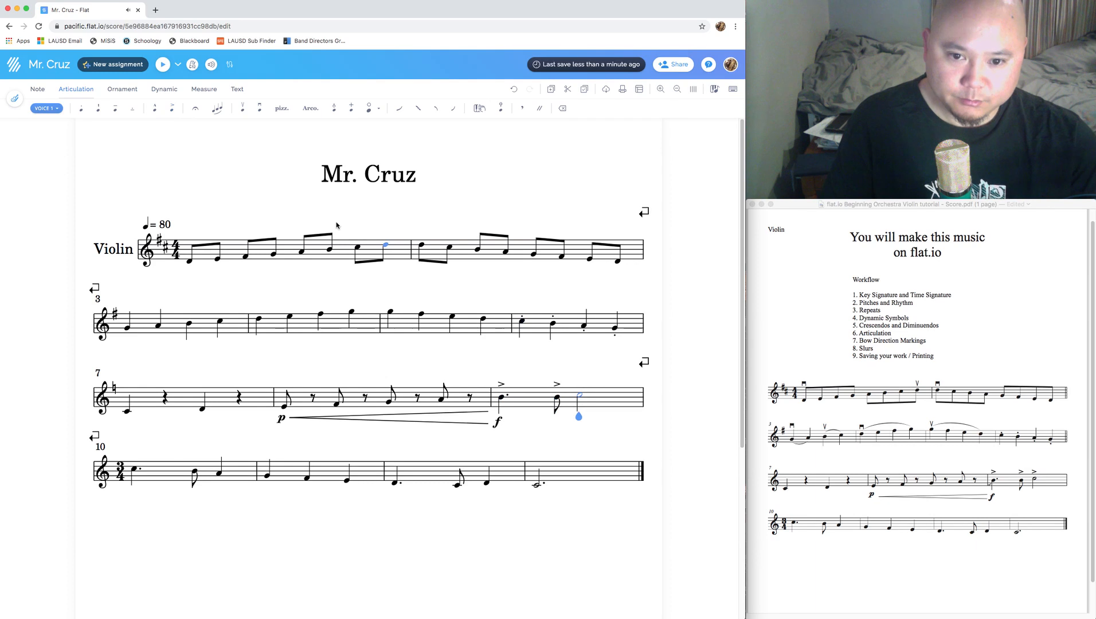
left_click(172, 108)
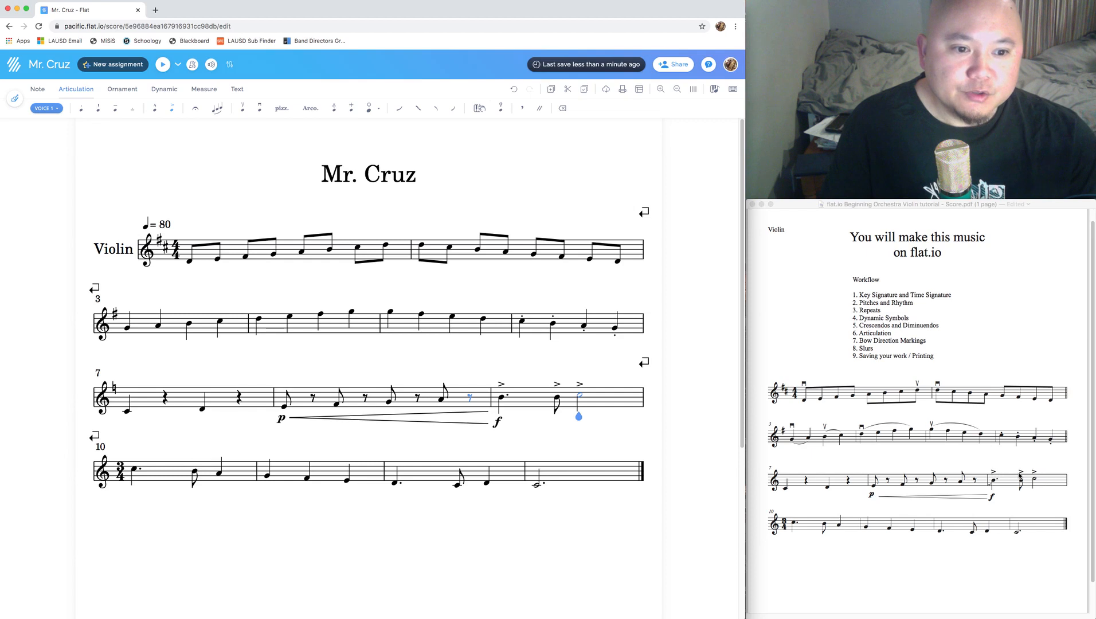
- Highlight the Bow Direction Markings item in the reference PDF's workflow list and locate the bowing options among the articulations
left_click(868, 336)
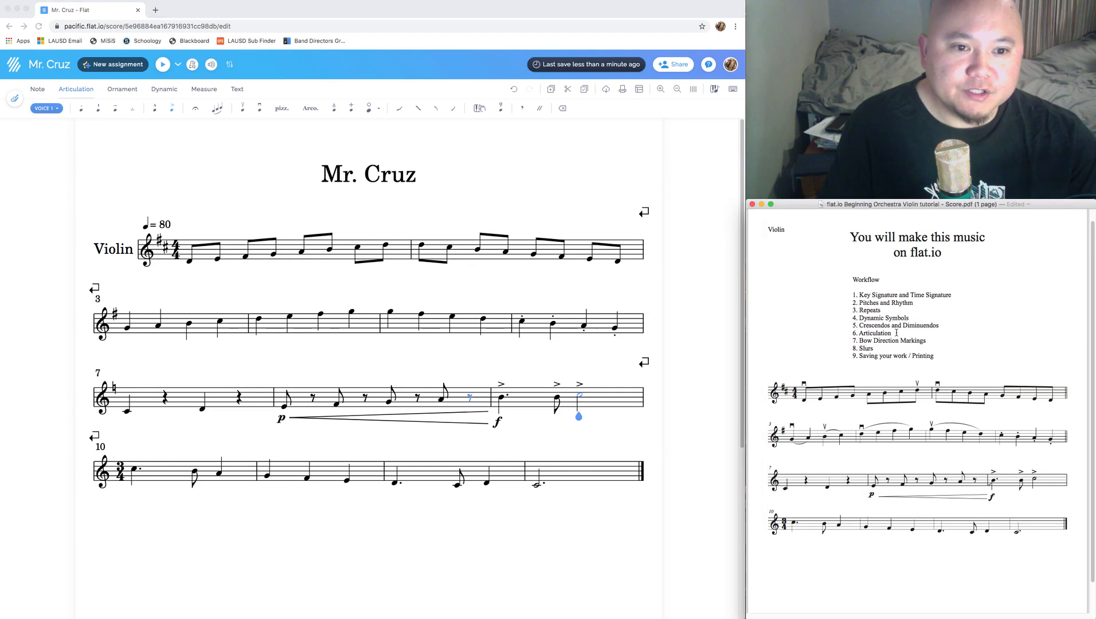
left_click_drag(861, 342, 929, 341)
left_click(935, 340)
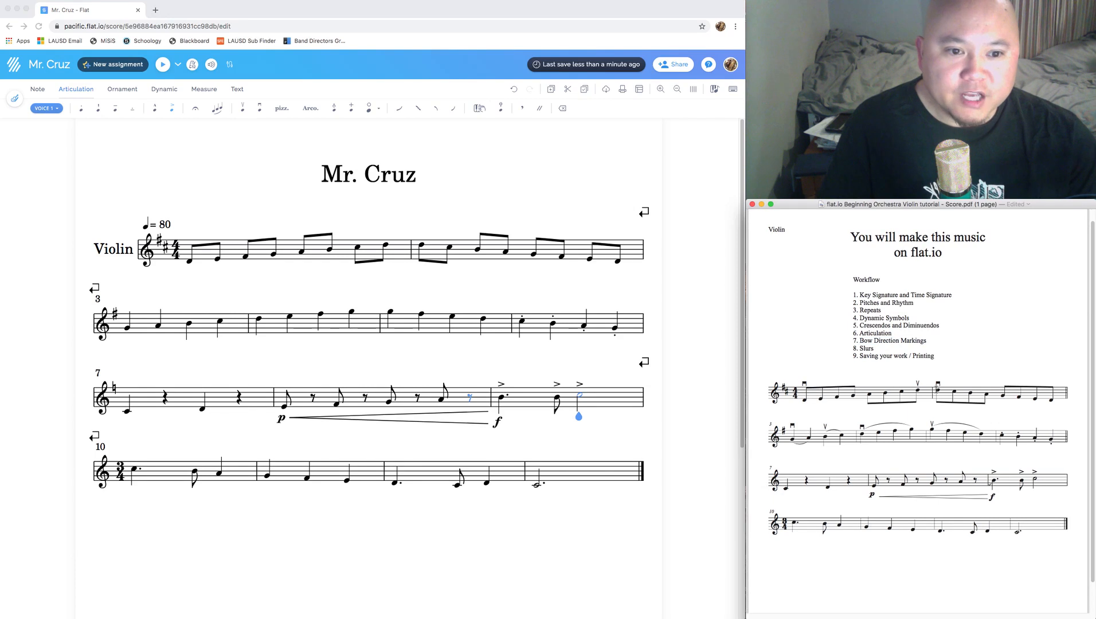
left_click(462, 212)
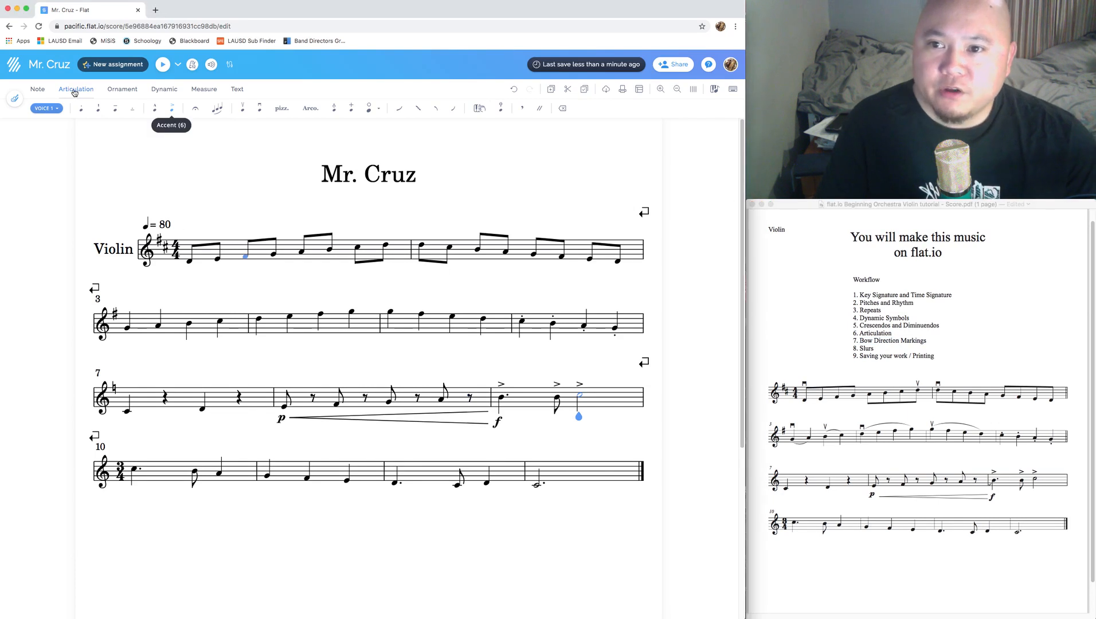
left_click(859, 283)
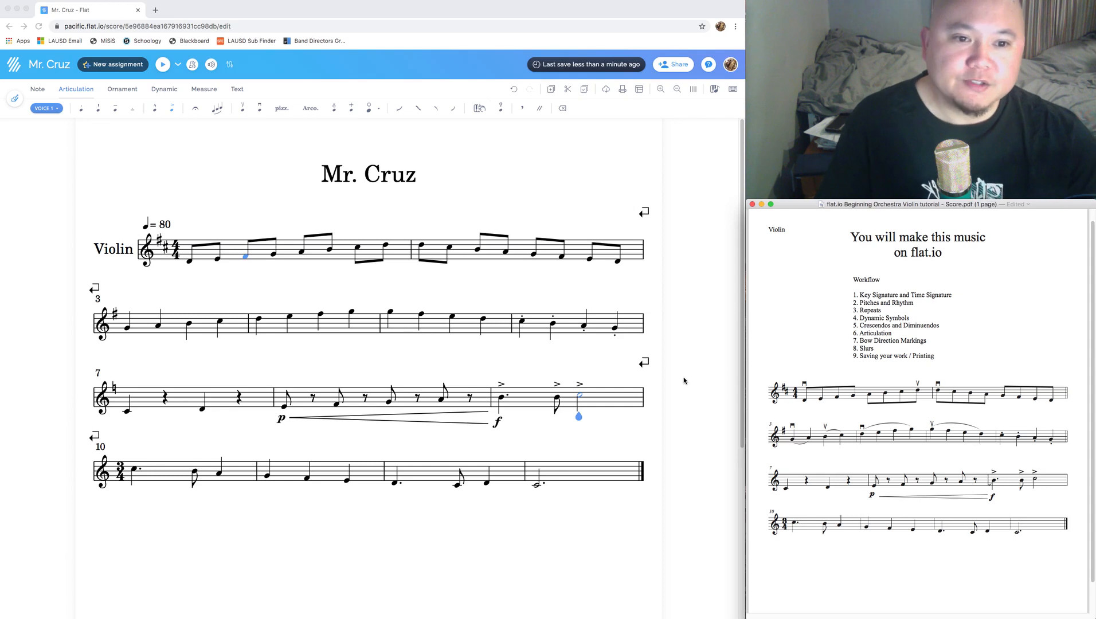
mouse_move(862, 339)
left_mouse_down()
mouse_move(934, 341)
mouse_move(853, 342)
left_mouse_up()
left_click(931, 341)
left_click(850, 343)
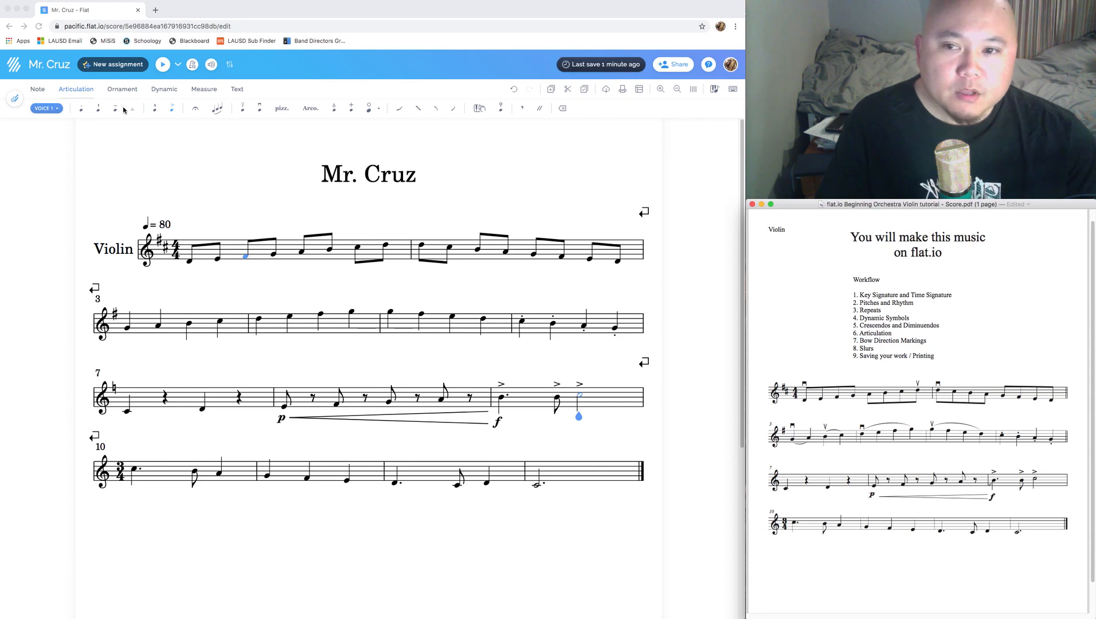
left_click(65, 92)
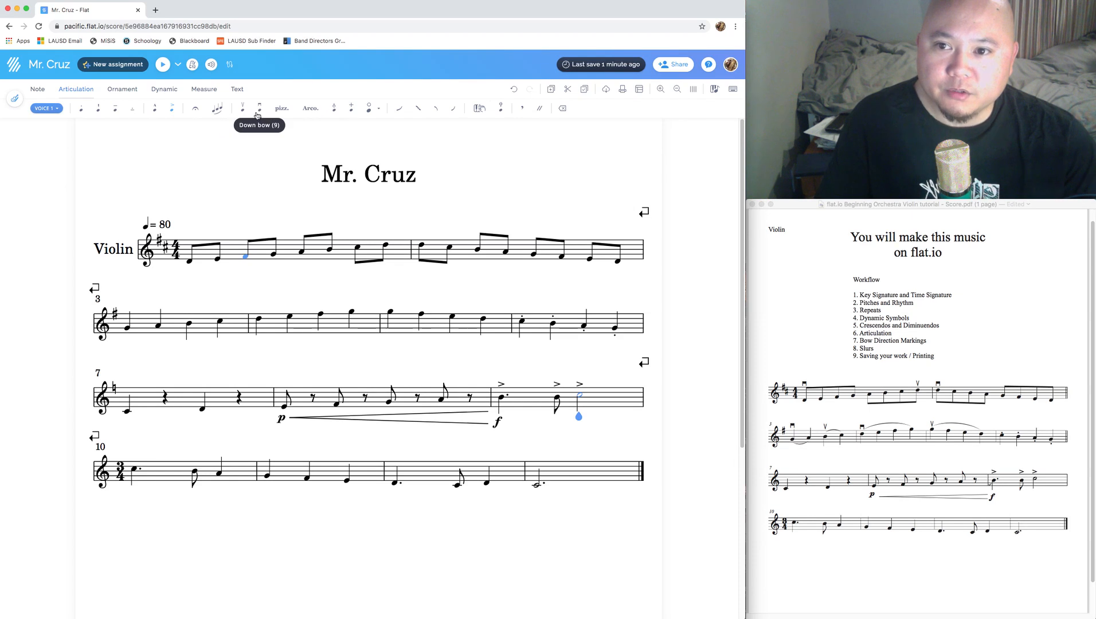
- Following the reference PDF, add a down bow to the first note of measure 1 and an up bow to its last note
left_click(810, 405)
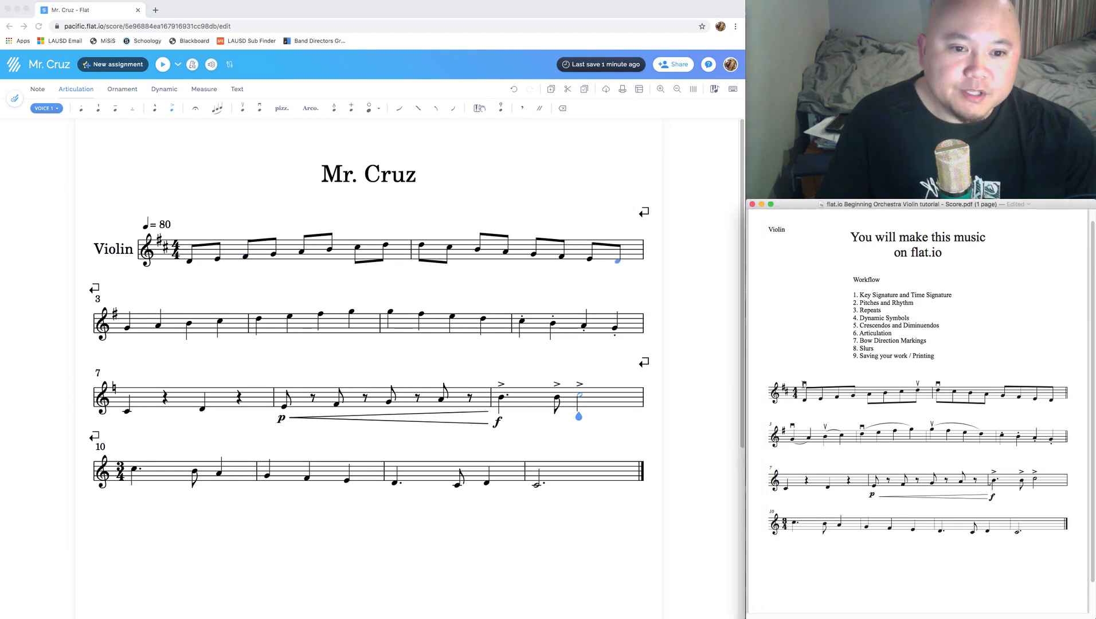
left_click(189, 262)
left_click(189, 264)
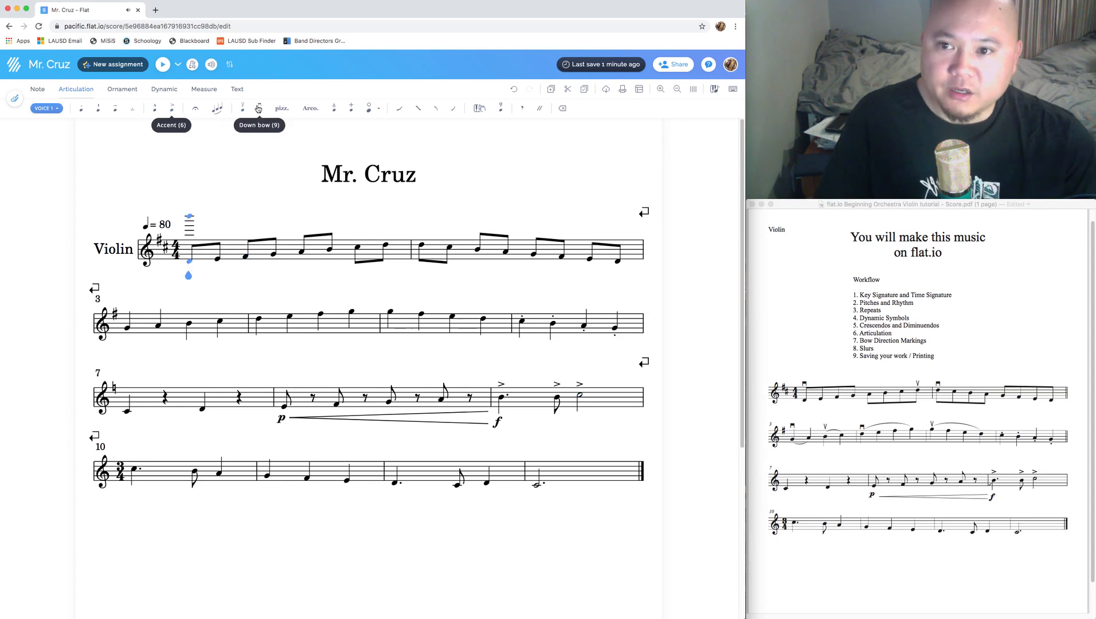
left_click(261, 110)
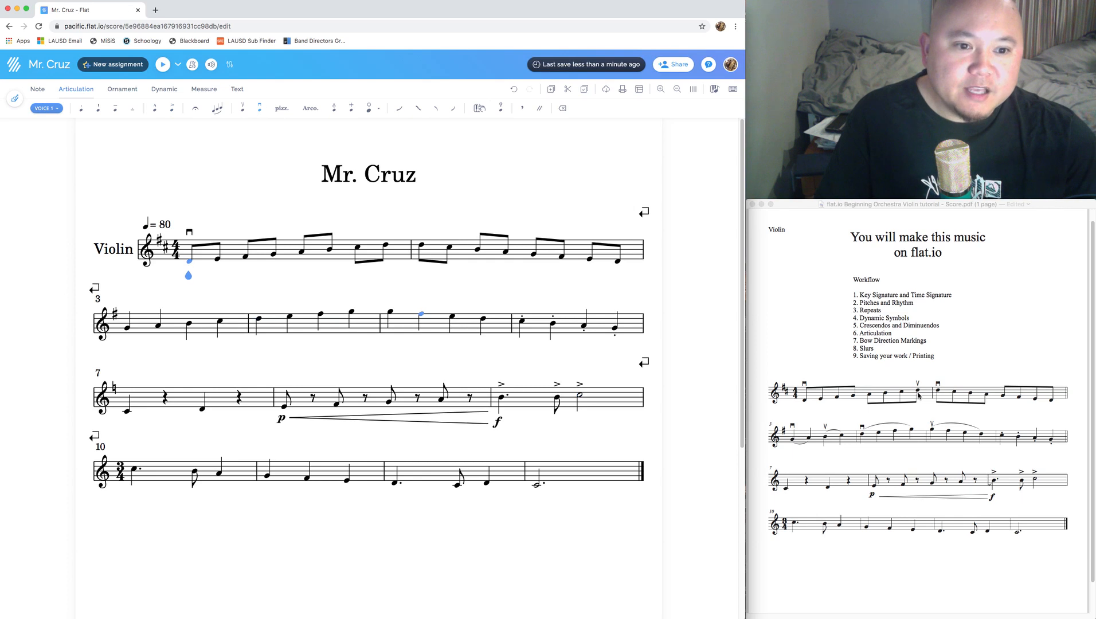
left_click(387, 247)
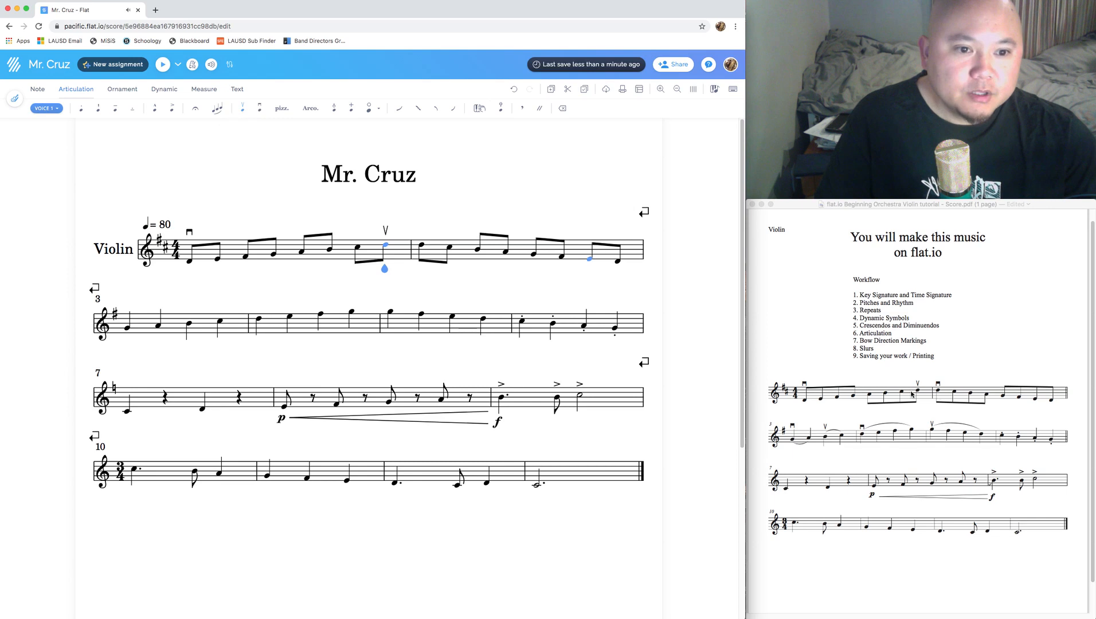
- Add down bows to the first notes of measures 2 and 3 and an up bow to the third note of measure 3
key("Right")
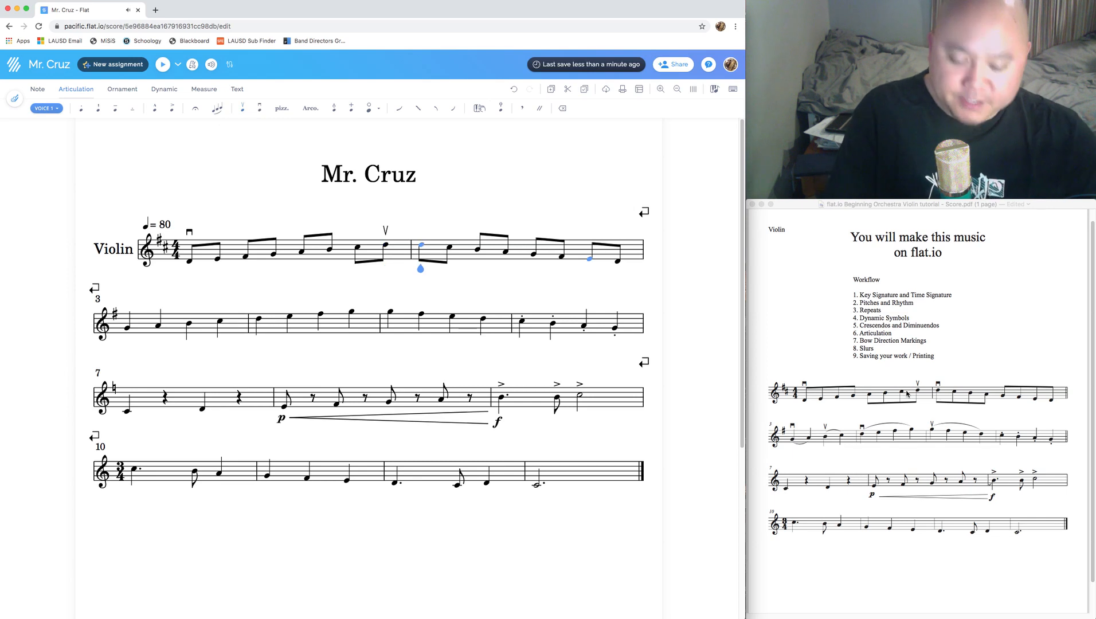
left_click(259, 109)
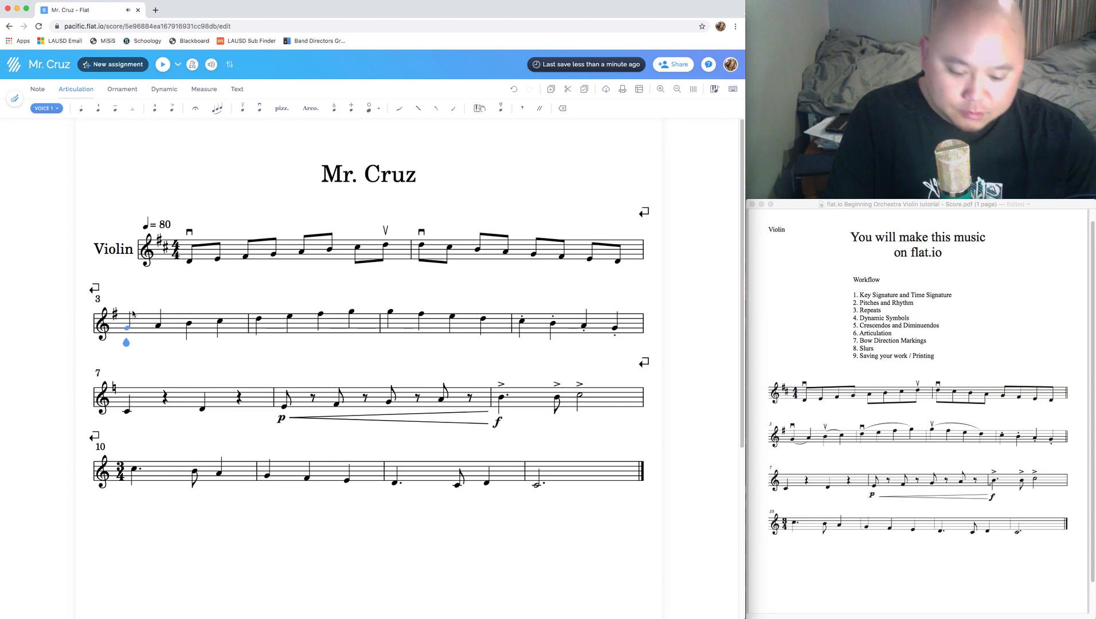
left_click(263, 108)
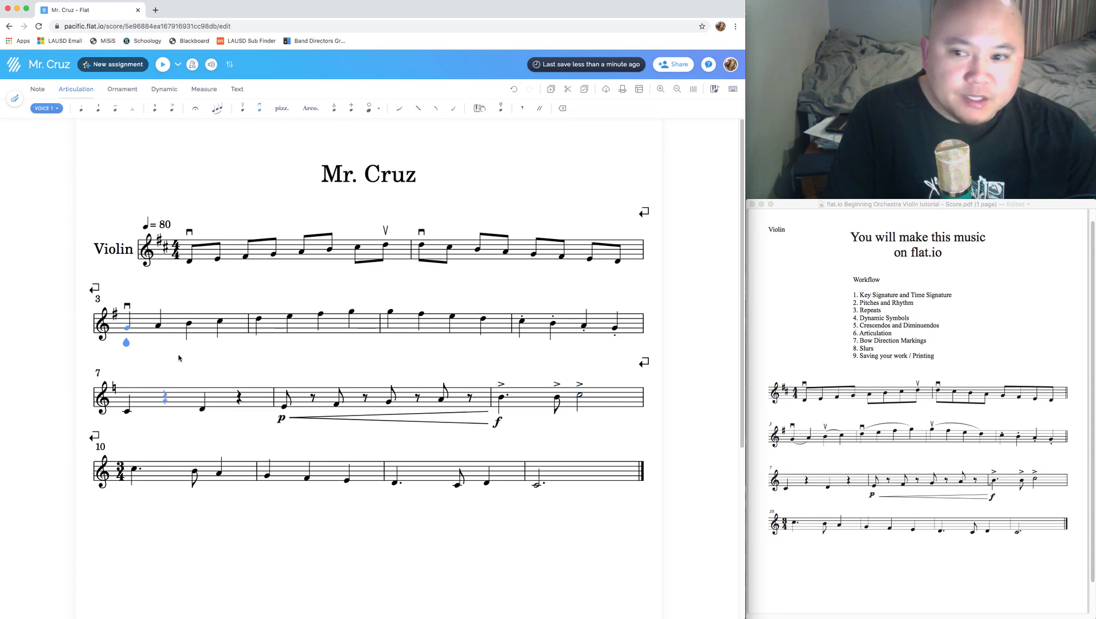
left_click(189, 325)
left_click(242, 109)
- Following the reference PDF, add a down bow to the first note of measure 4 and an up bow to the first note of measure 5
left_click(863, 440)
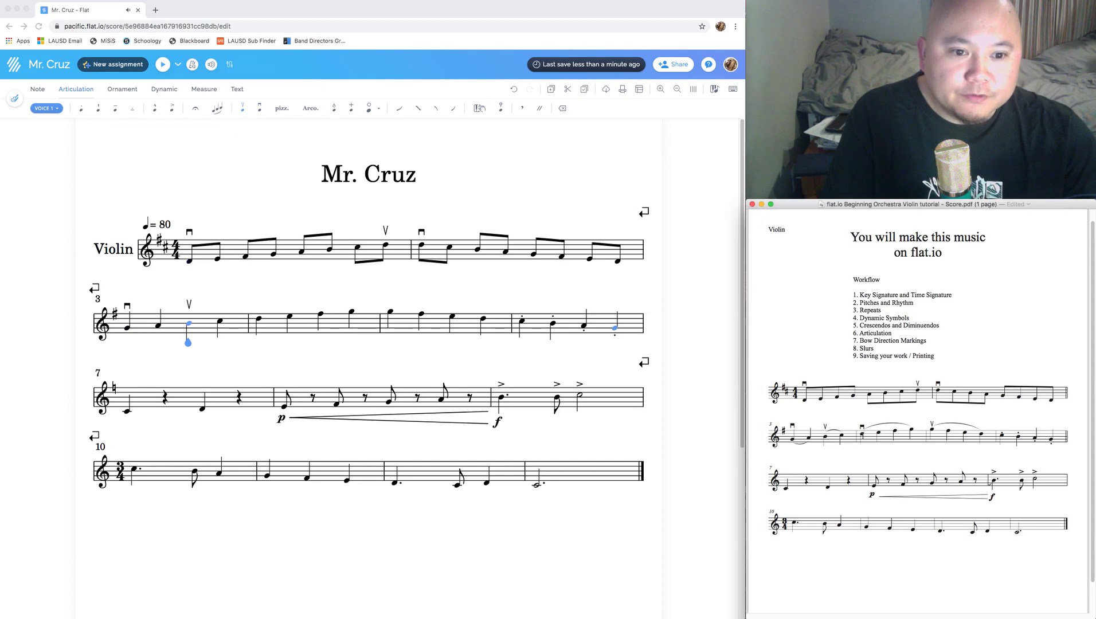
left_click(258, 324)
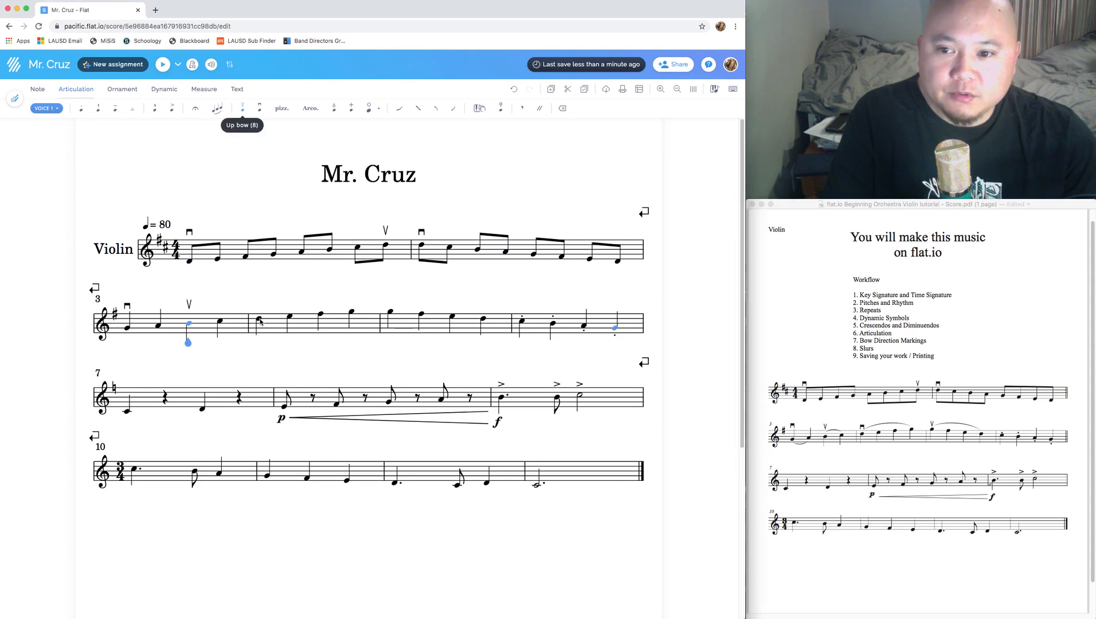
left_click(259, 323)
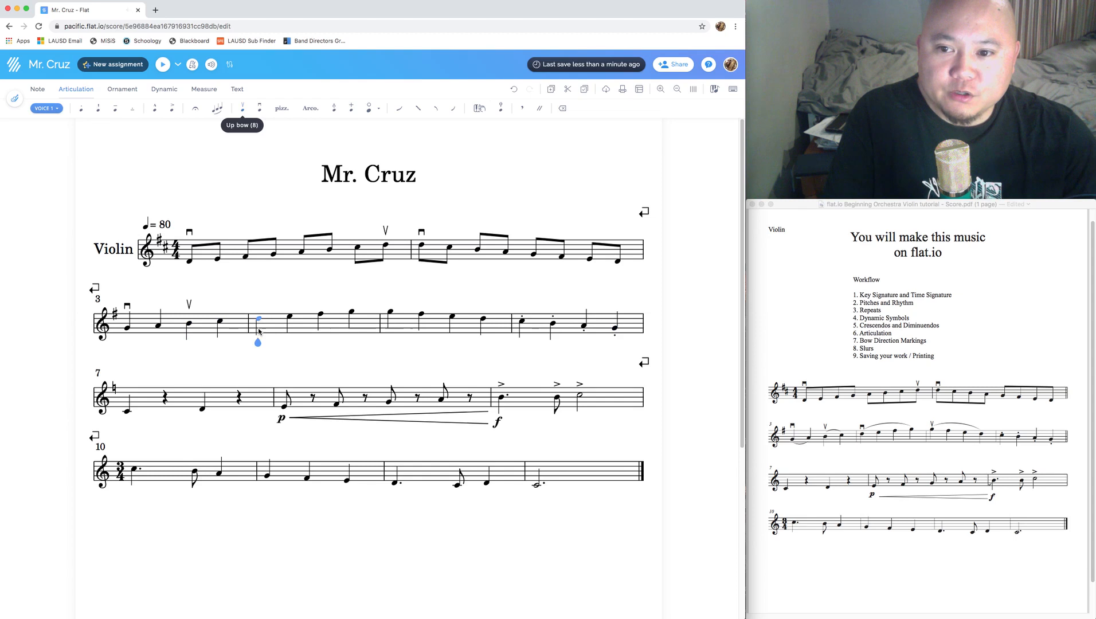
left_click(260, 109)
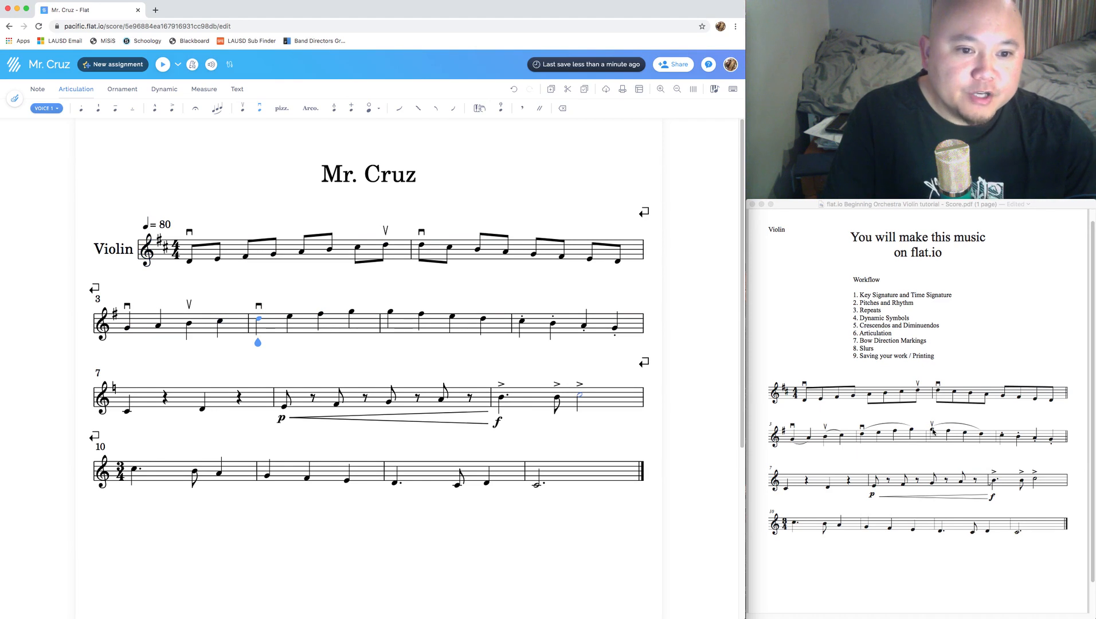
left_click(389, 311)
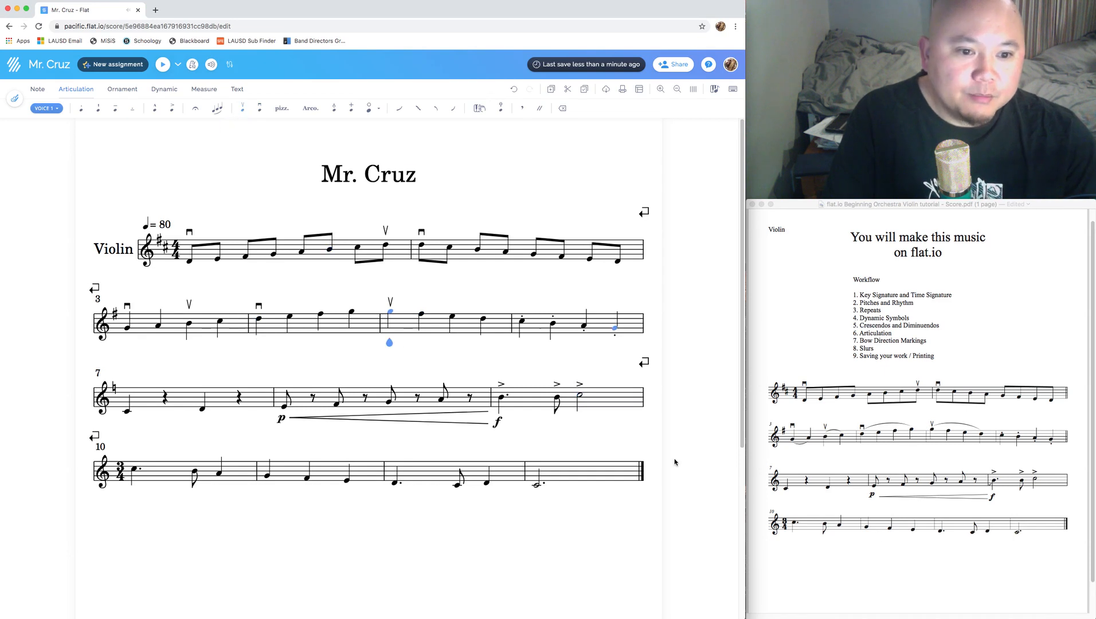
- Highlight the Slurs item in the reference PDF's workflow list and slur the first two quarter notes of measure 3 in the score
left_click(938, 439)
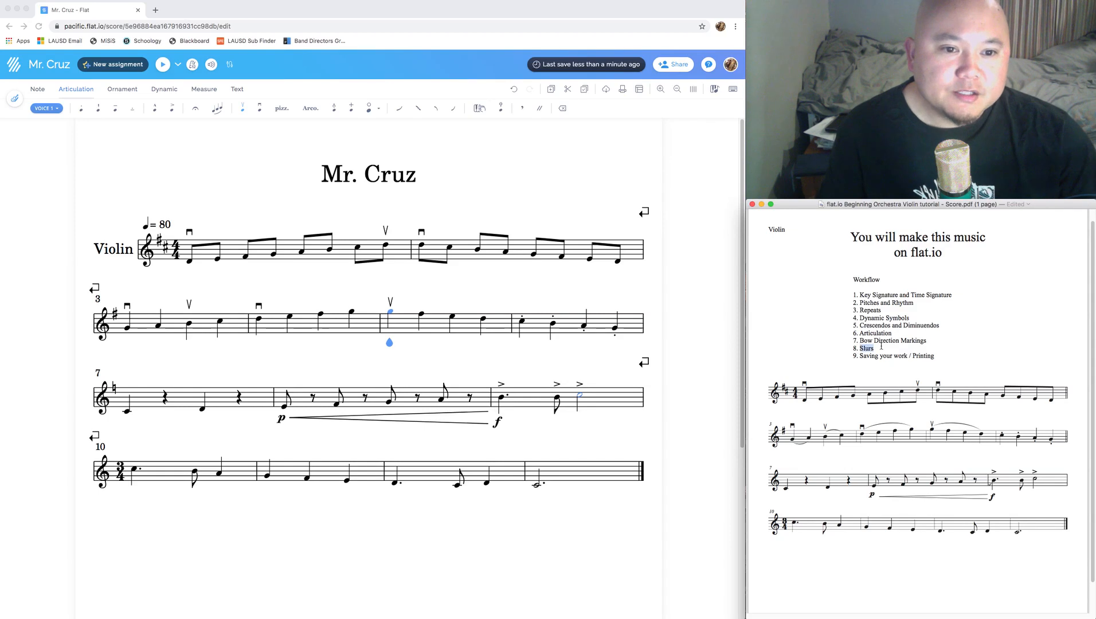
left_click_drag(860, 348, 884, 349)
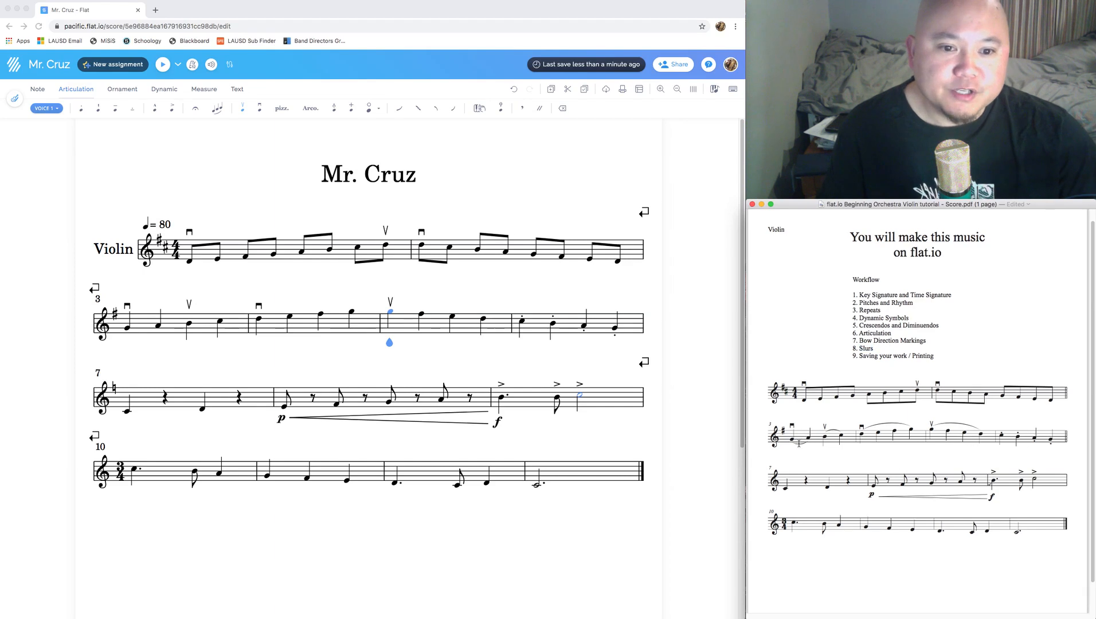
left_click(127, 333)
left_click(127, 333)
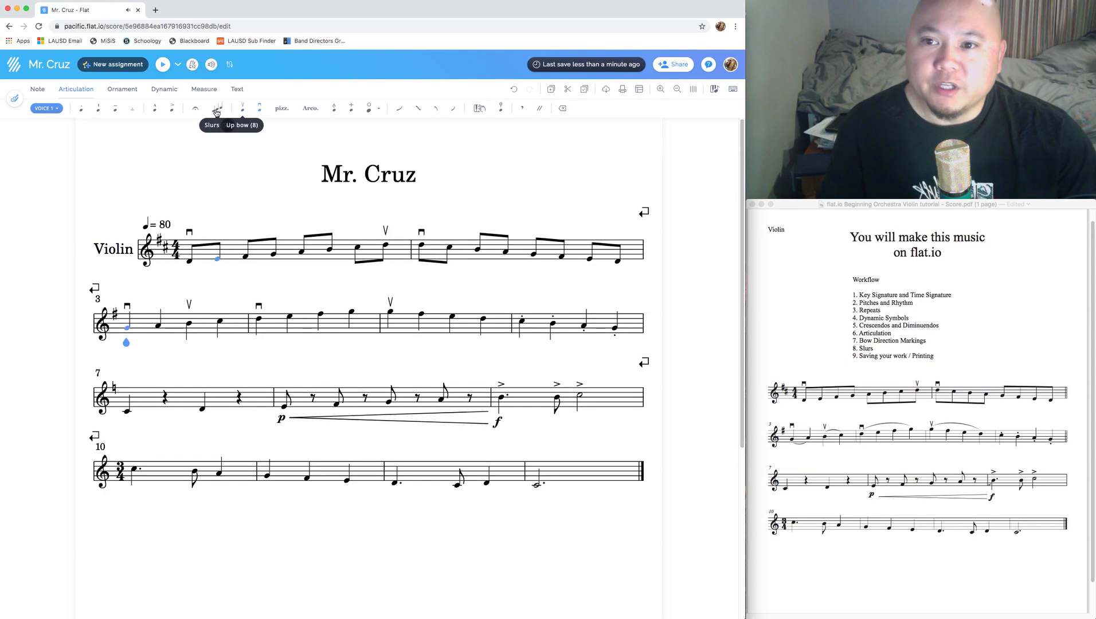
left_click(217, 109)
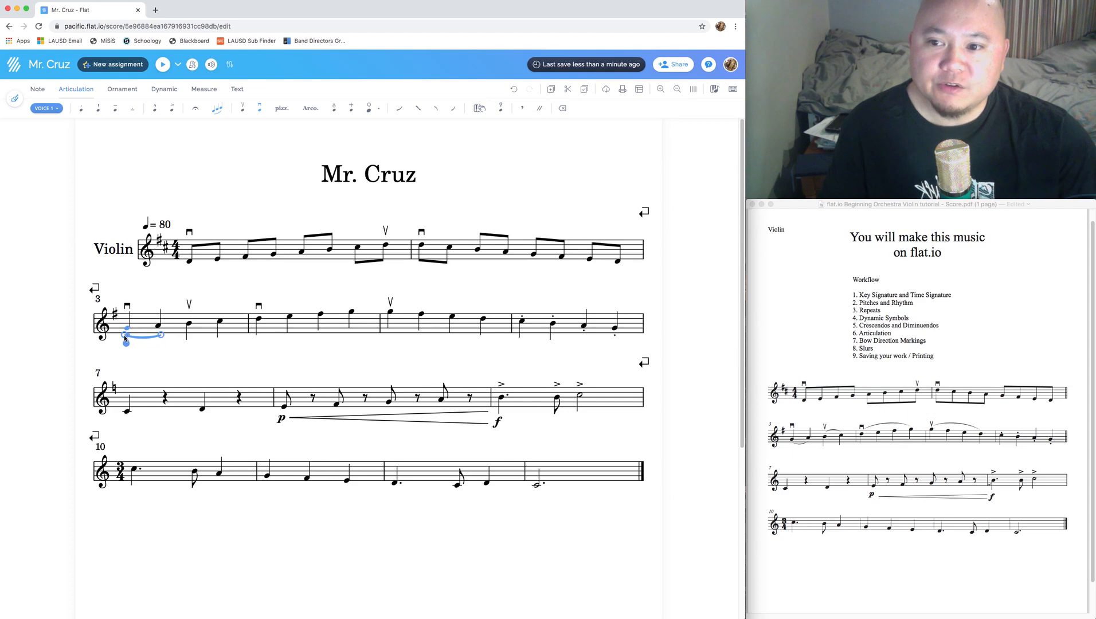
mouse_move(162, 336)
left_mouse_down()
mouse_move(279, 347)
mouse_move(501, 335)
mouse_move(159, 321)
left_mouse_up()
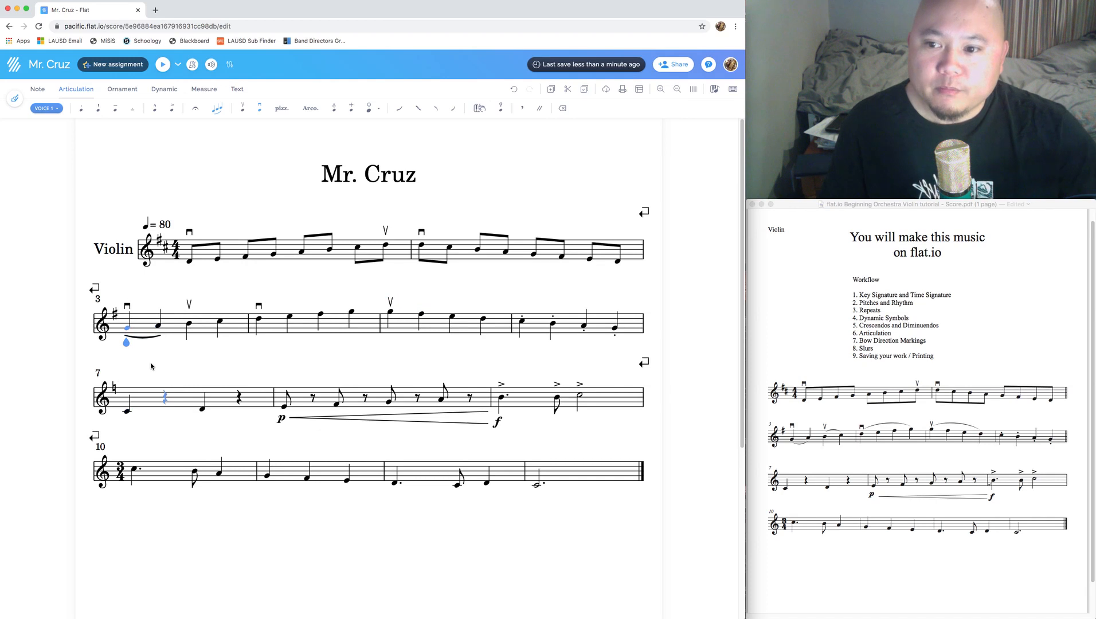
- Try to slur the last two quarter notes of measure 3, and undo the slur
key("Right")
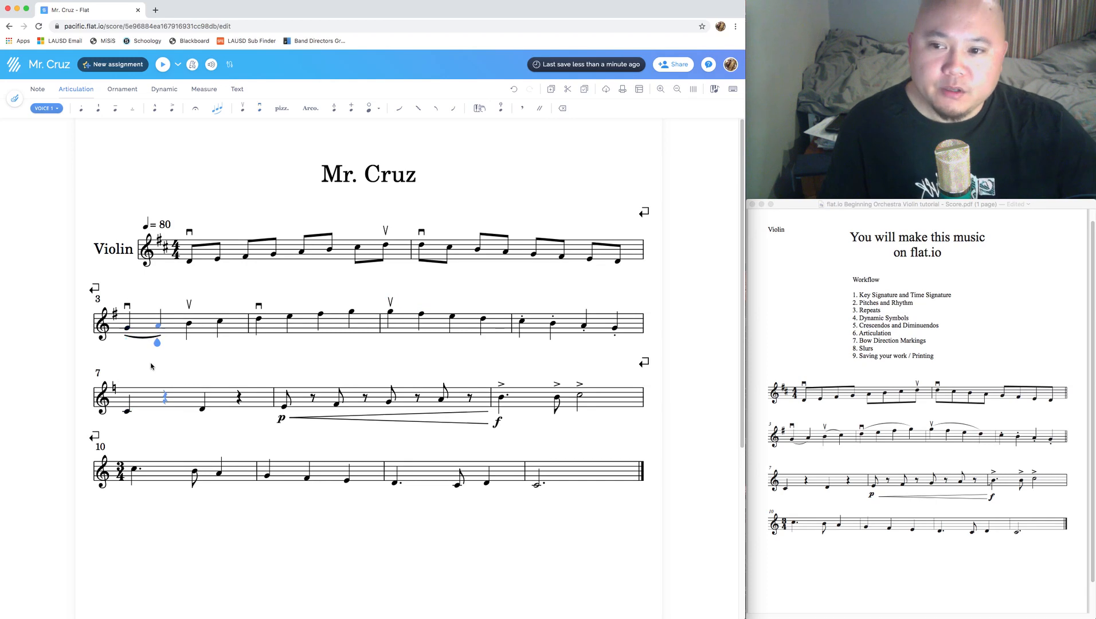
key("Right")
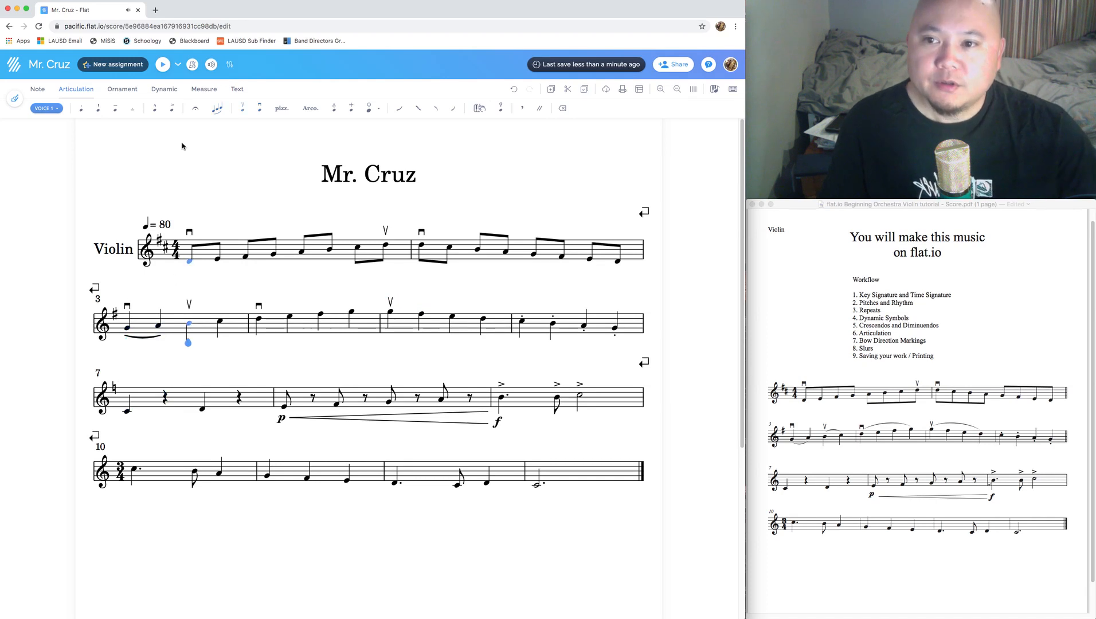
left_click(217, 112)
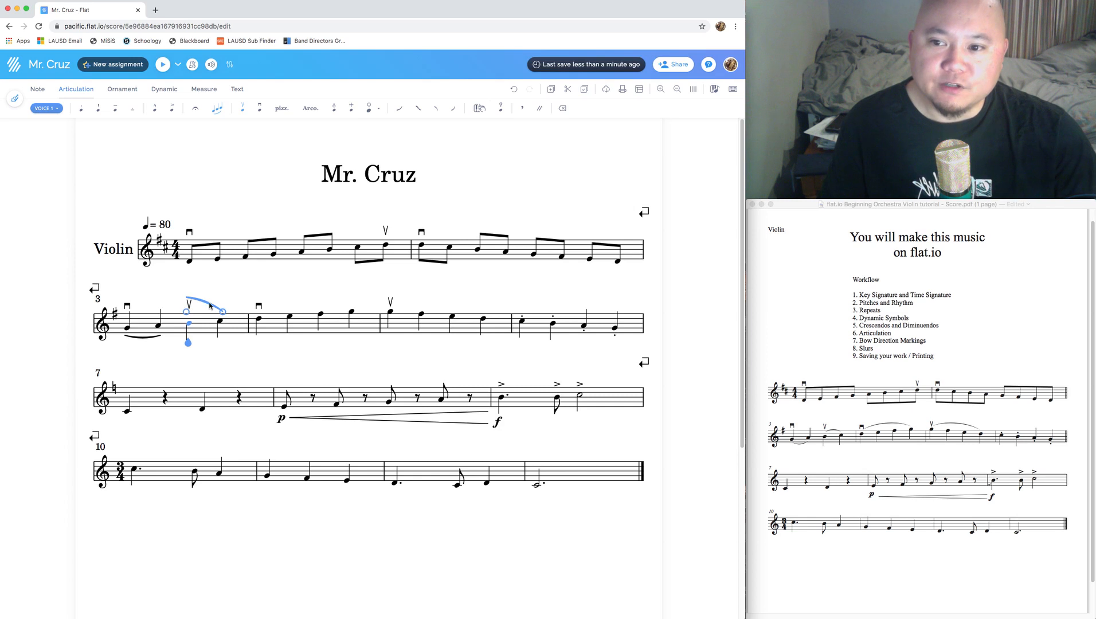
left_click(826, 447)
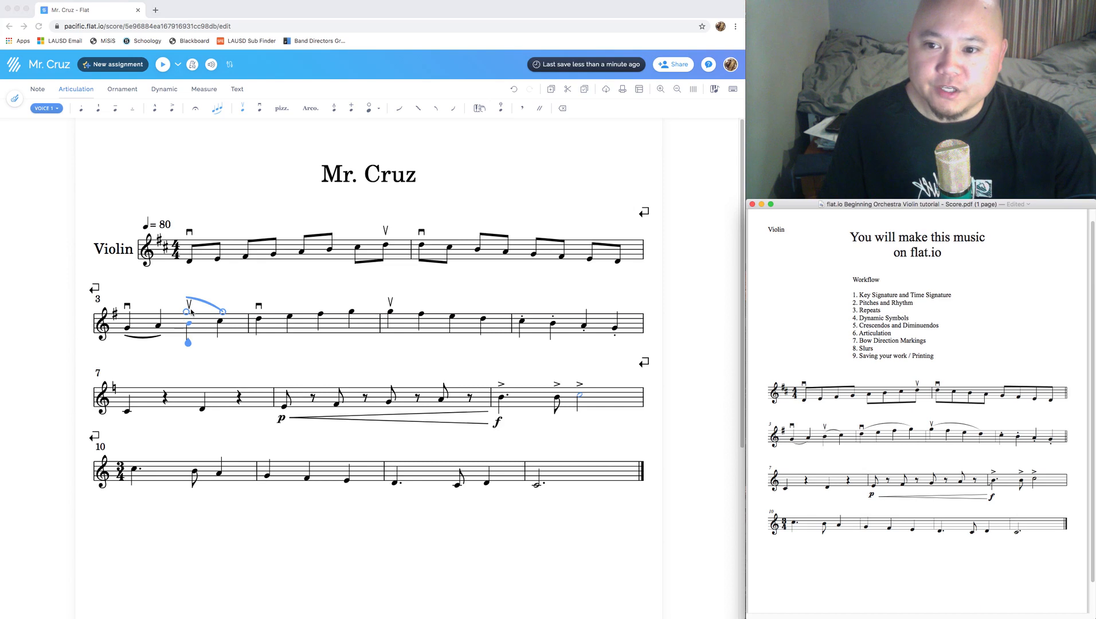
key("super+z")
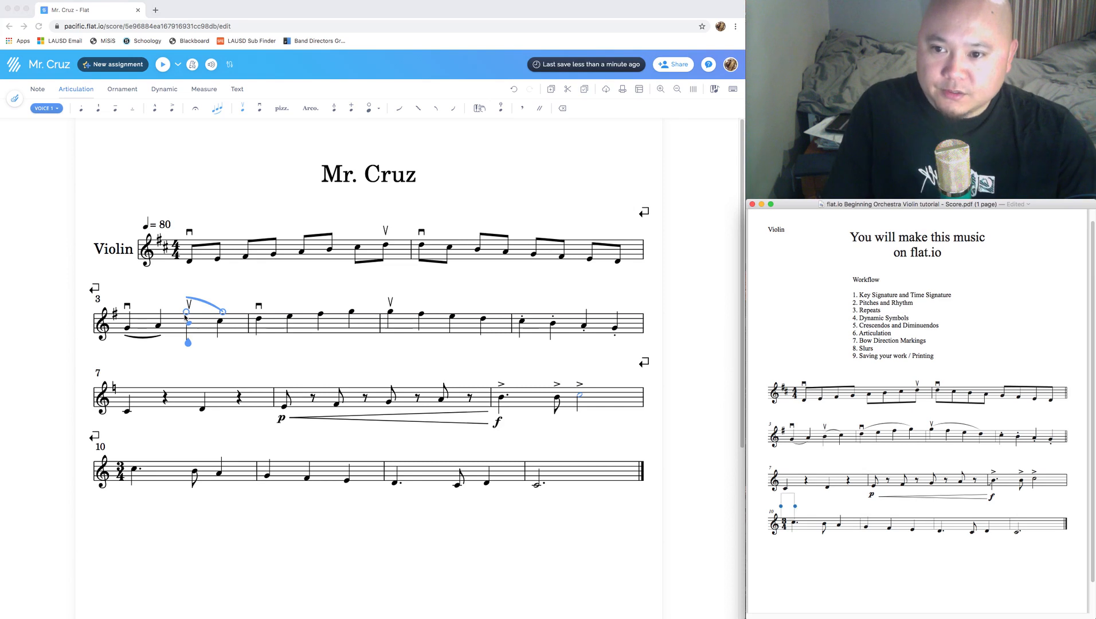
left_click(240, 370)
key("super+z")
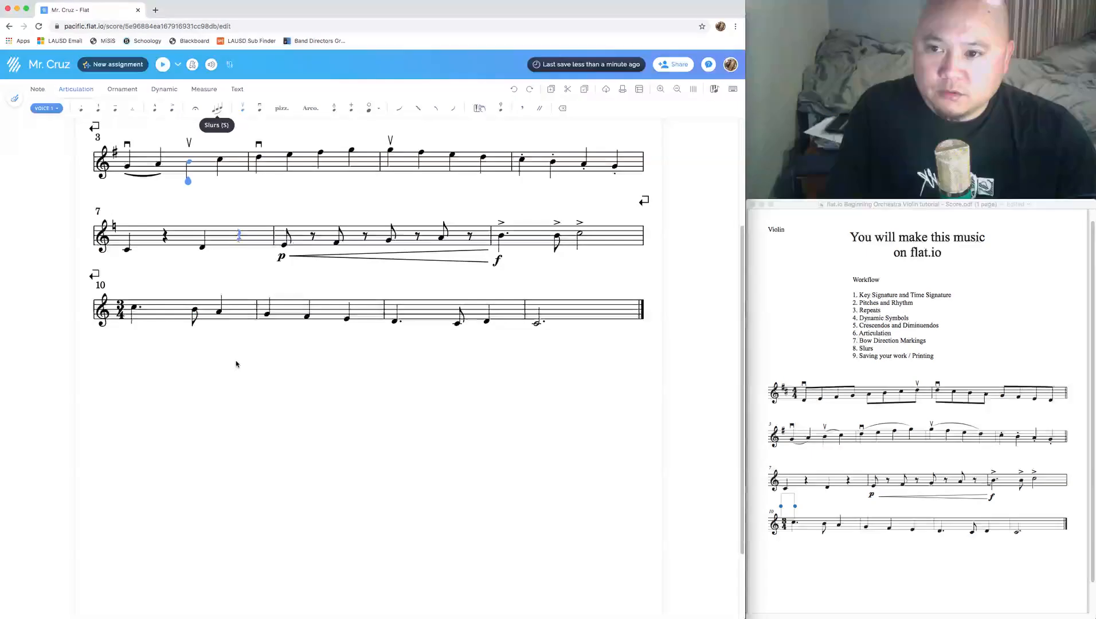
- Reapply the up bow on the third note of measure 3 after slurring it to the fourth, and compare with the reference PDF
left_click(242, 109)
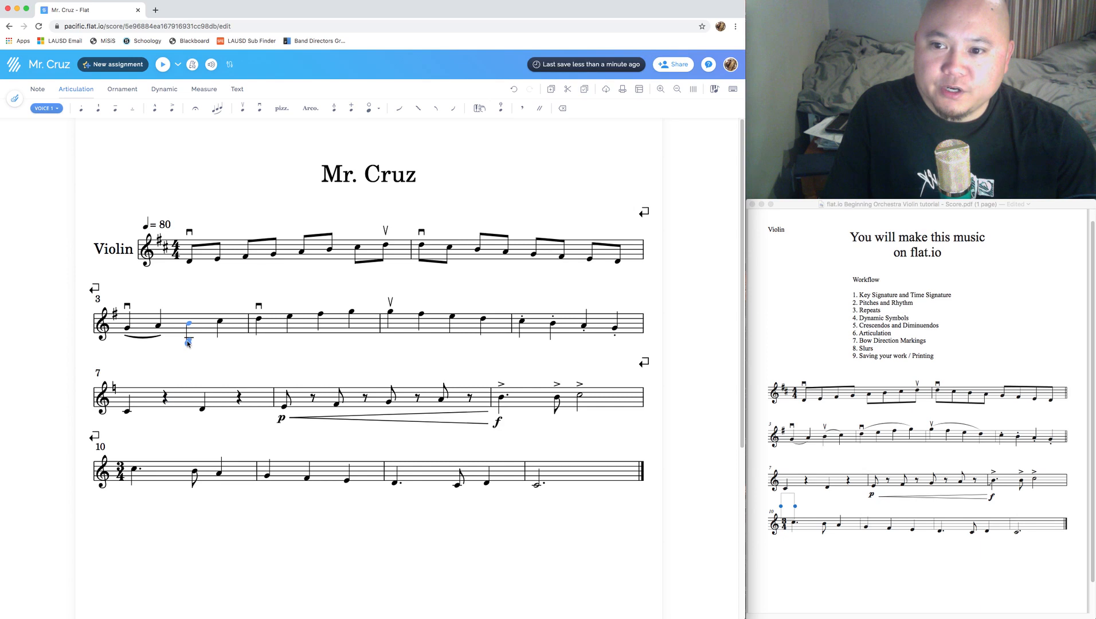
left_click(218, 112)
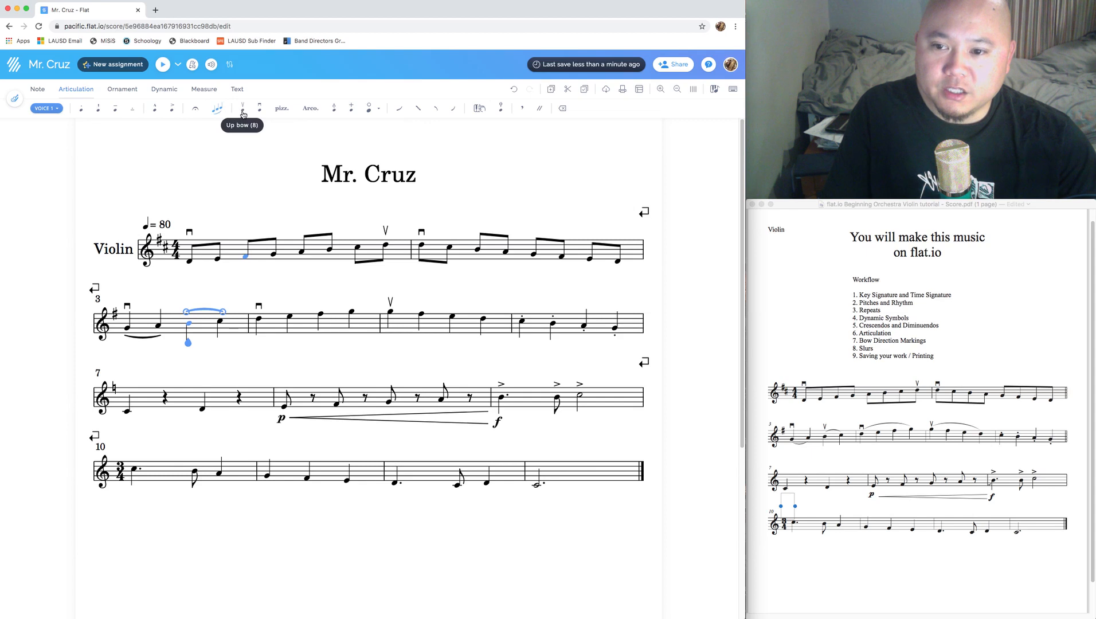
left_click(243, 112)
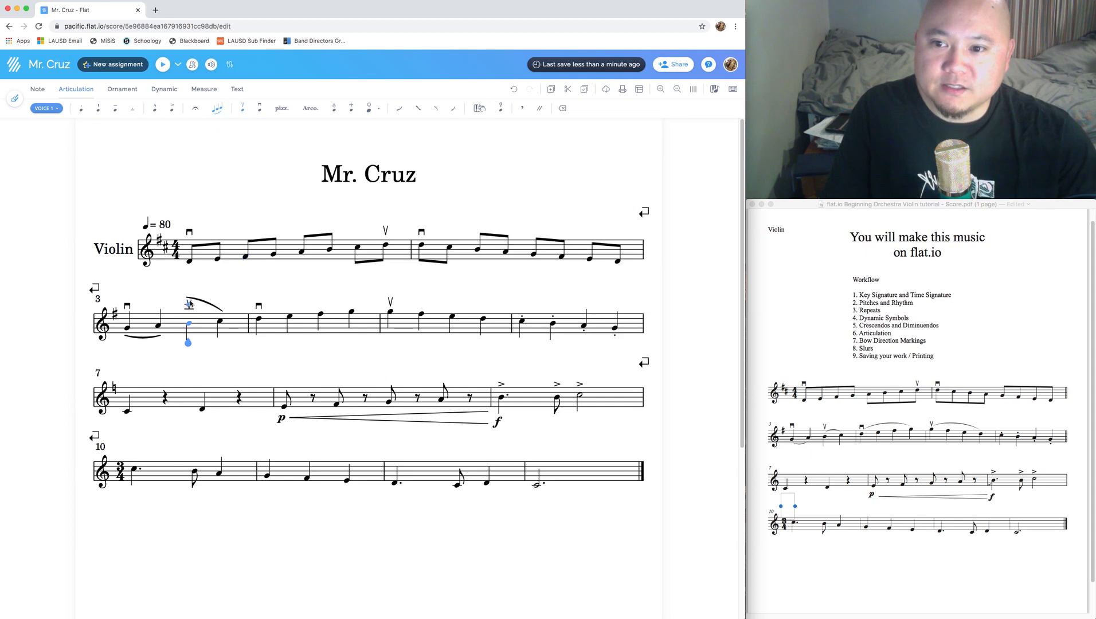
left_click(224, 381)
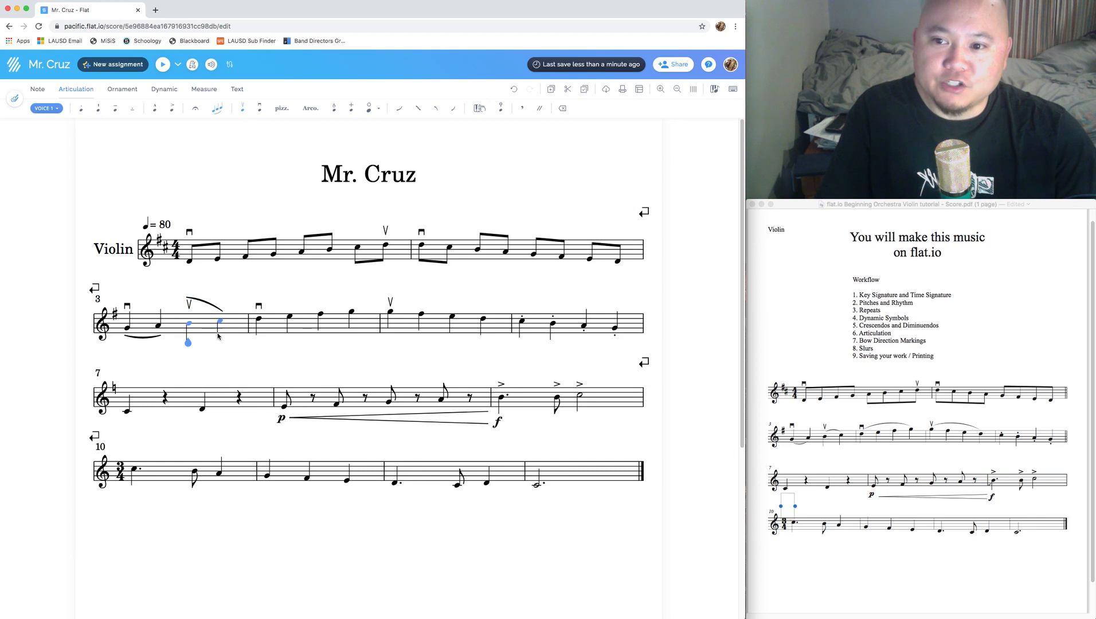
left_click(821, 428)
left_click(834, 436)
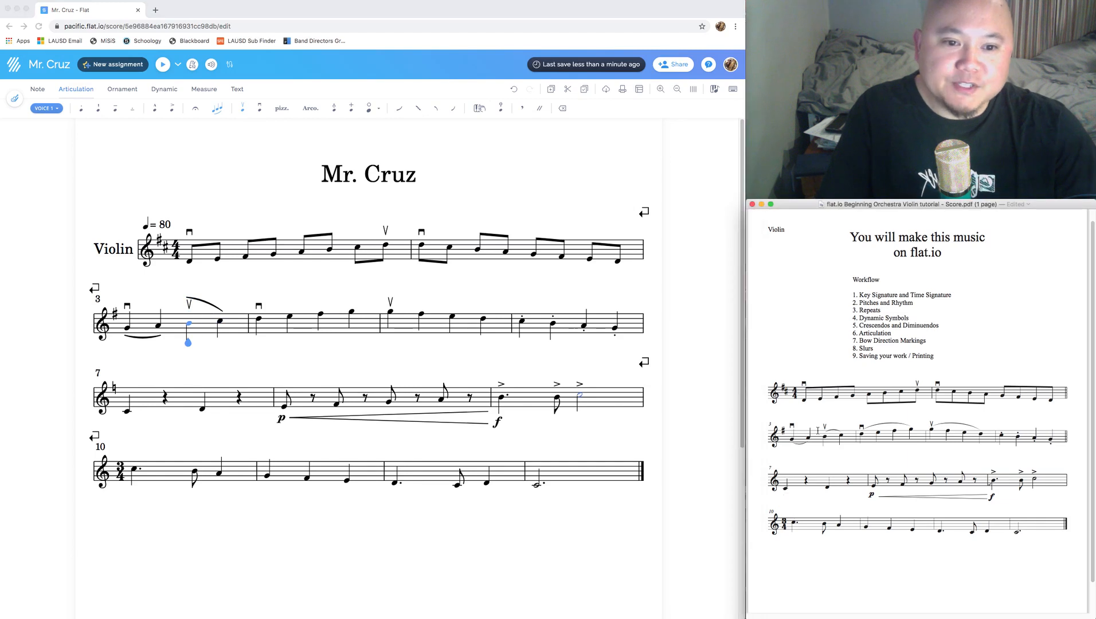
left_click(197, 323)
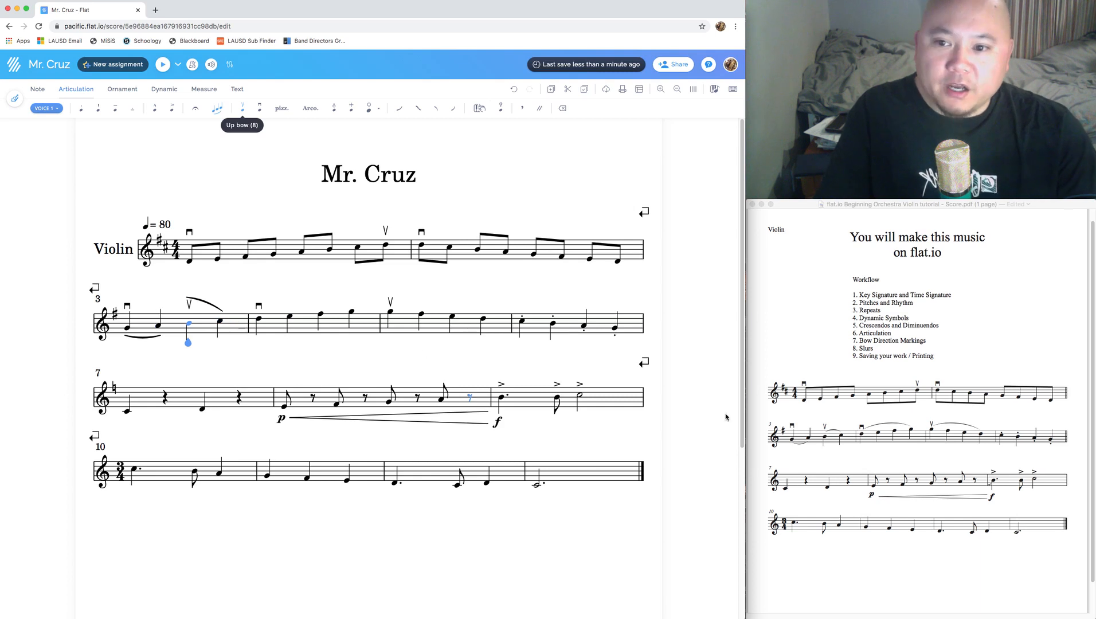
left_click(886, 430)
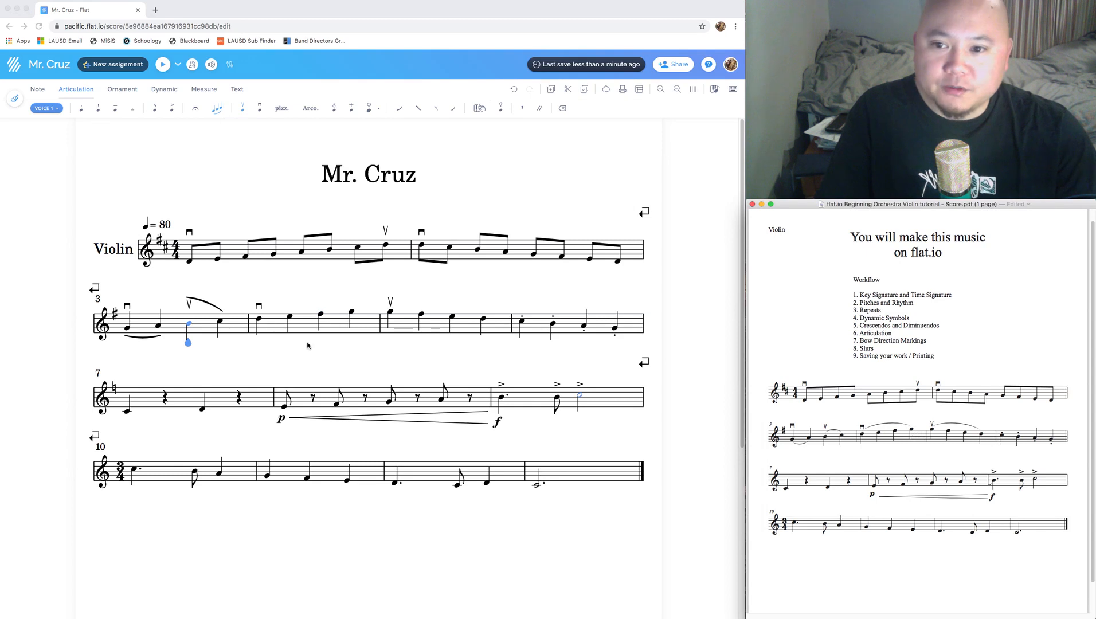
left_click(259, 323)
left_click(260, 323)
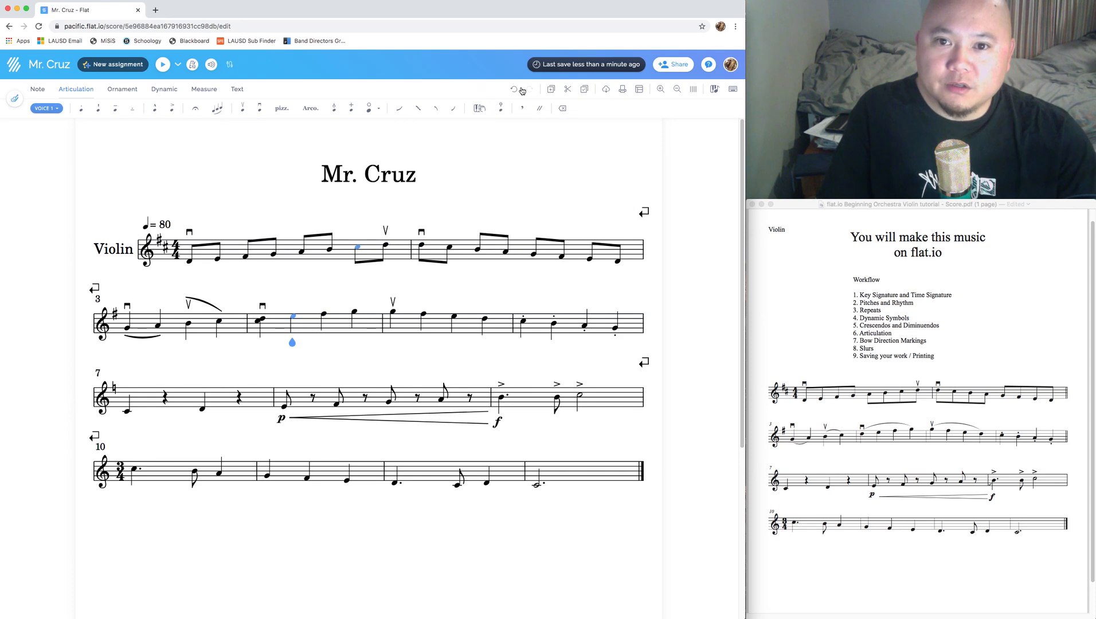
left_click(513, 93)
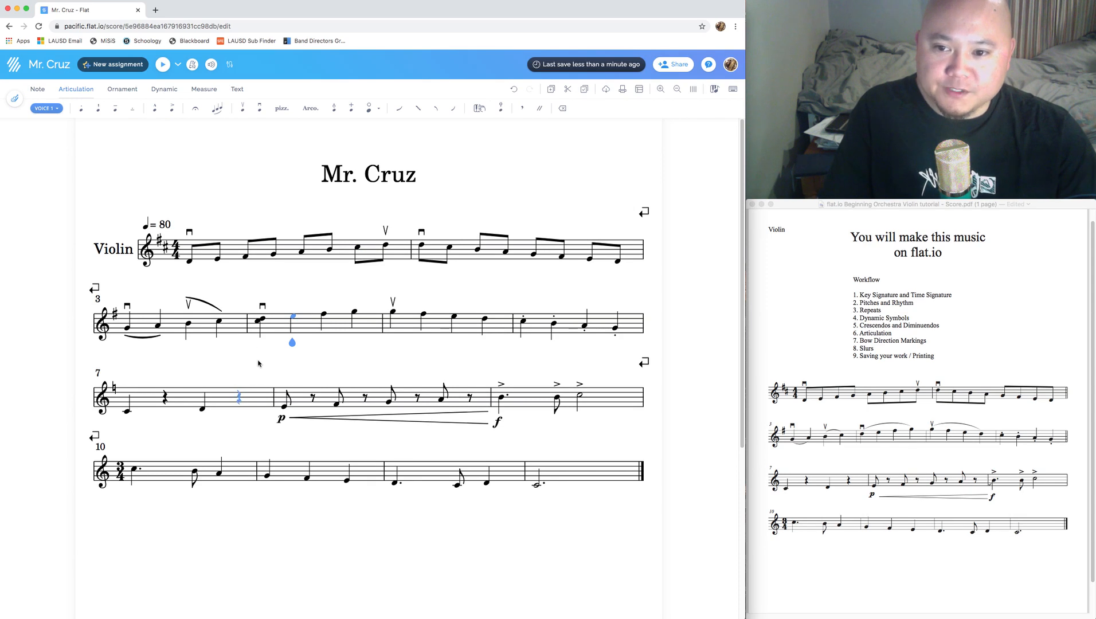
key("super+z")
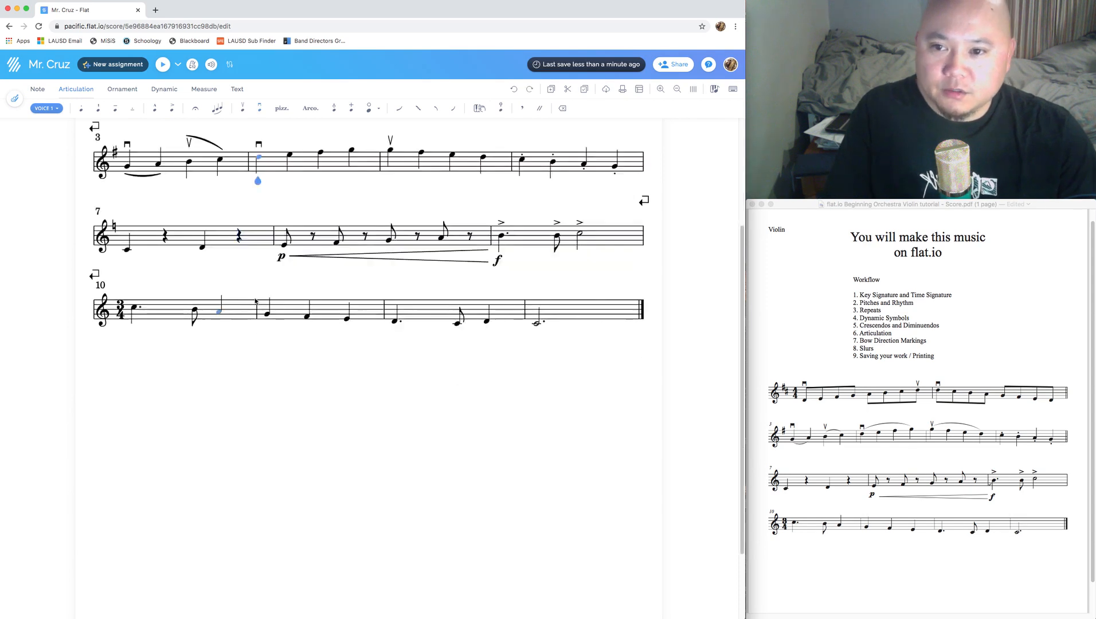
- Slur all four quarter notes of measure 4, extending the slur from the first note to the last
scroll(260, 259, "up", 2)
scroll(271, 292, "up", 2)
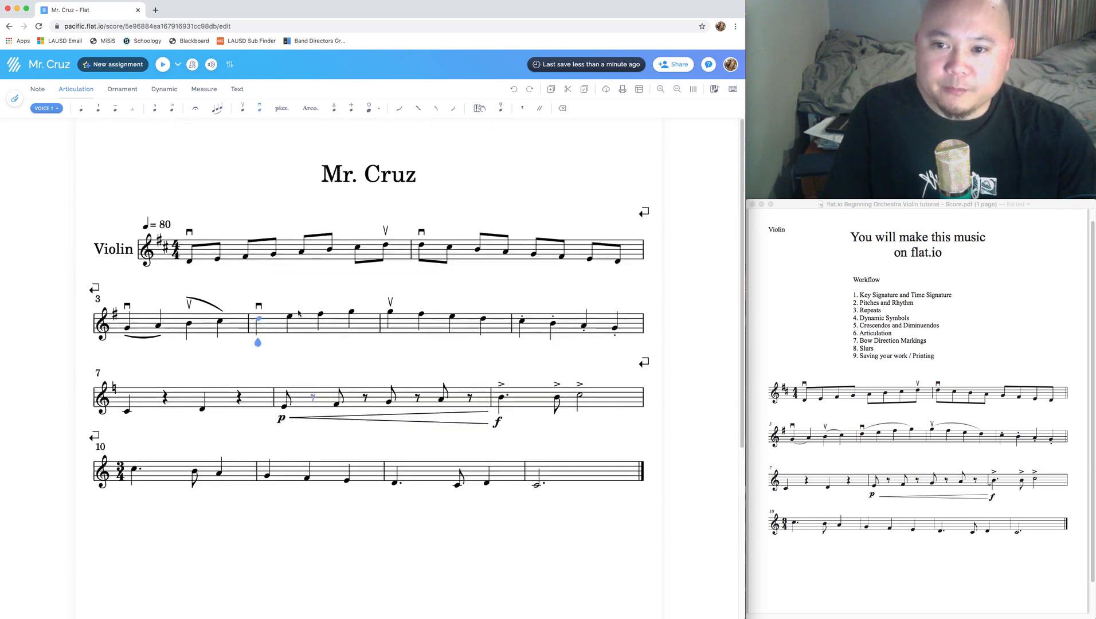
left_click(216, 113)
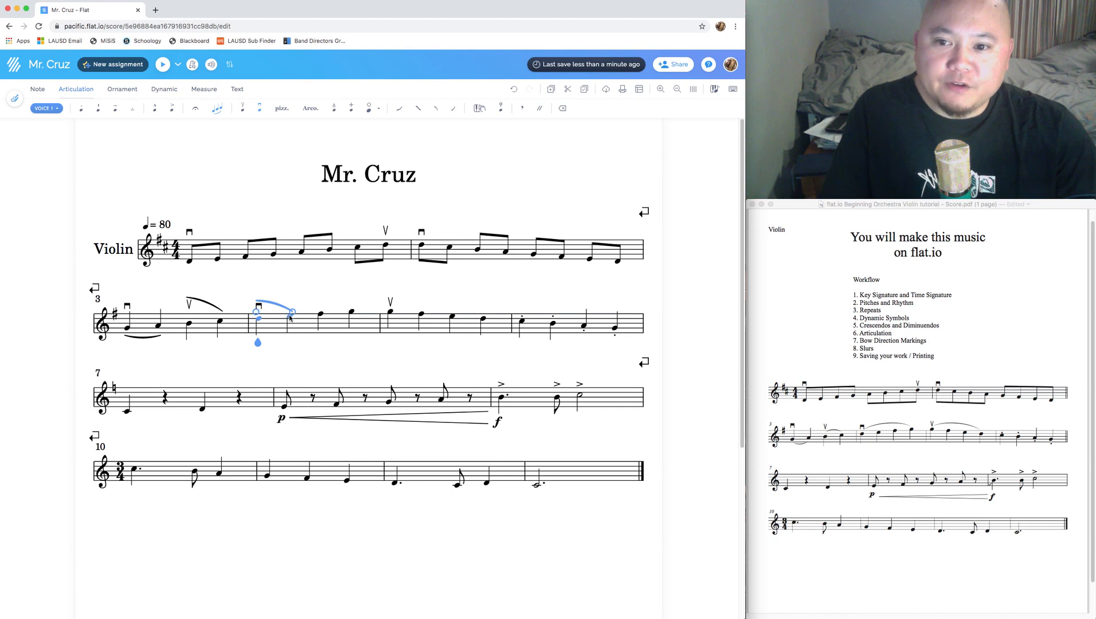
left_click_drag(293, 313, 354, 307)
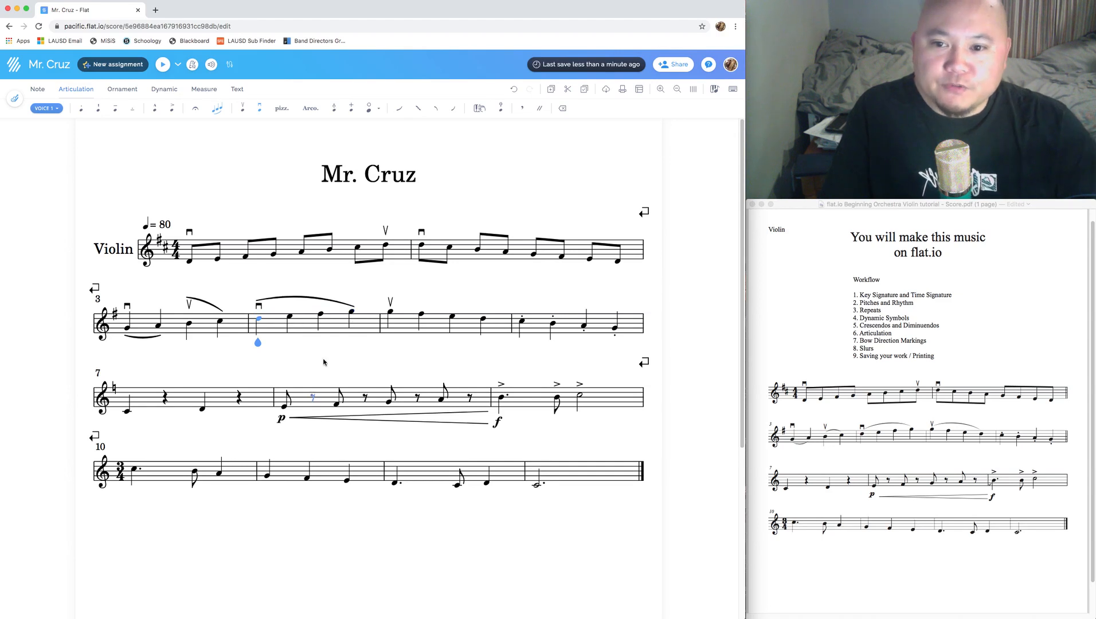
- Add a slur from the first note of measure 5 and extend it to the measure's last note
key("Right")
key("Right")
key("Right")
key("Right")
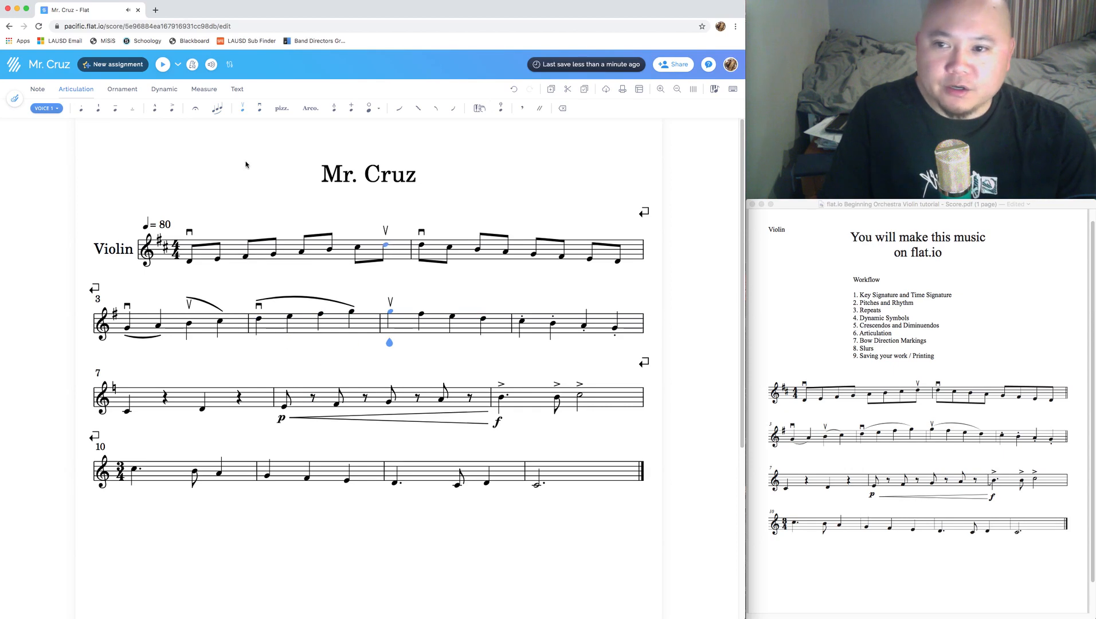
left_click(216, 109)
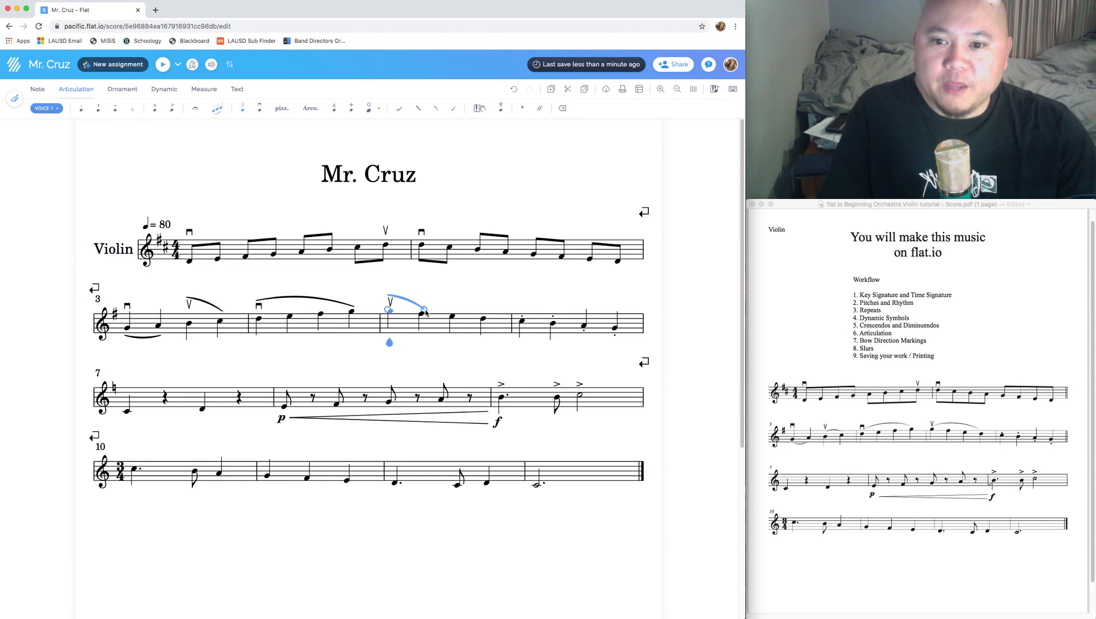
left_click_drag(426, 312, 493, 329)
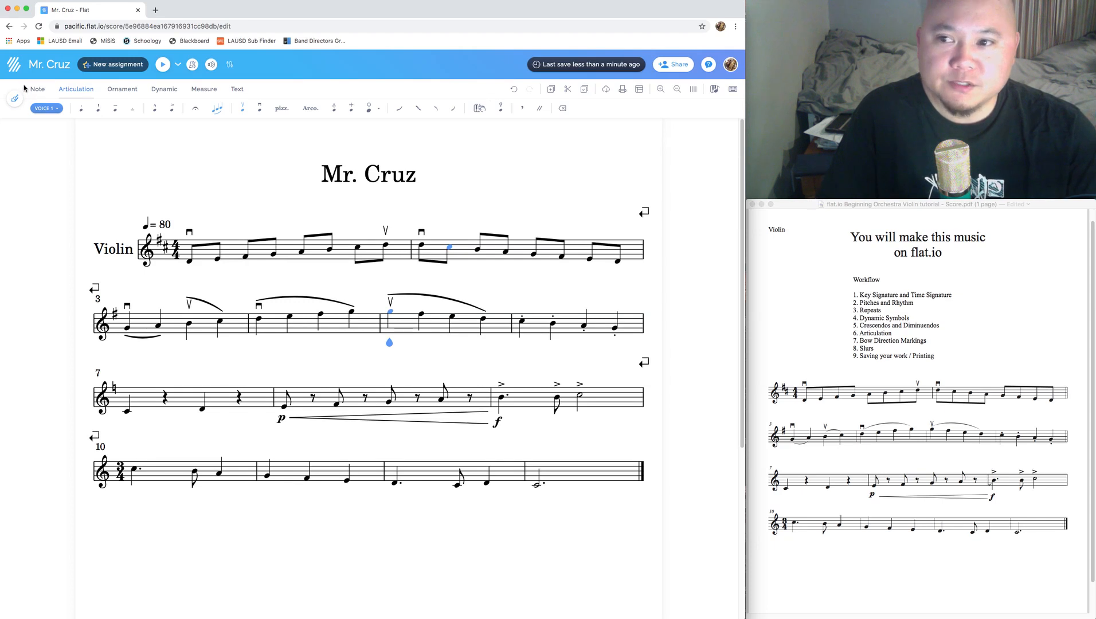
- Start printing the score and choose Save as PDF as the print destination
left_click(622, 90)
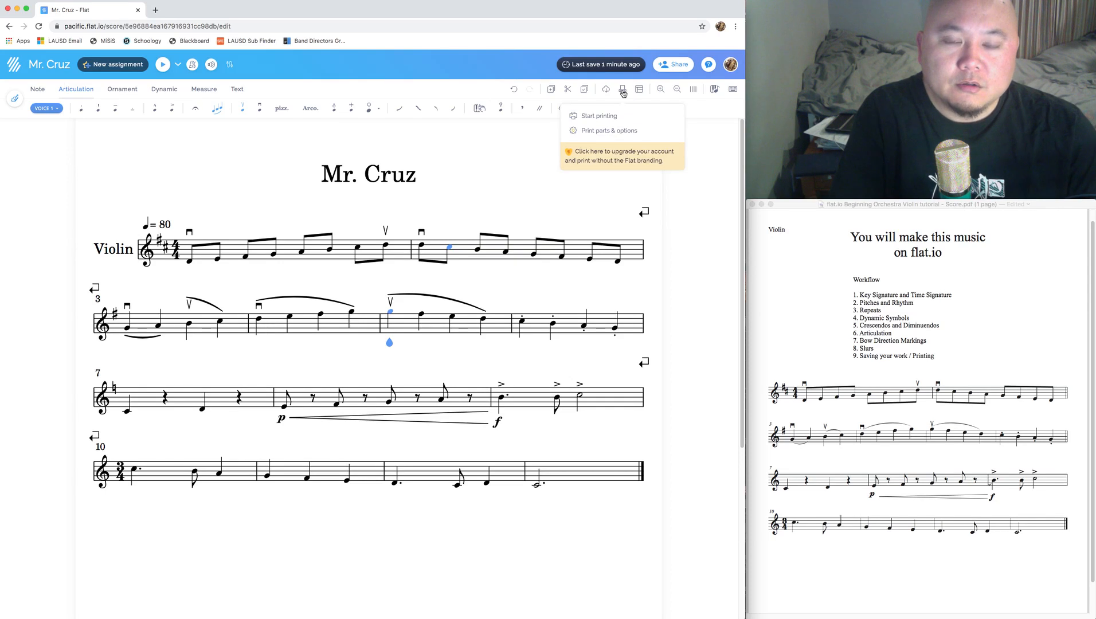
left_click(601, 117)
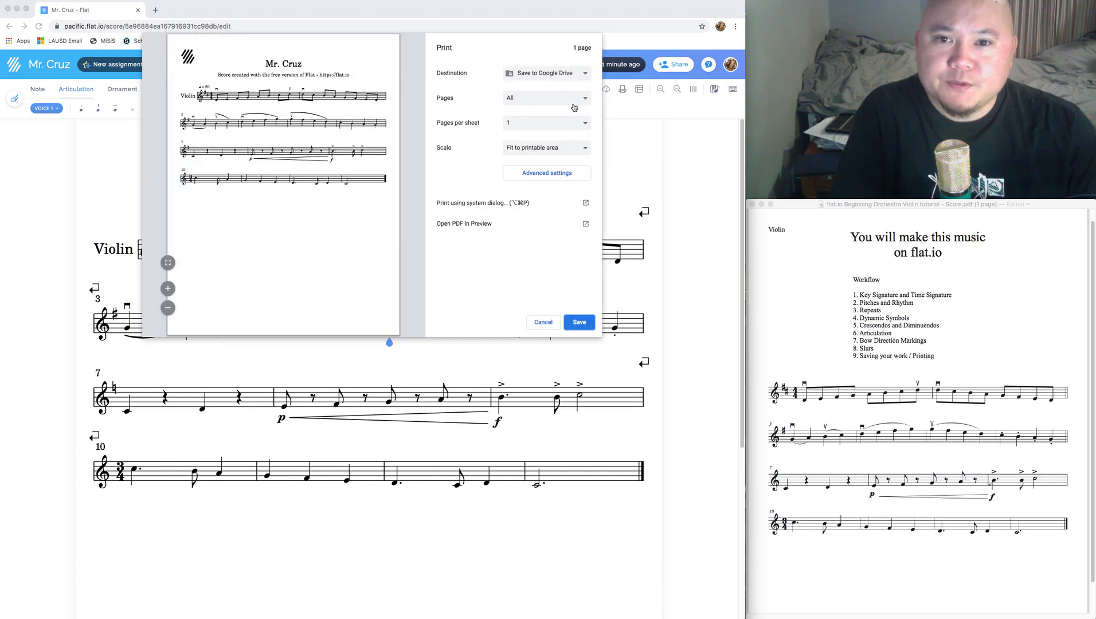
left_click(565, 74)
left_click(548, 74)
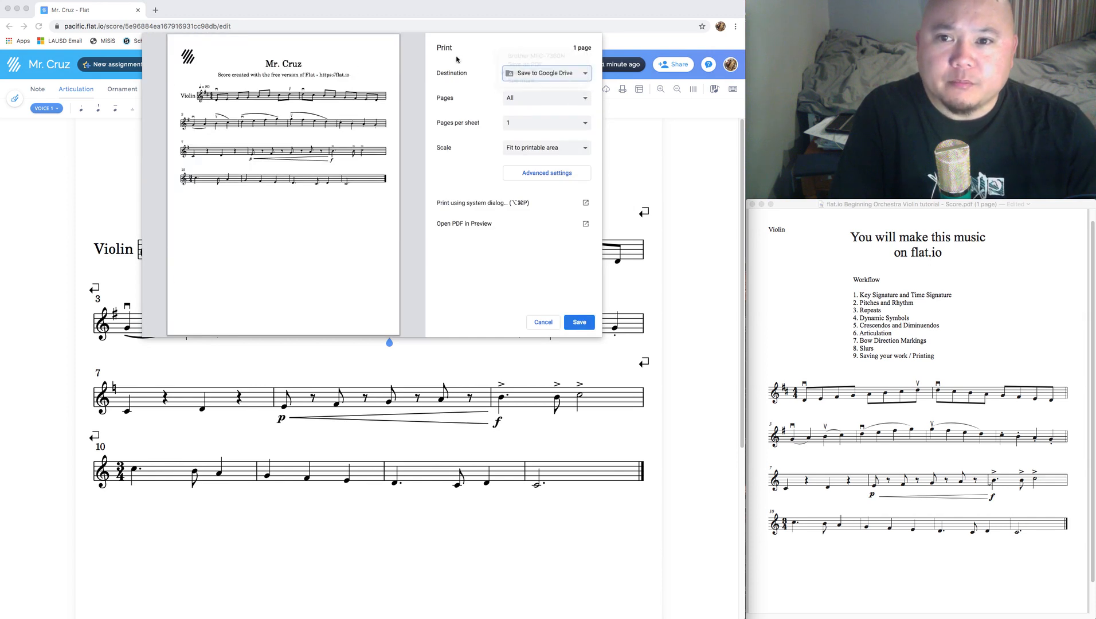
left_click(533, 78)
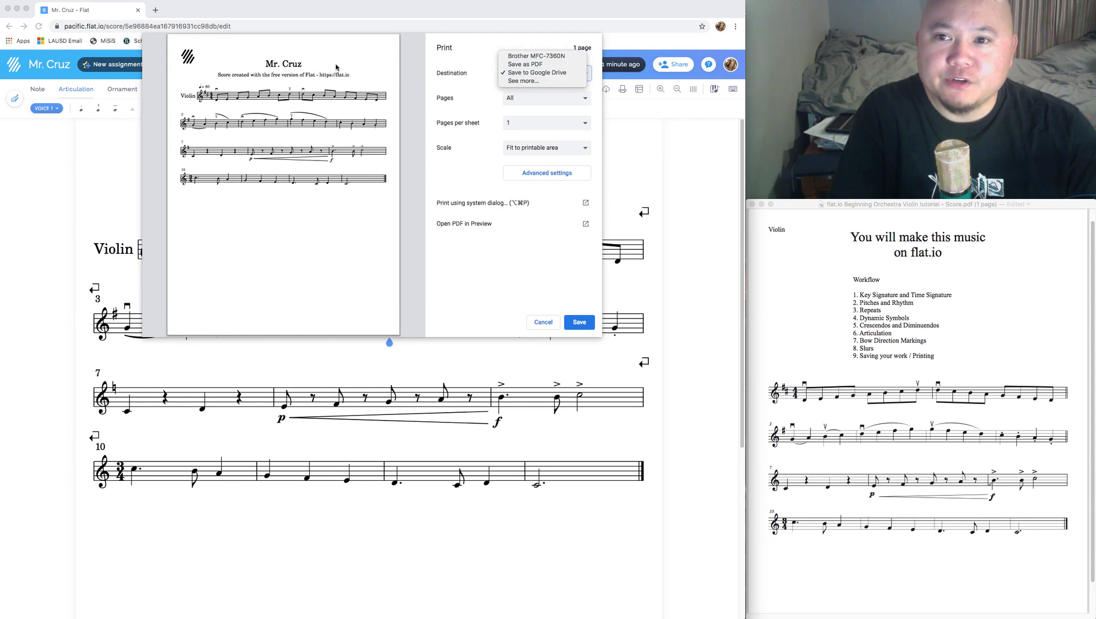
left_click(526, 56)
left_click(527, 73)
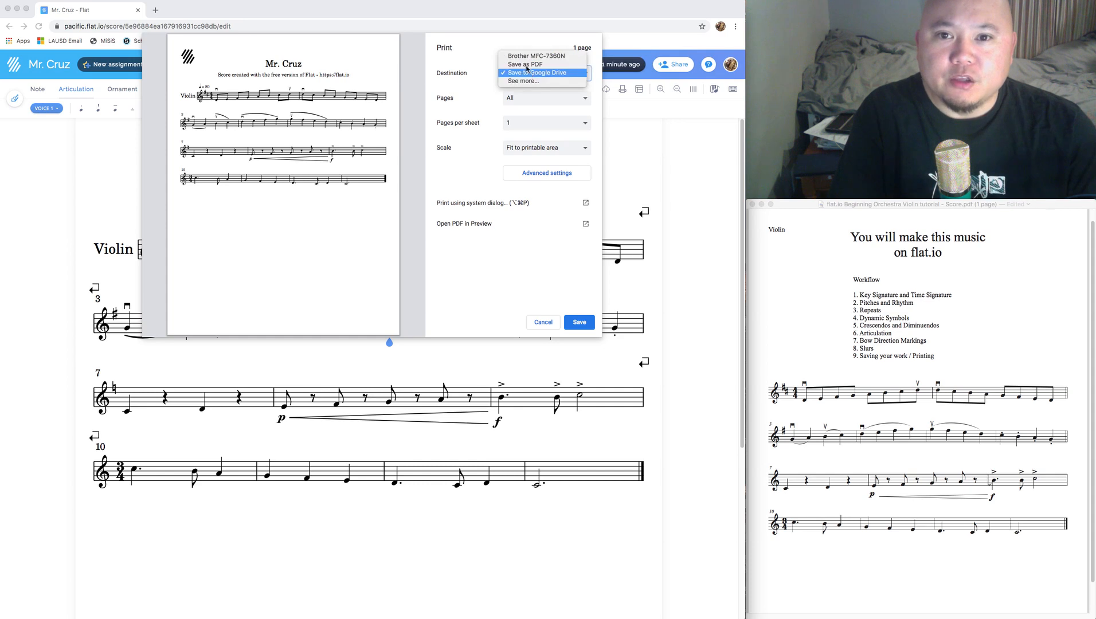
left_click(526, 65)
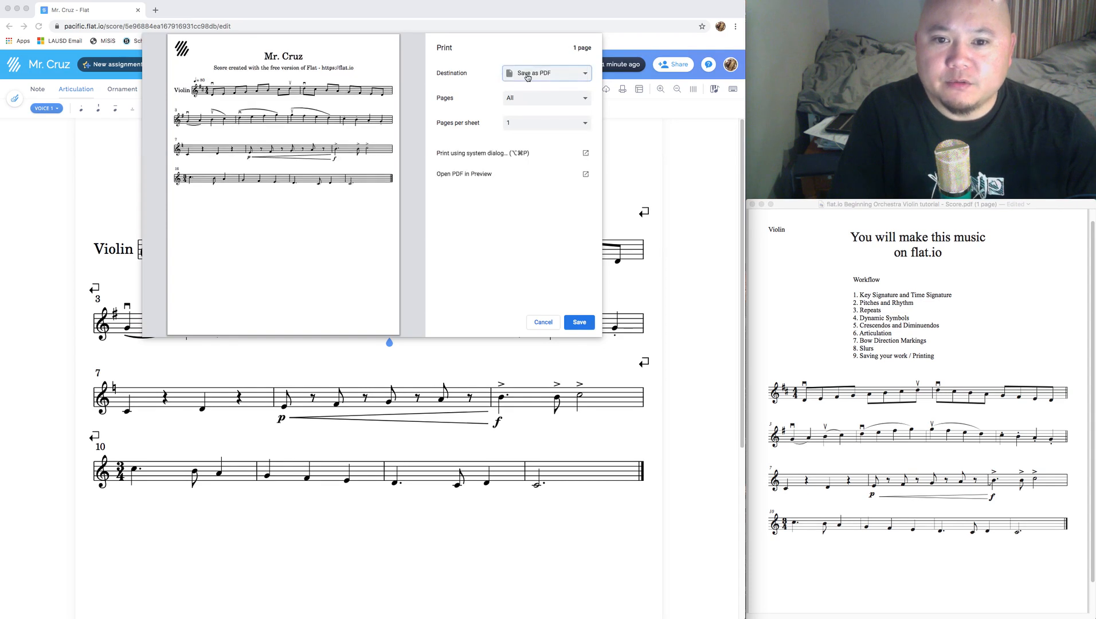
- Try to save the print output as a PDF on the Desktop, naming the file after the score's title, and cancel the save
left_click(582, 322)
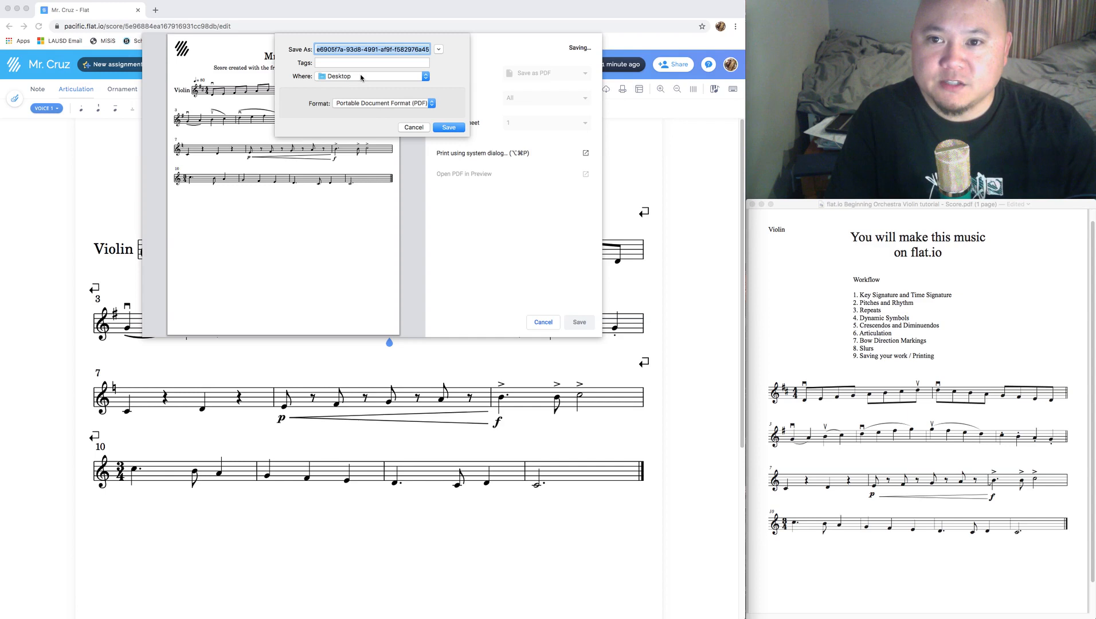
type("MR CRUZ")
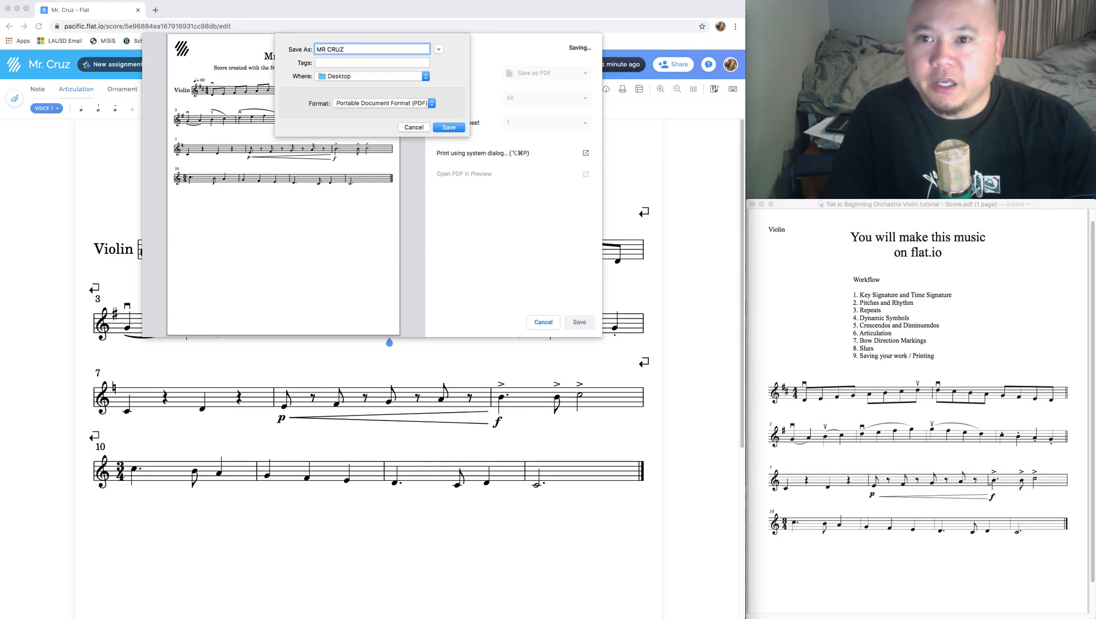
left_click(410, 128)
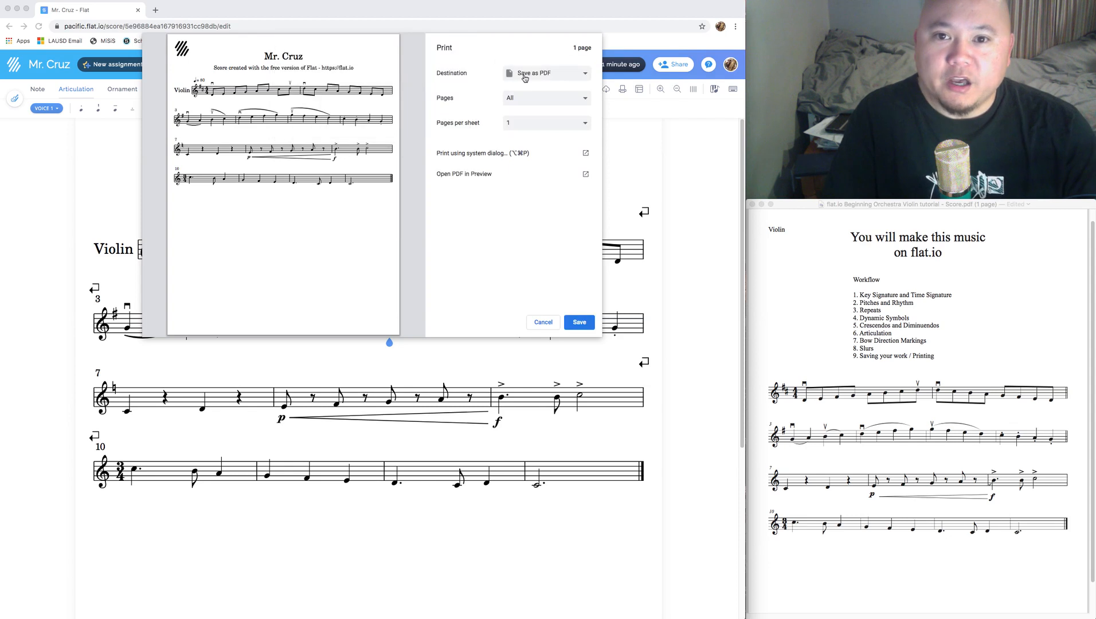
- Review the available print destinations and close the print dialog without saving or printing
left_click(524, 77)
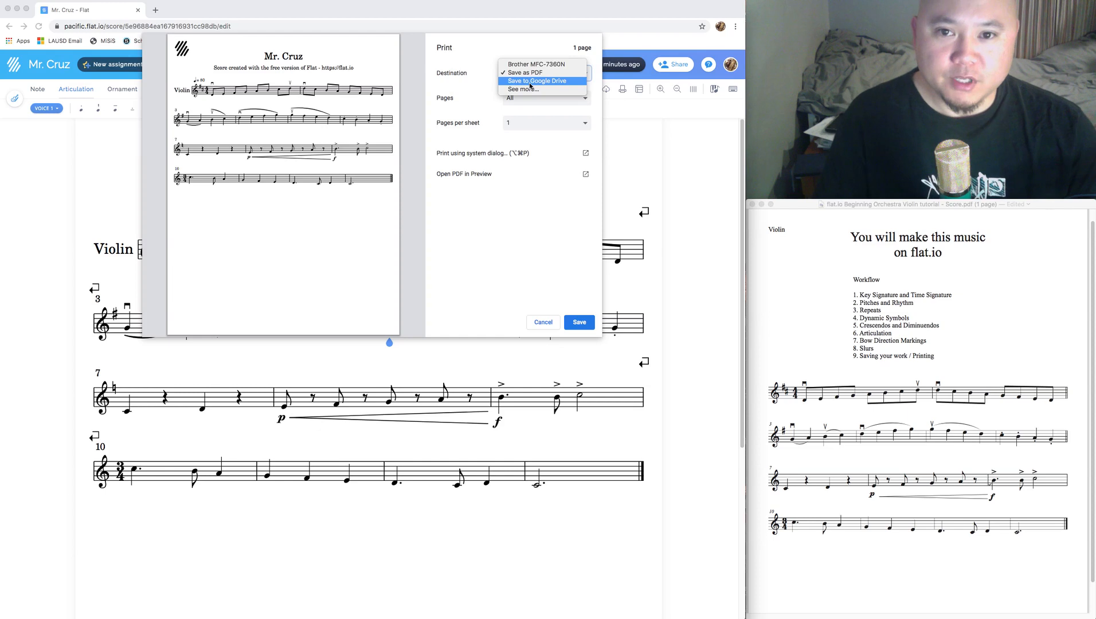
left_click(482, 80)
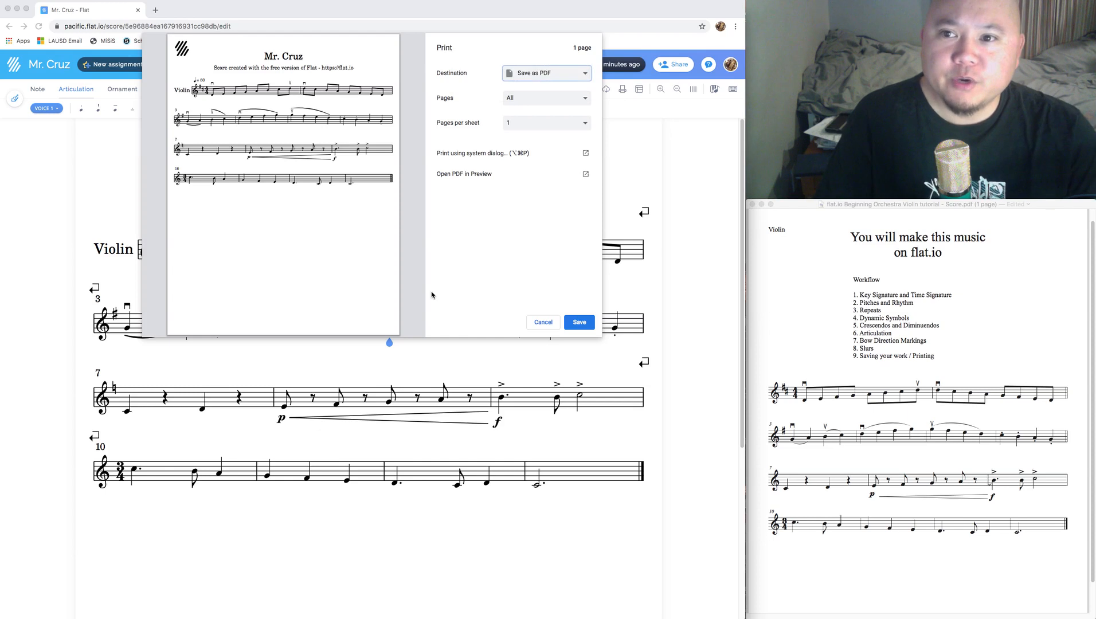
left_click(517, 74)
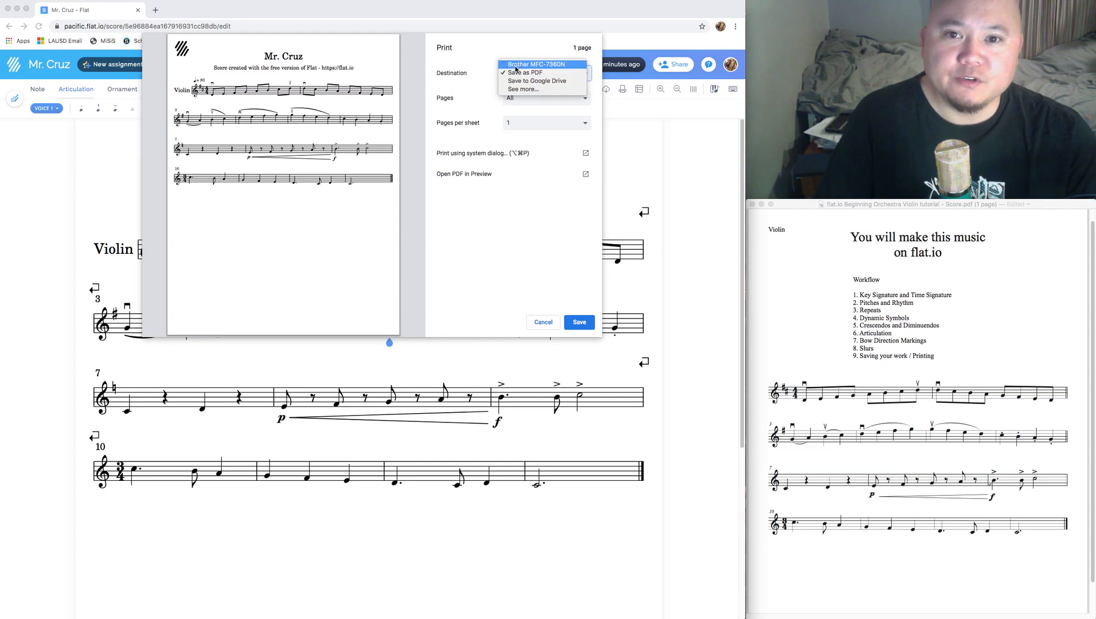
left_click(457, 67)
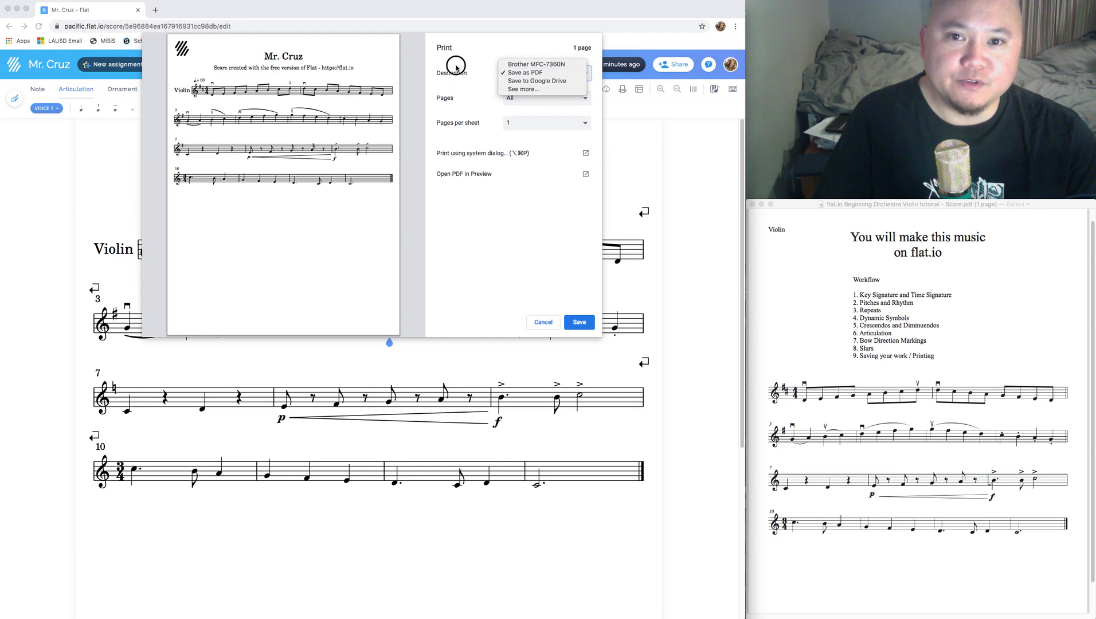
left_click(539, 323)
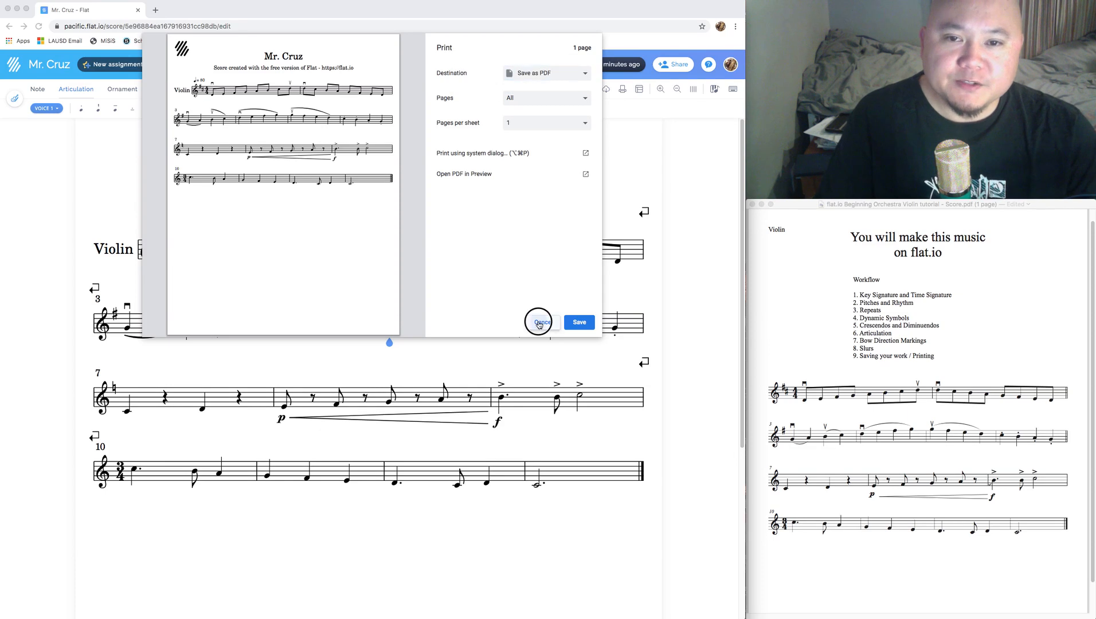
- Export the score as a printable PDF with Merge rests in measures turned off
left_click(605, 90)
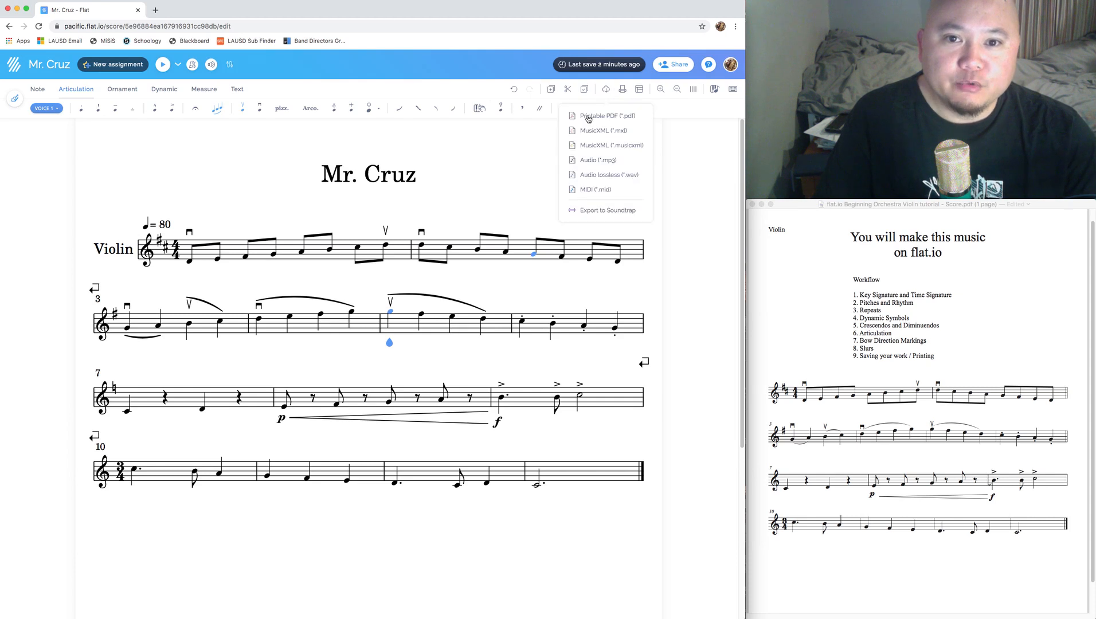
left_click(590, 117)
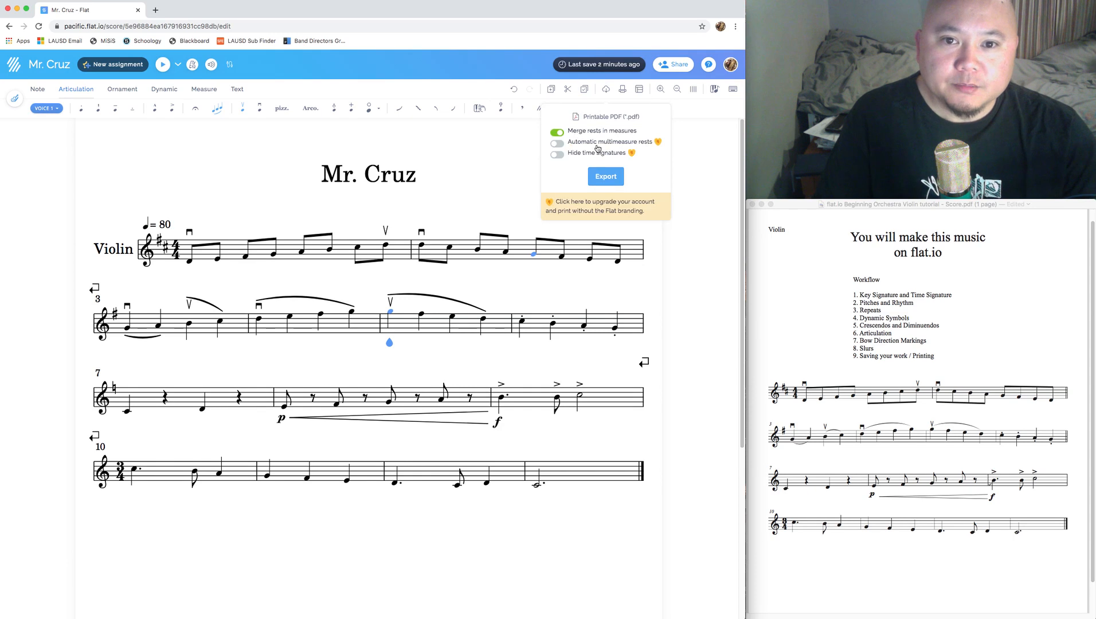
left_click(560, 136)
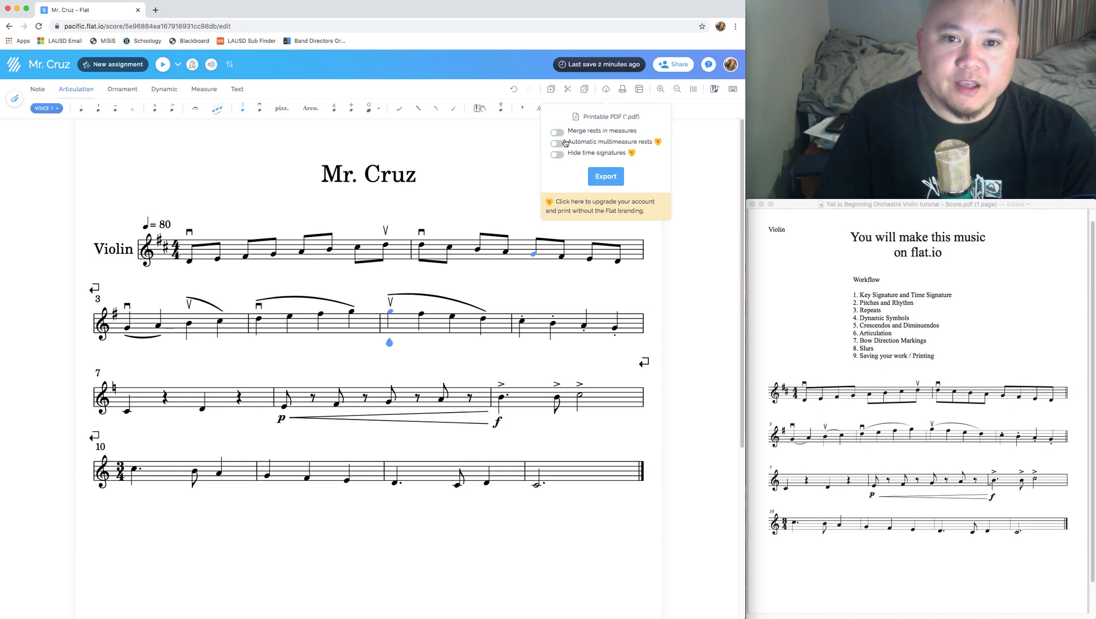
left_click(606, 177)
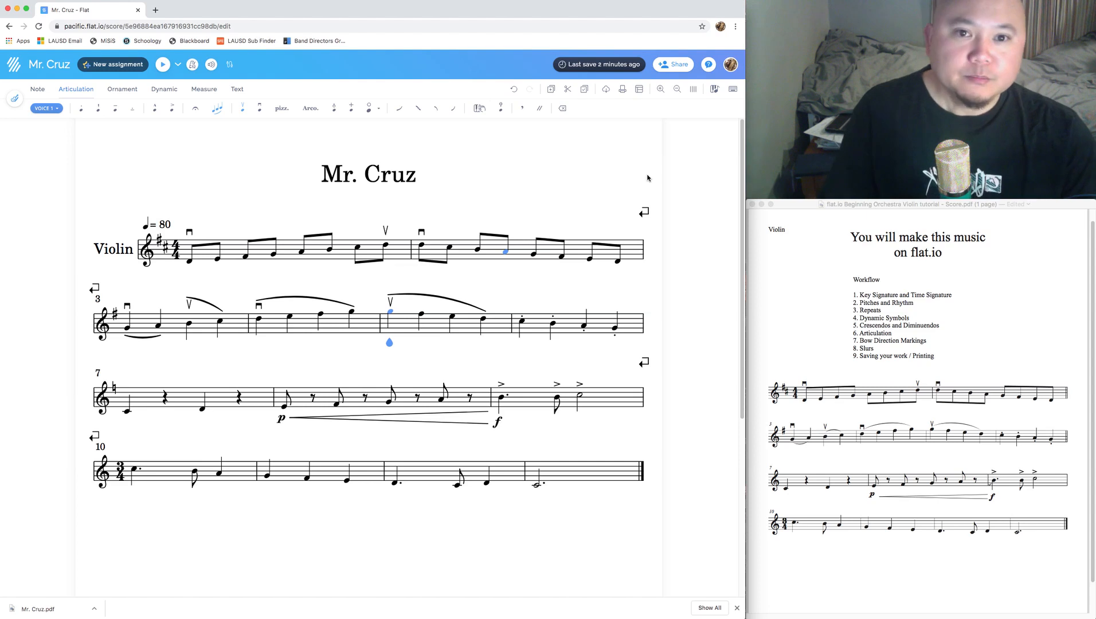
- Open the exported PDF, examine the Flat credit line below the title, and return to the score
left_click(45, 610)
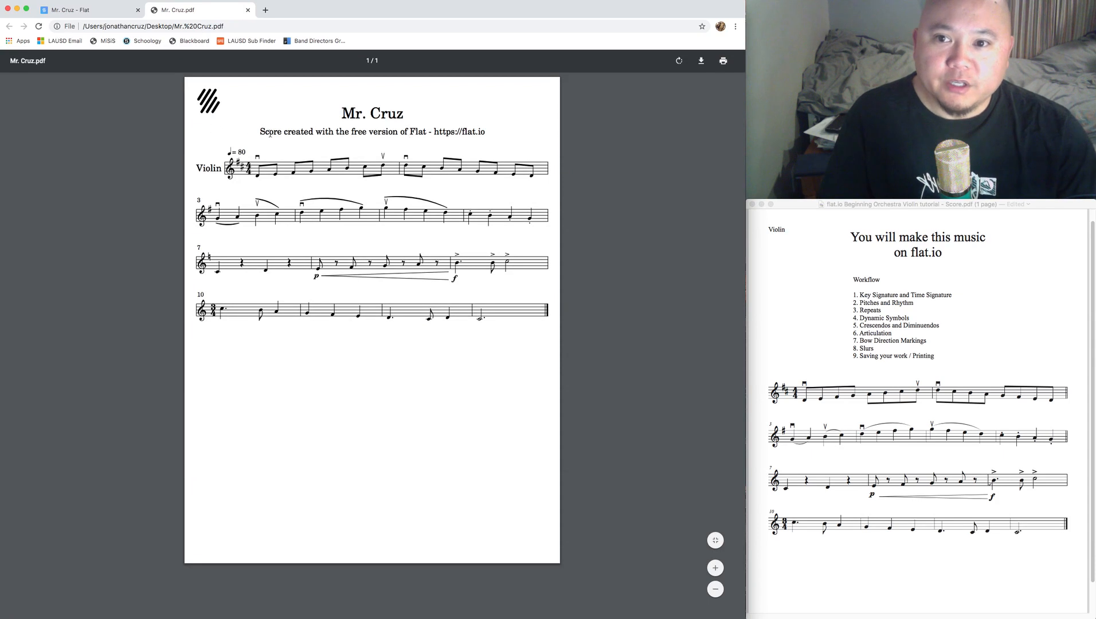
left_click_drag(260, 132, 485, 132)
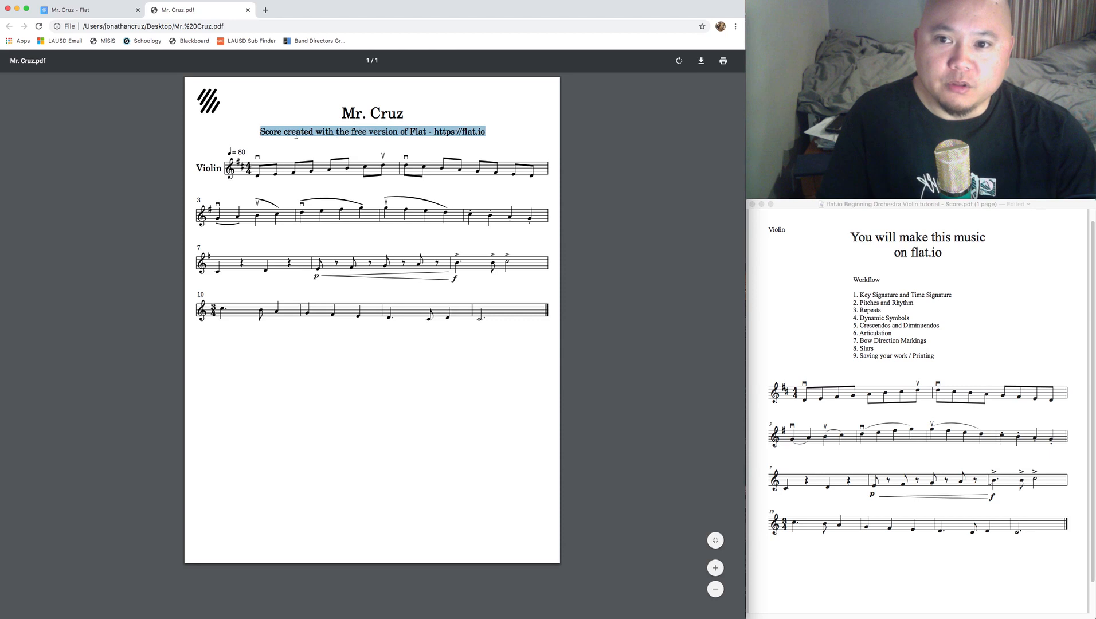
left_click(363, 141)
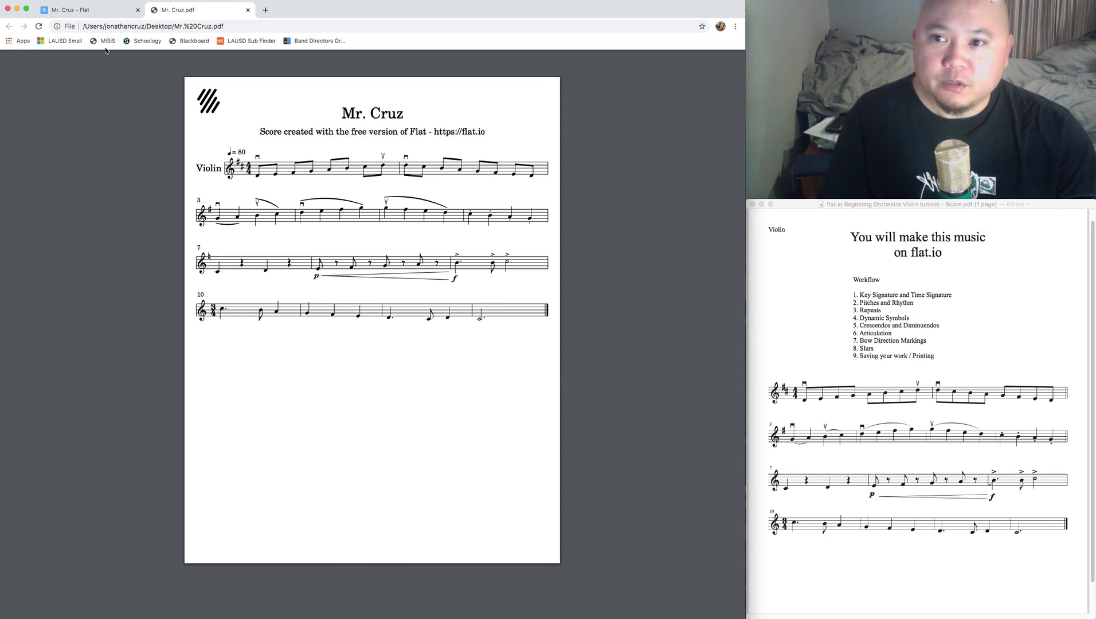
left_click(58, 10)
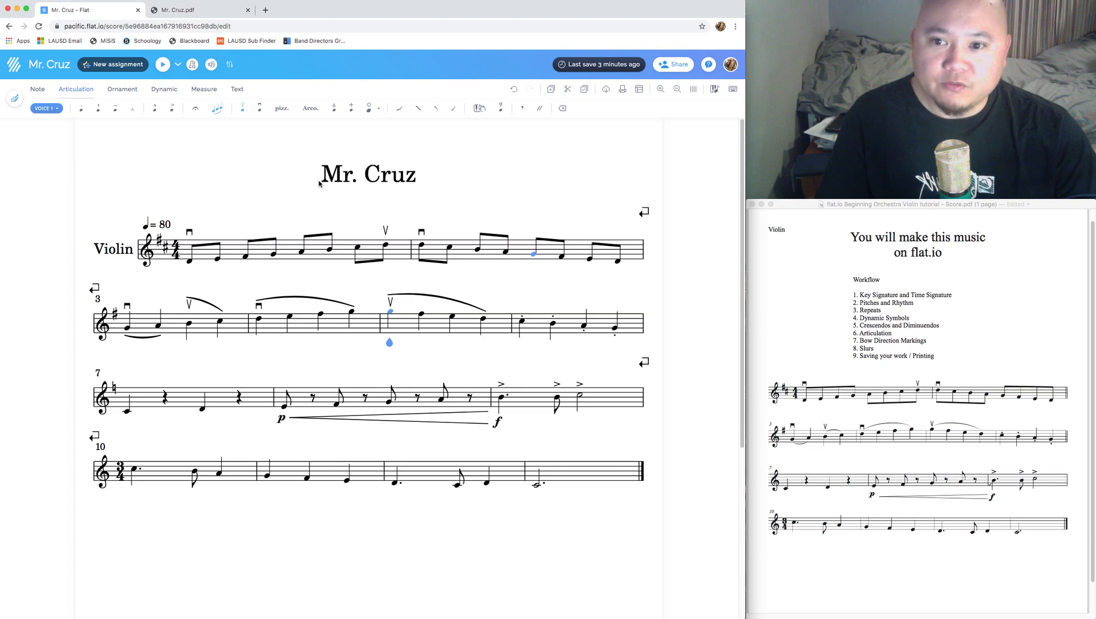
- Look over the playback options and turn the metronome on, trying its count-in mode in between
left_click(178, 65)
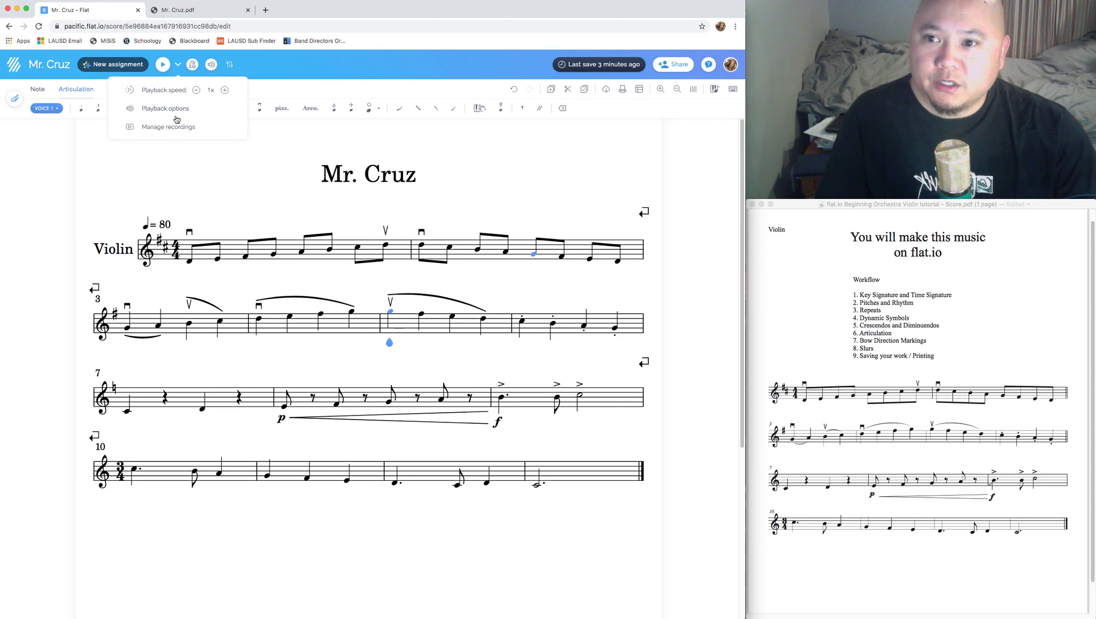
left_click(319, 68)
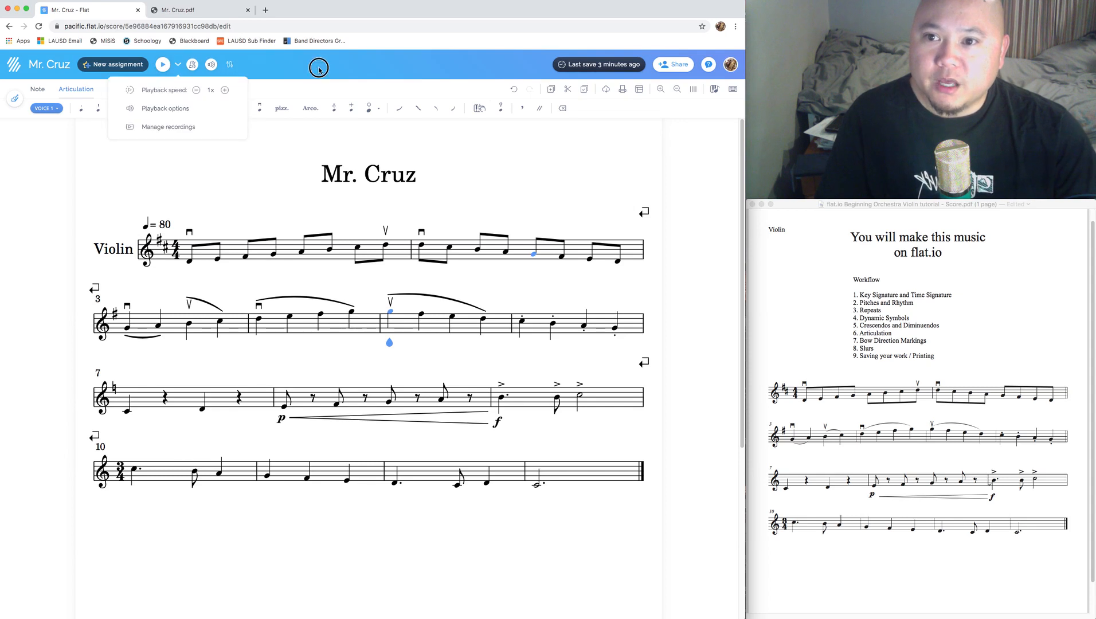
left_click(193, 65)
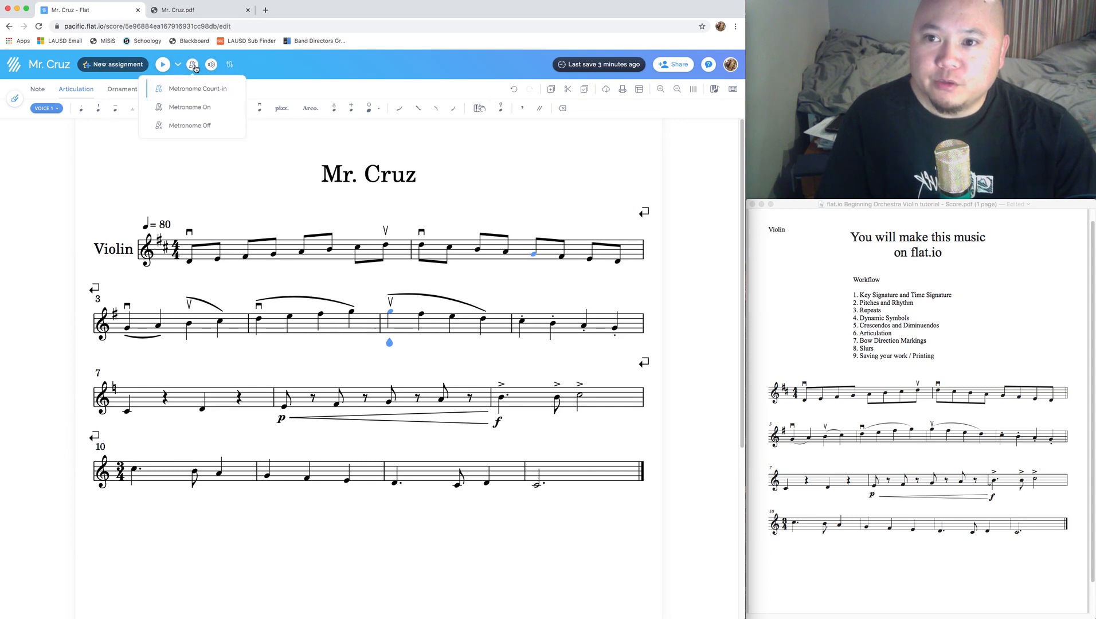
left_click(196, 108)
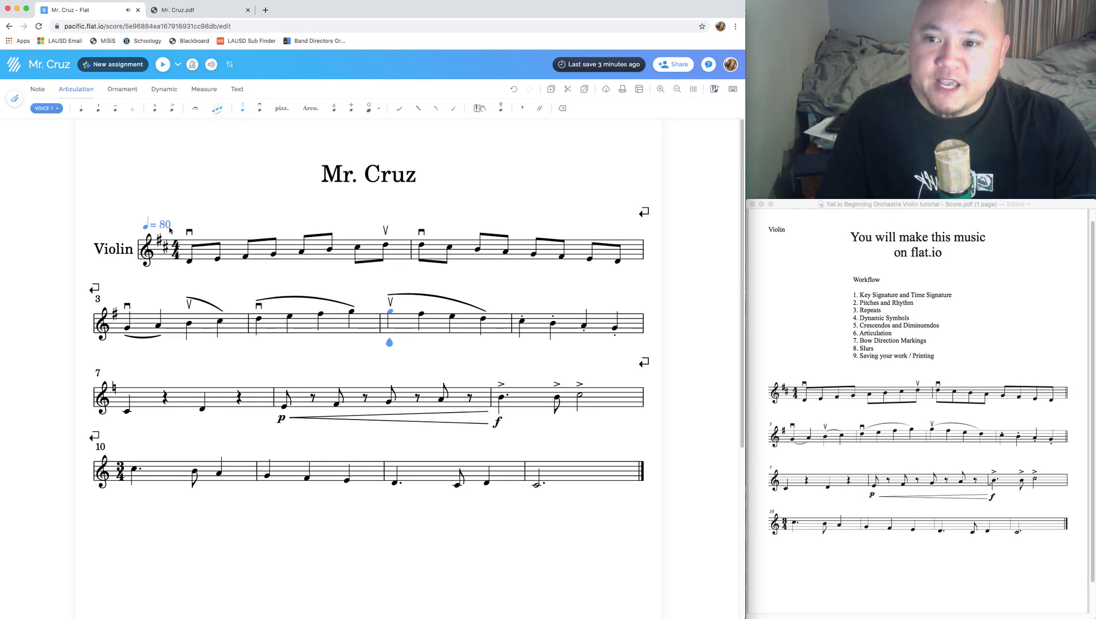
left_click(193, 64)
left_click(189, 90)
left_click(192, 65)
left_click(191, 107)
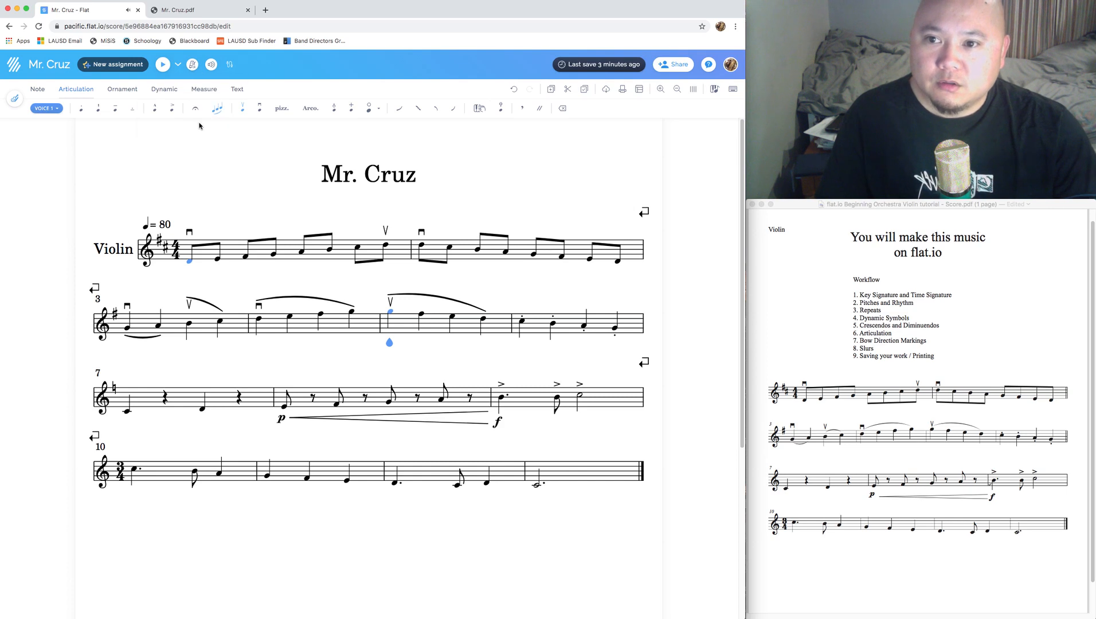
- Set the tempo marking above measure 1 to 126 quarter notes per minute and save it
left_click(160, 224)
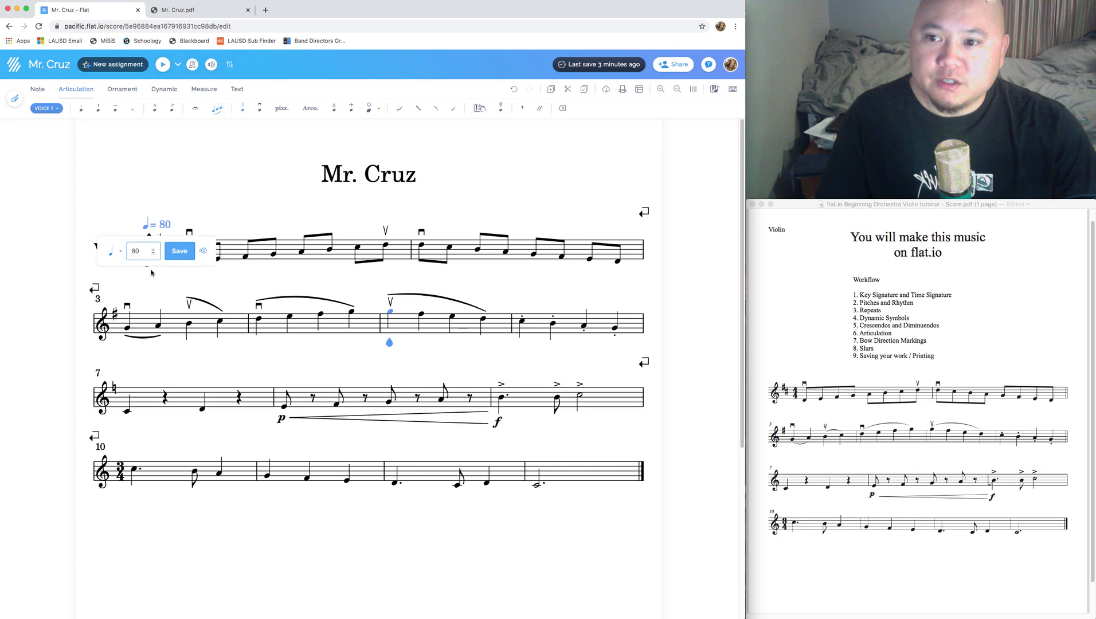
left_click(153, 251)
left_click(153, 251)
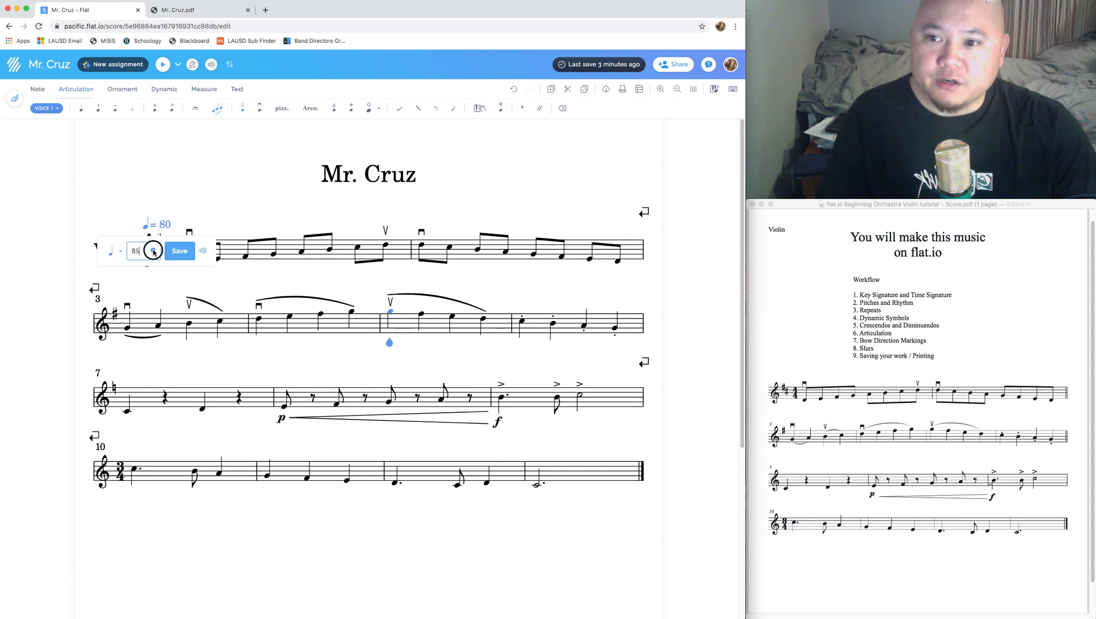
left_click(153, 251)
left_click(153, 251)
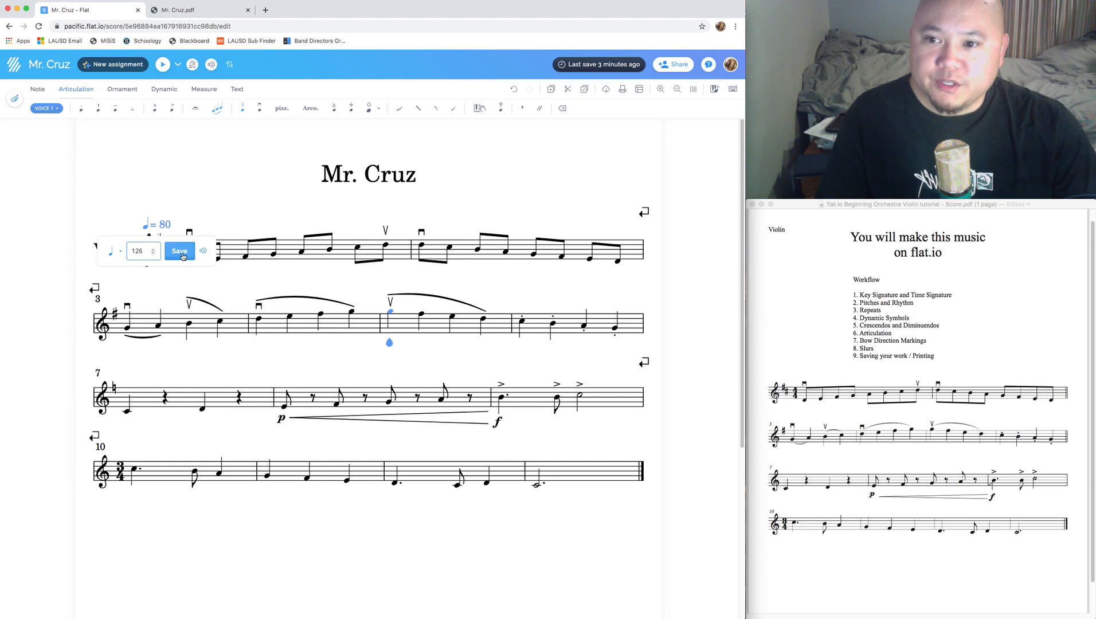
left_click(180, 252)
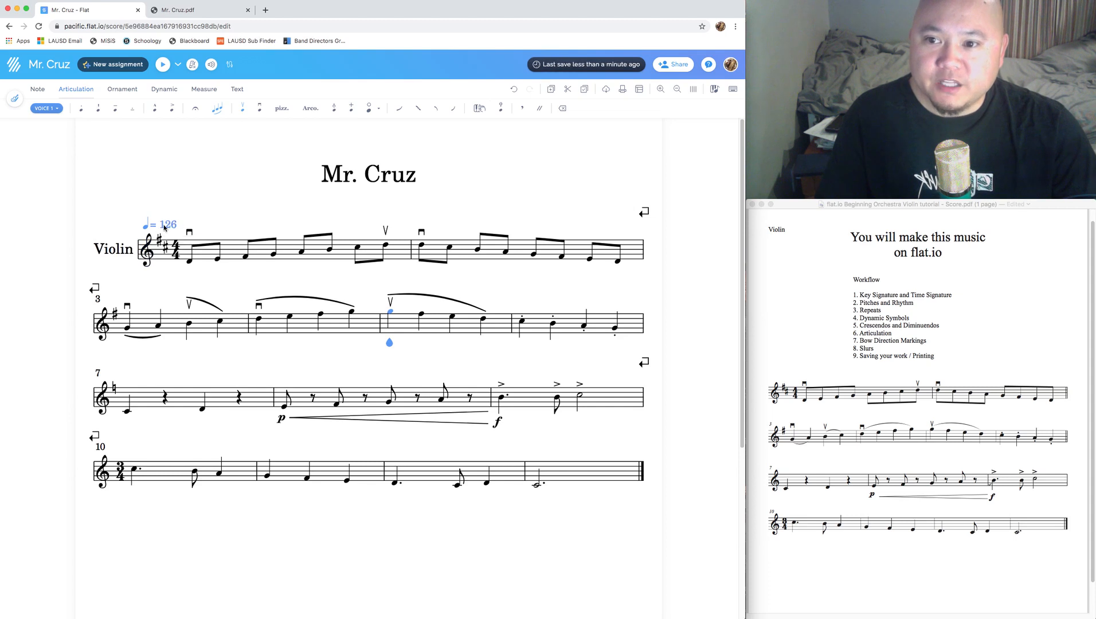
- Switch the metronome between its on and count-in modes, and set it back to on
left_click(193, 64)
left_click(190, 108)
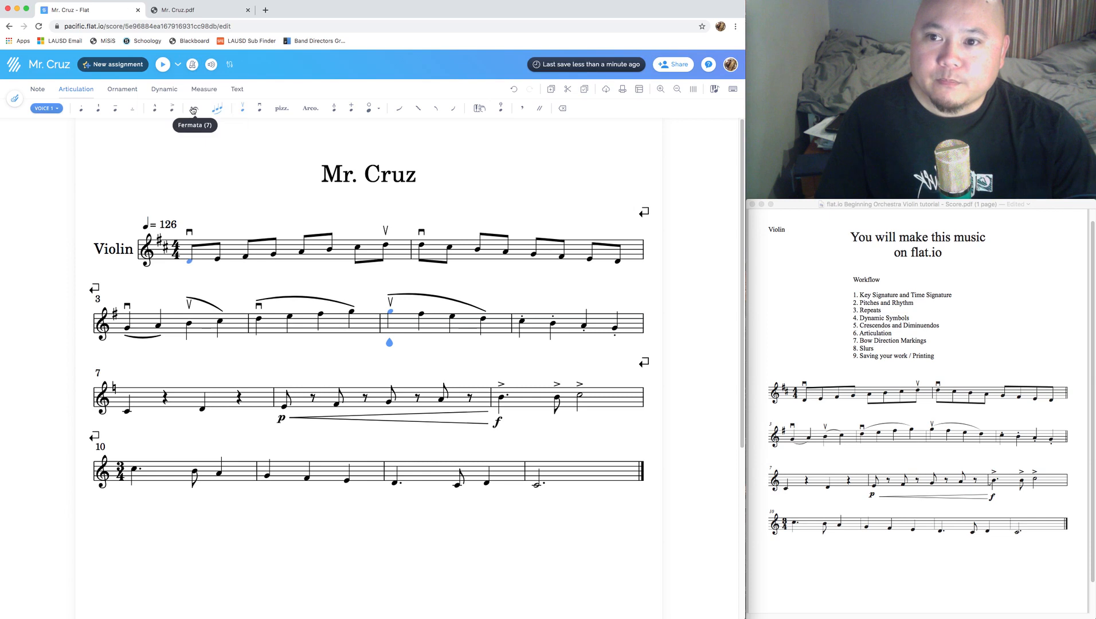
left_click(193, 65)
left_click(193, 89)
left_click(193, 67)
left_click(194, 105)
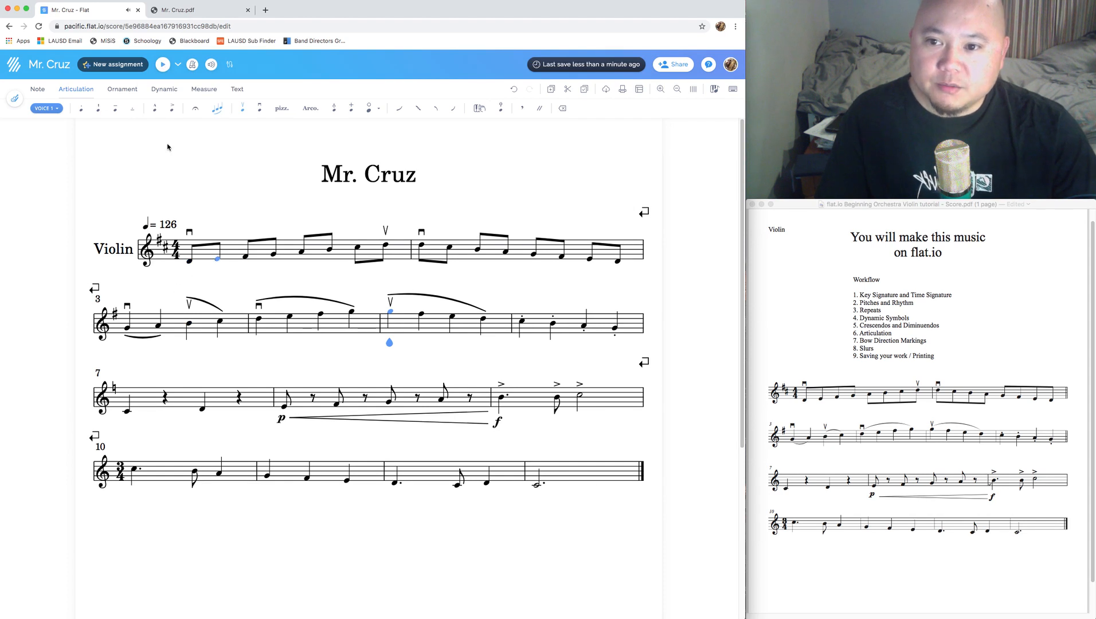
- Play the score from measure 5 with the metronome on, and stop the playback
key("space")
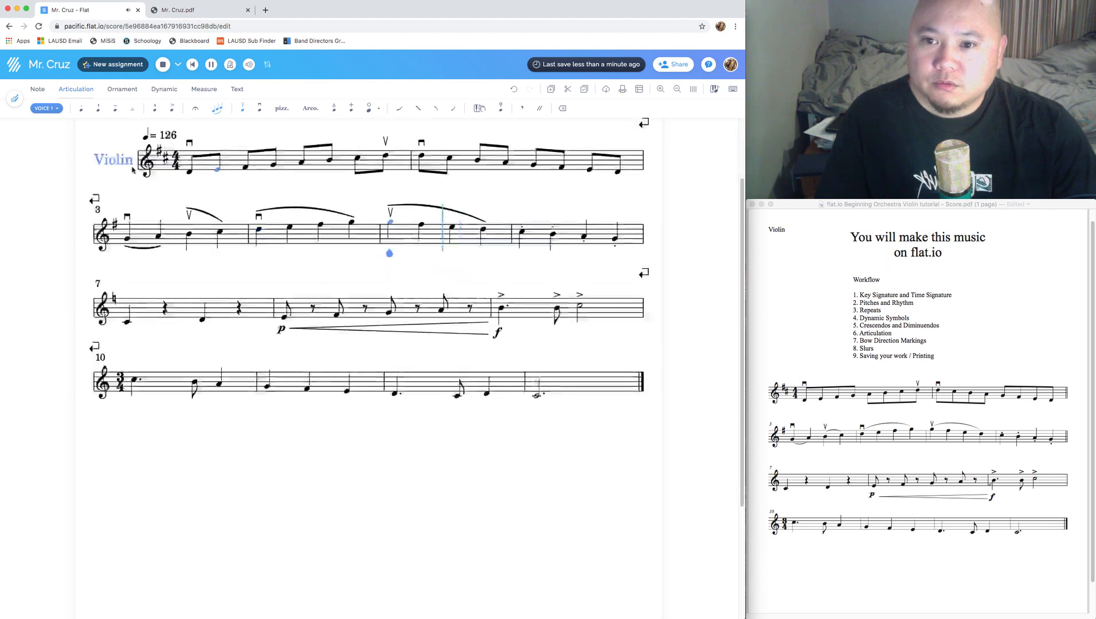
scroll(508, 245, "up", 3)
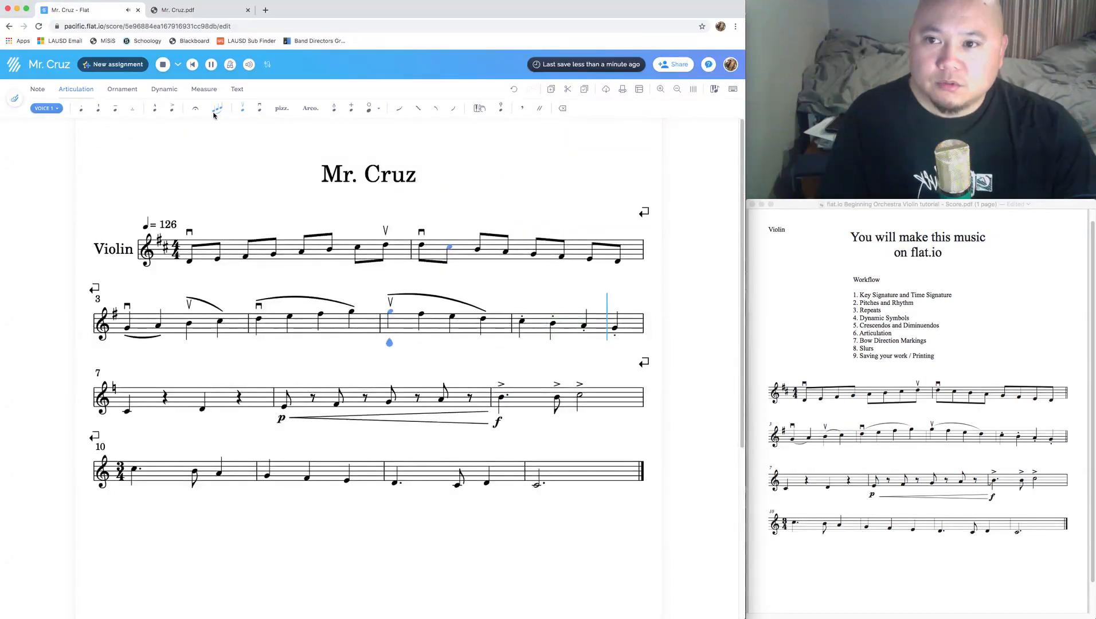
left_click(163, 65)
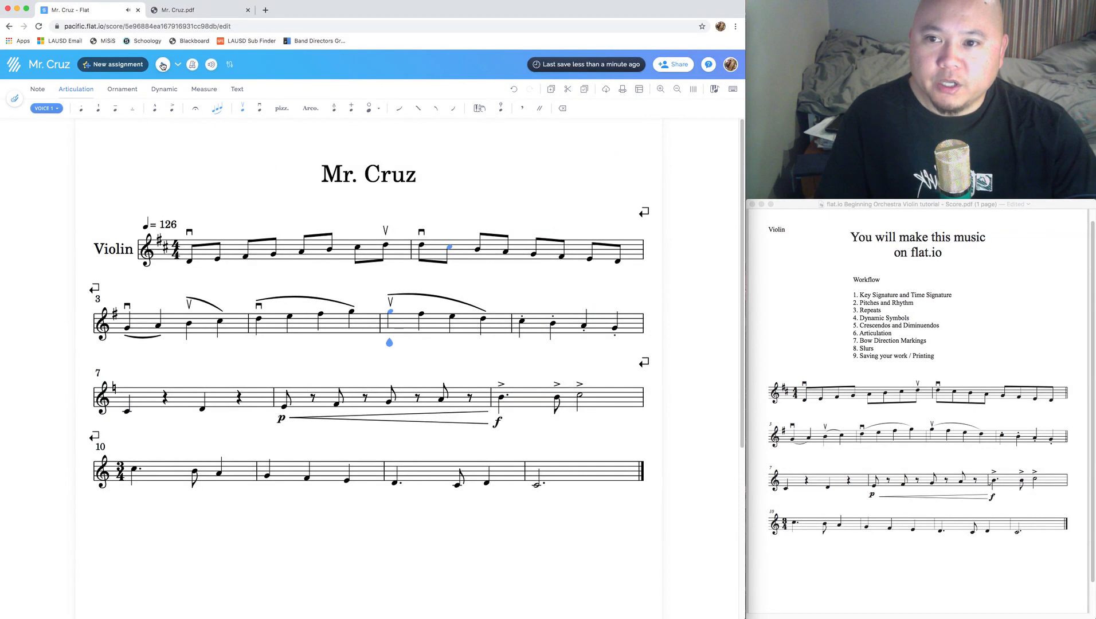
- Turn the metronome off and play the score from the first note of measure 1
left_click(193, 65)
left_click(201, 126)
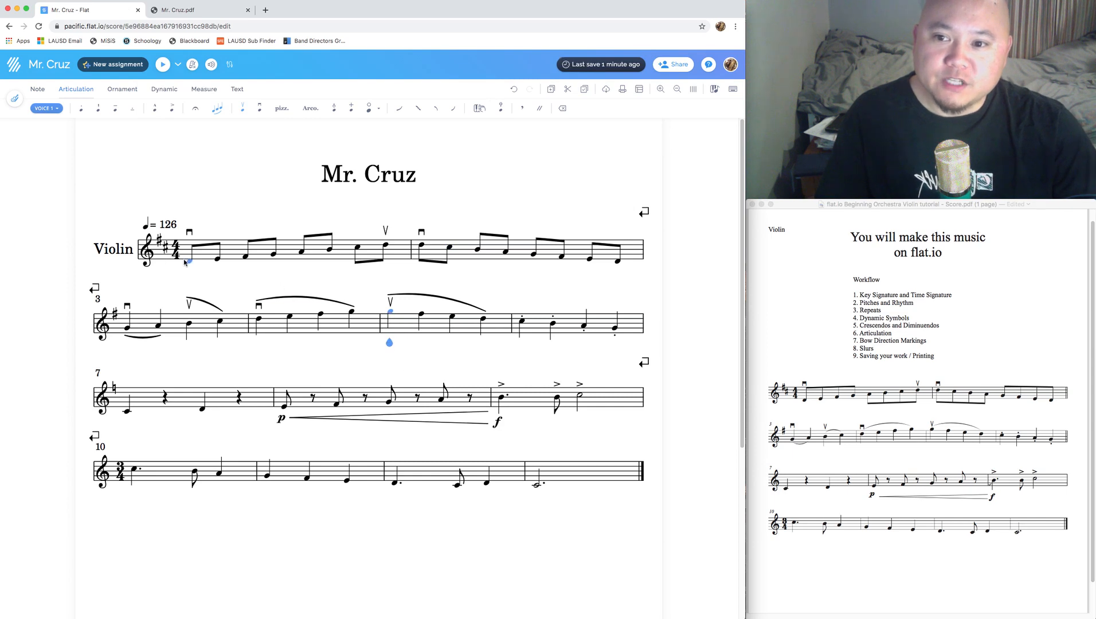
left_click(190, 263)
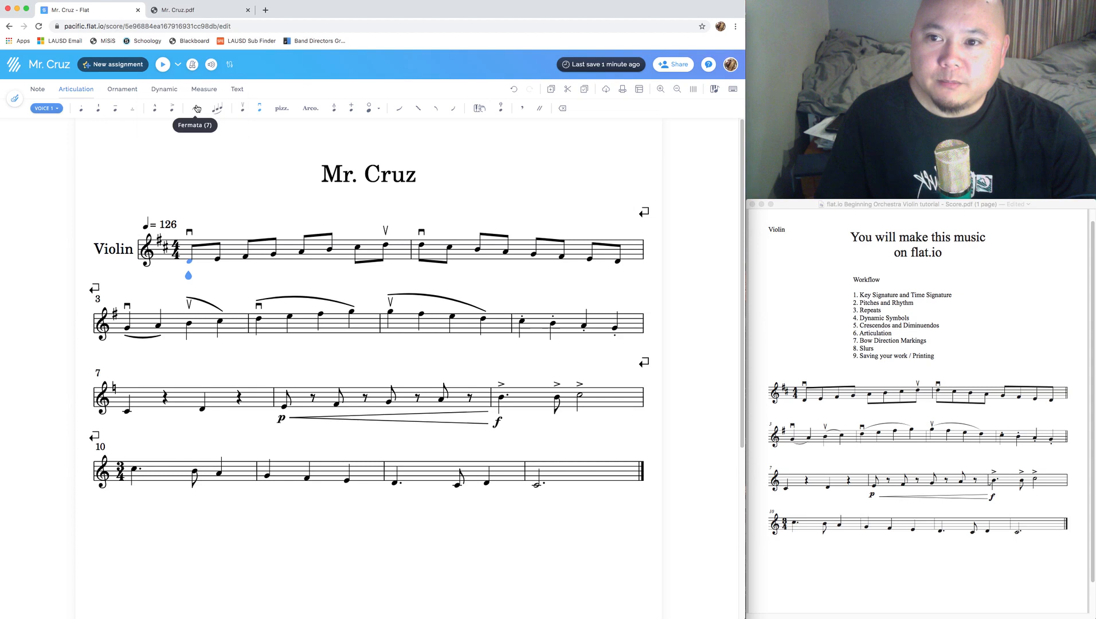
left_click(164, 66)
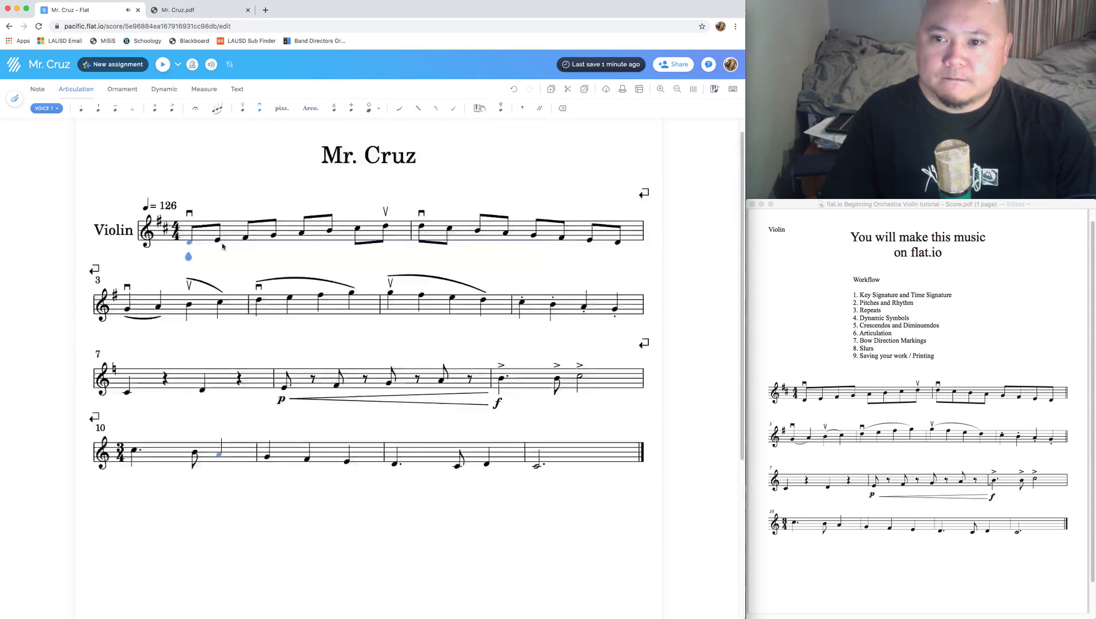
- Look over the playback options and the metronome modes
left_click(180, 67)
left_click(194, 68)
left_click(194, 66)
left_click(191, 109)
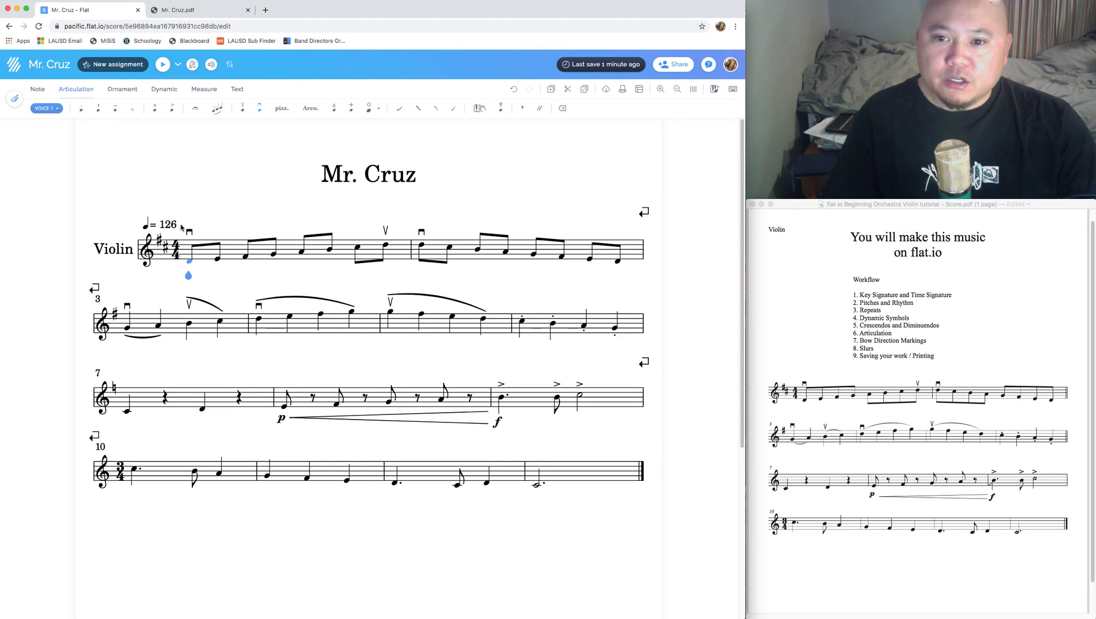
- Set the tempo marking above measure 1 to 60 quarter notes per minute and save it
left_click(160, 225)
double_click(155, 254)
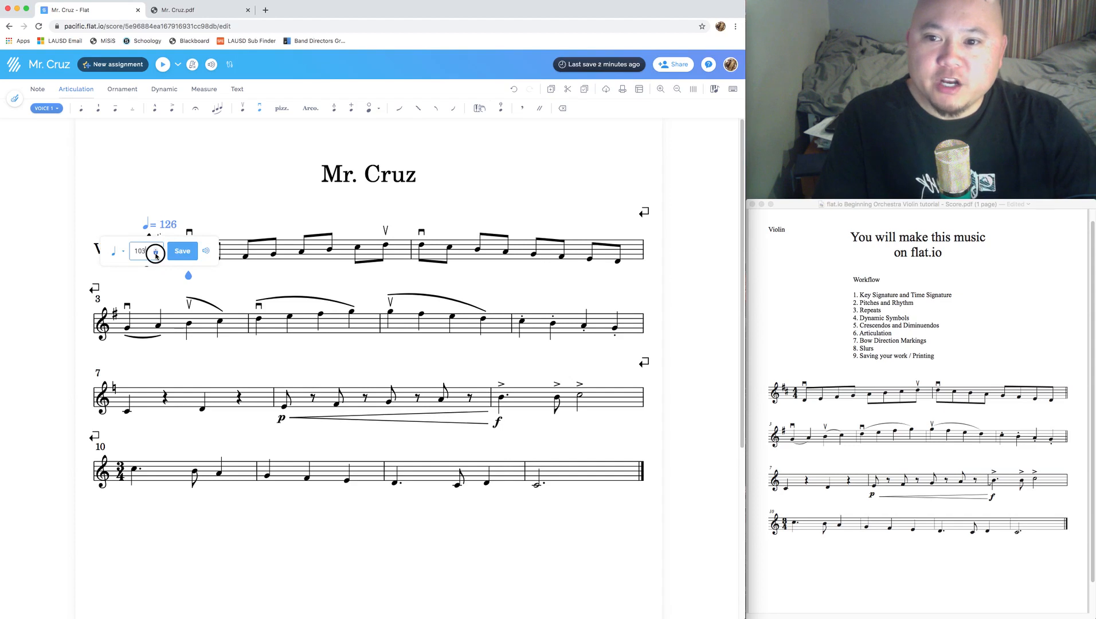
left_click(155, 254)
left_click(171, 252)
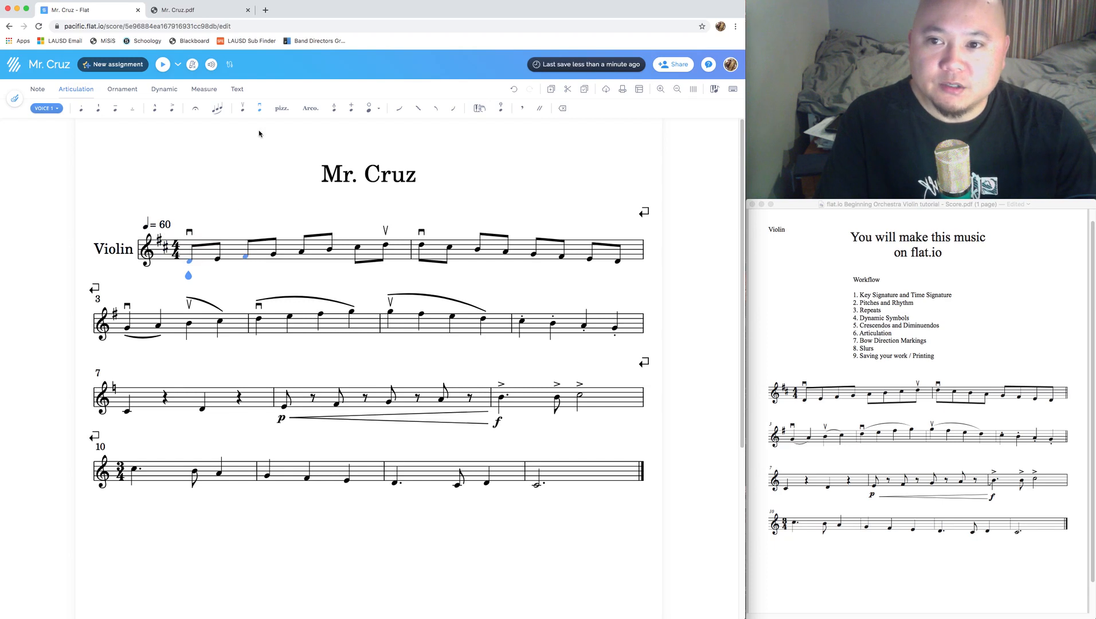
- Play the opening measures from the first note with the metronome on, stop the playback, and turn the metronome off
left_click(194, 66)
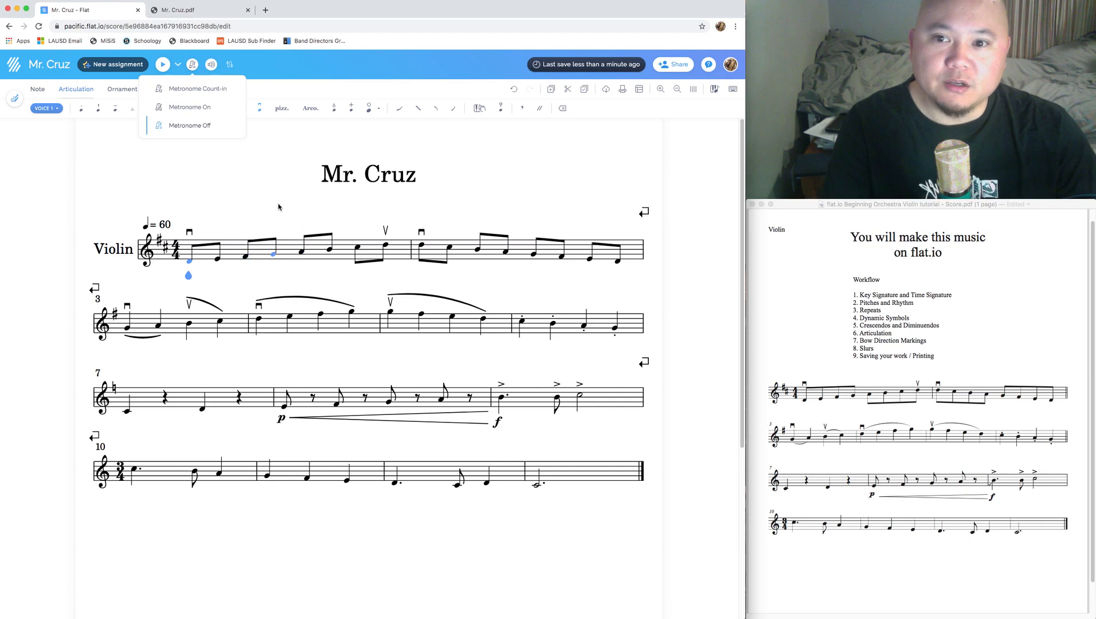
left_click(187, 108)
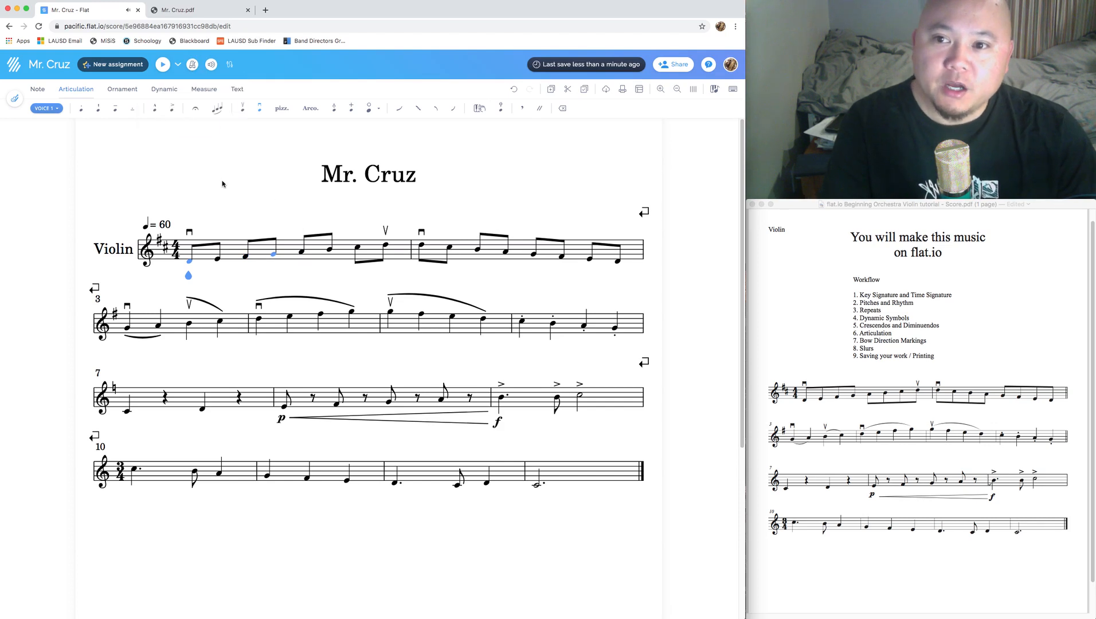
left_click(163, 64)
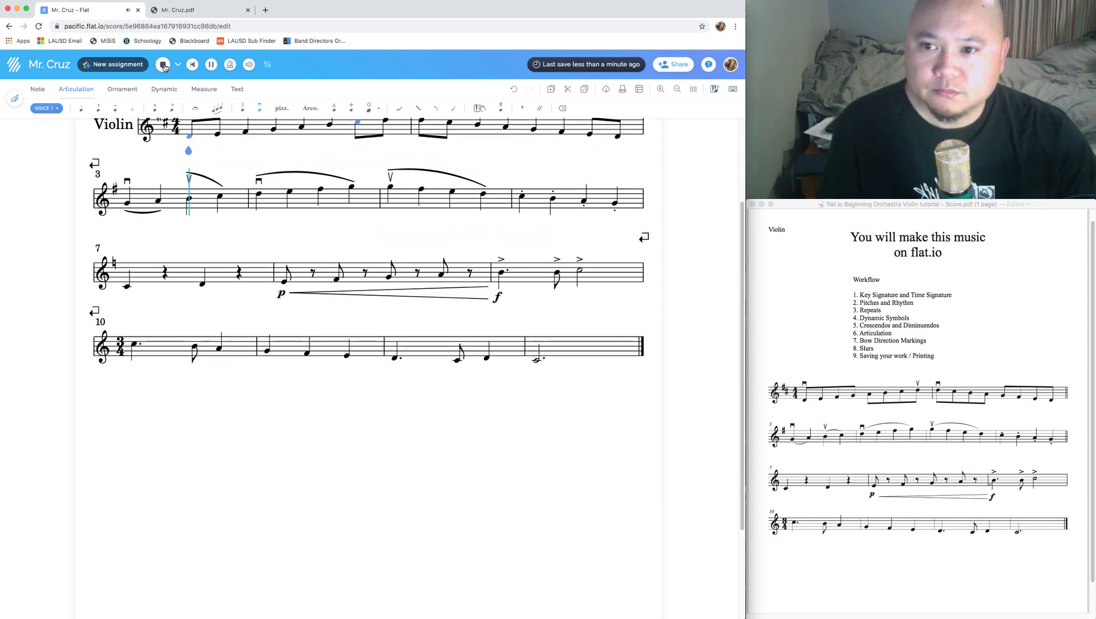
left_click(163, 65)
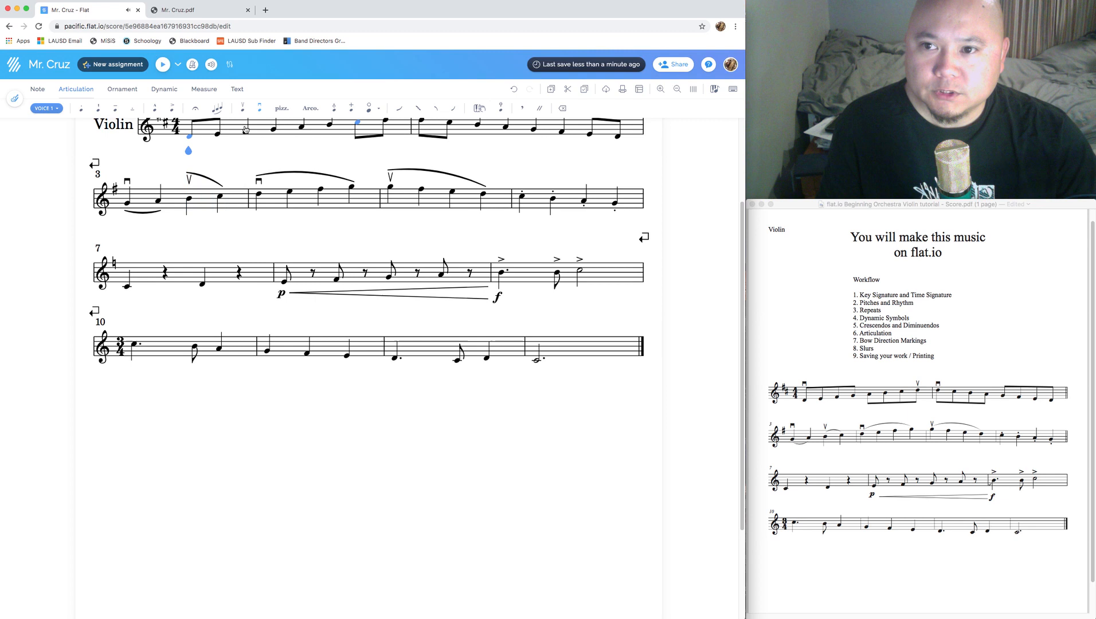
left_click(195, 67)
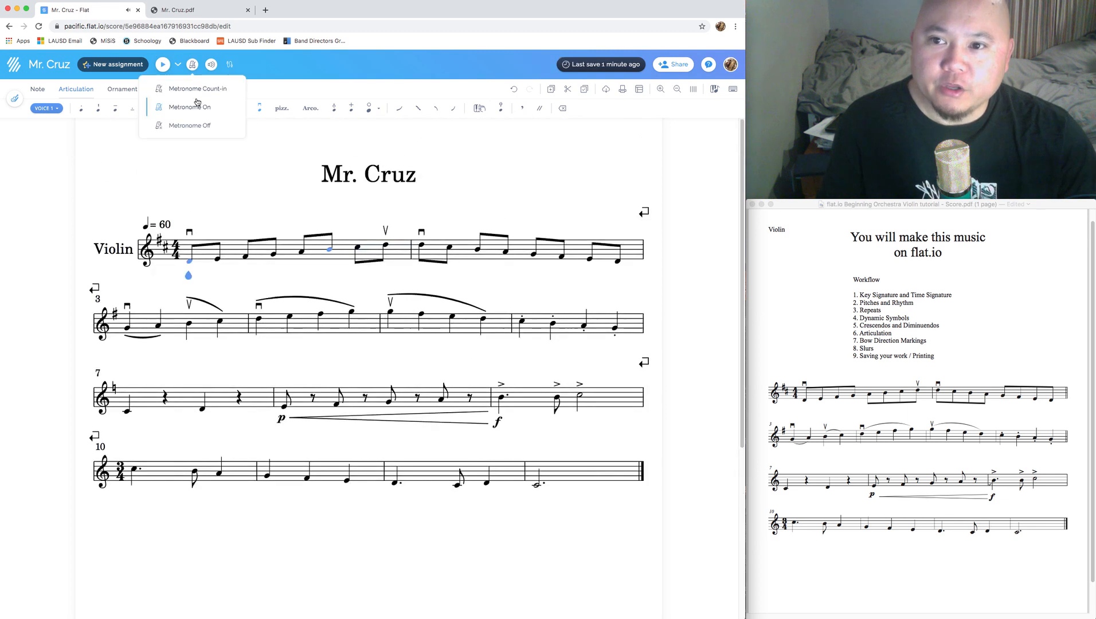
left_click(202, 122)
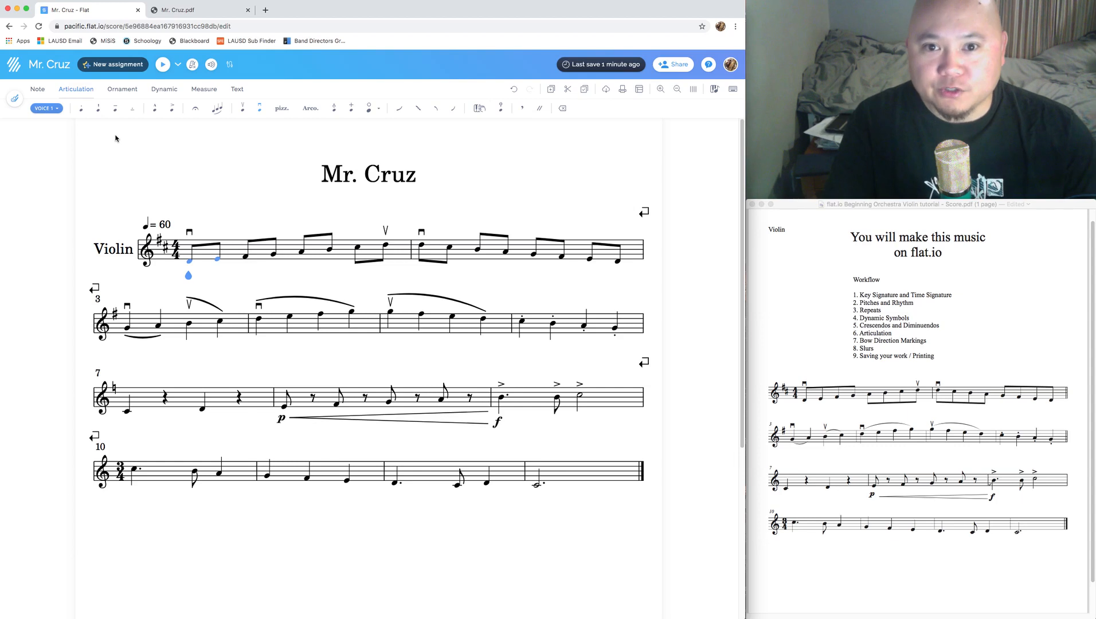
key("Right")
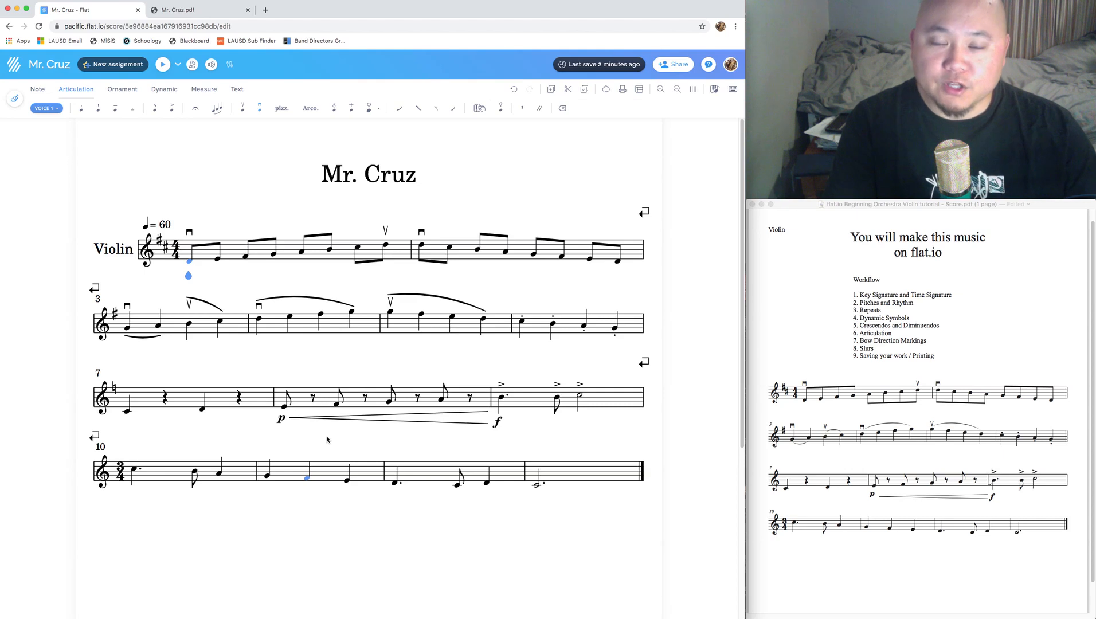
left_click(322, 411)
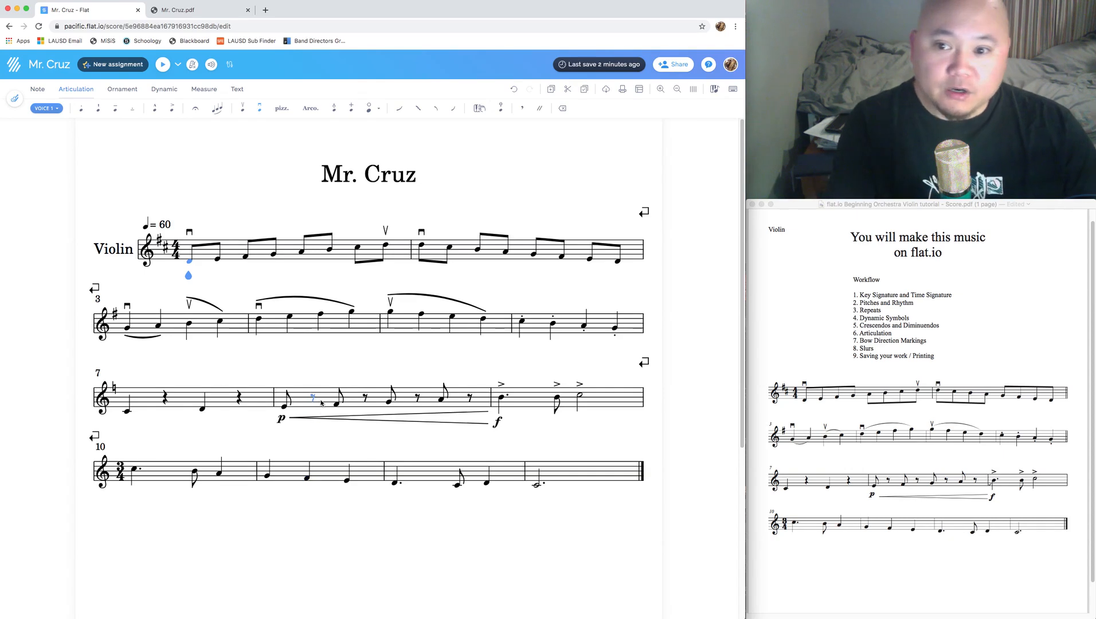
left_click(177, 256)
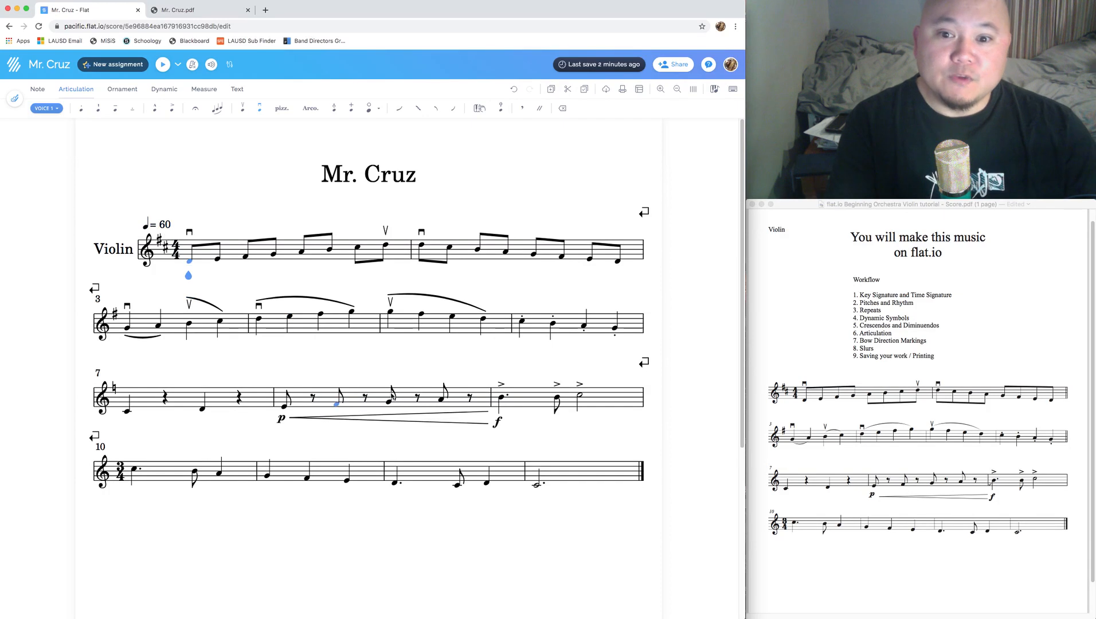
left_click(39, 90)
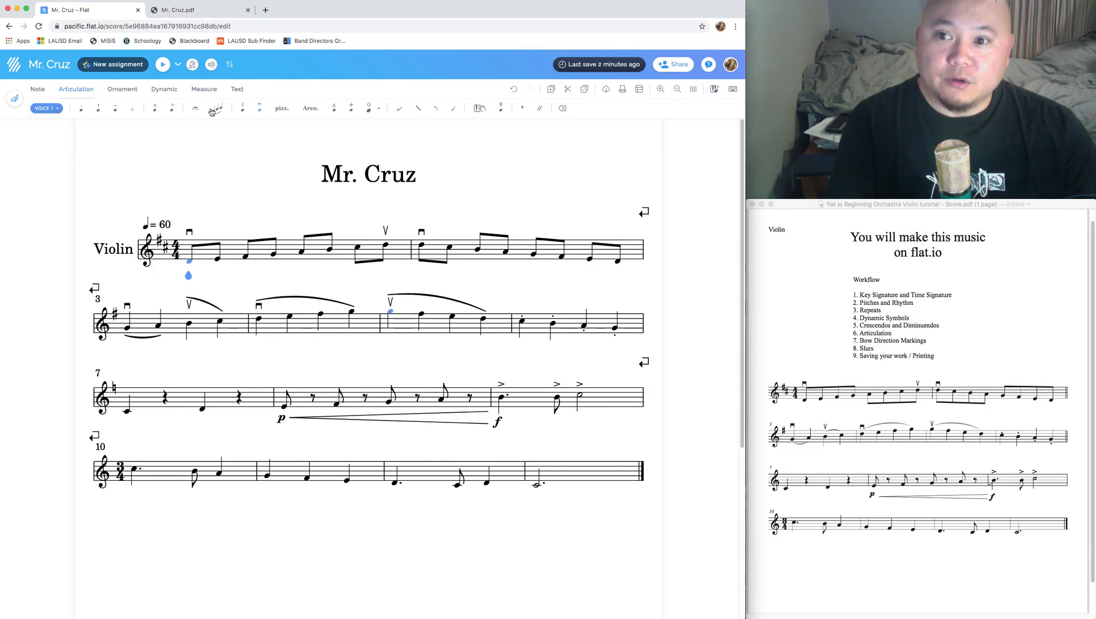